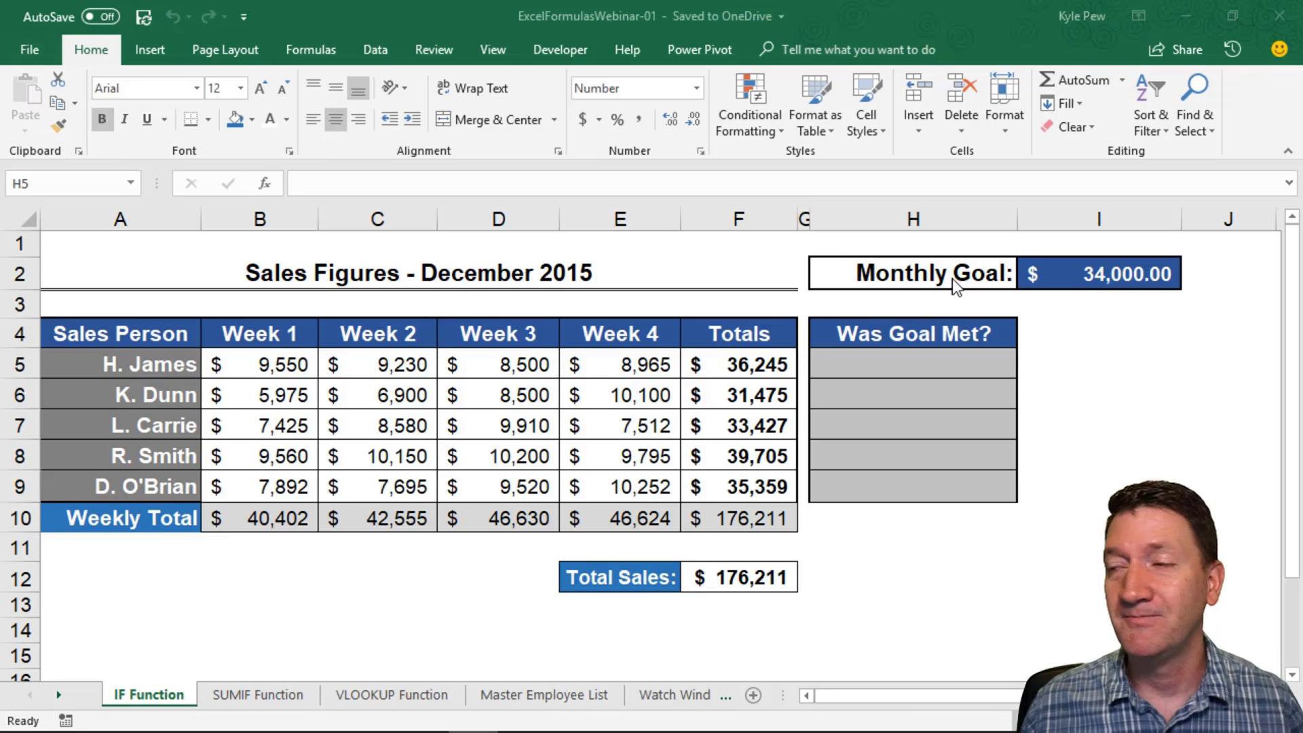
- Start an IF function in cell H5 under Was Goal Met? and open its function arguments beside the totals
click(850, 365)
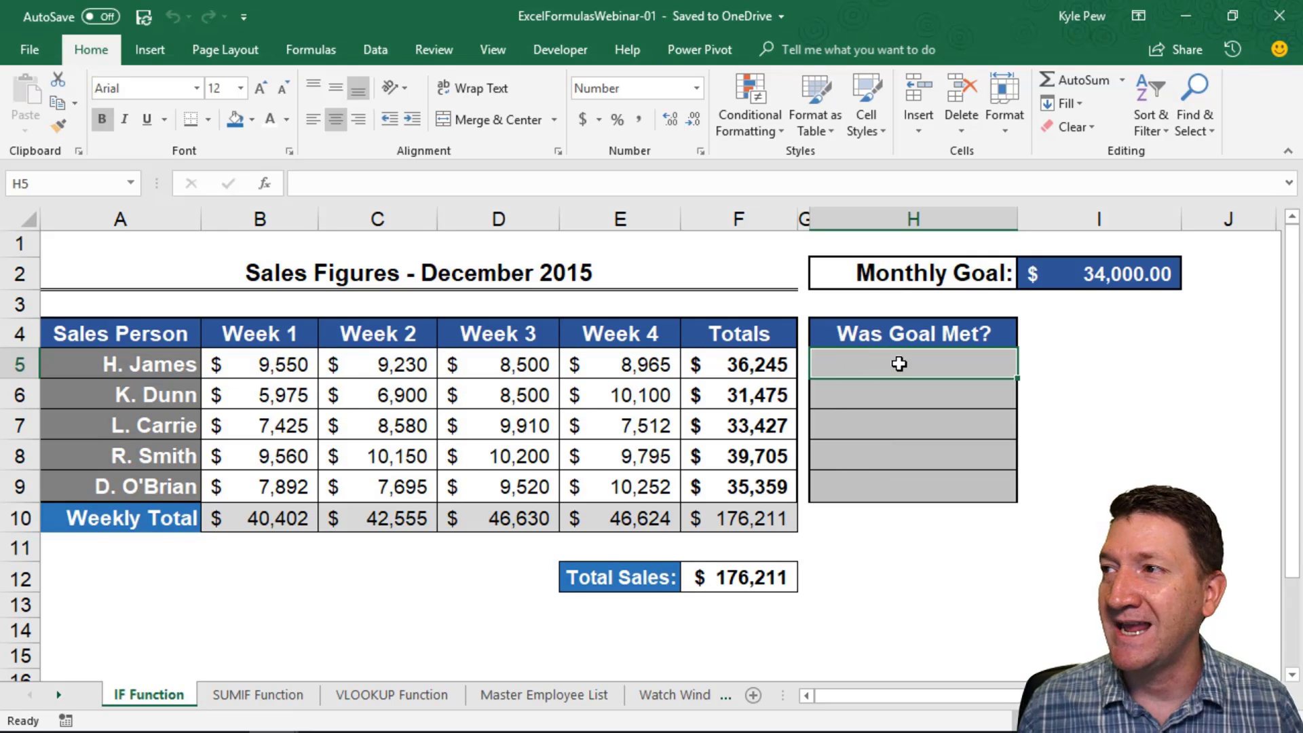
drag(899, 364, 887, 493)
click(875, 367)
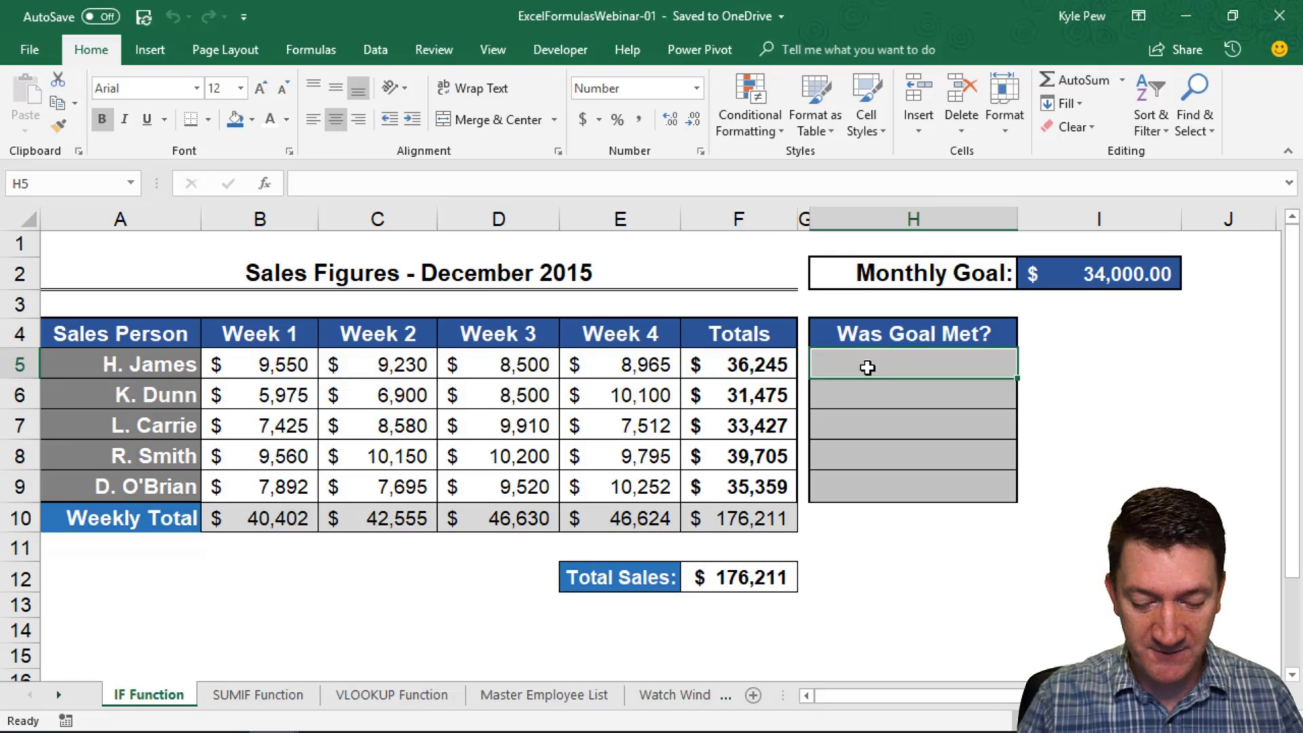
text(=if()
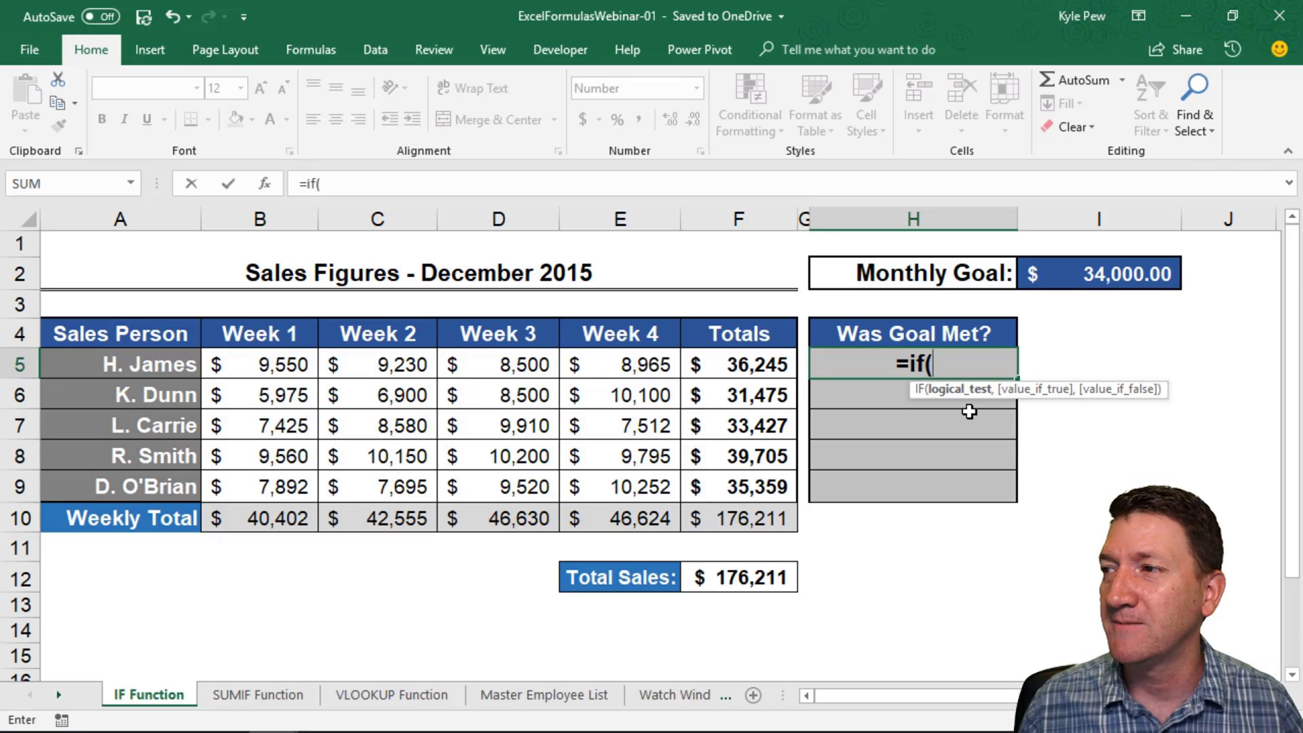
click(266, 185)
drag(231, 411, 510, 412)
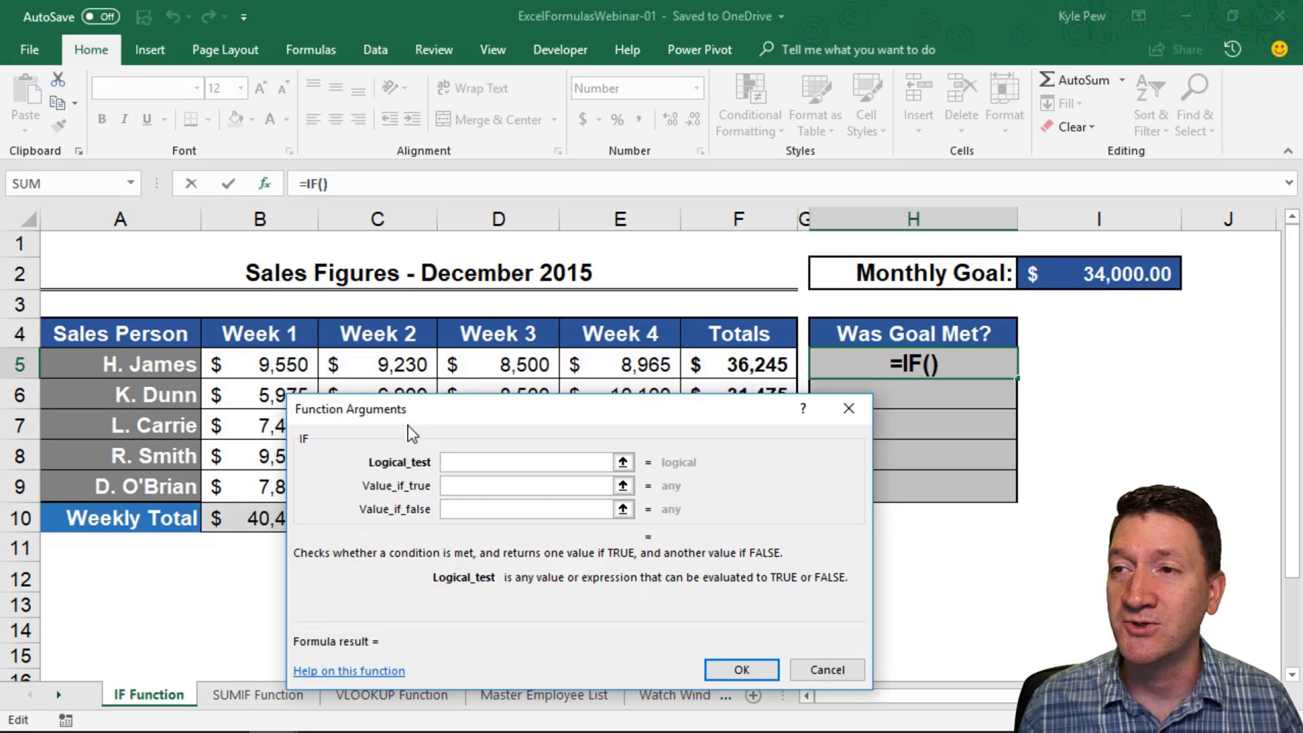
drag(410, 414, 357, 406)
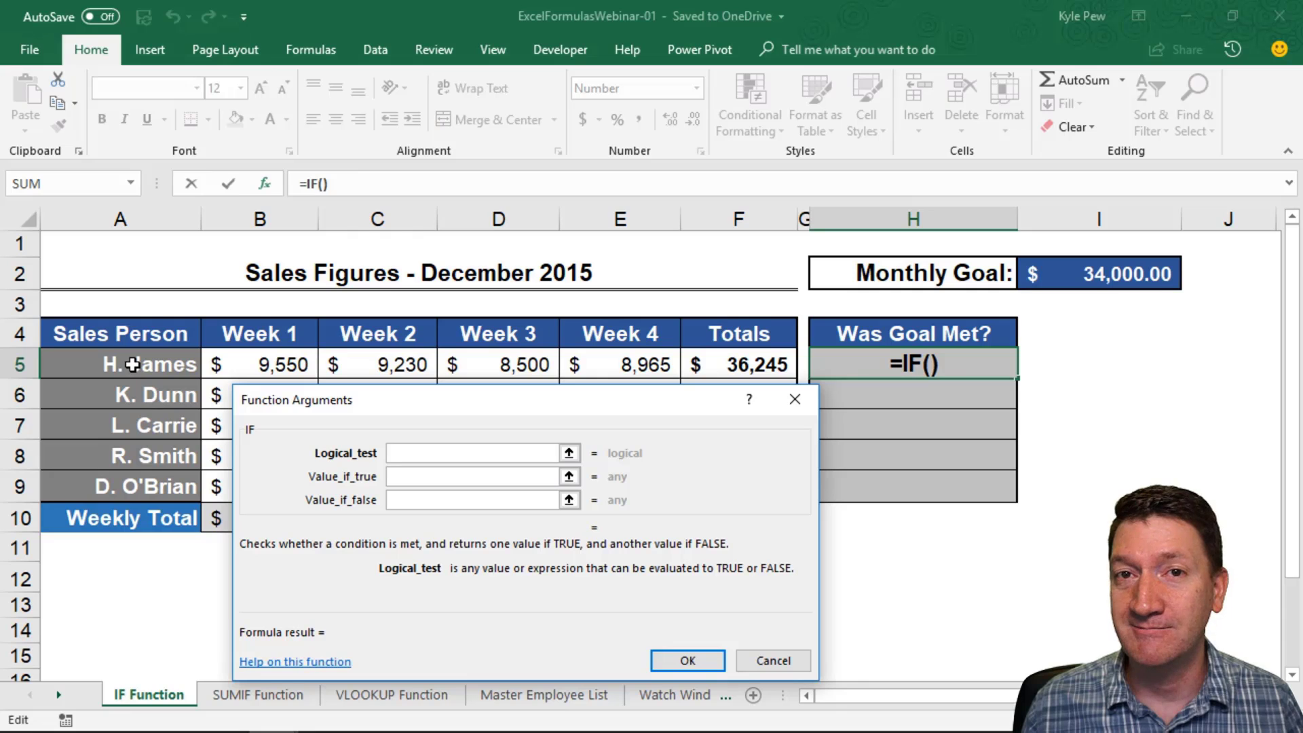
- Set the IF function's logical test to F5>=I2, comparing the first salesperson's total with the monthly goal
click(729, 365)
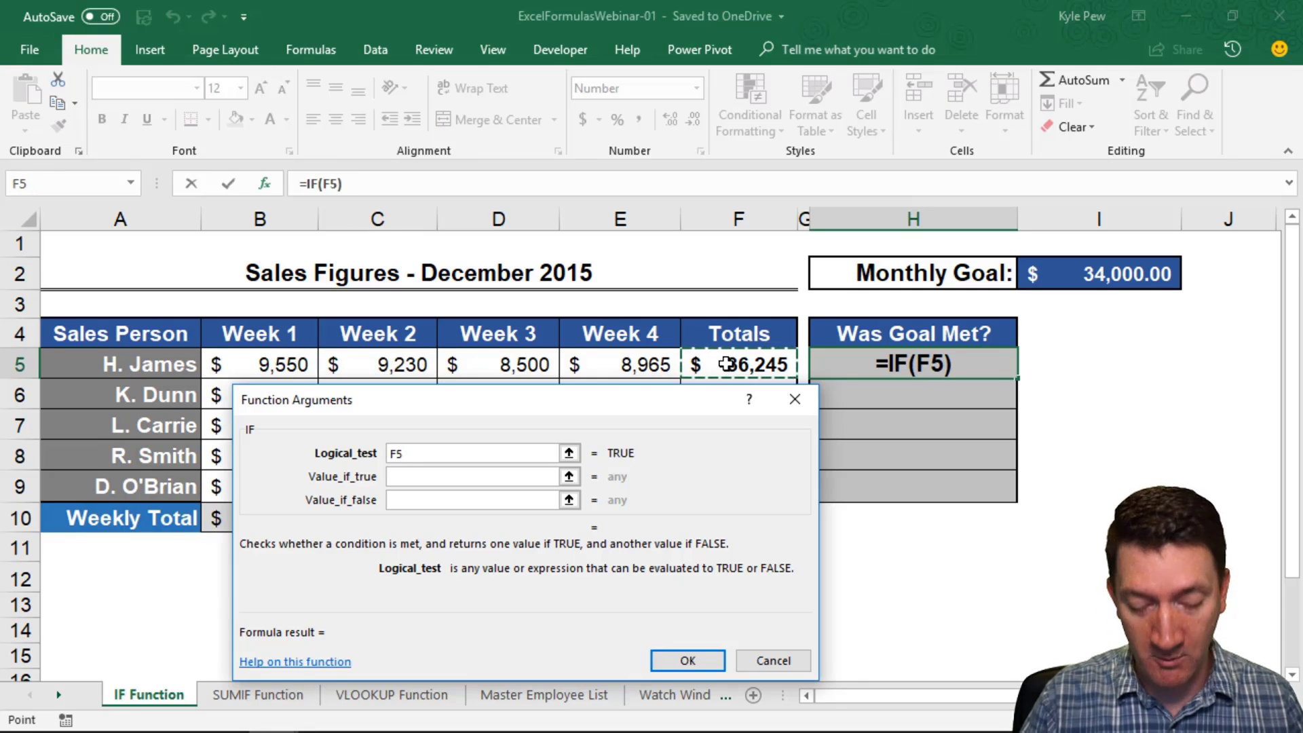
text(>=)
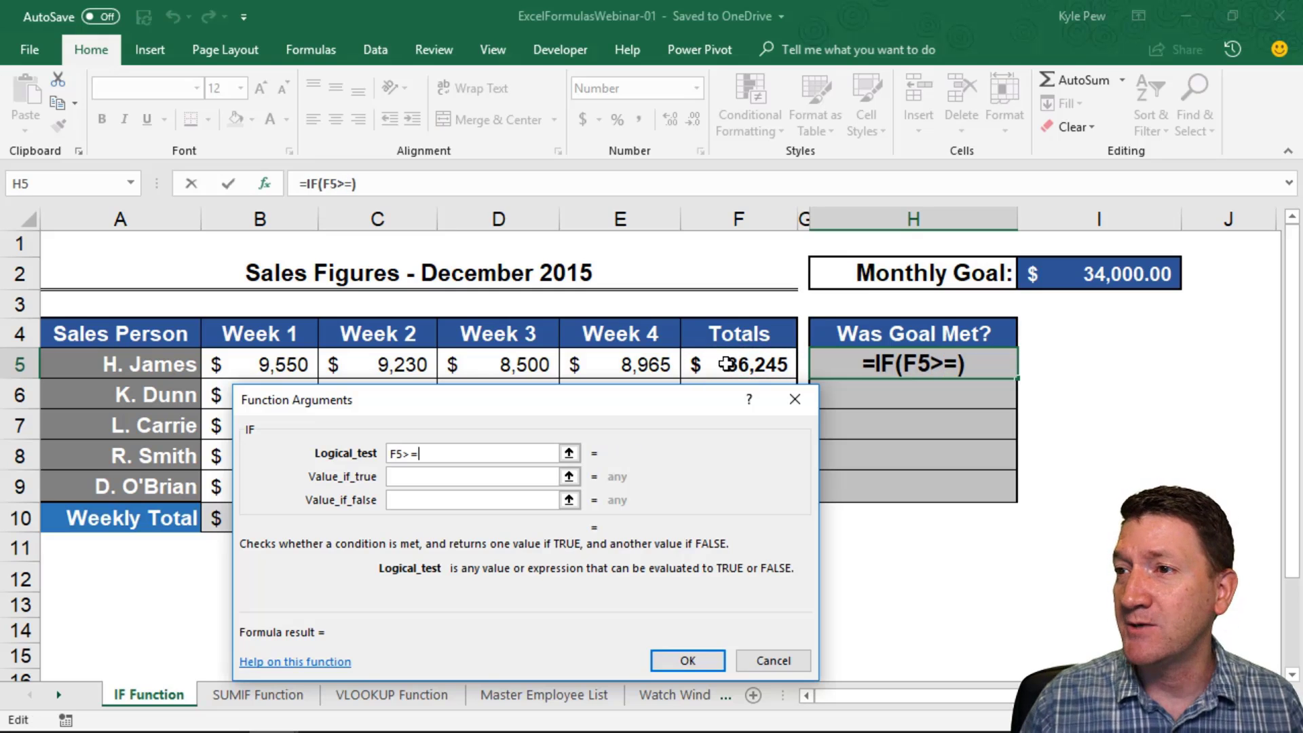
click(1071, 278)
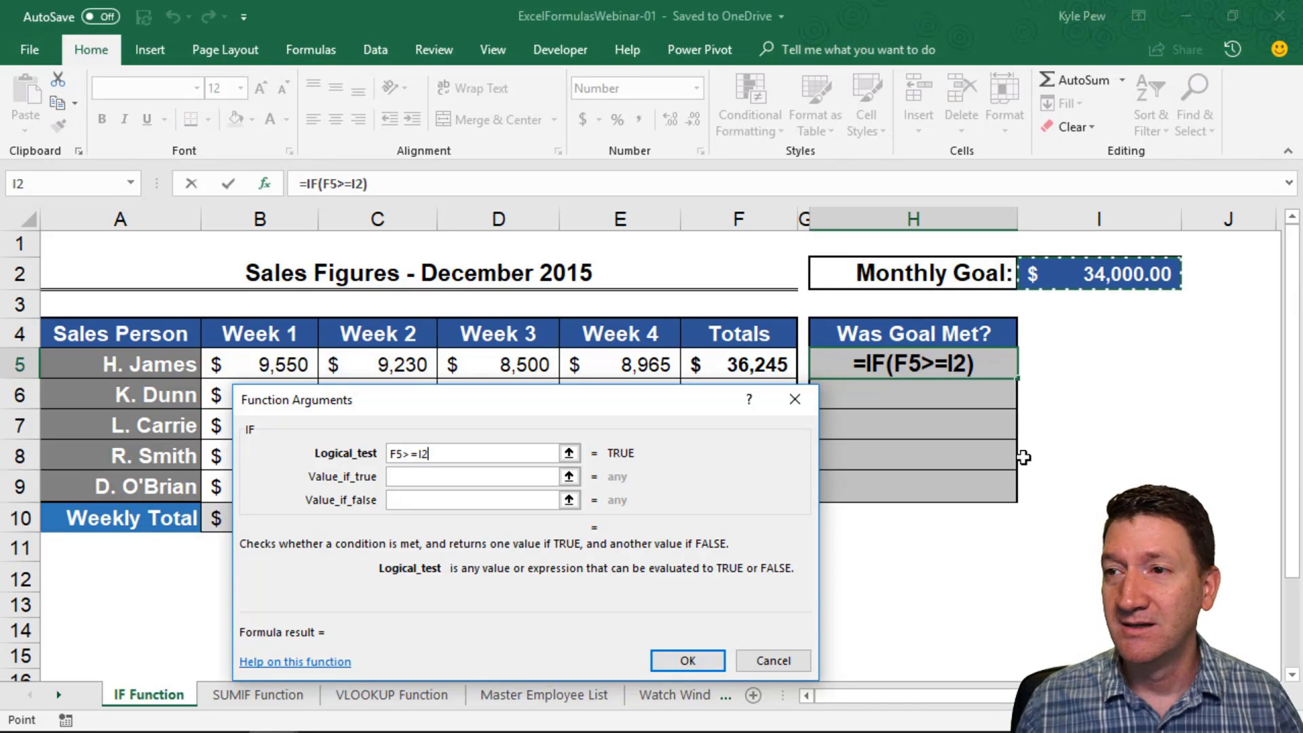
click(412, 477)
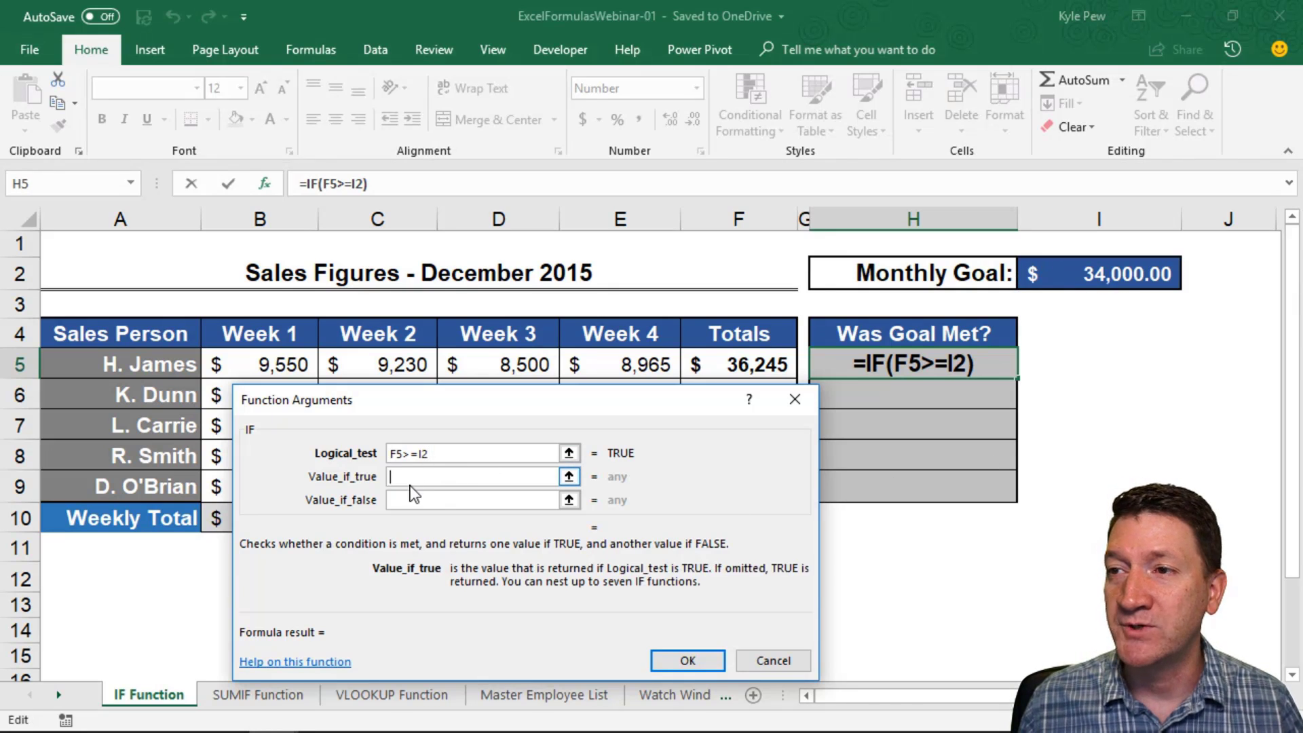
click(393, 453)
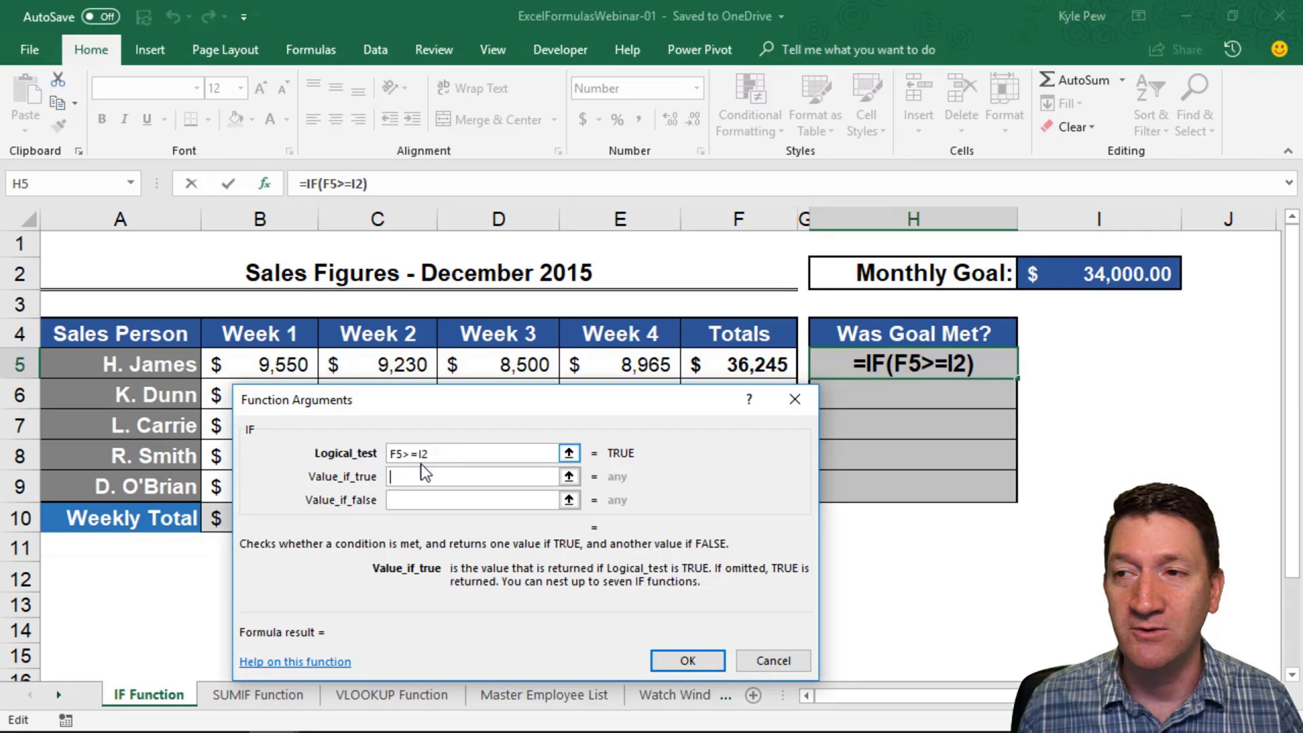
- Set the value if true to YES and the value if false to NO, and enter the IF formula in H5
click(406, 476)
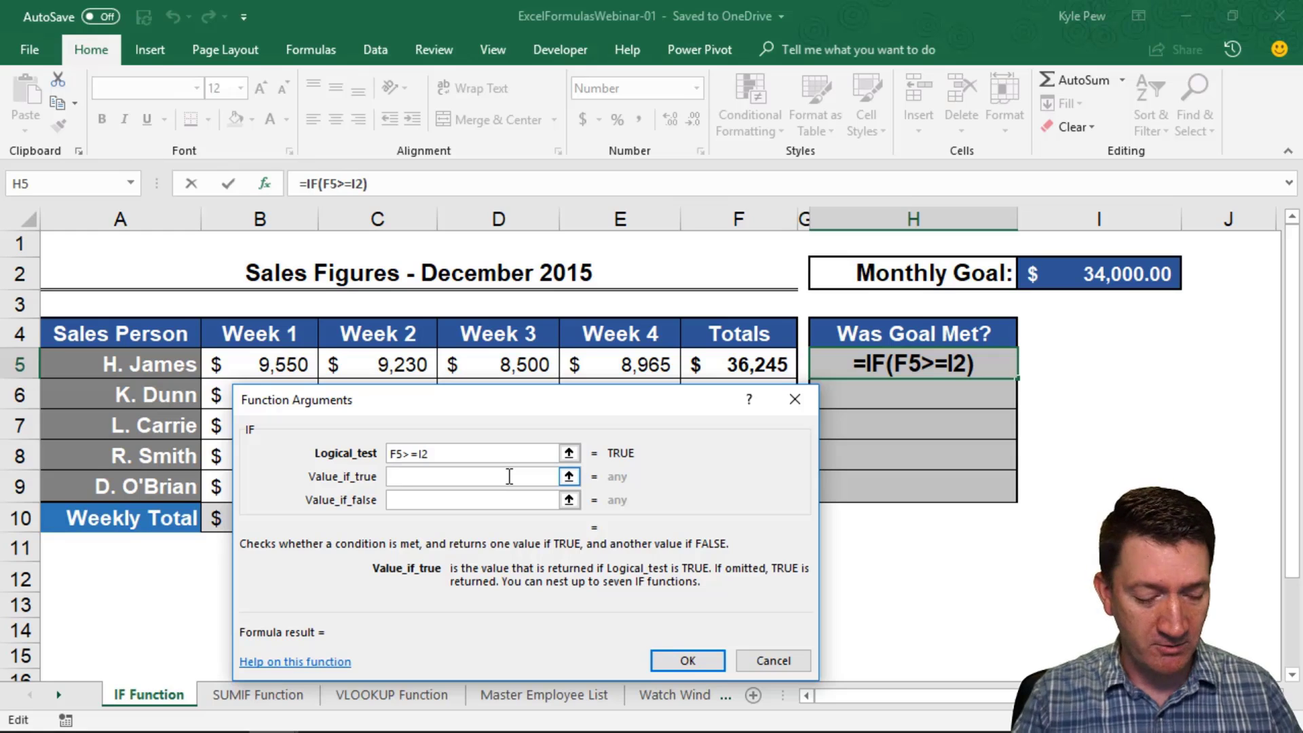
text(YES)
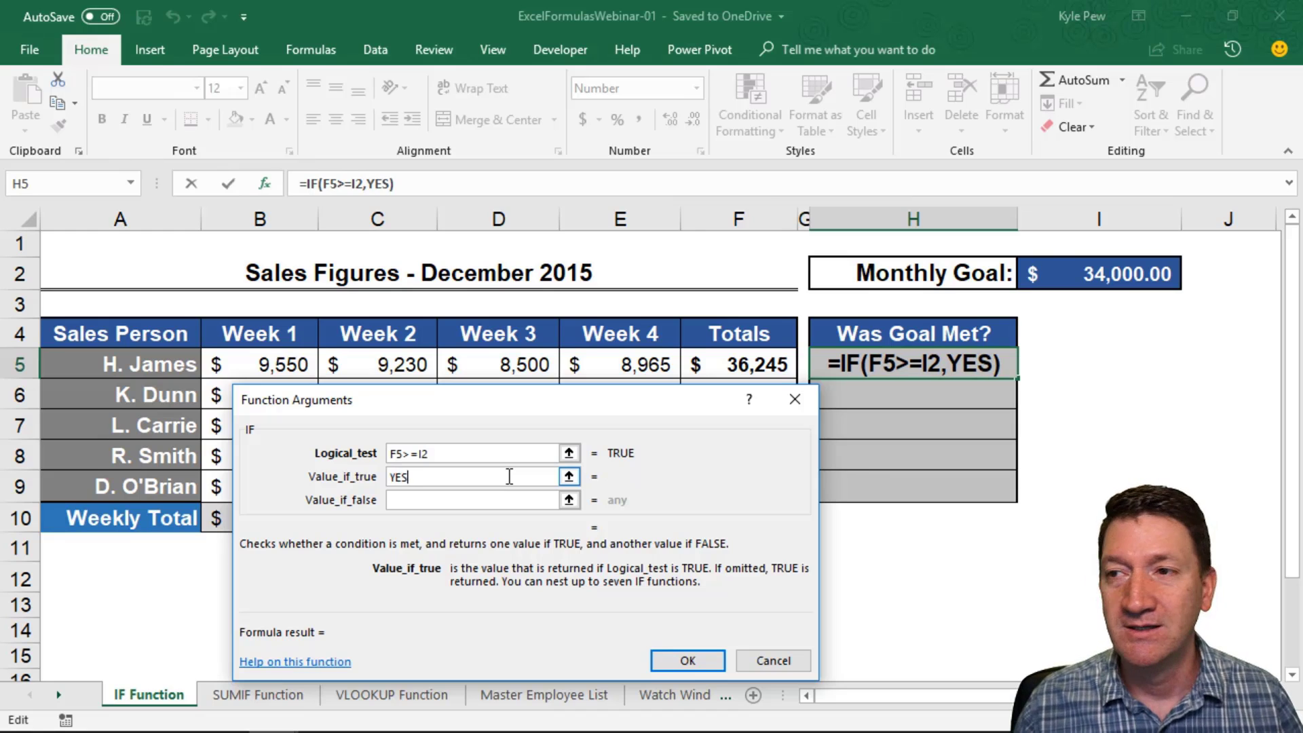
click(409, 503)
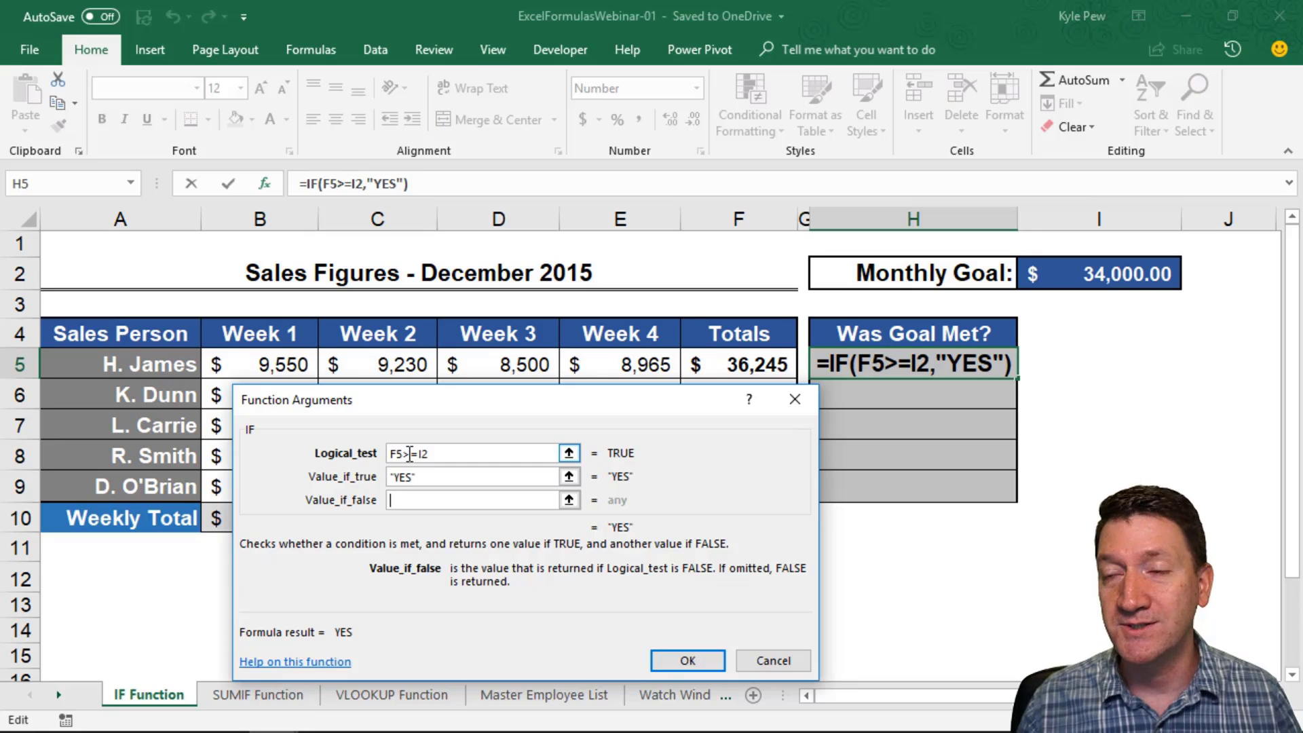
text(N)
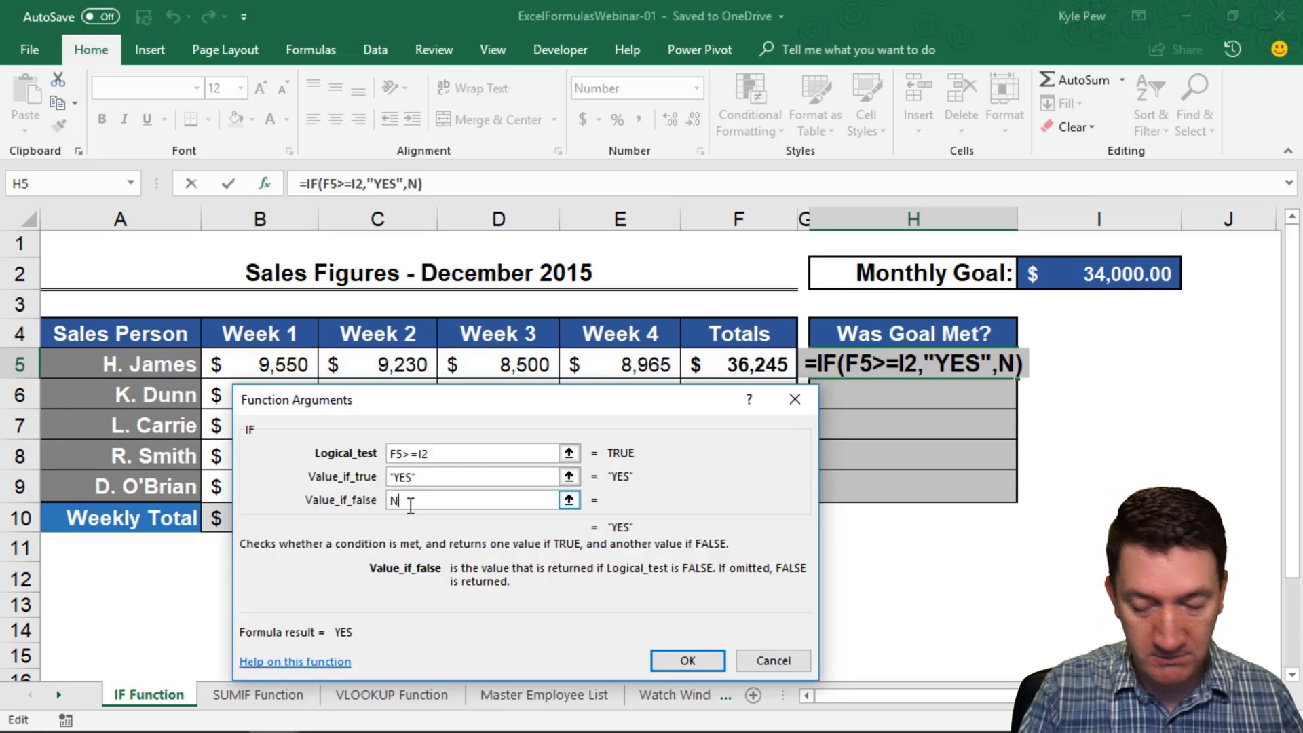
text(O)
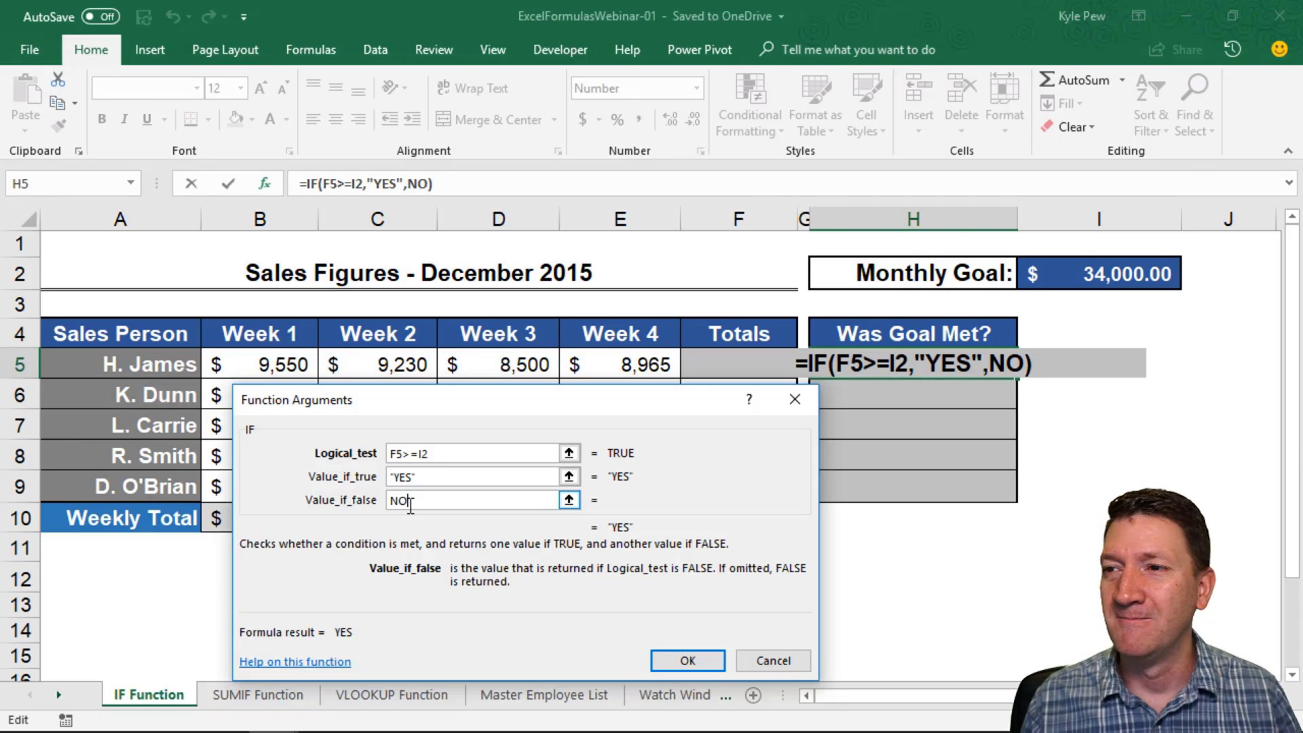
click(423, 477)
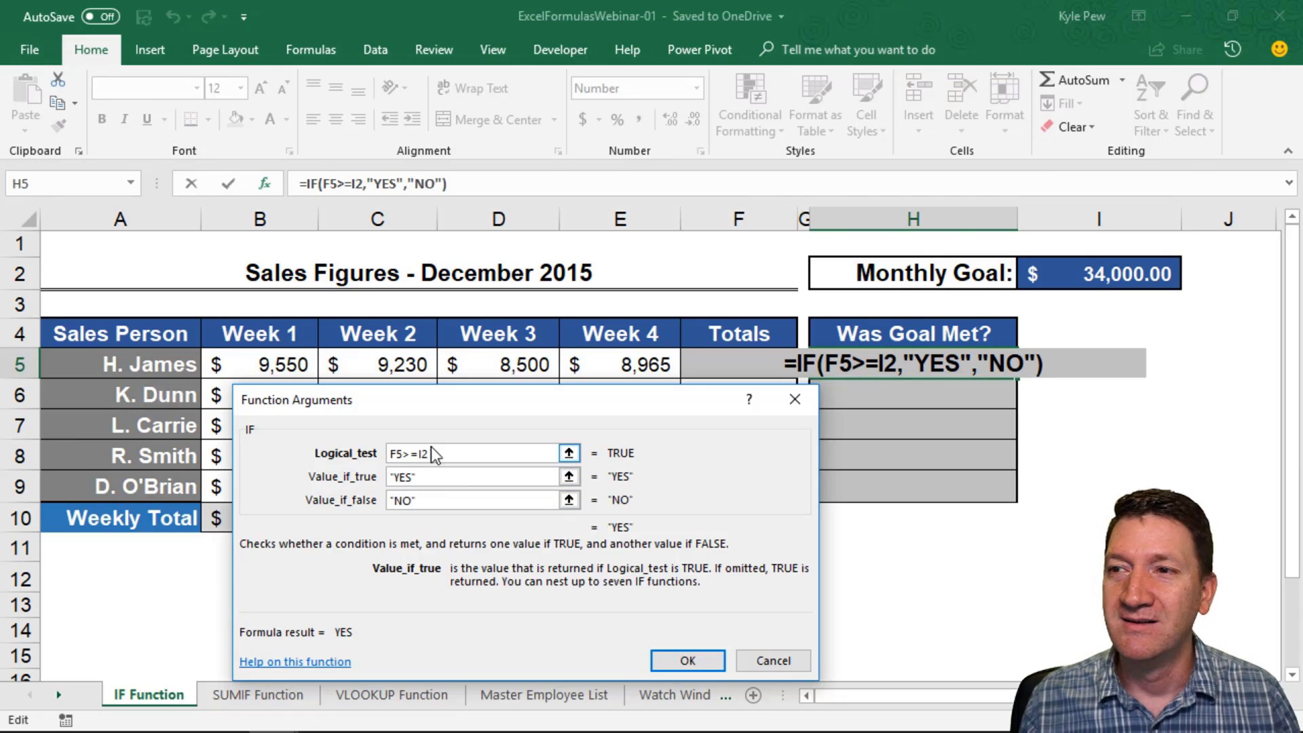
click(396, 453)
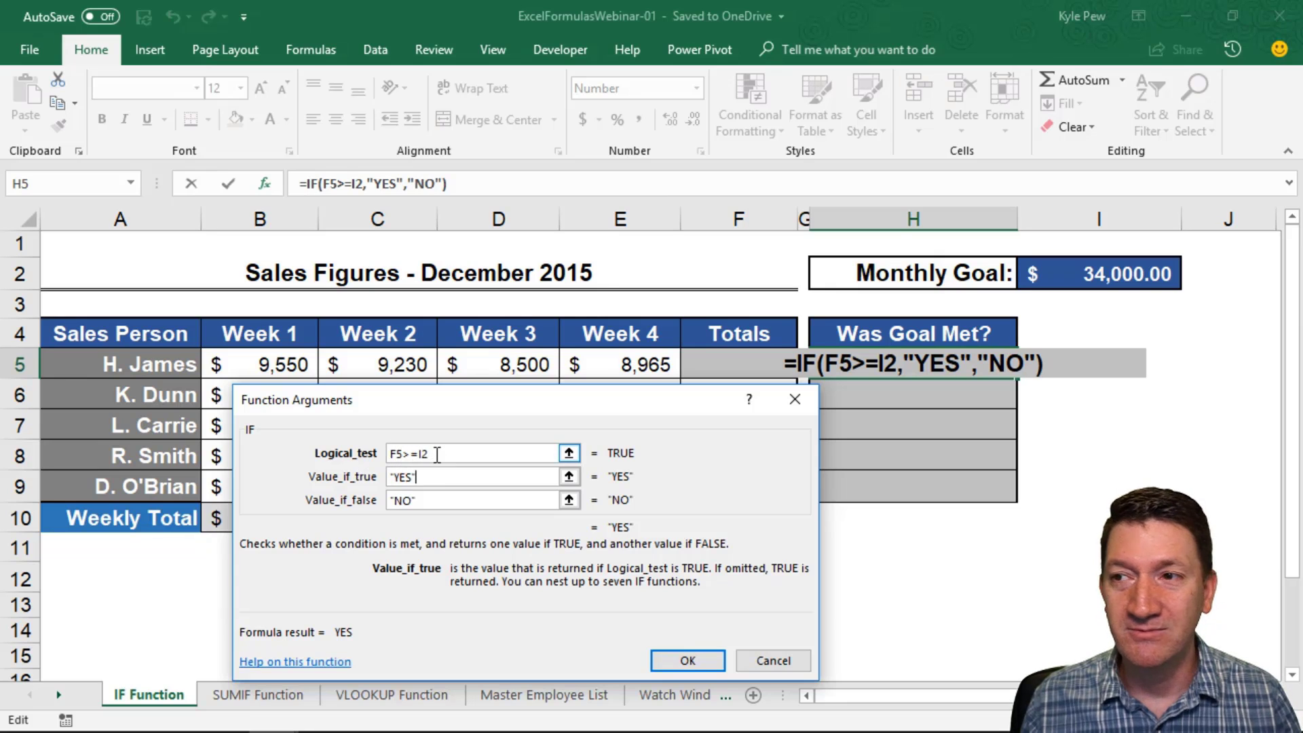
click(405, 476)
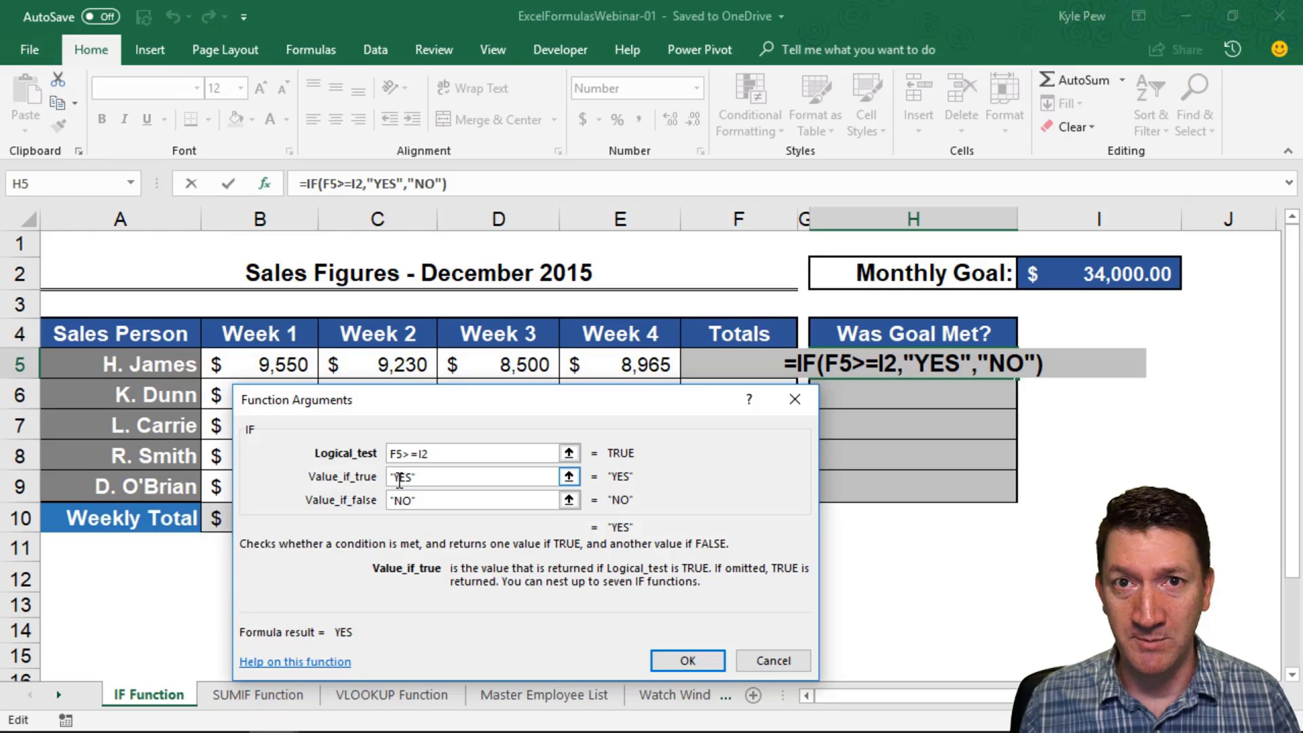
click(421, 500)
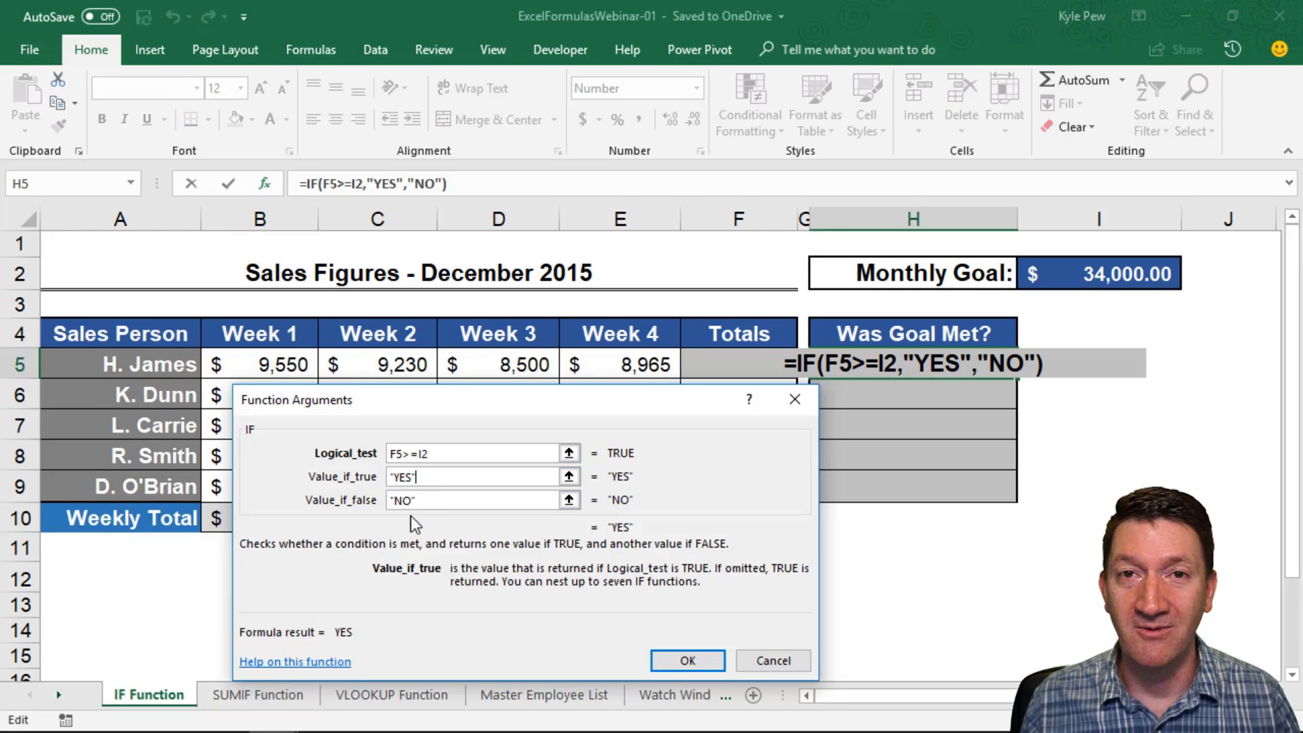
click(693, 656)
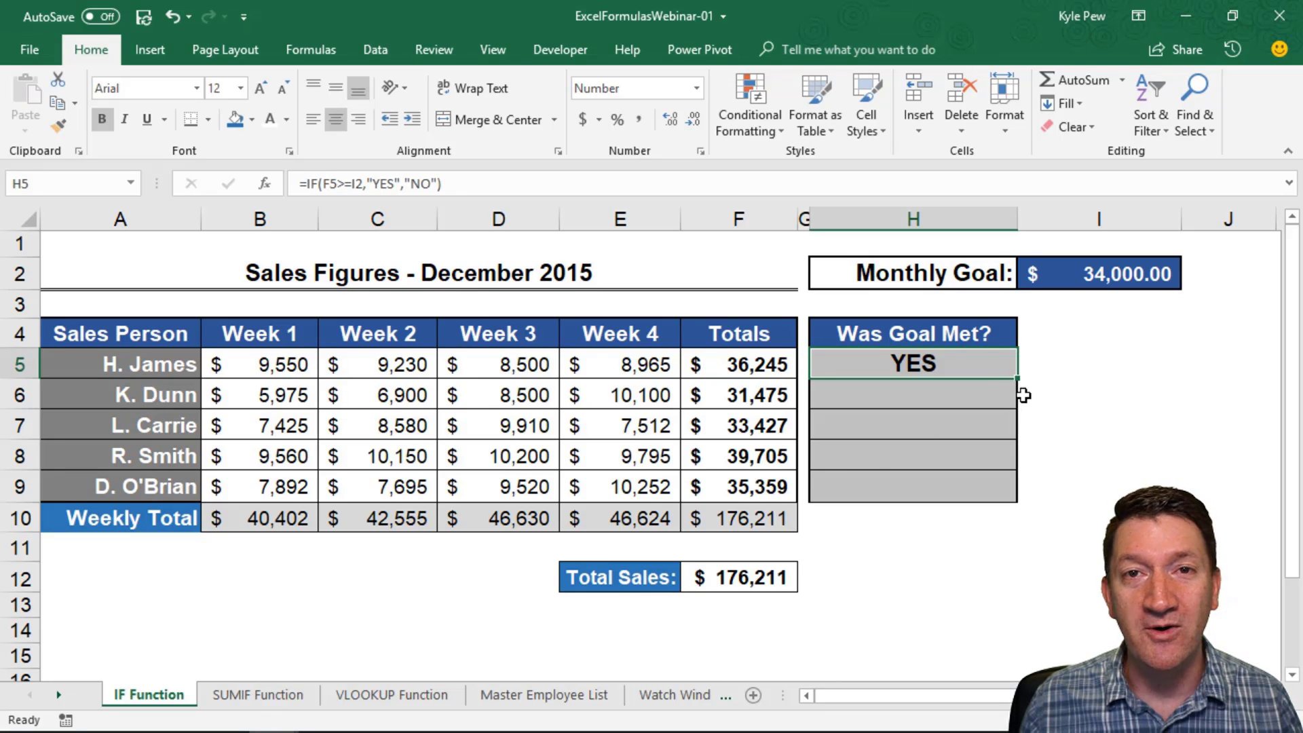
- Try to fill the IF formula from H5 down to H9 and check the cell references in the copies
drag(1017, 378, 1003, 502)
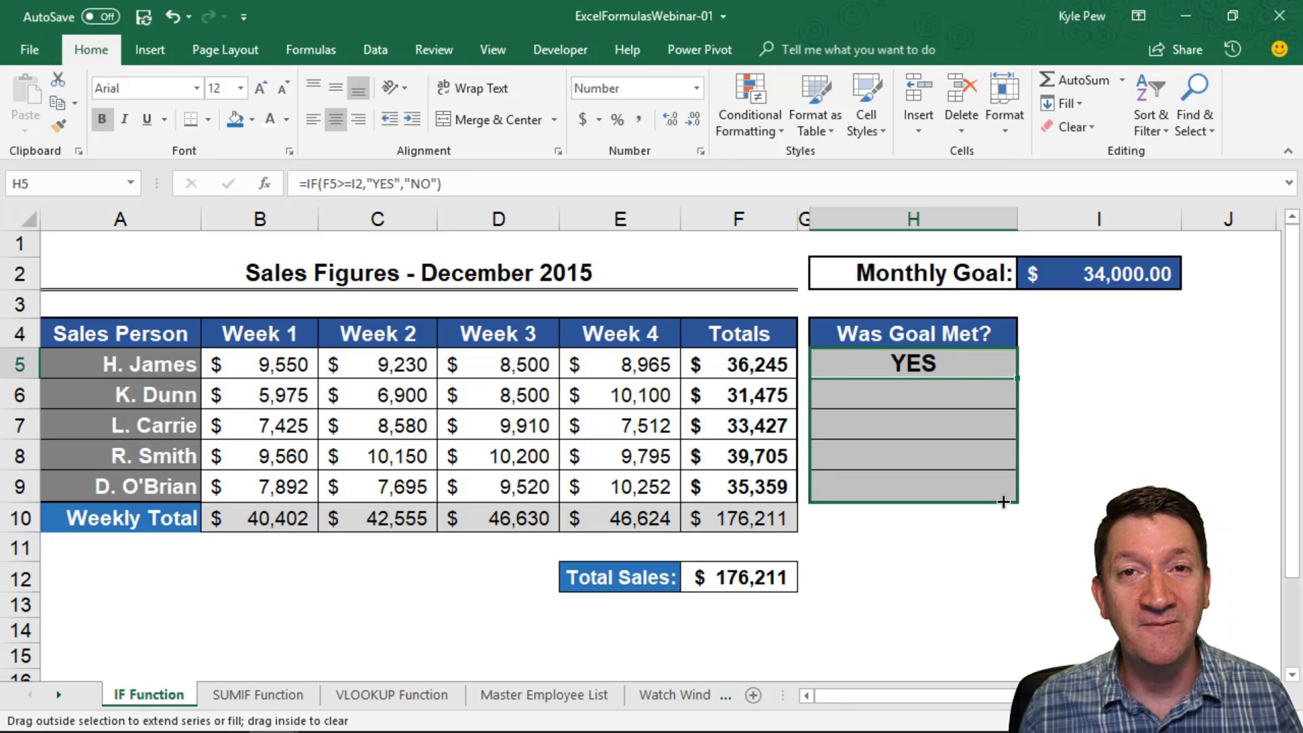
drag(1003, 502, 1004, 503)
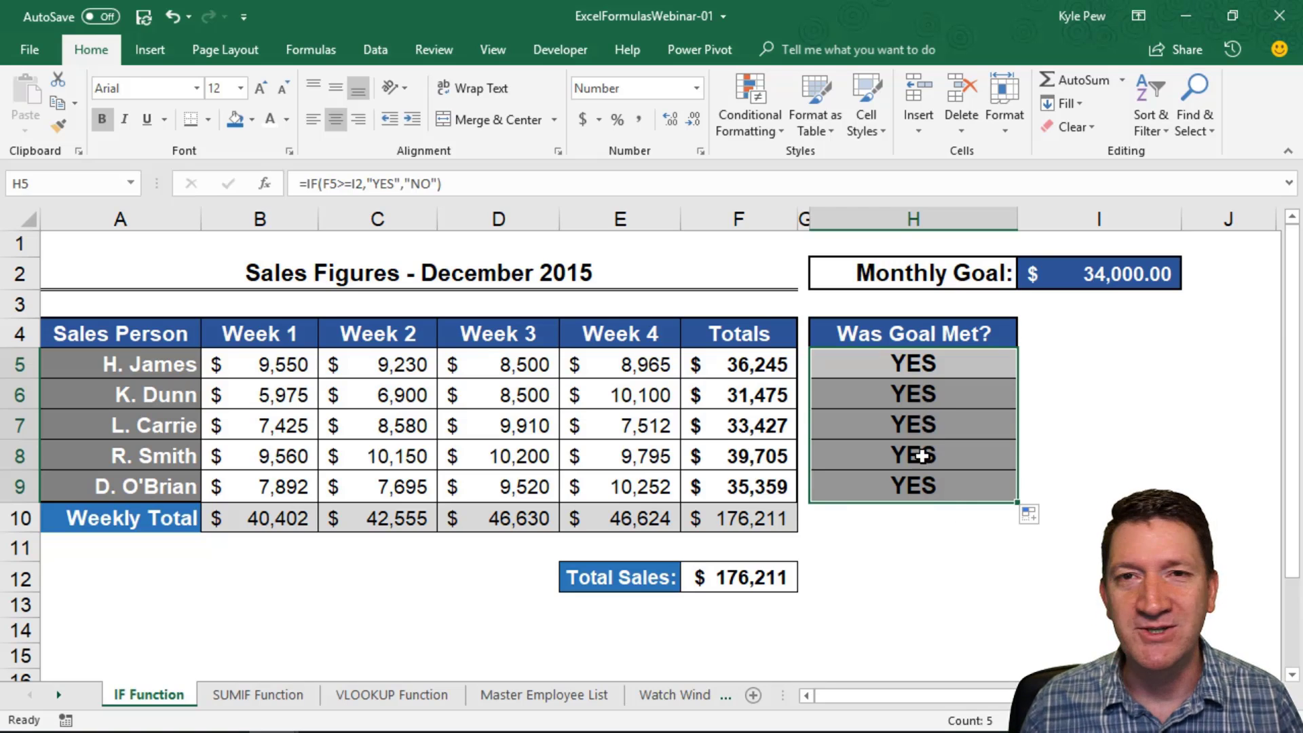
click(909, 358)
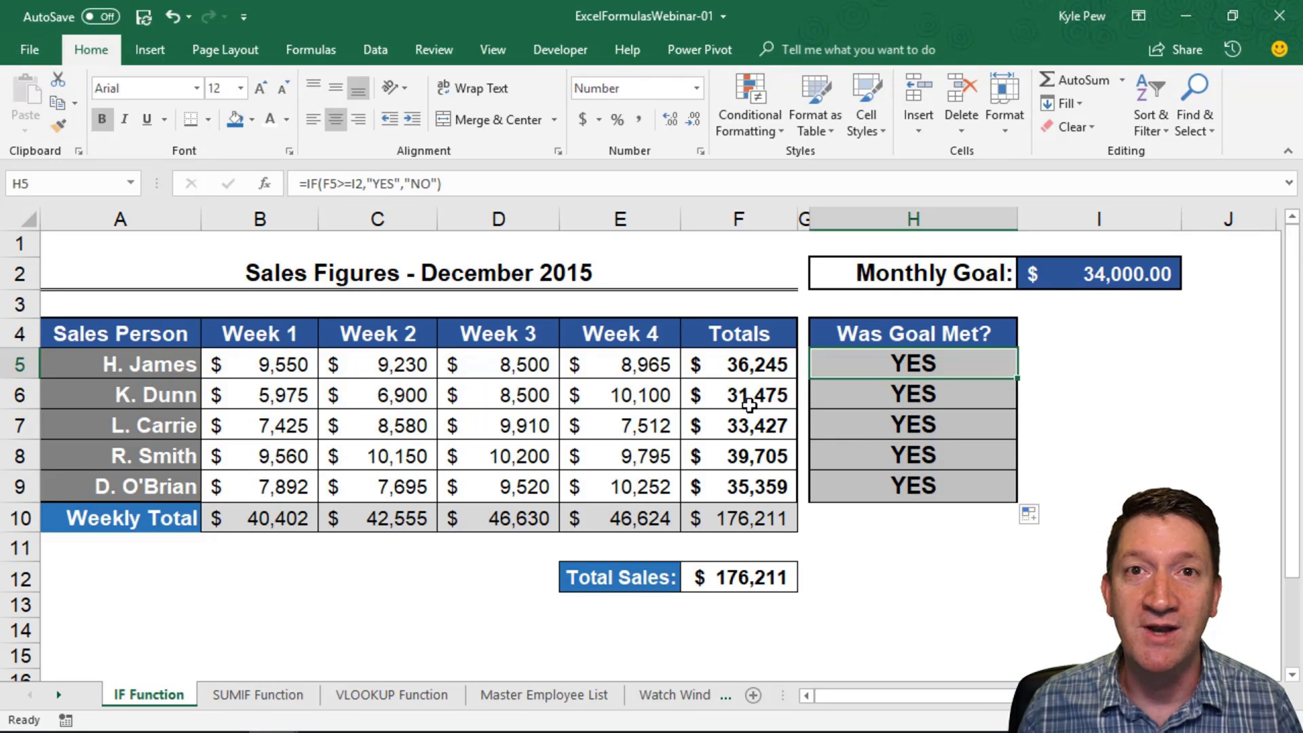
click(906, 397)
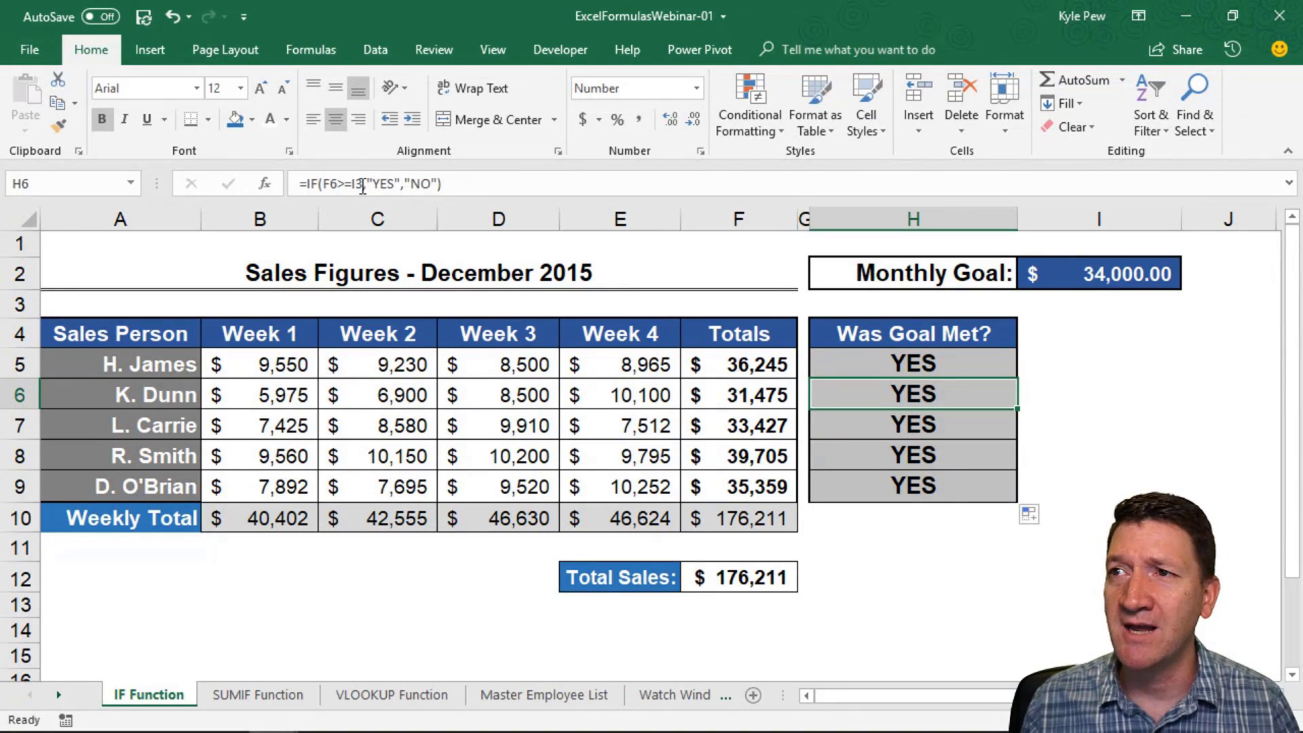
click(877, 425)
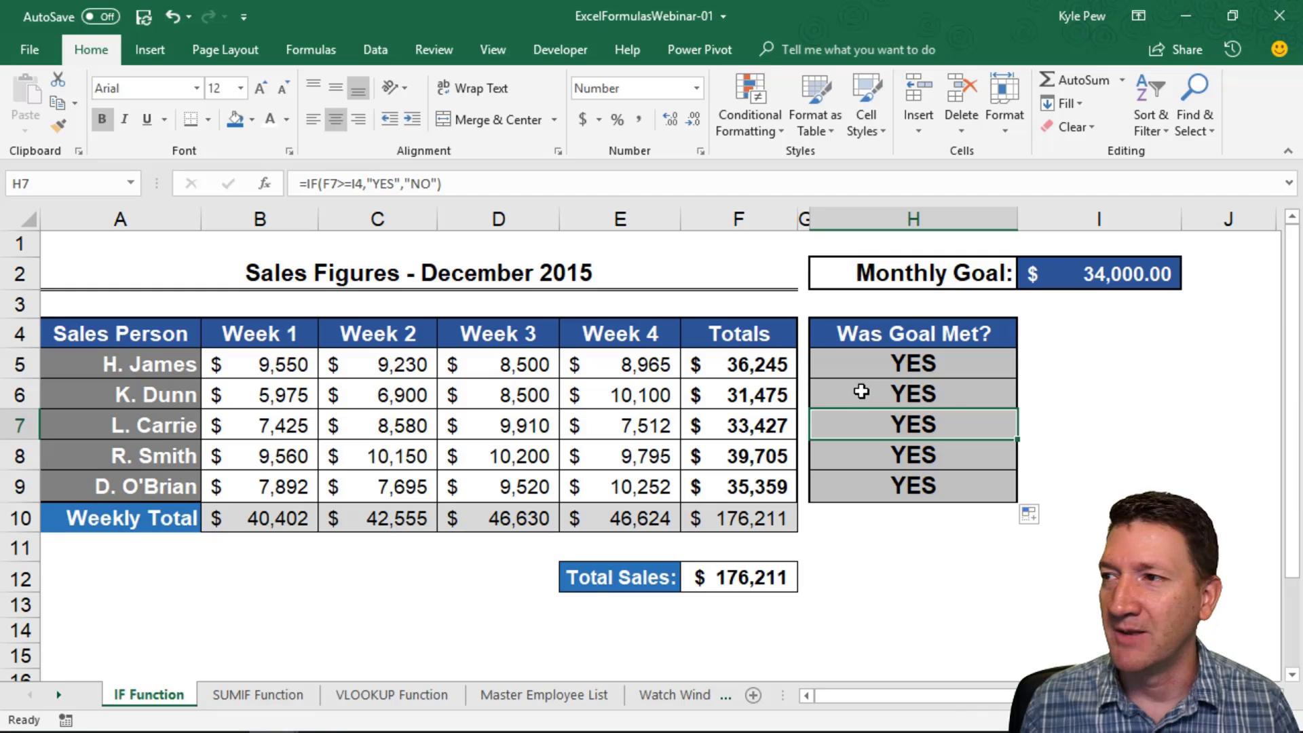
- Clear the copied formulas from cells H6 to H9
drag(857, 390, 850, 490)
key(Delete)
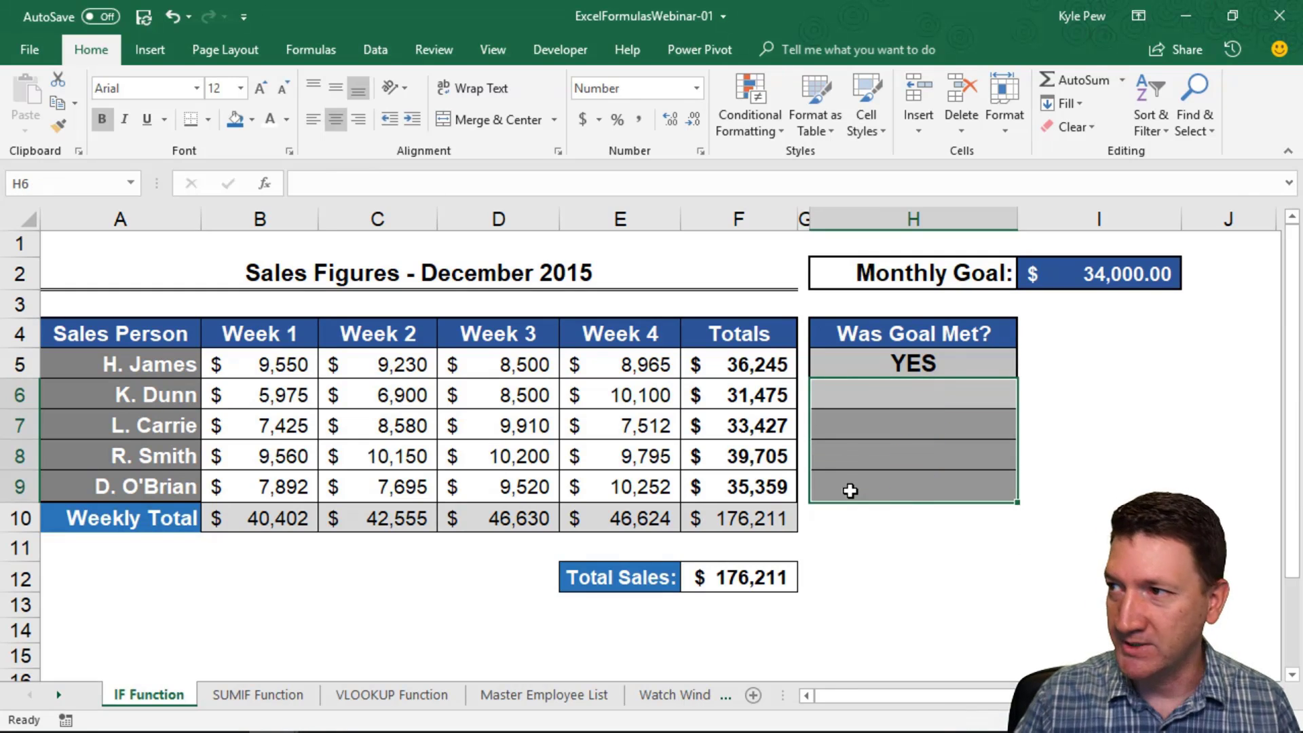
- Make the monthly goal reference in H5's IF formula absolute as $I$2
click(897, 365)
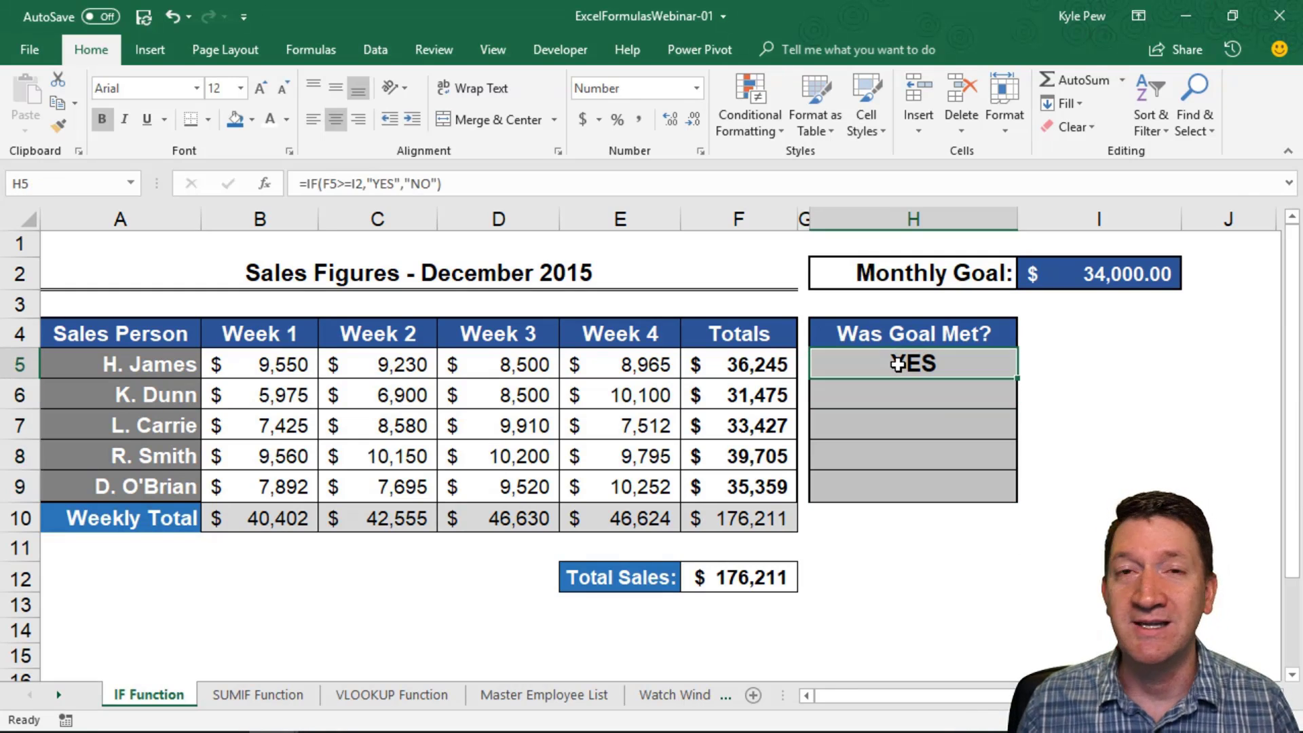
click(352, 184)
double_click(352, 183)
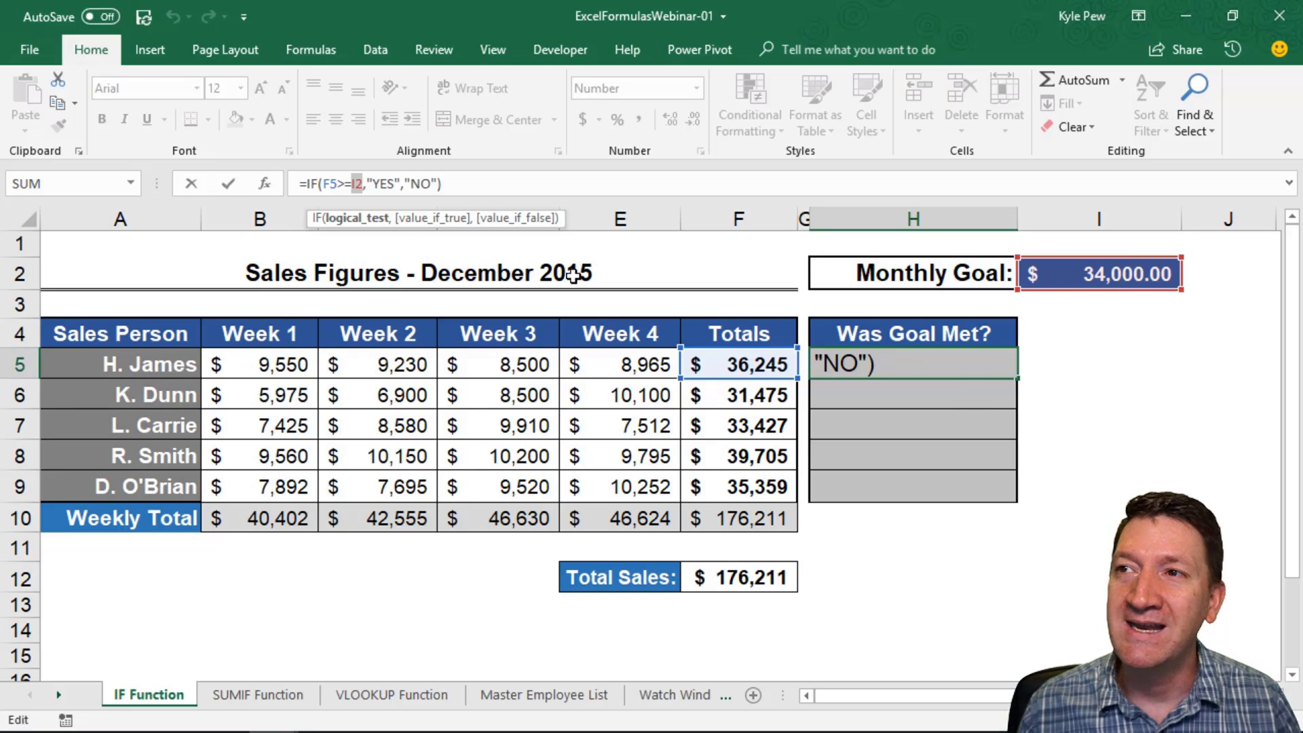
click(353, 183)
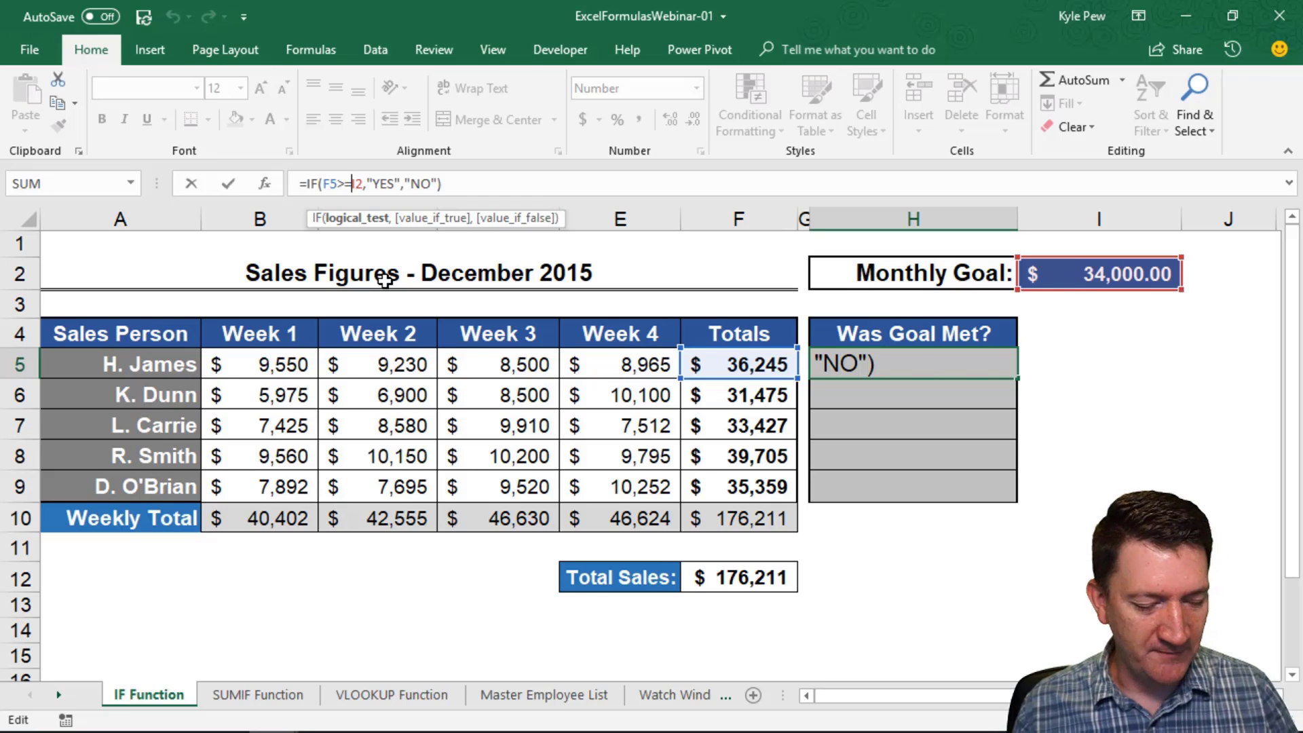
text($)
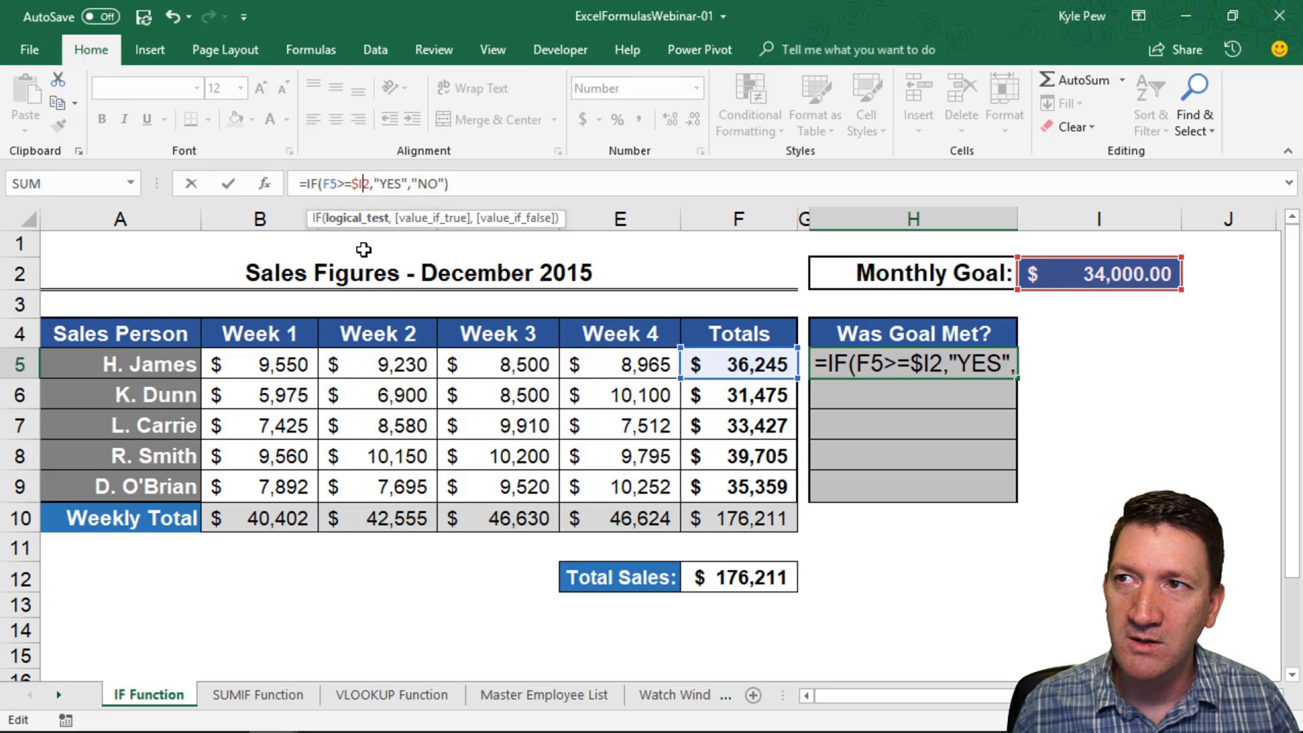
key(Right)
text($)
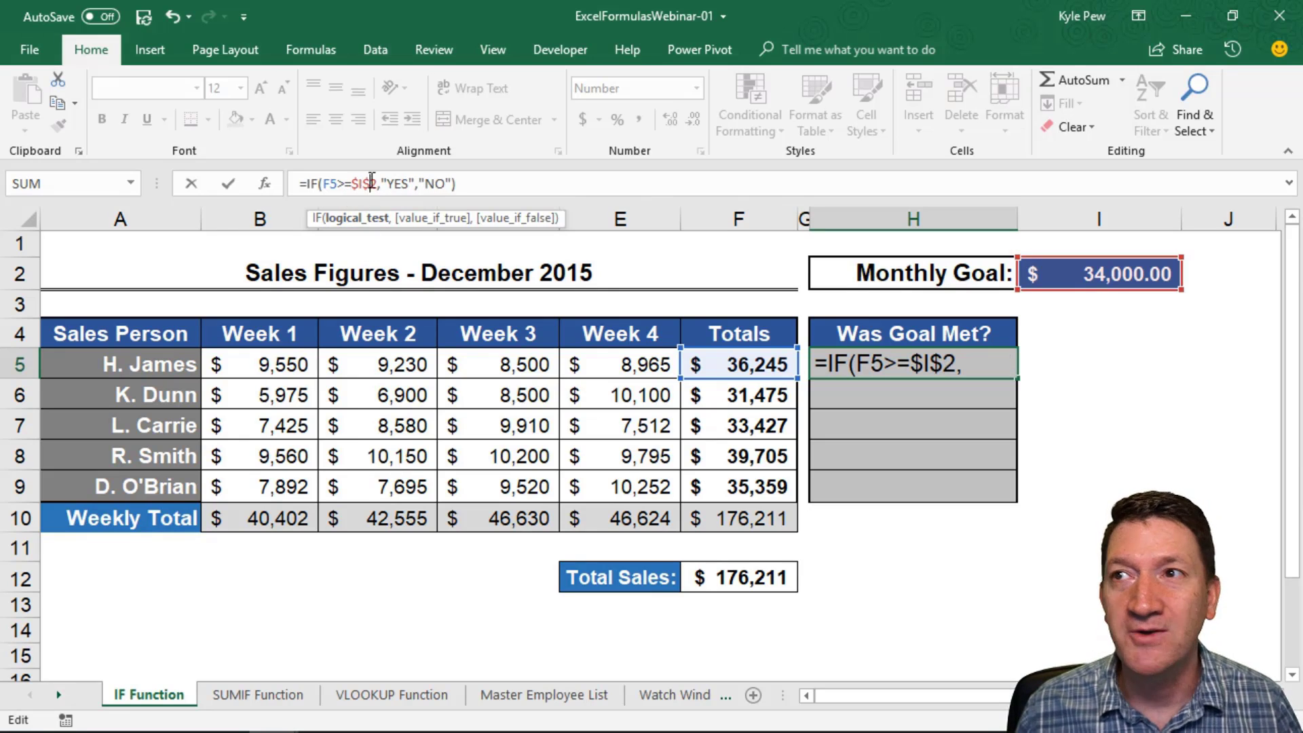
drag(377, 184, 352, 183)
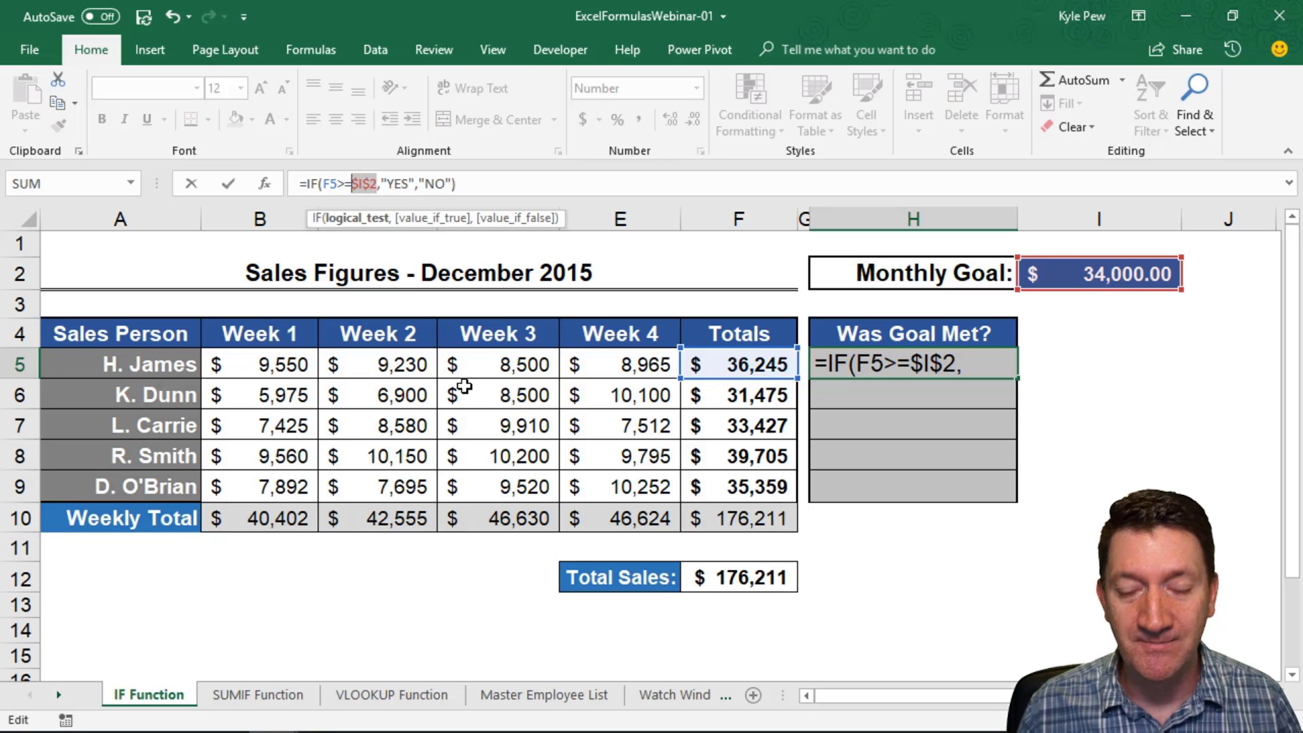
key(Return)
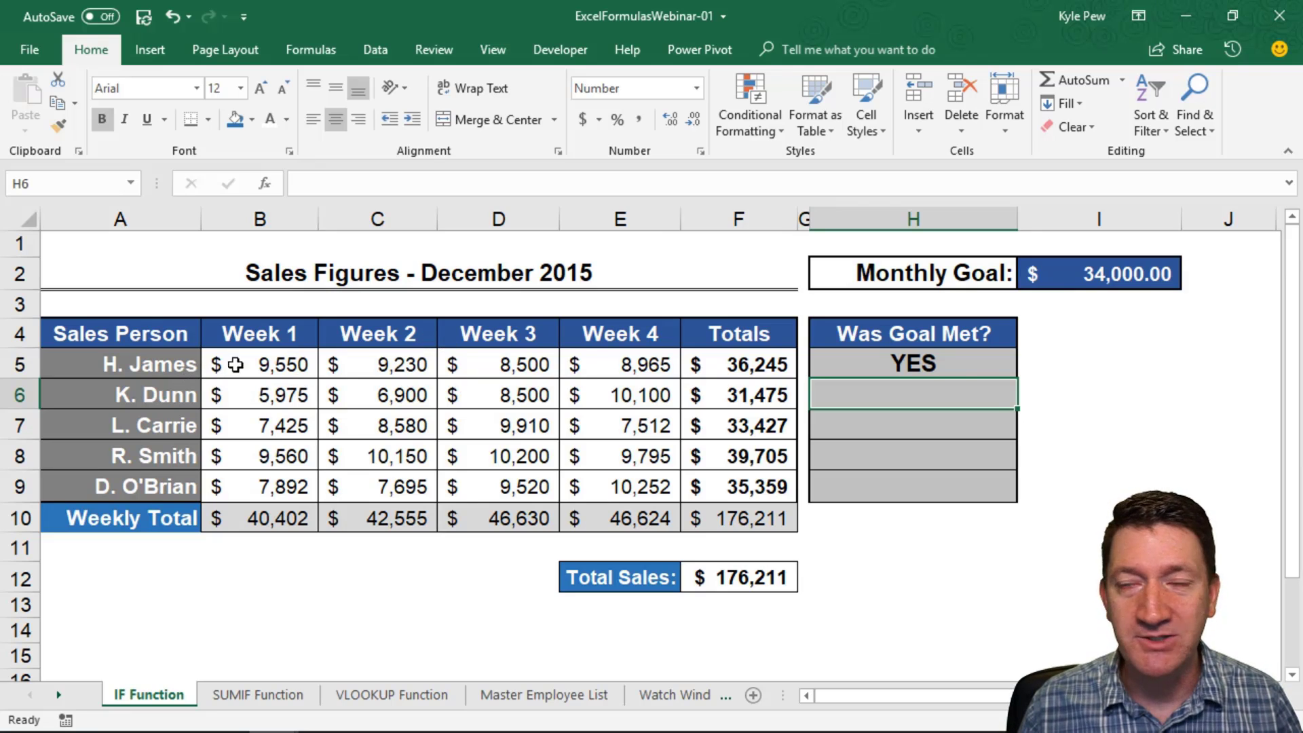
- Fill the corrected IF formula from H5 down through H9
click(959, 374)
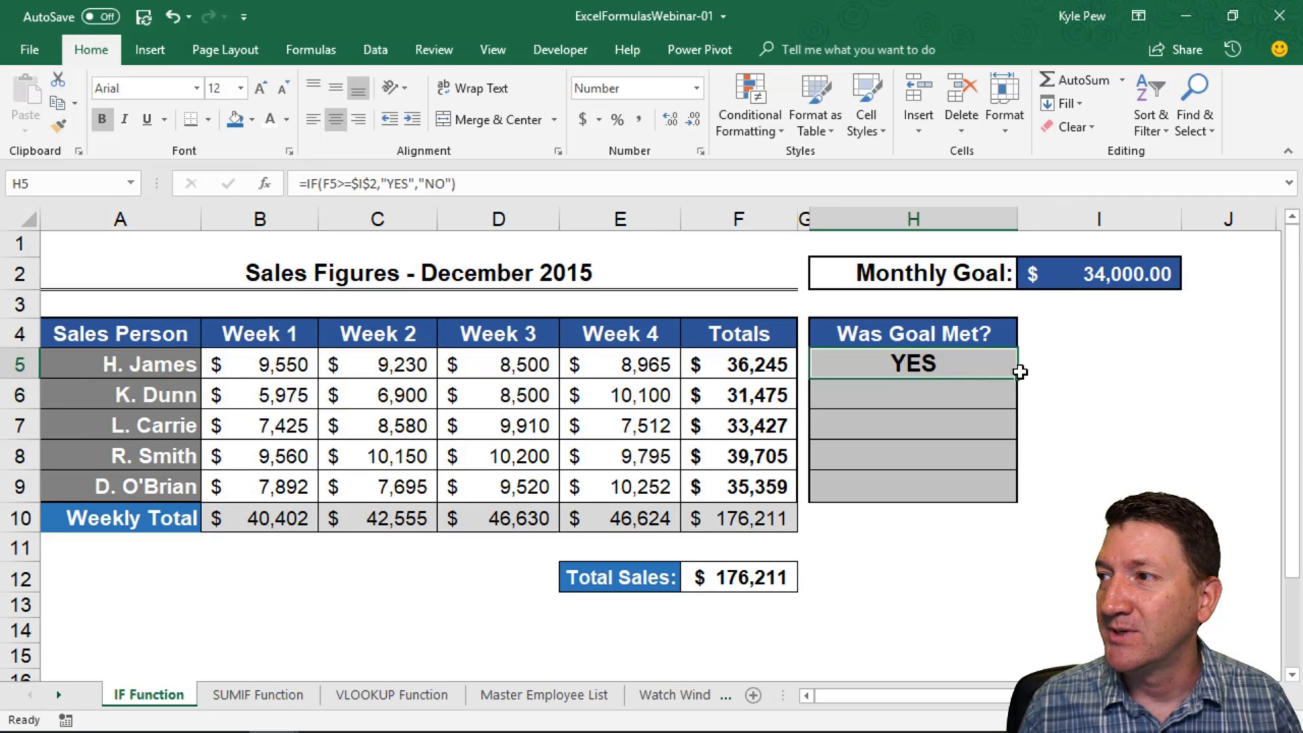
drag(1017, 378, 1016, 505)
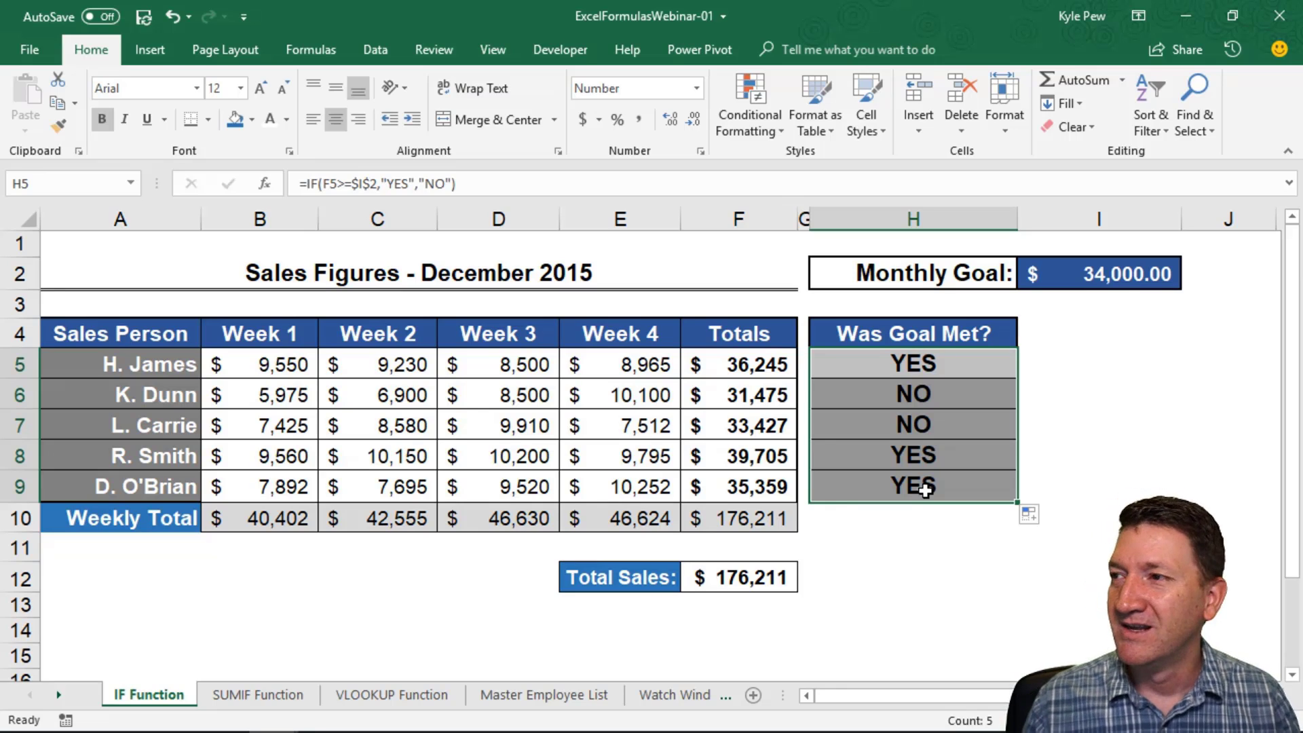
- Go to the SUMIF Function sheet and look over the store number in G3 and the Total Units cell H3
click(914, 364)
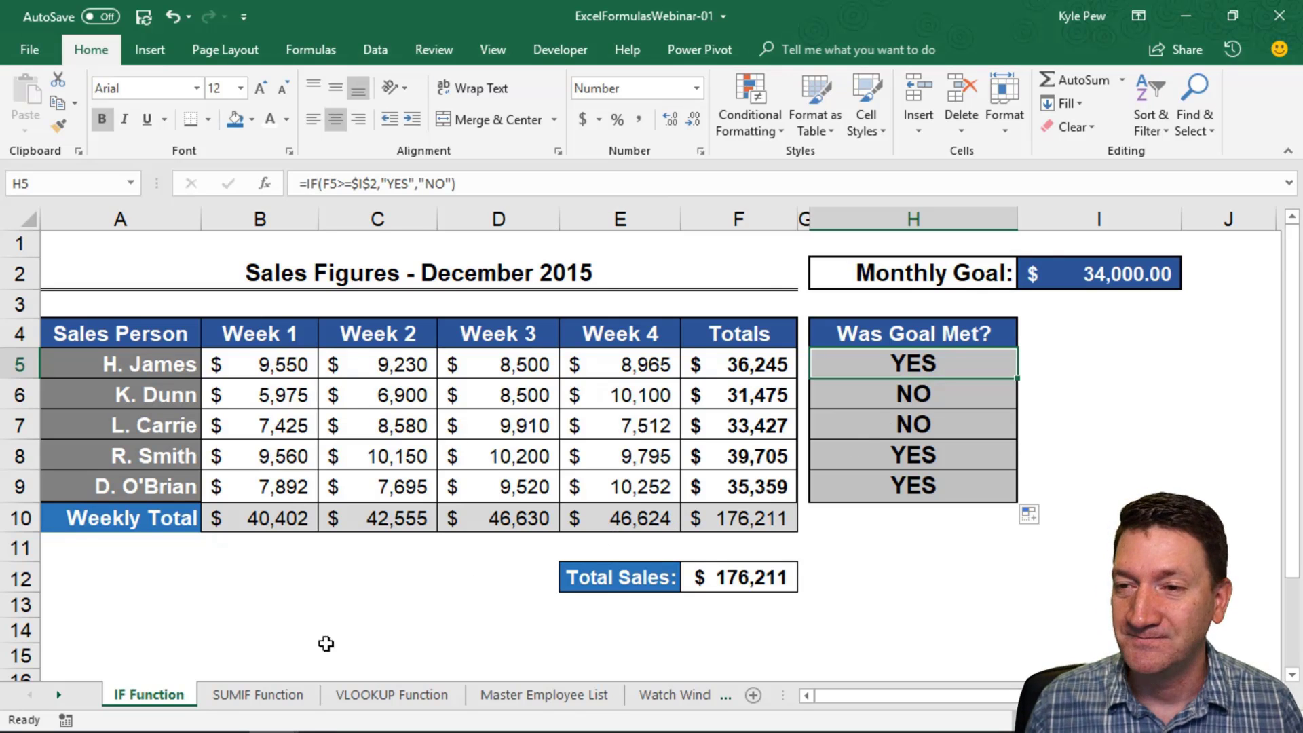
click(249, 696)
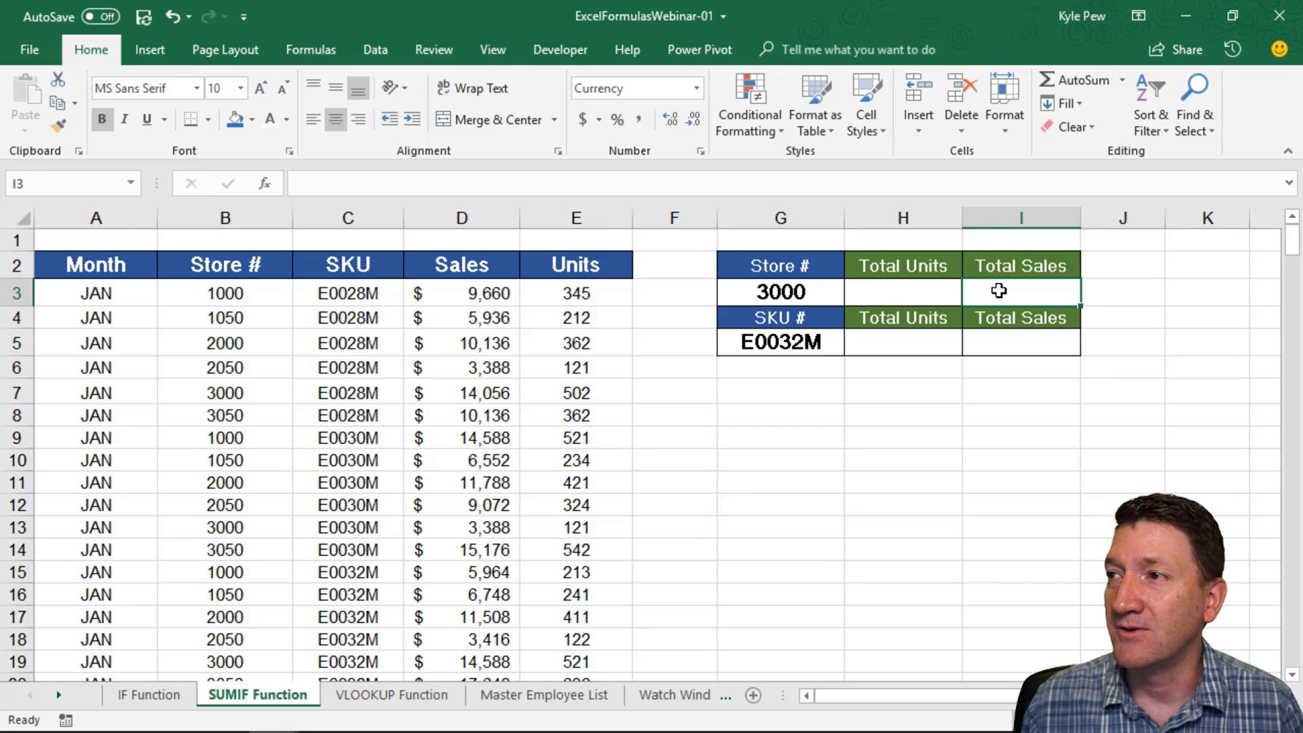
click(907, 284)
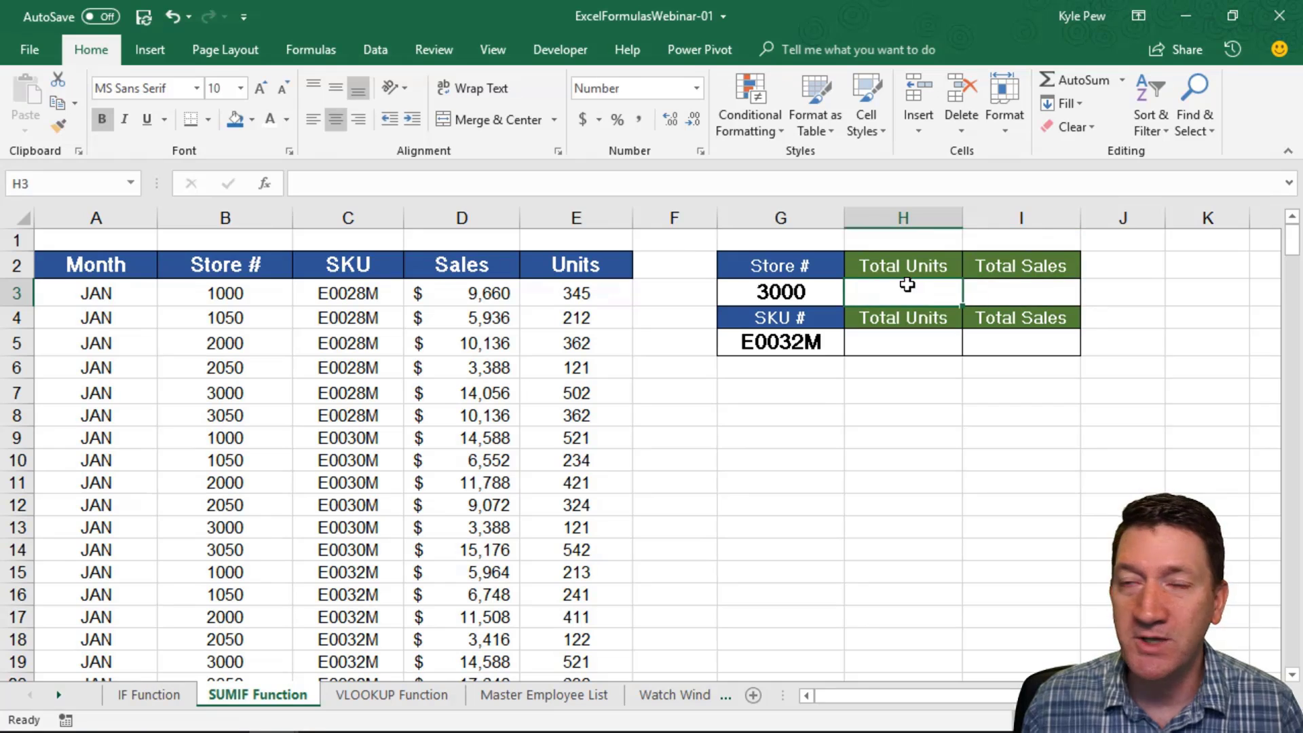
click(806, 289)
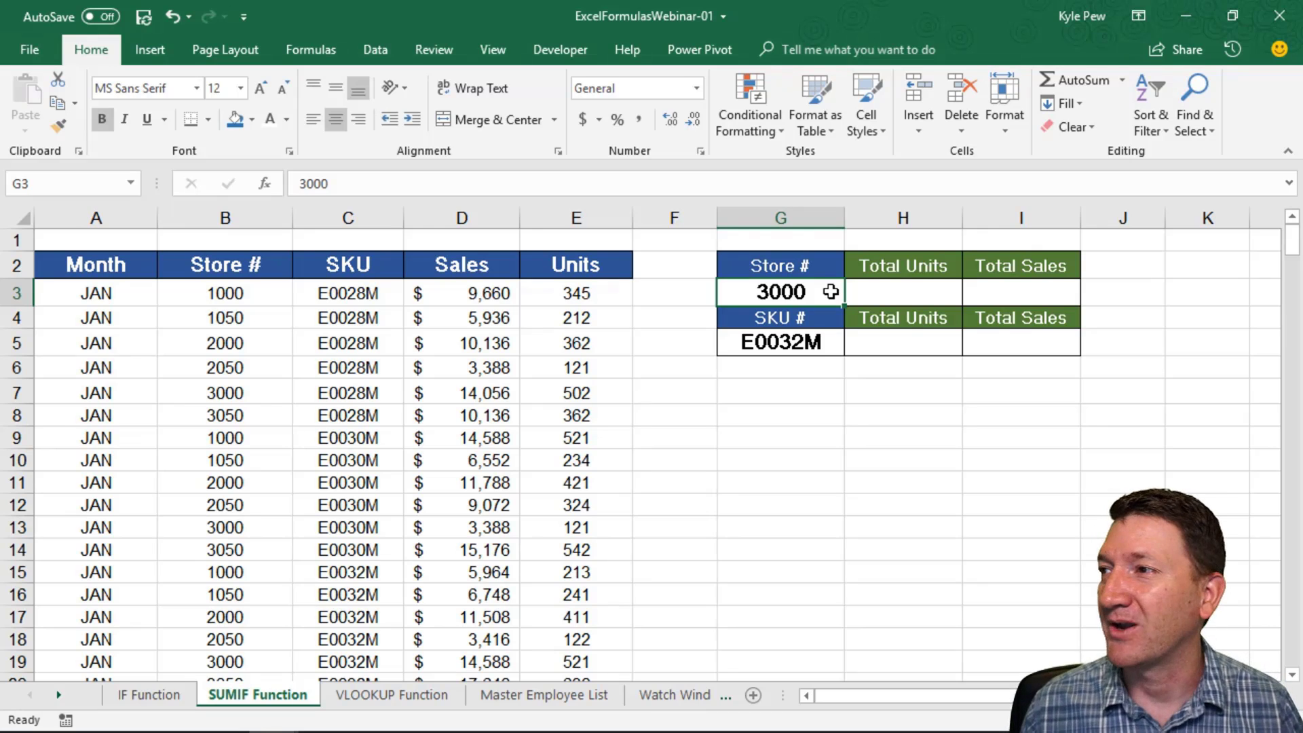
- Start a SUMIF function in the Total Sales cell I3 and open its function arguments dialog
click(1023, 288)
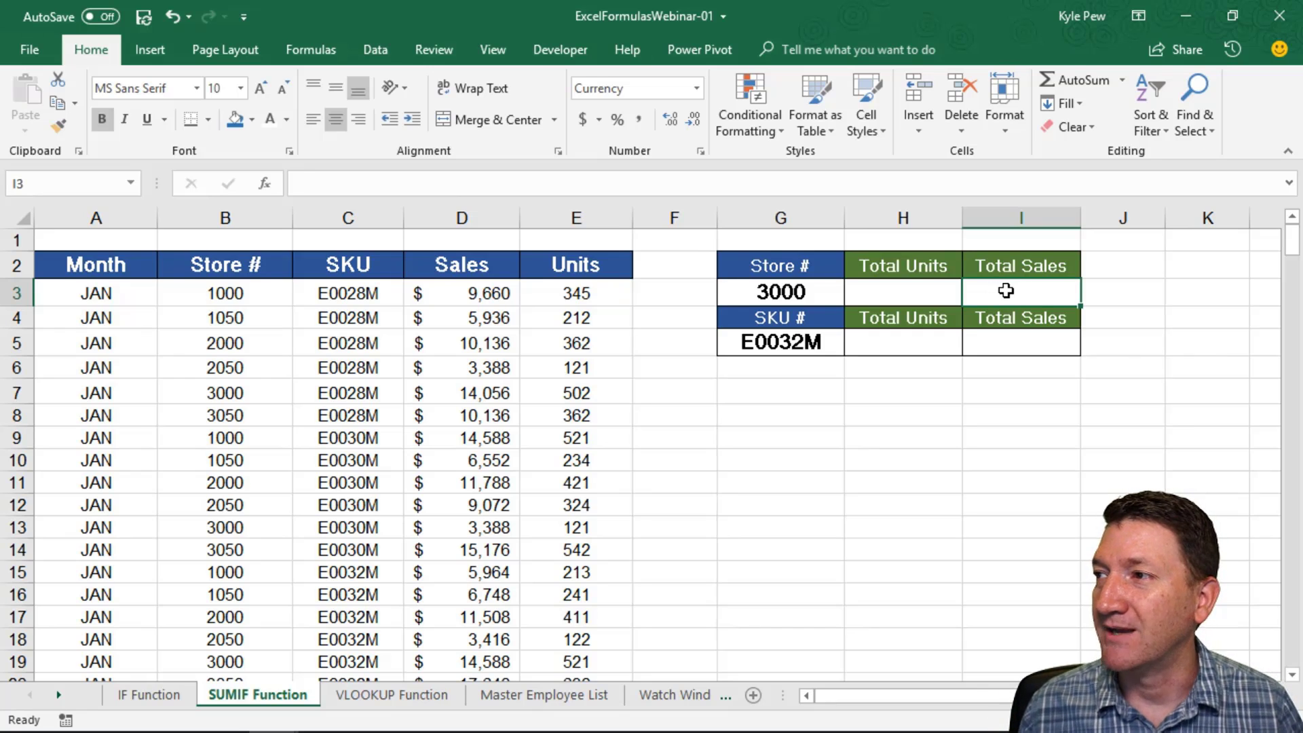
text(=)
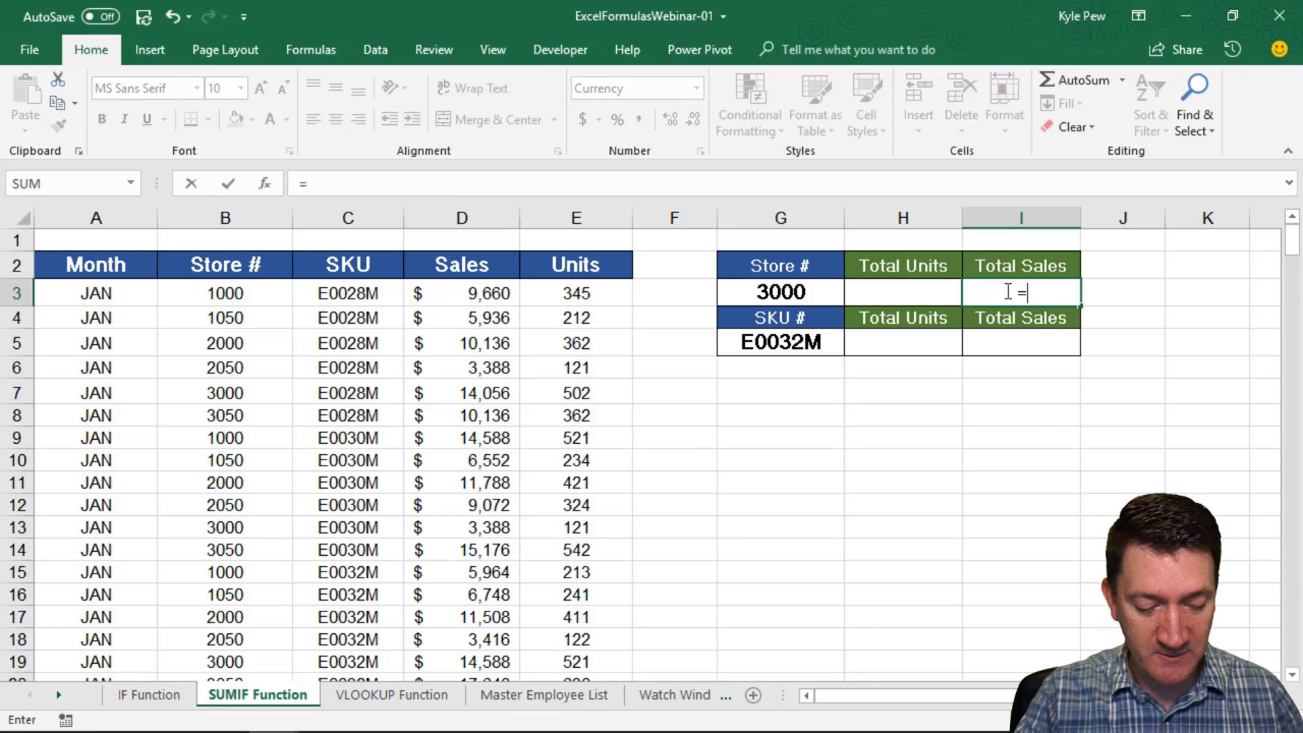
text(sumif)
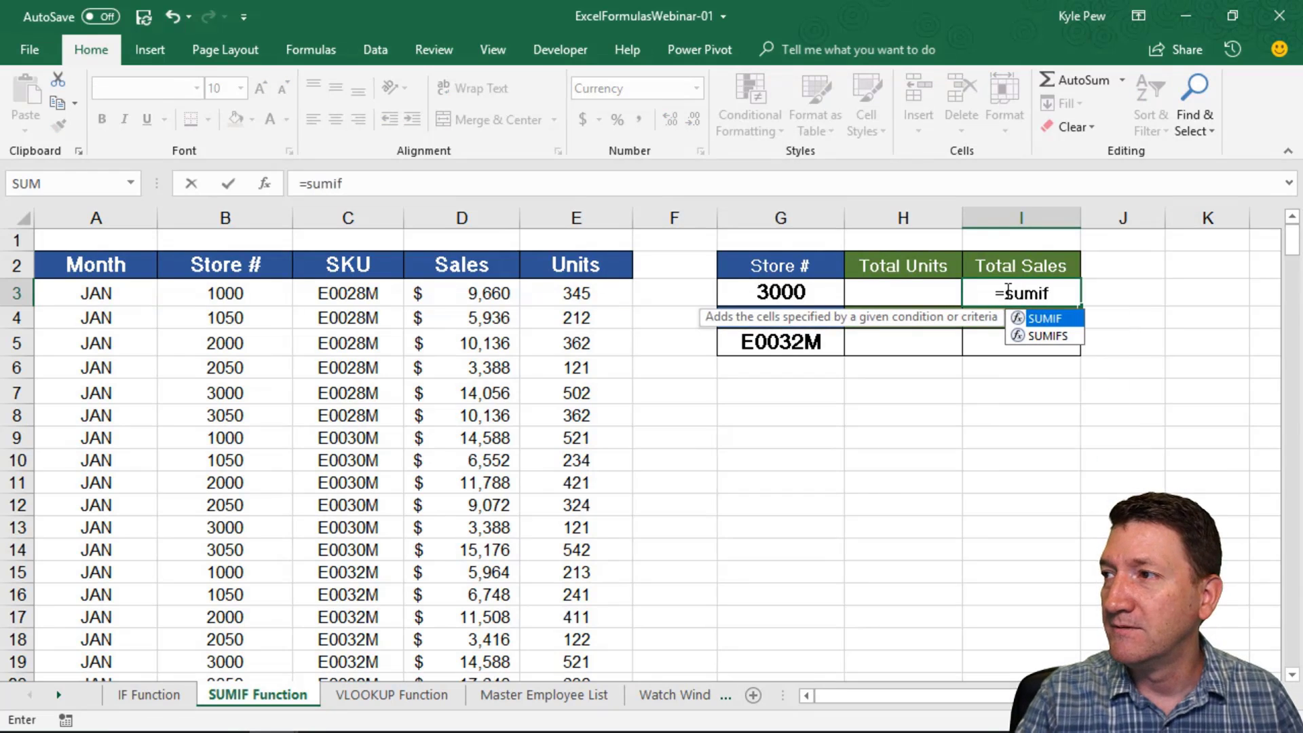
double_click(1047, 319)
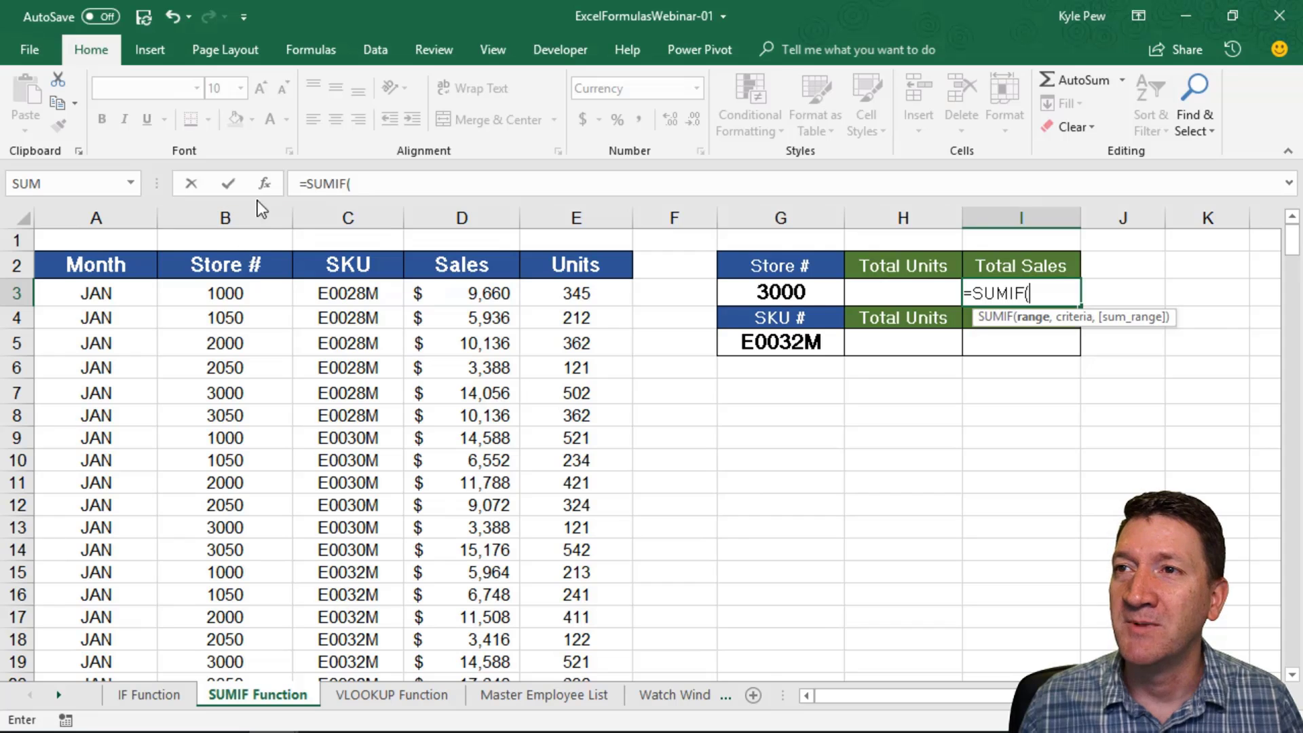
click(264, 183)
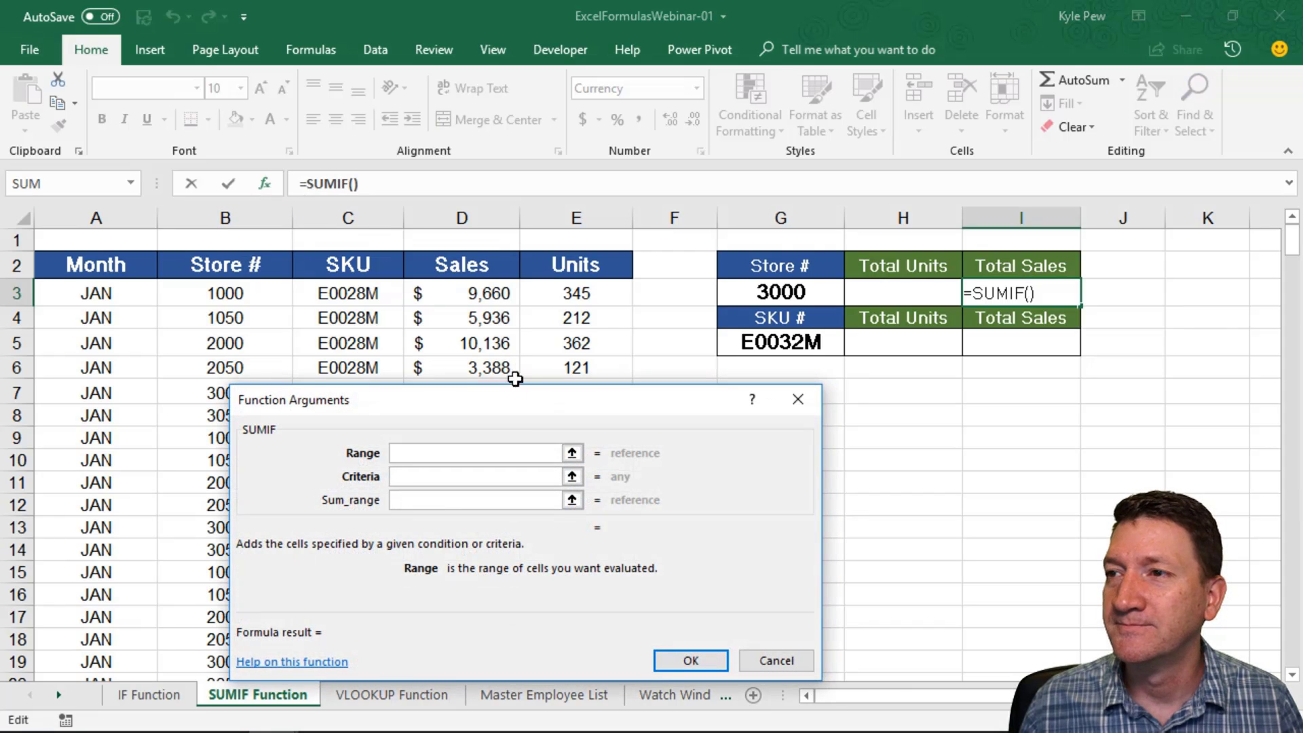
drag(520, 401, 548, 403)
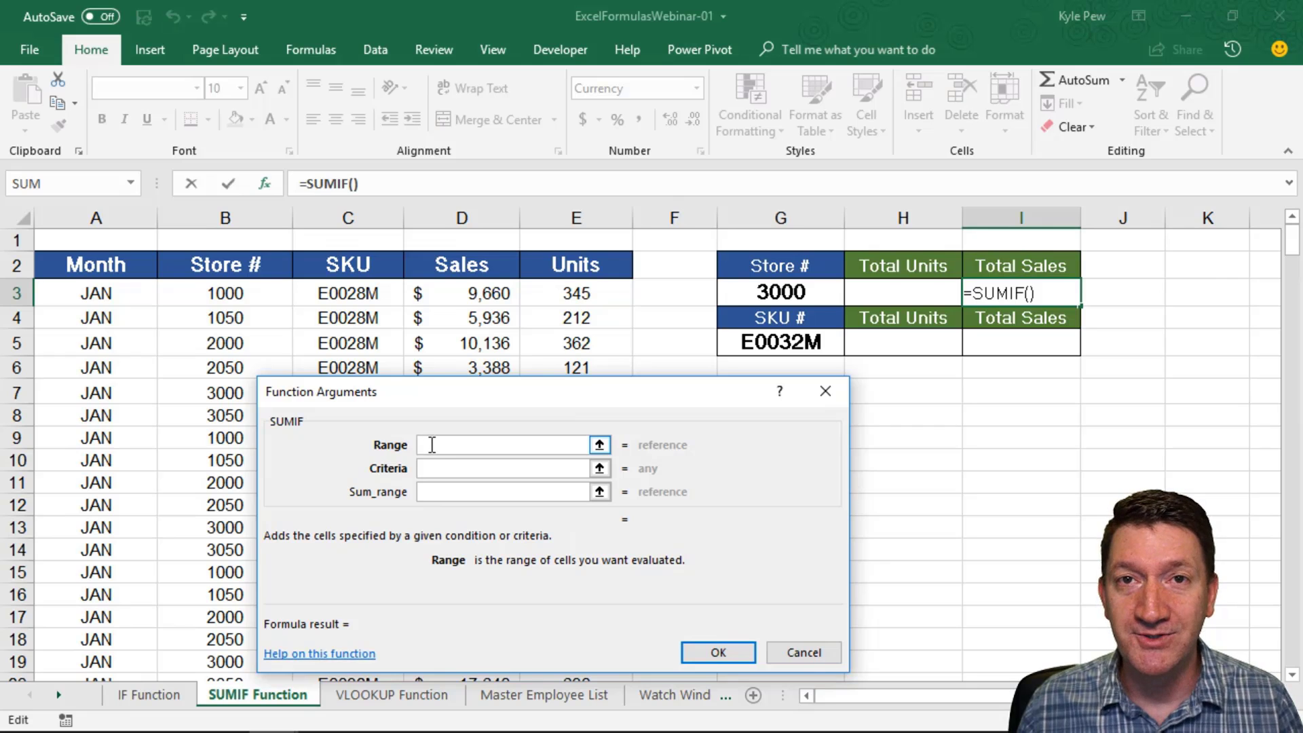
- Review the descriptions of the SUMIF arguments Range, Criteria and Sum_range
key(Tab)
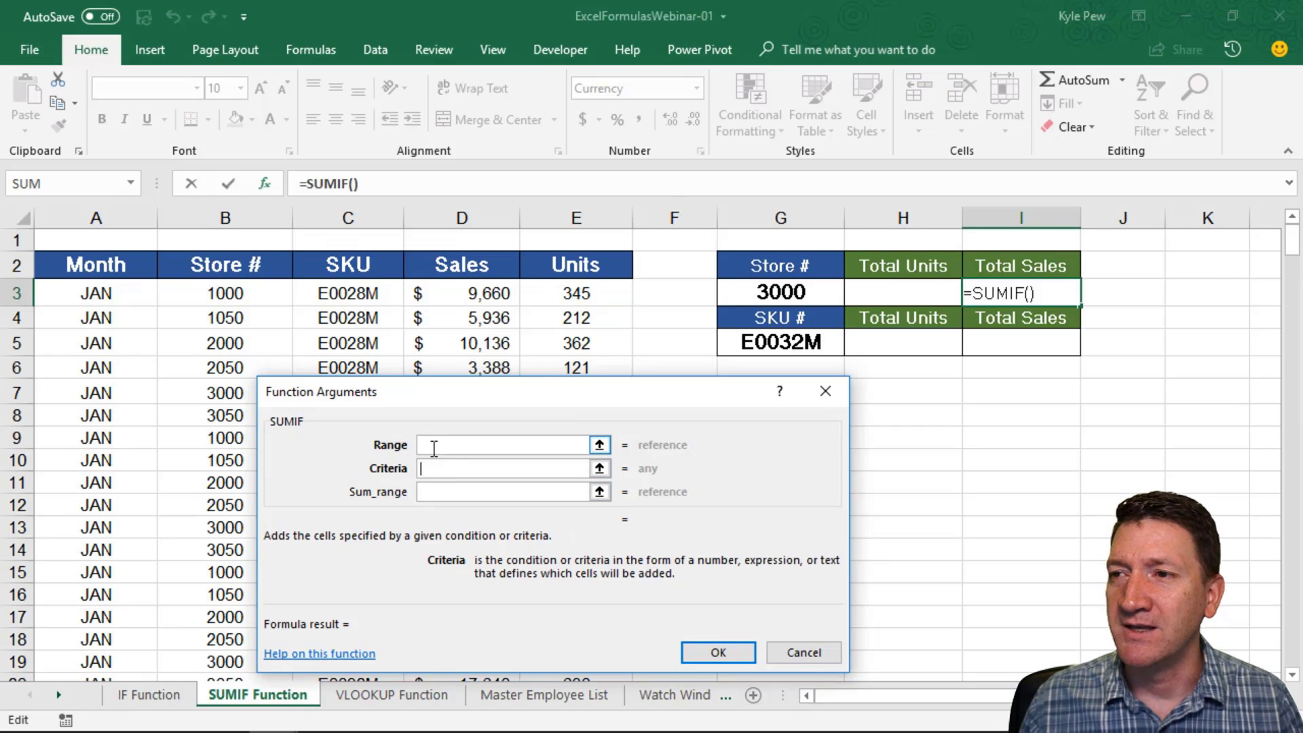
click(433, 446)
click(436, 469)
click(436, 493)
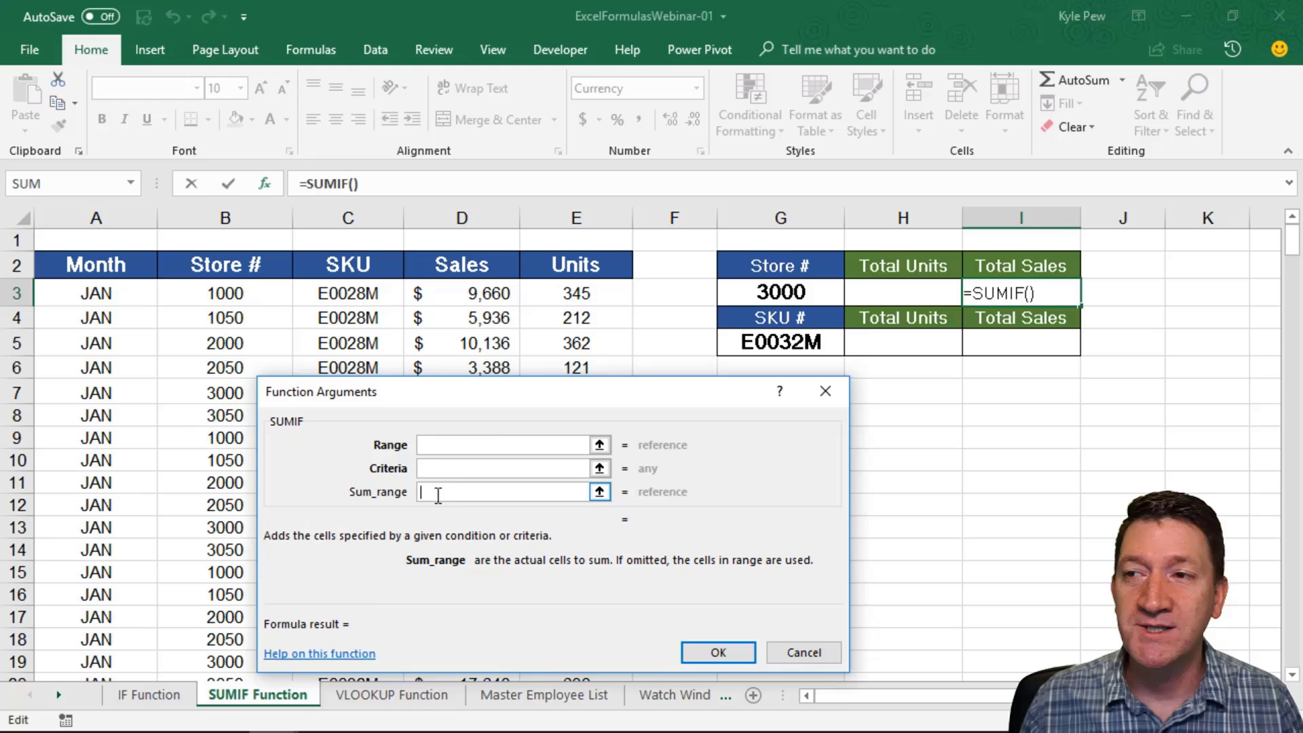
- Set the SUMIF Range argument to the store numbers in B3:B272 and activate the Criteria argument
click(437, 445)
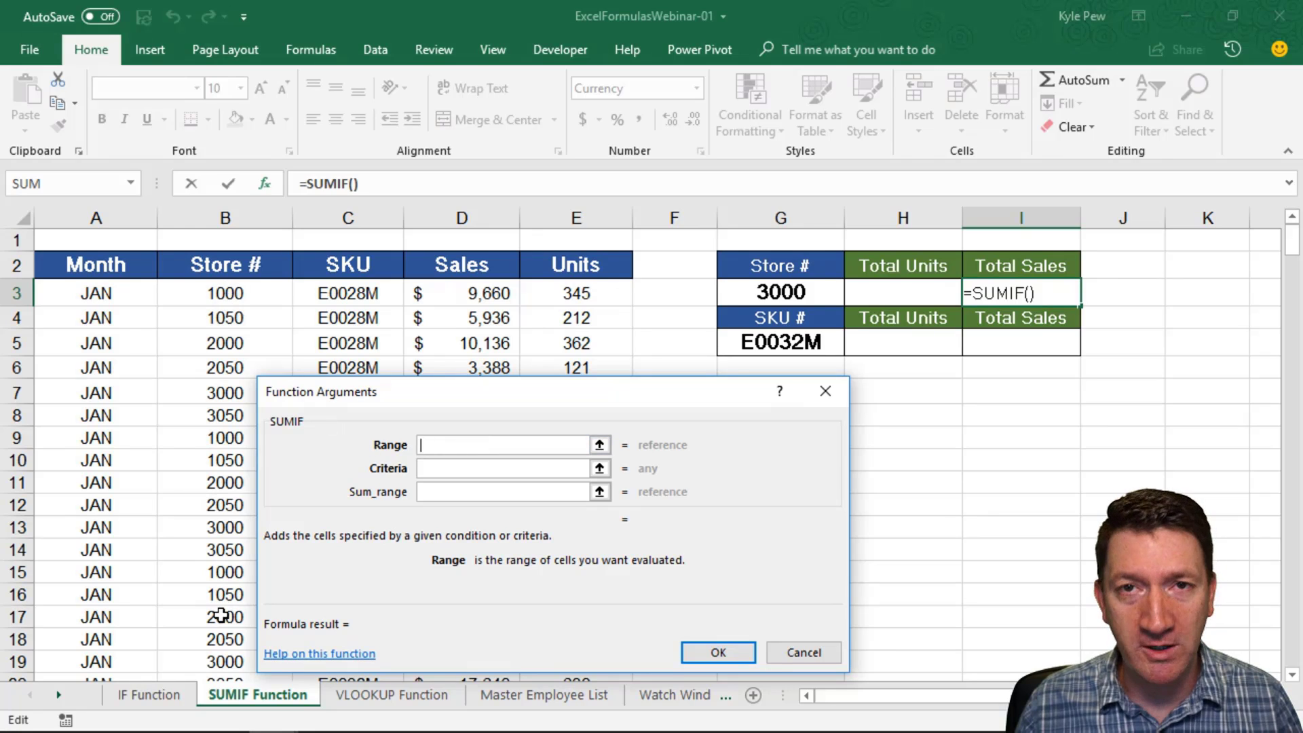
click(218, 300)
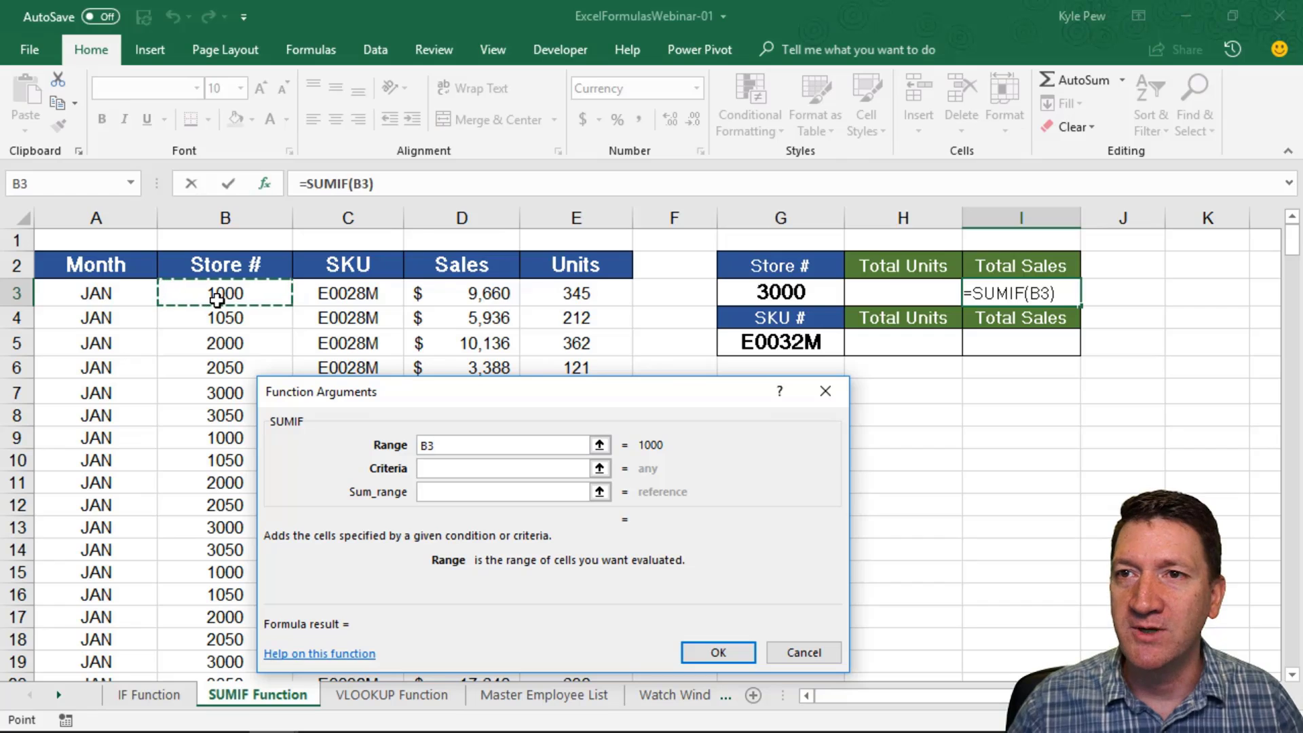
key(ctrl+shift+Down)
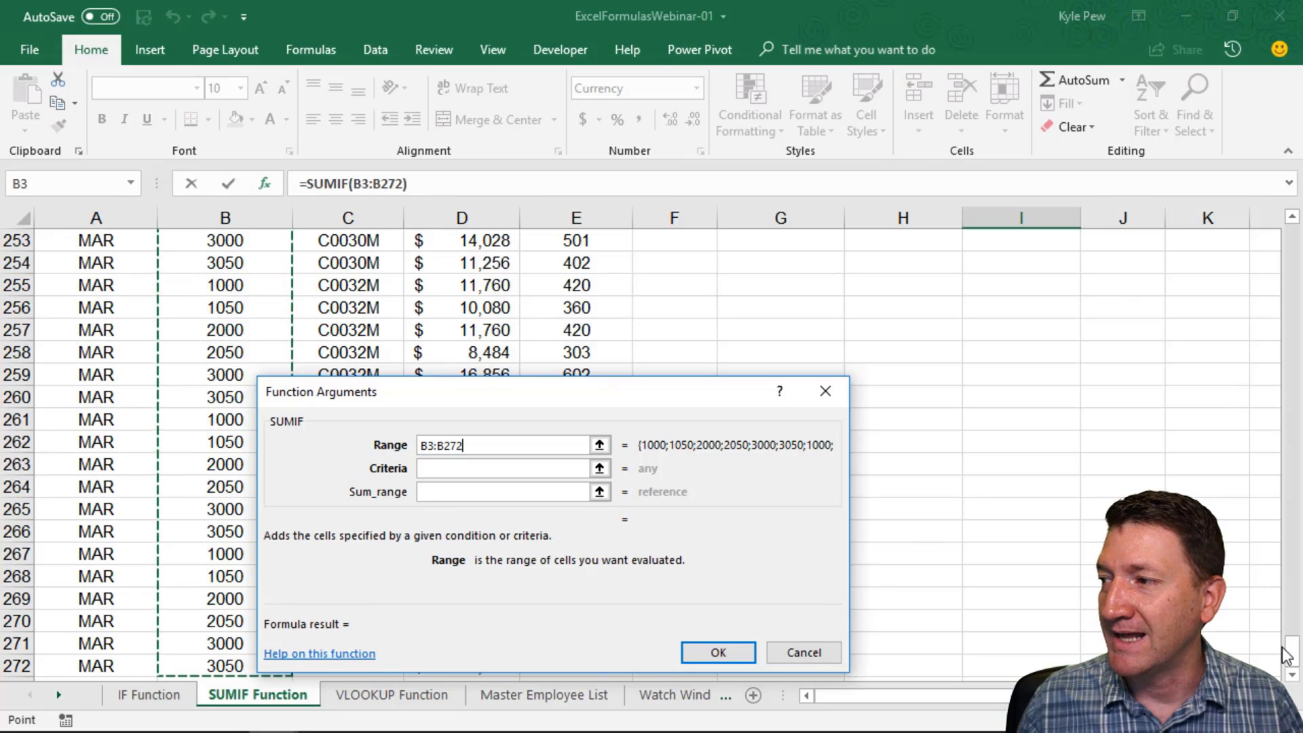
drag(1291, 651, 1288, 238)
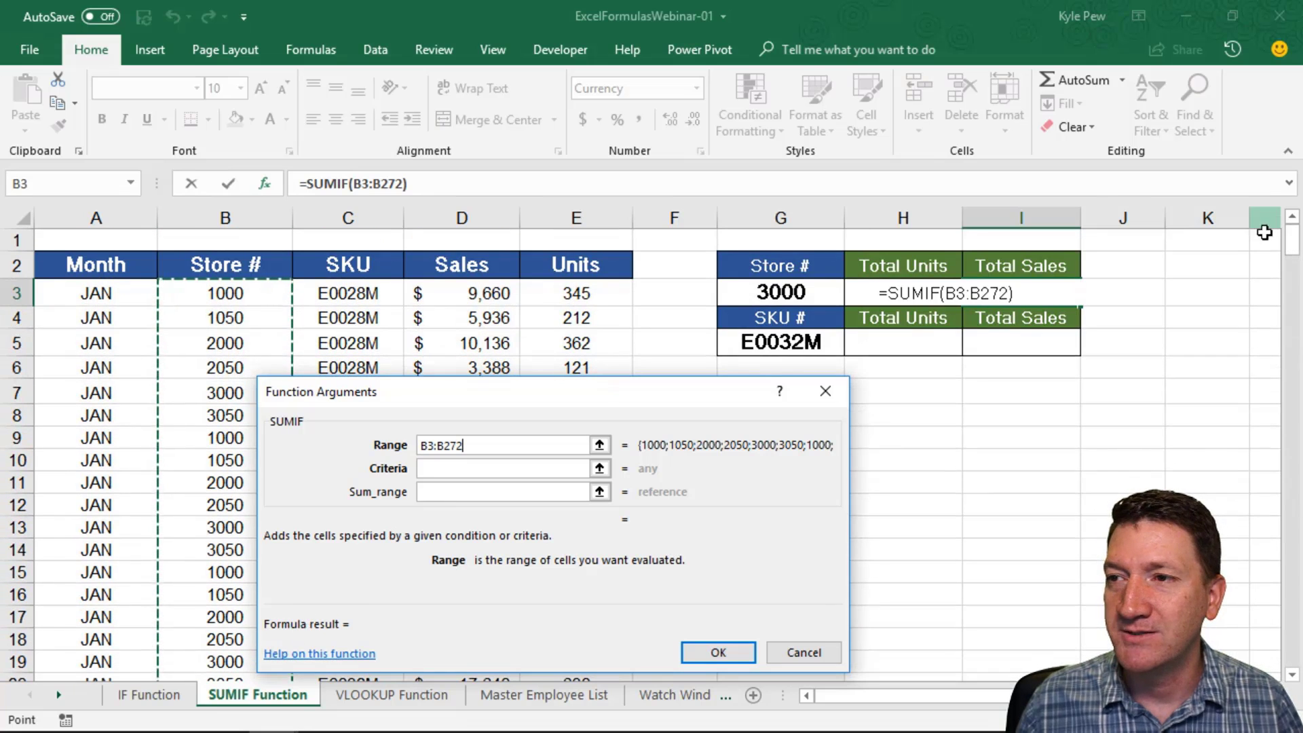
click(430, 467)
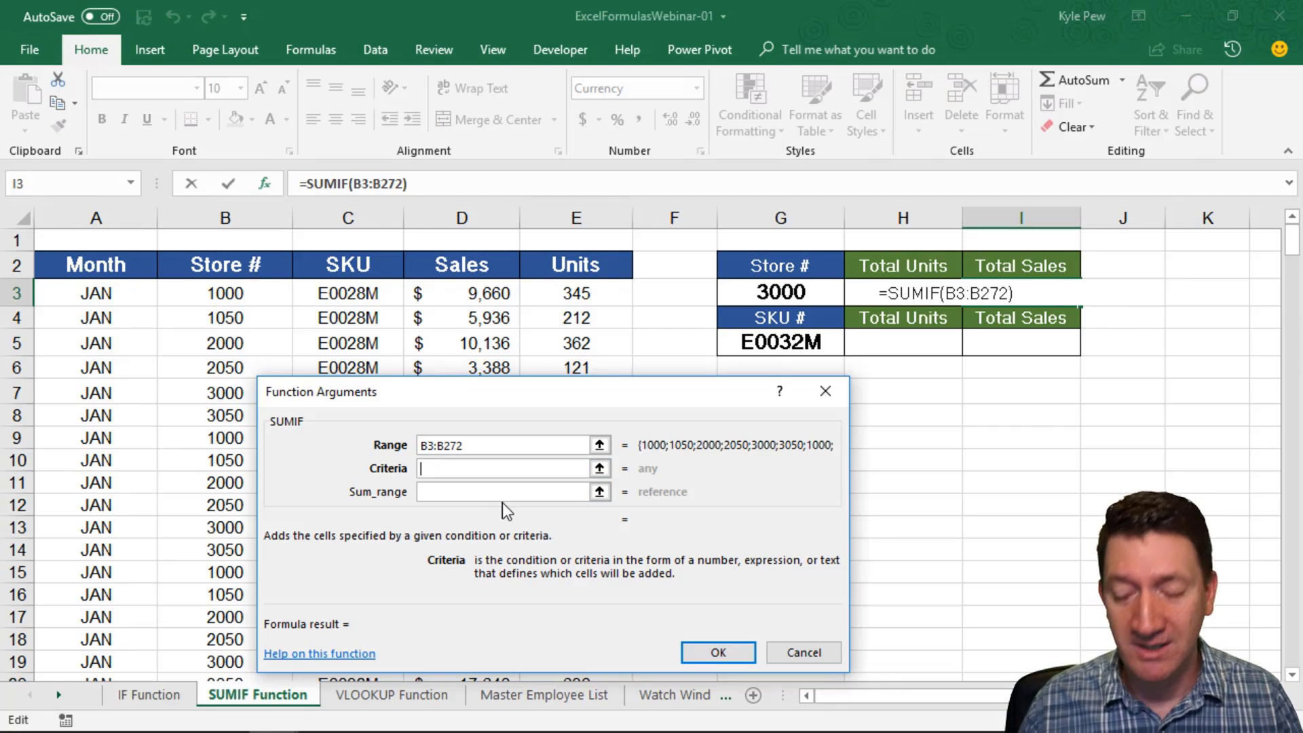
text(3)
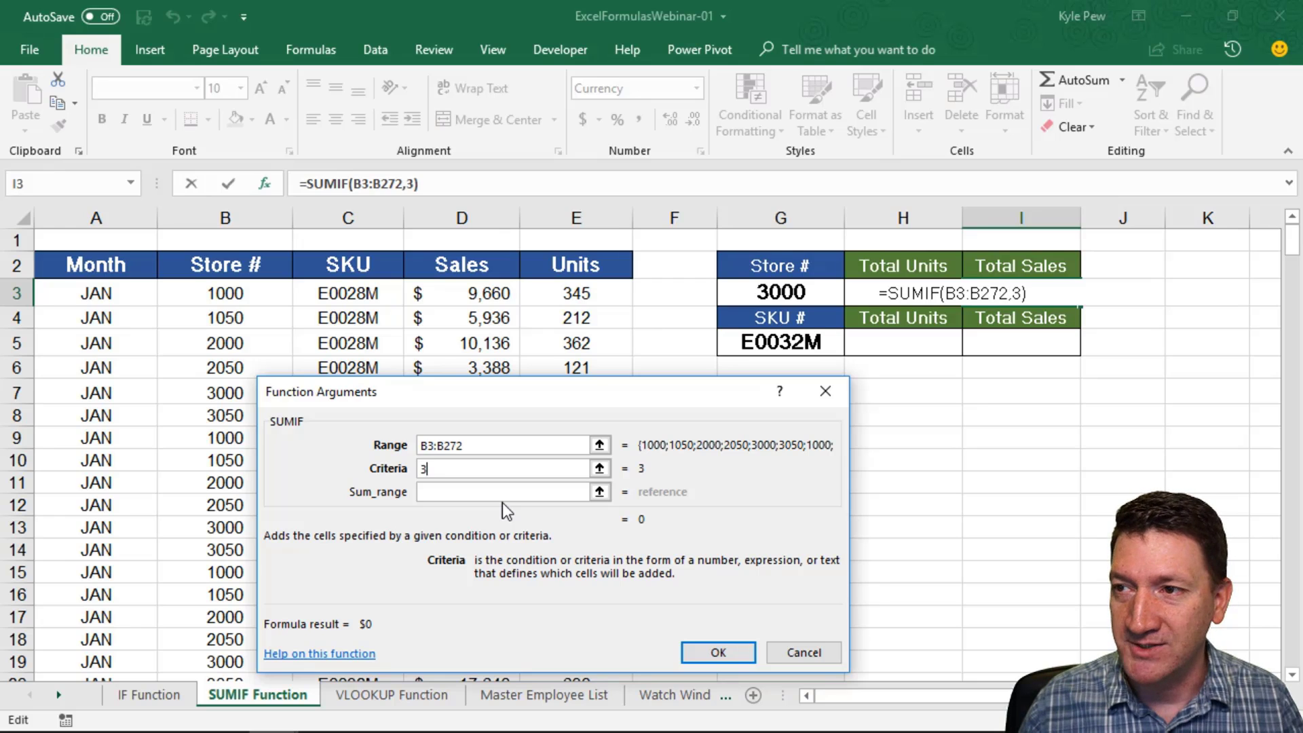
text(000)
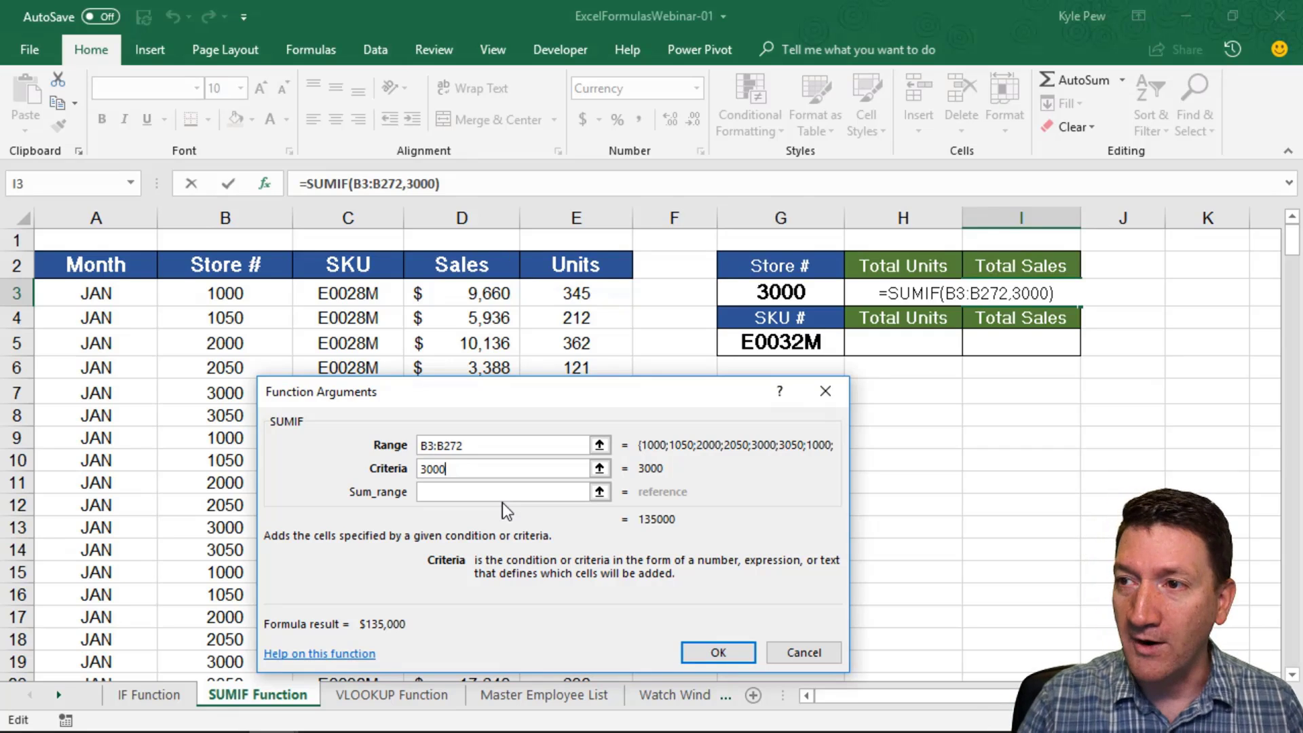
key(BackSpace)
key(BackSpace)
key(BackSpace)
key(BackSpace)
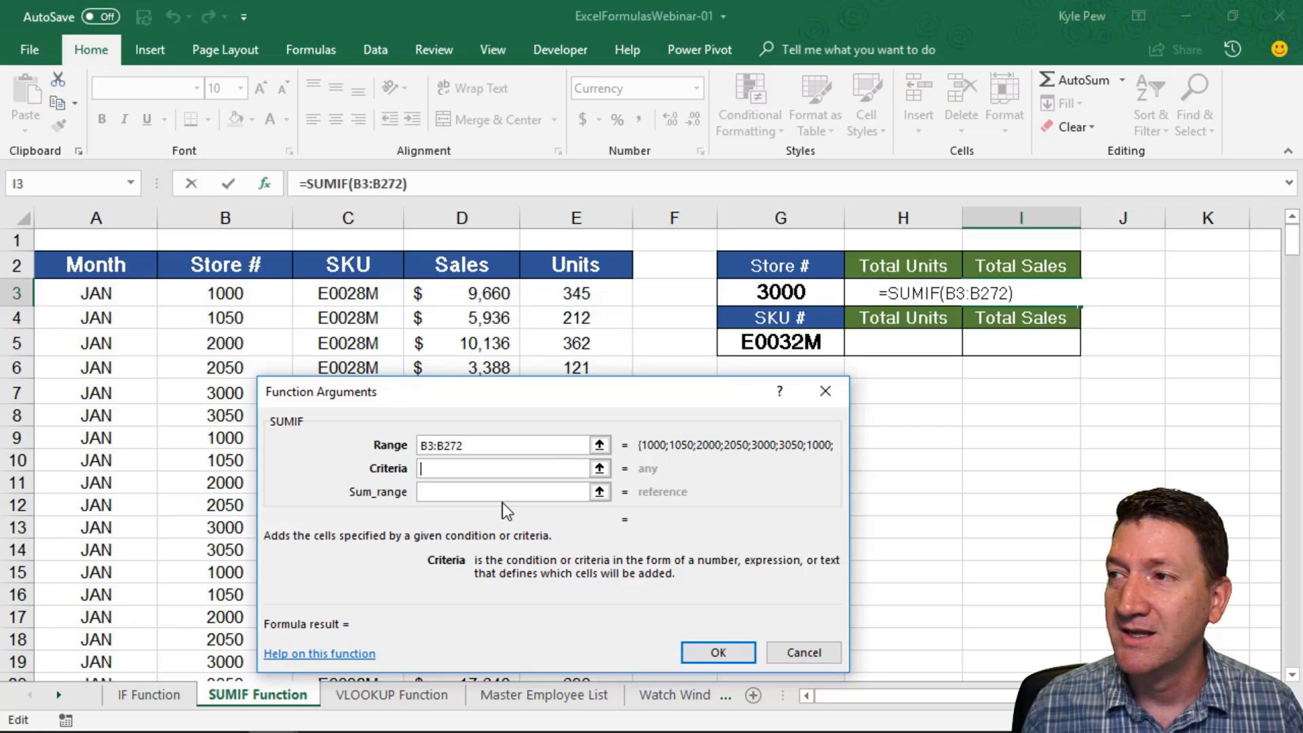
- Complete the SUMIF formula with G3 as the criteria and the sales in D3:D272 as the sum range
click(765, 297)
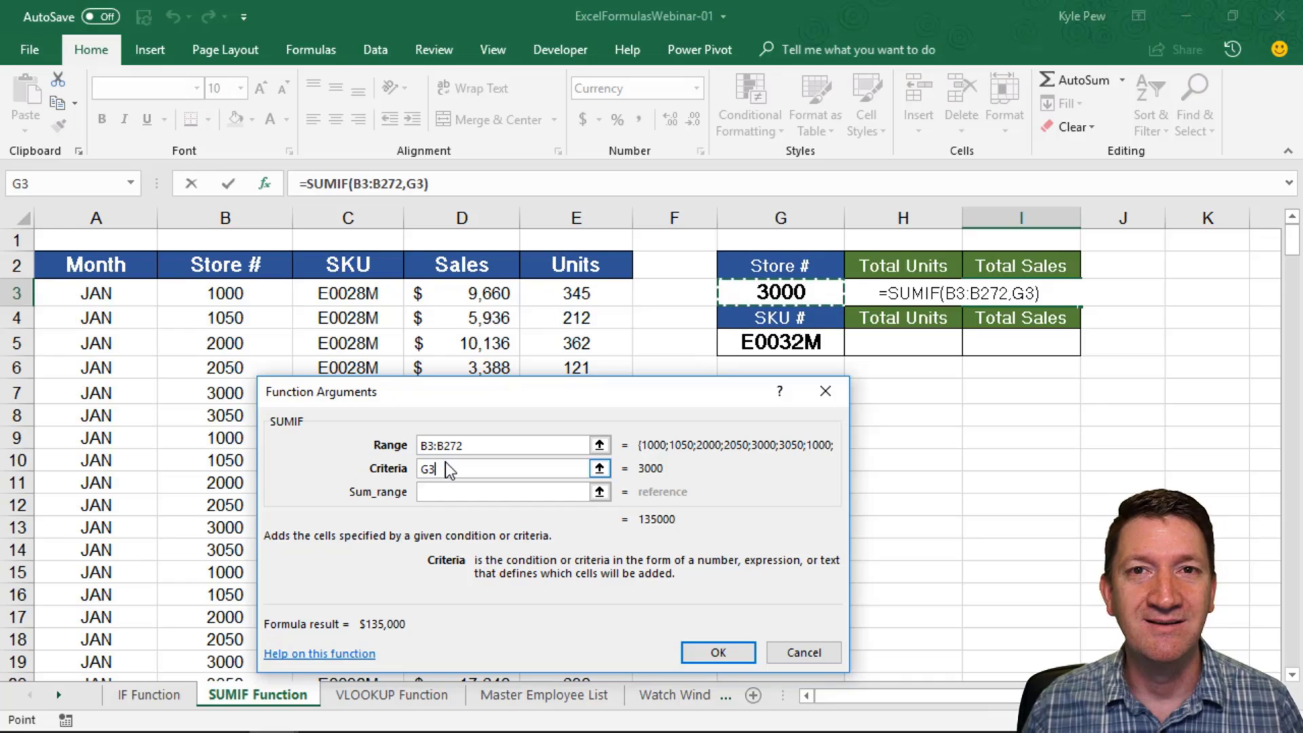
click(449, 494)
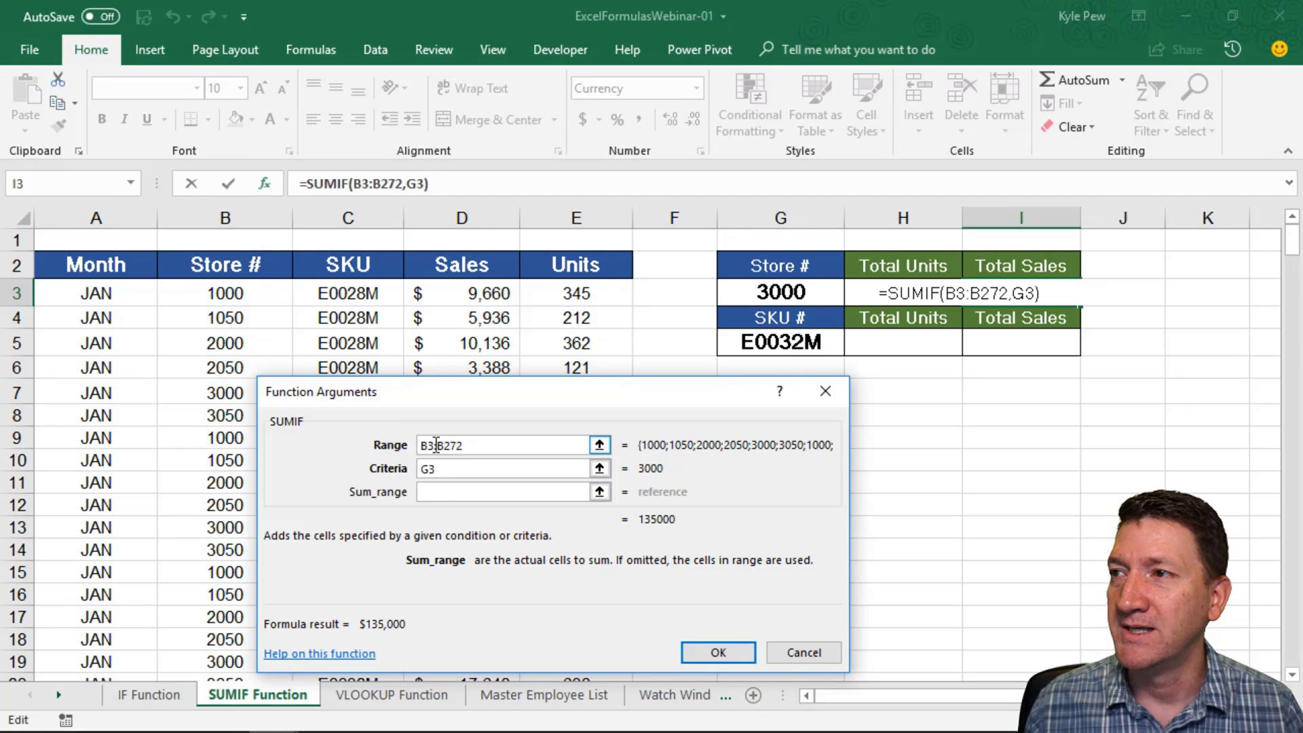
drag(449, 400, 368, 431)
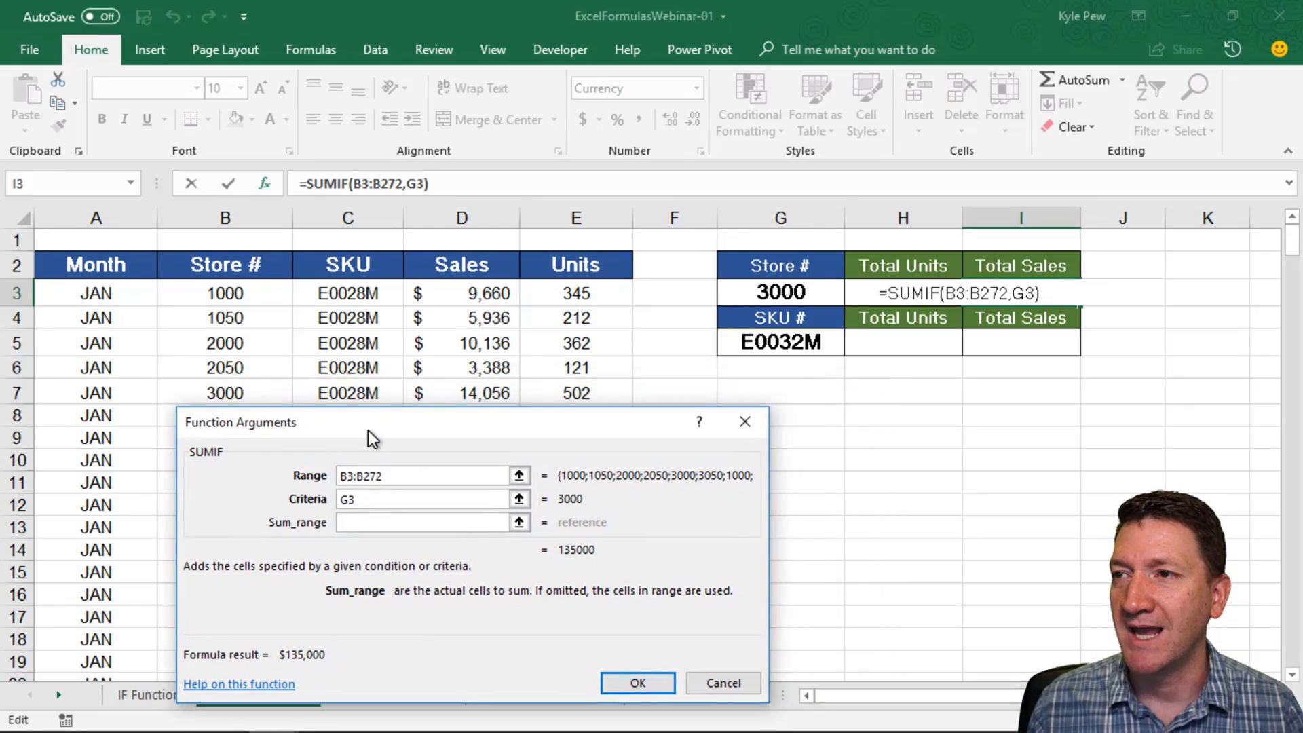
click(457, 298)
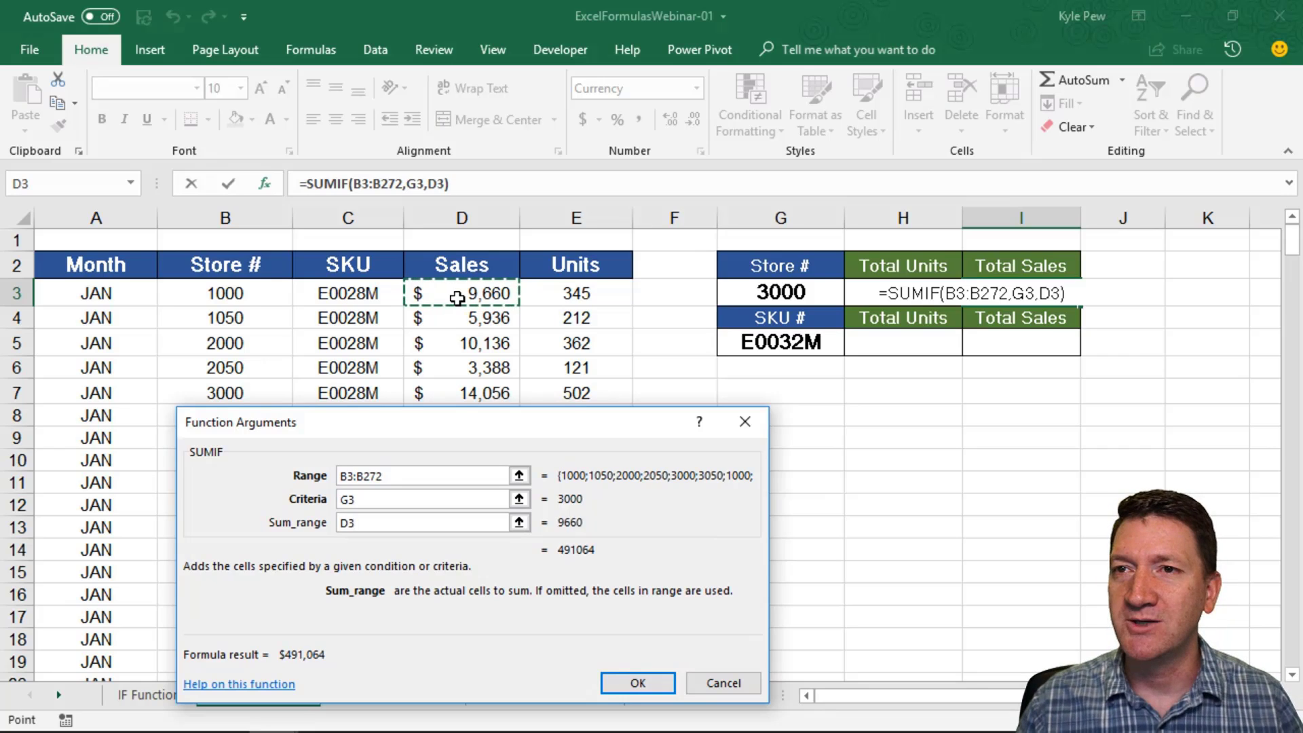
key(ctrl+shift+Down)
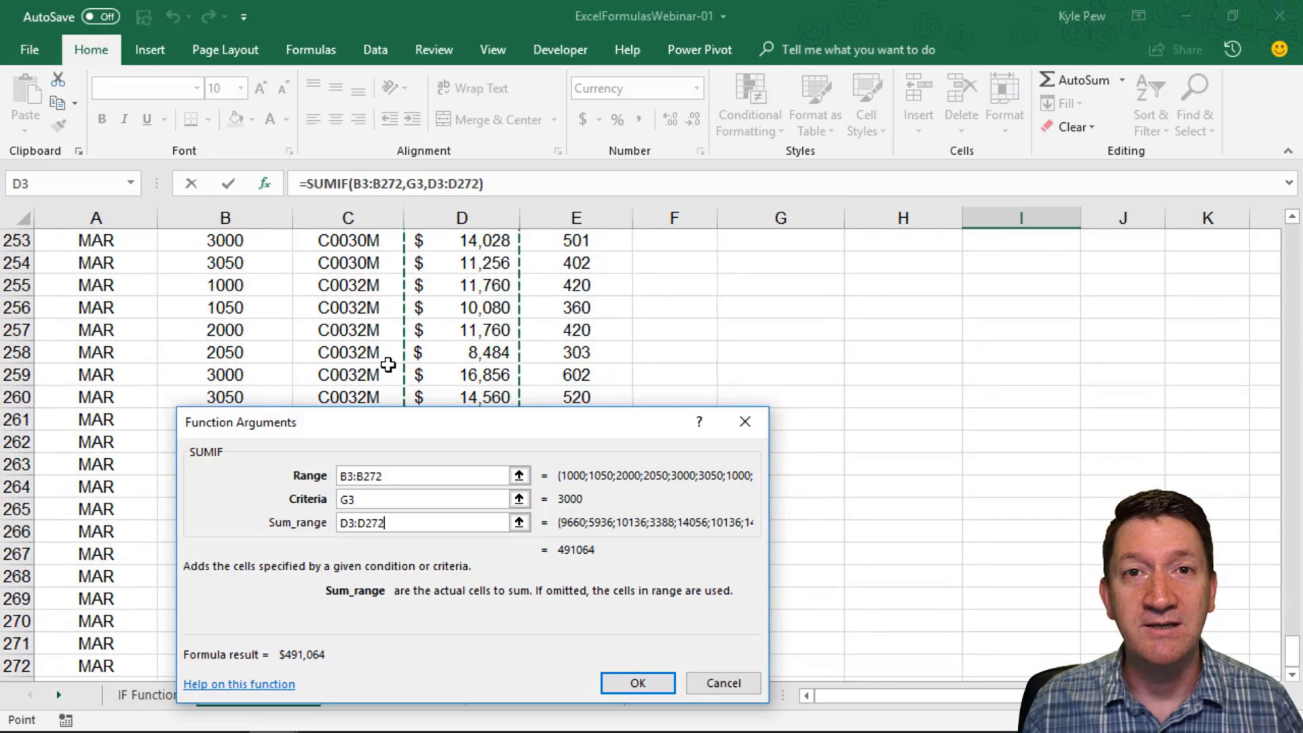
drag(390, 422, 386, 327)
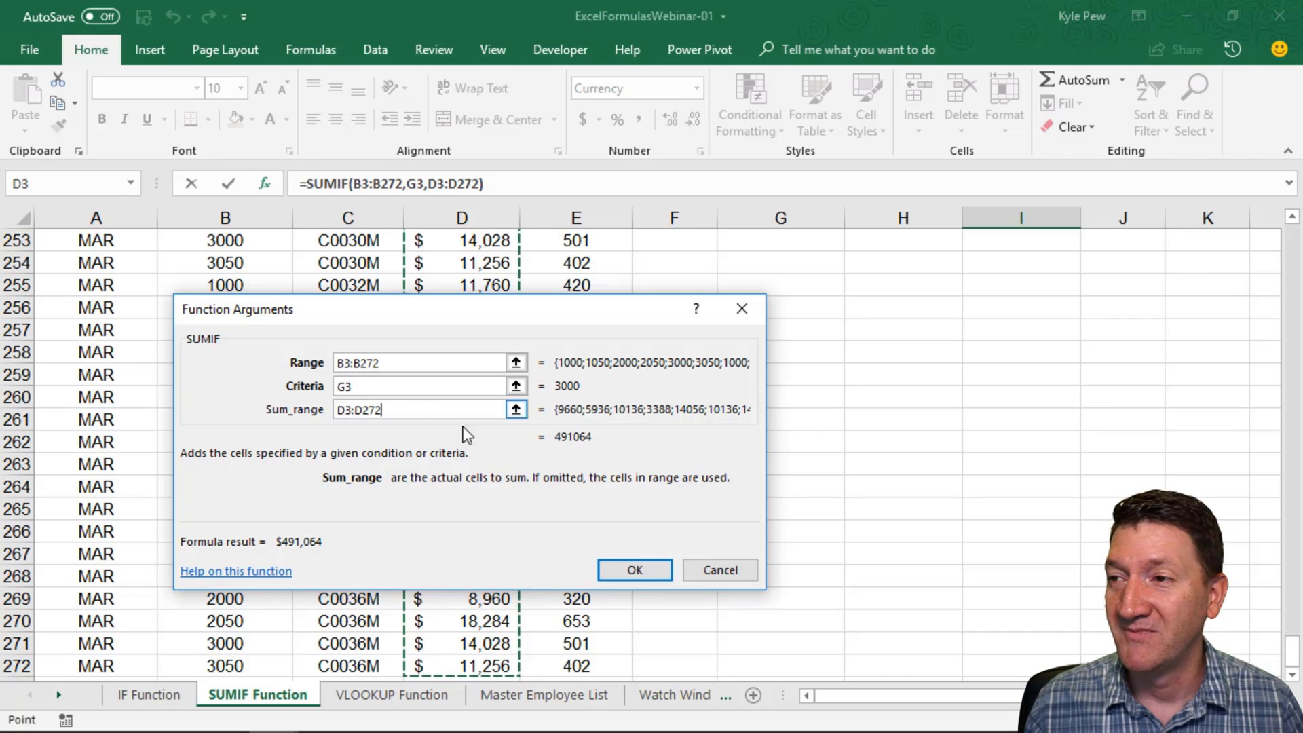
click(624, 570)
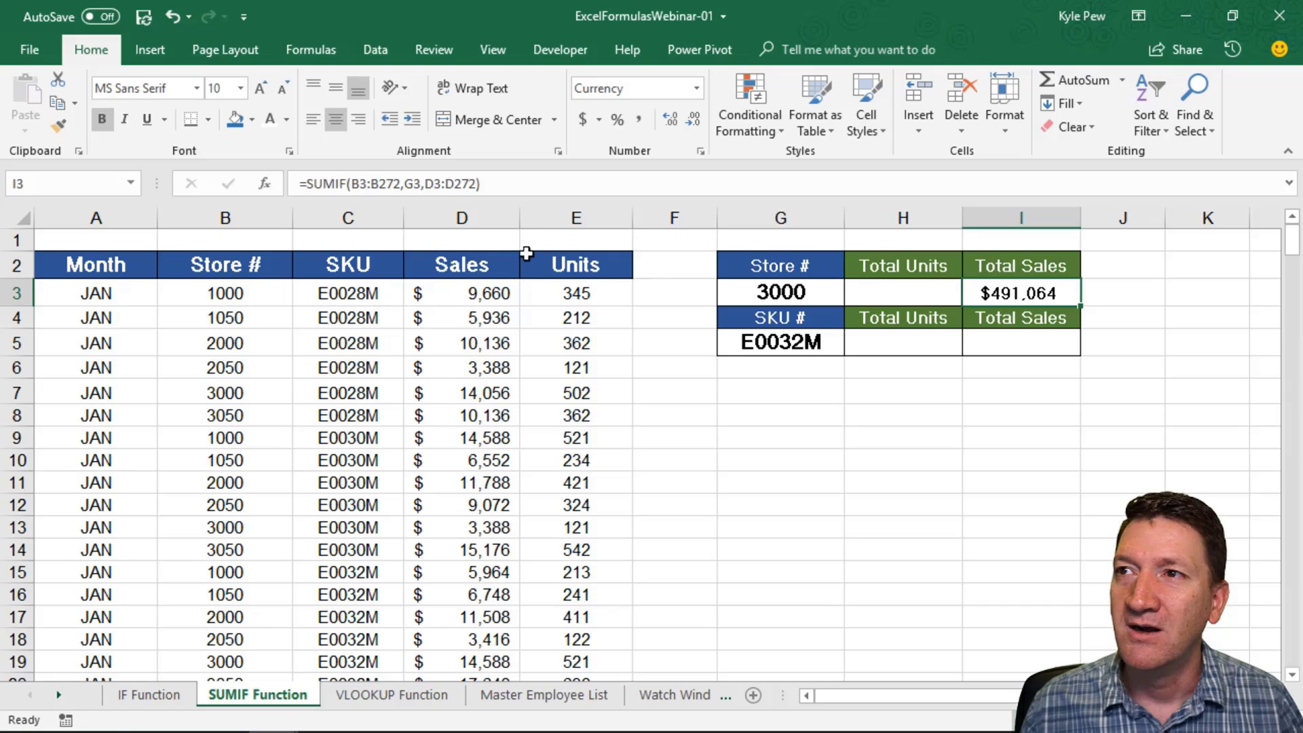
- Check the criteria reference in I3's formula and test it by changing the store number in G3 to 2000
drag(420, 183, 406, 183)
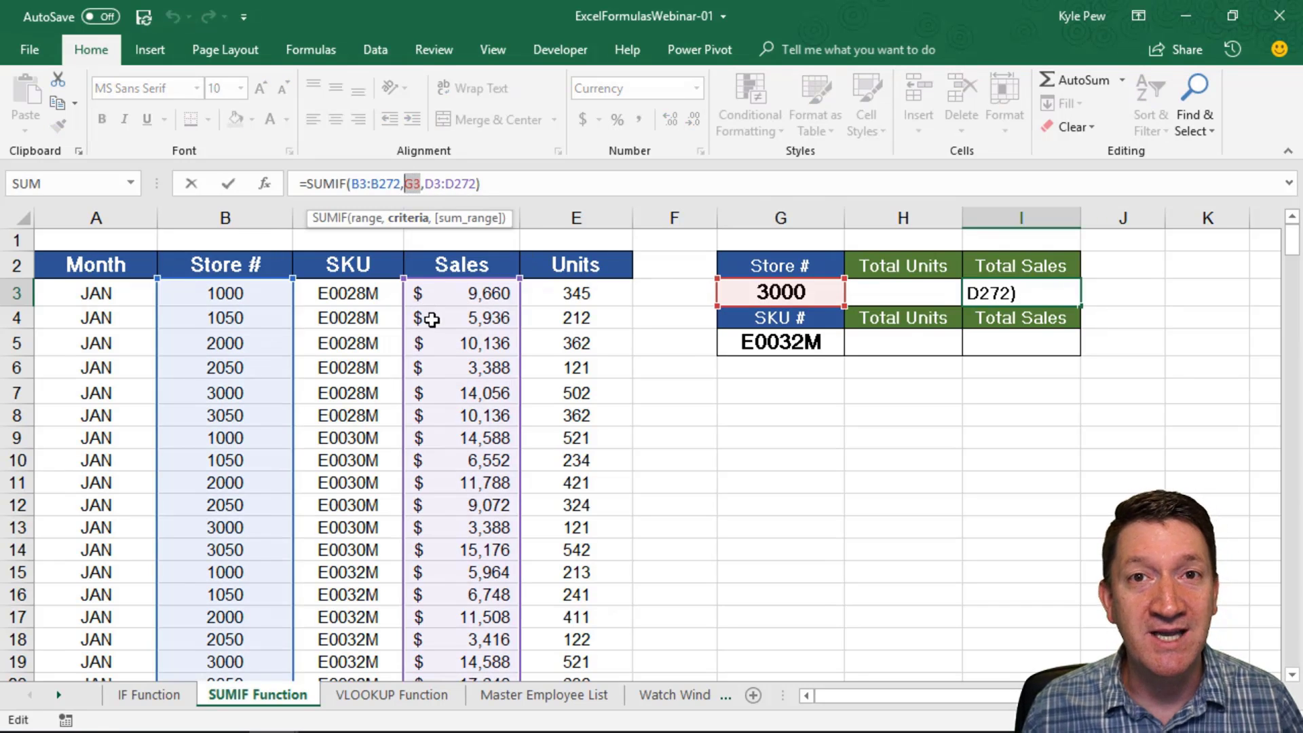
key(Return)
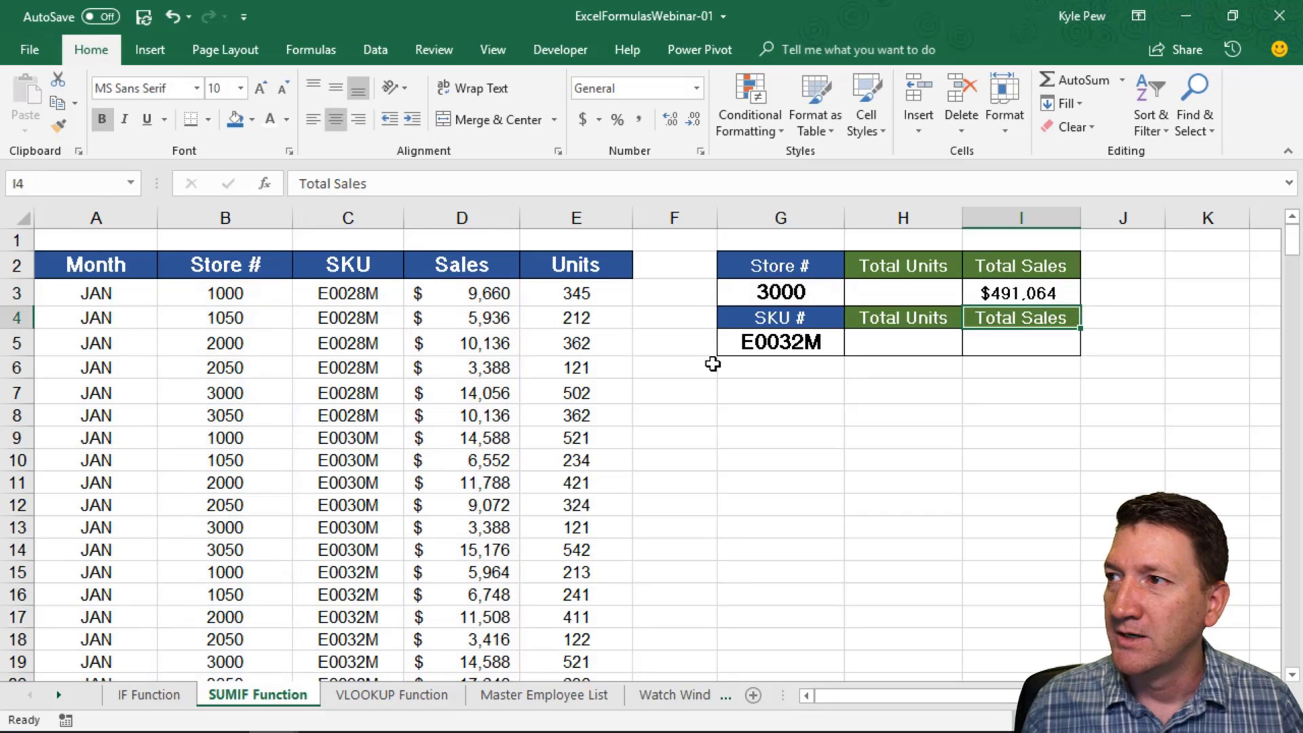
click(795, 293)
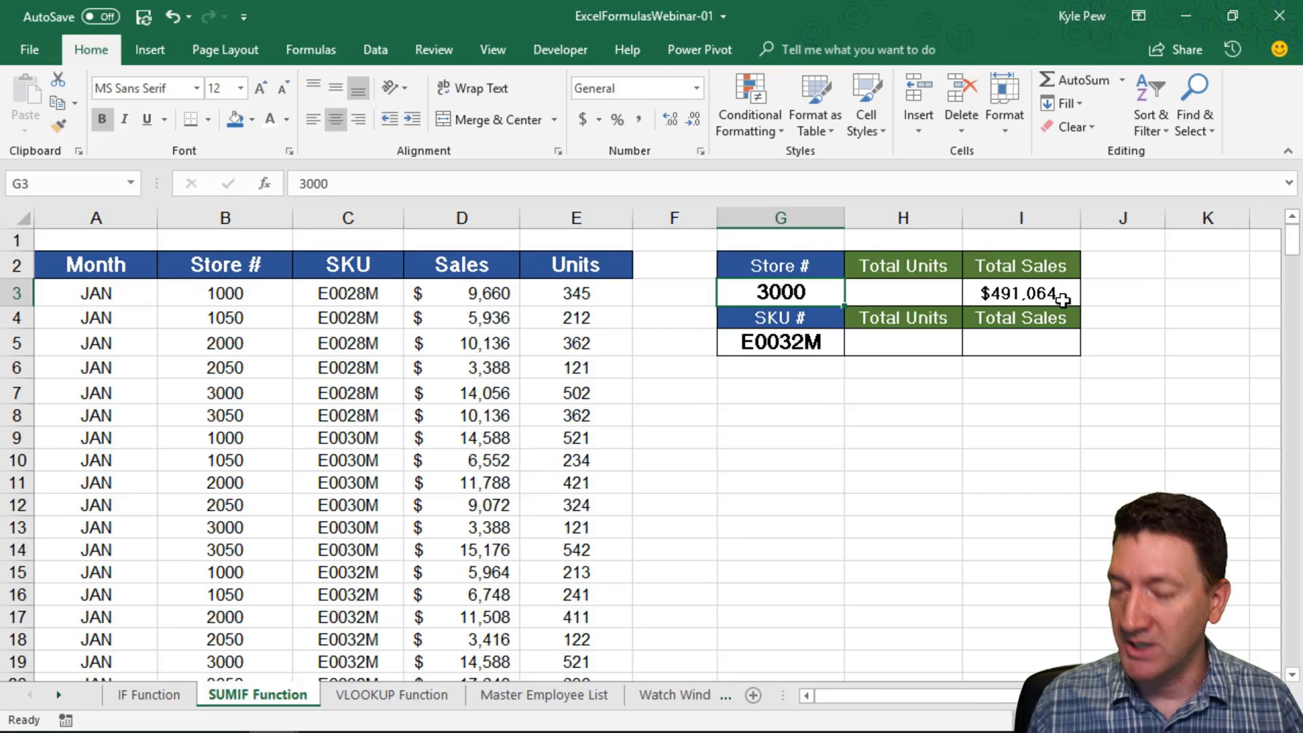
text(2000)
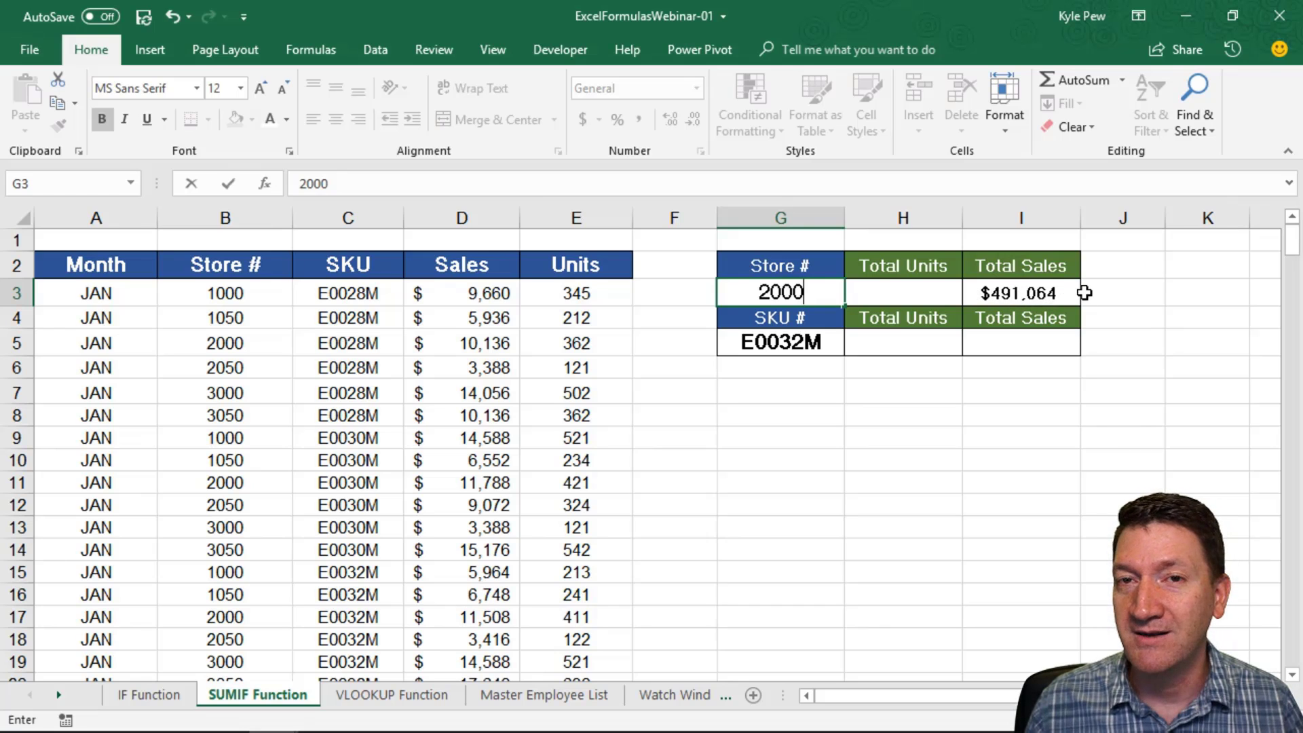
key(Return)
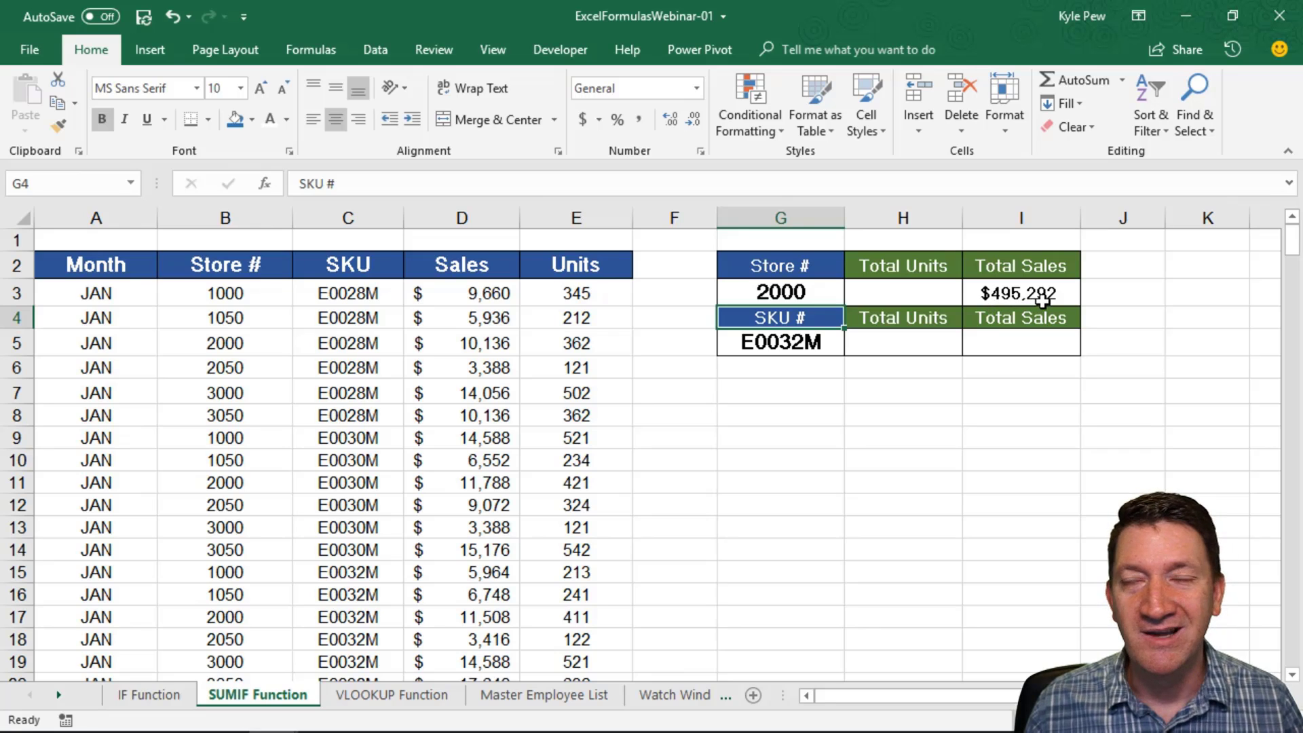
- Change the store number in G3 to 2050 to recalculate the total sales
click(791, 289)
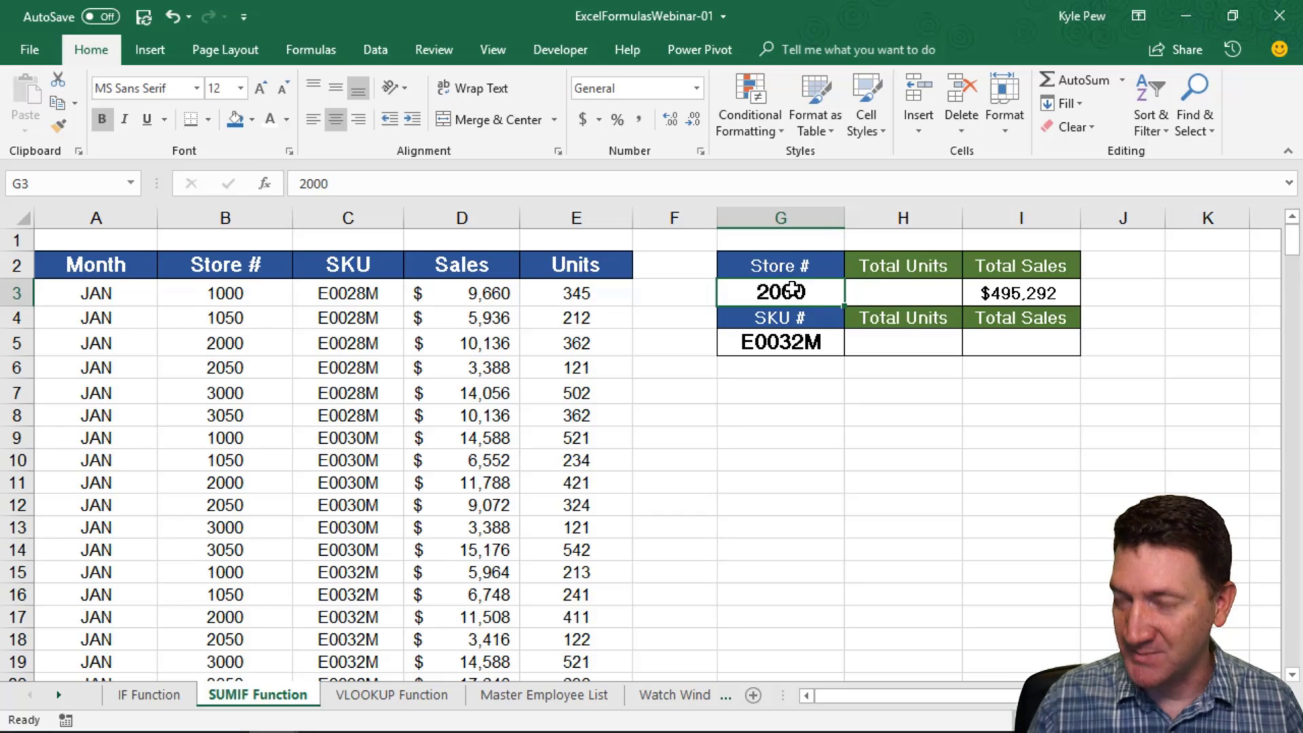
text(2050)
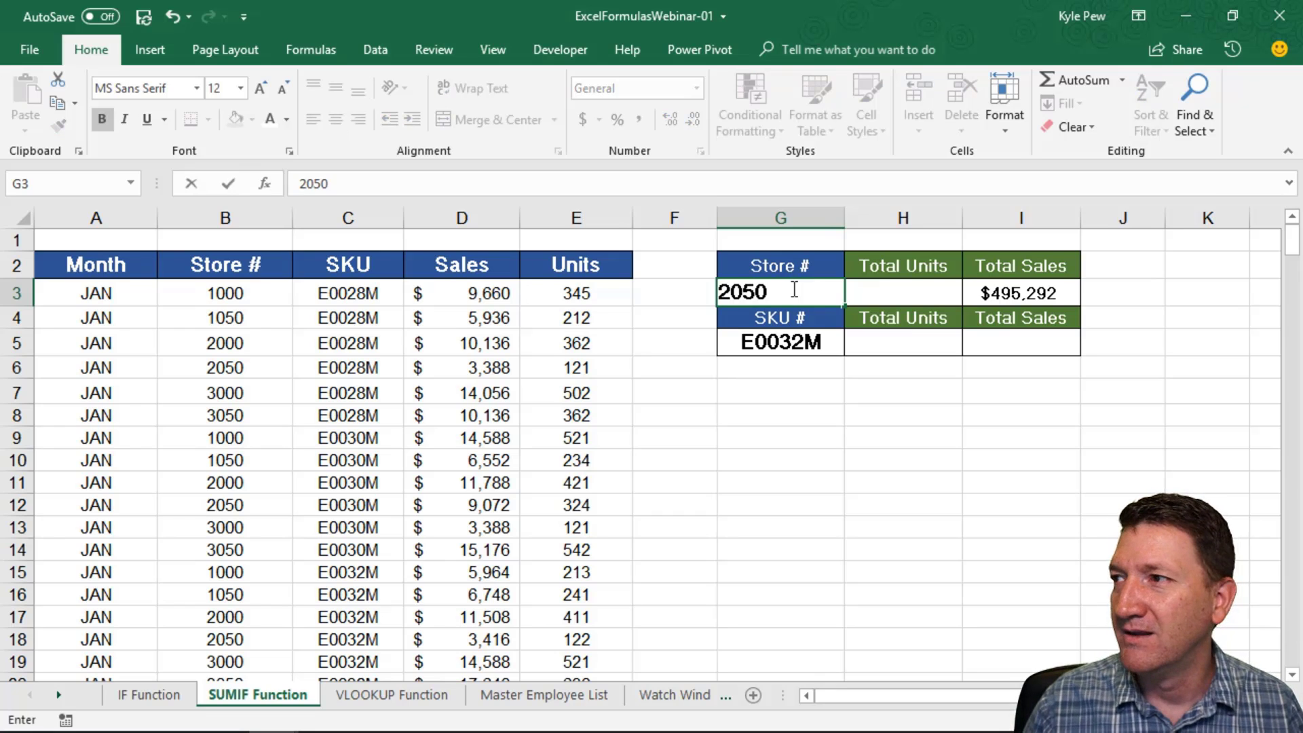
key(Return)
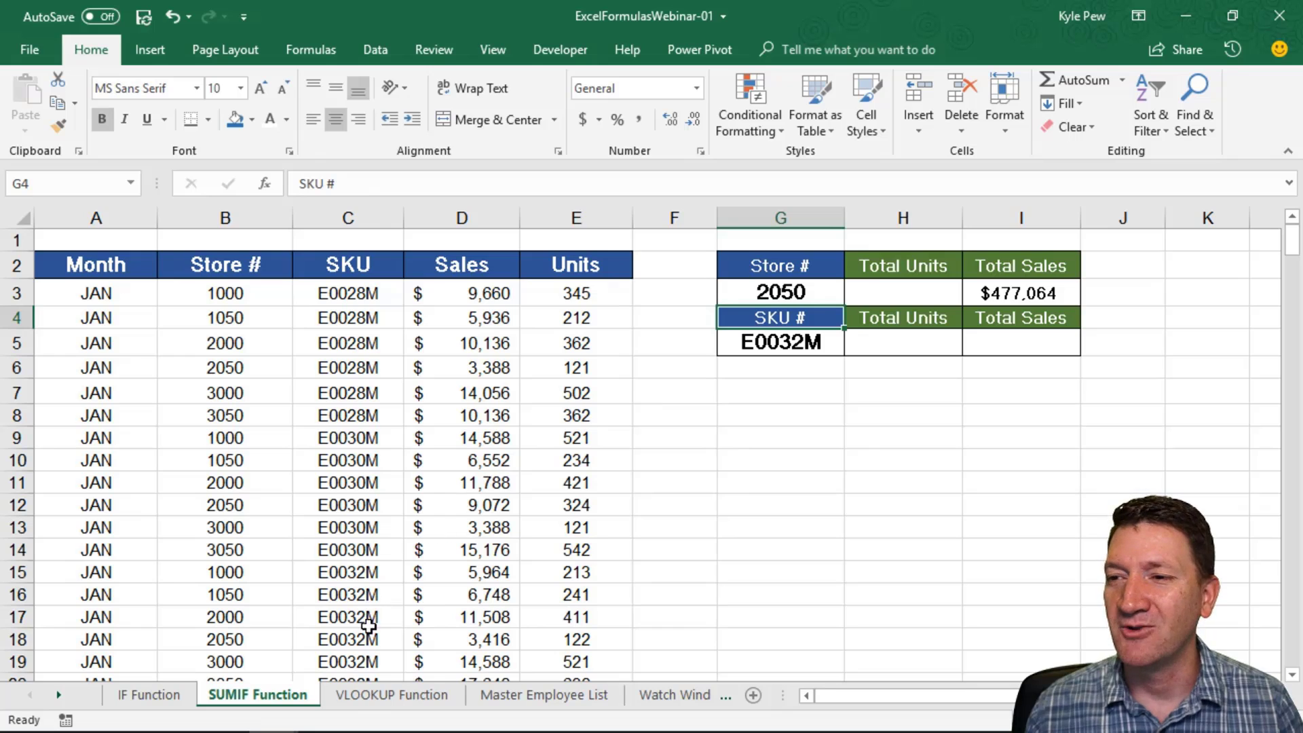
- Examine the employee IDs and empty columns on the VLOOKUP Function sheet and compare them with the Master Employee List
click(370, 699)
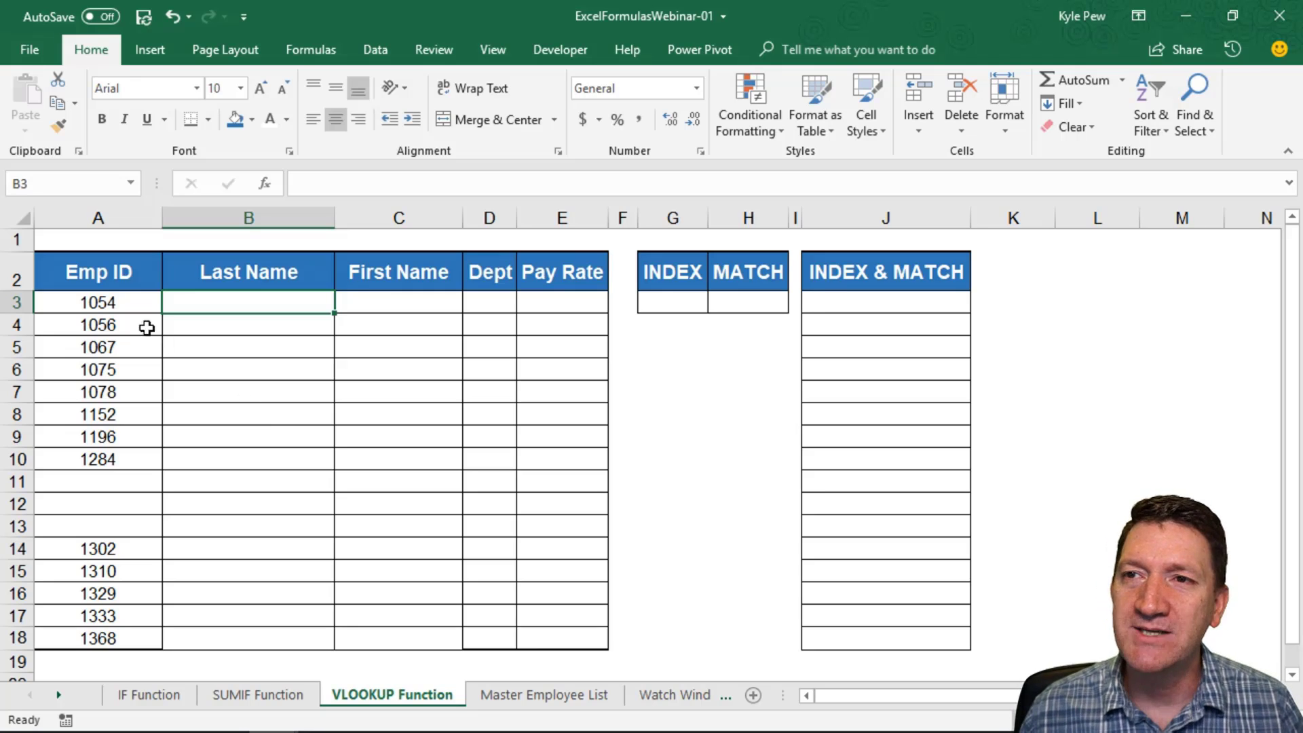
drag(116, 303, 110, 459)
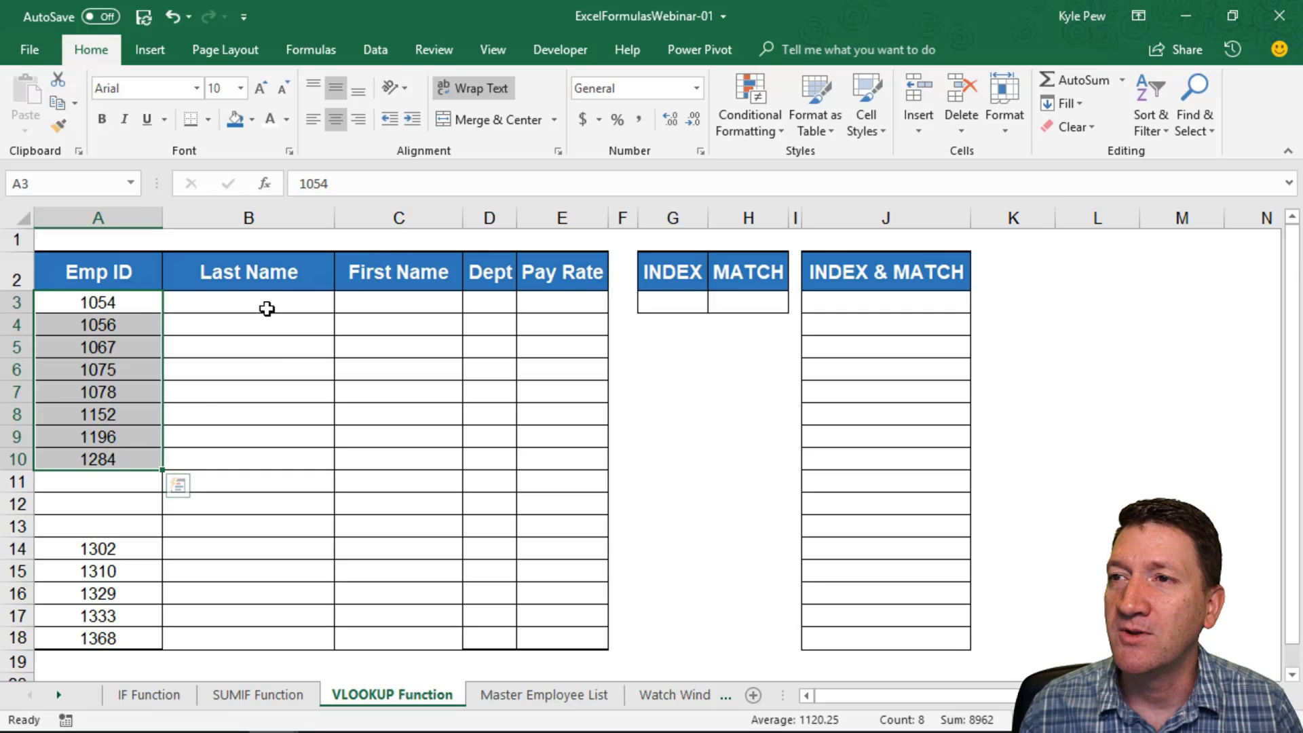
drag(264, 305, 538, 637)
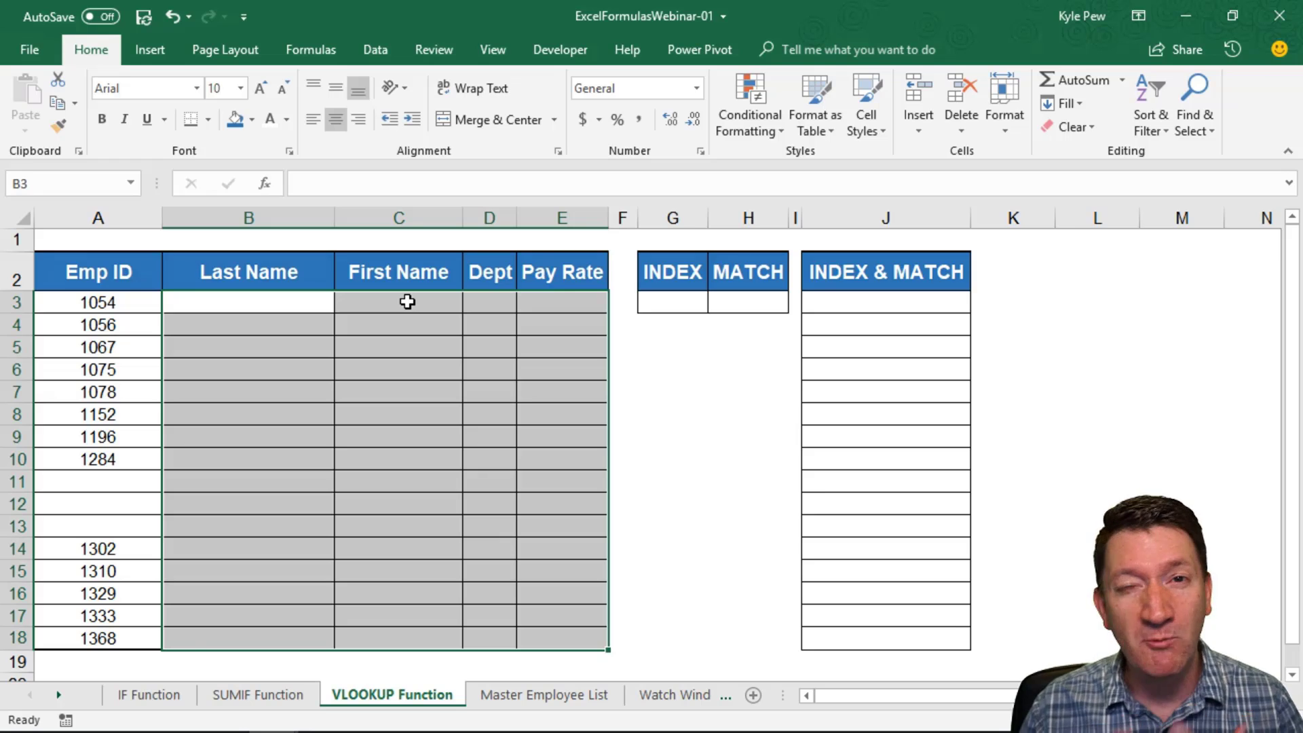
drag(130, 308, 117, 455)
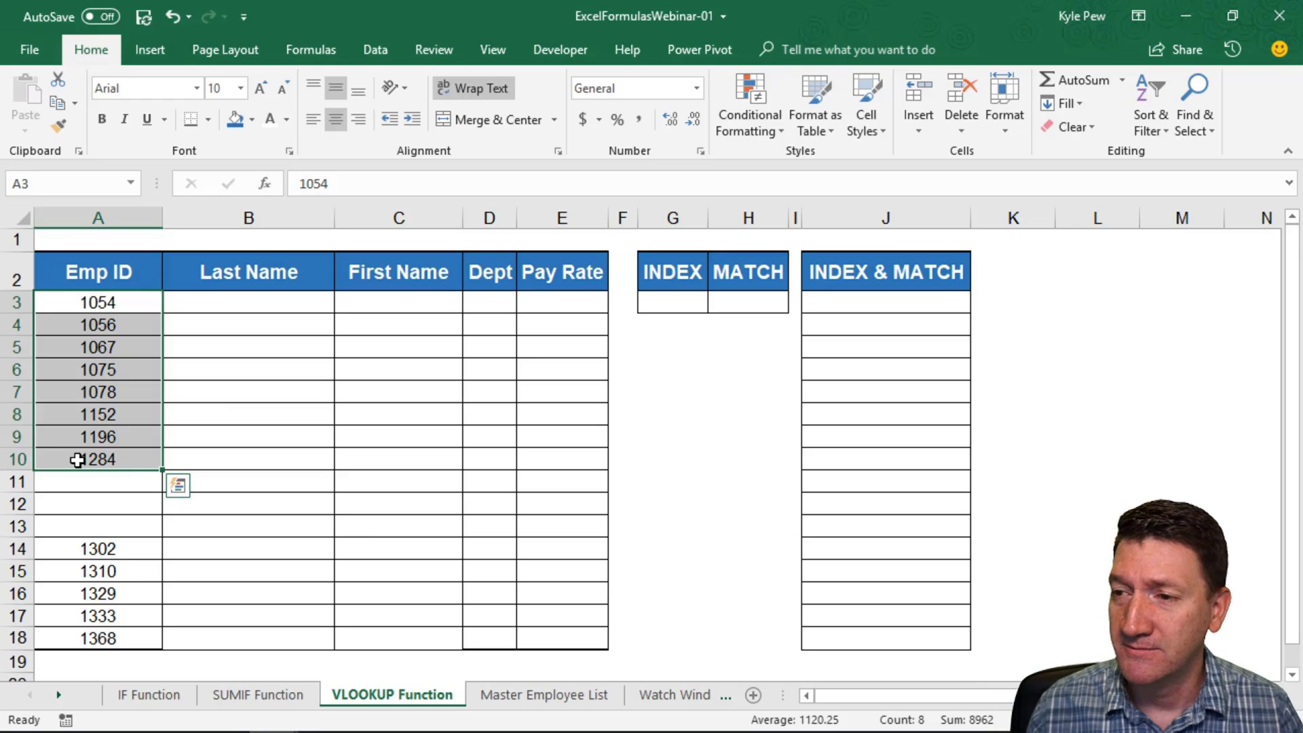
click(520, 689)
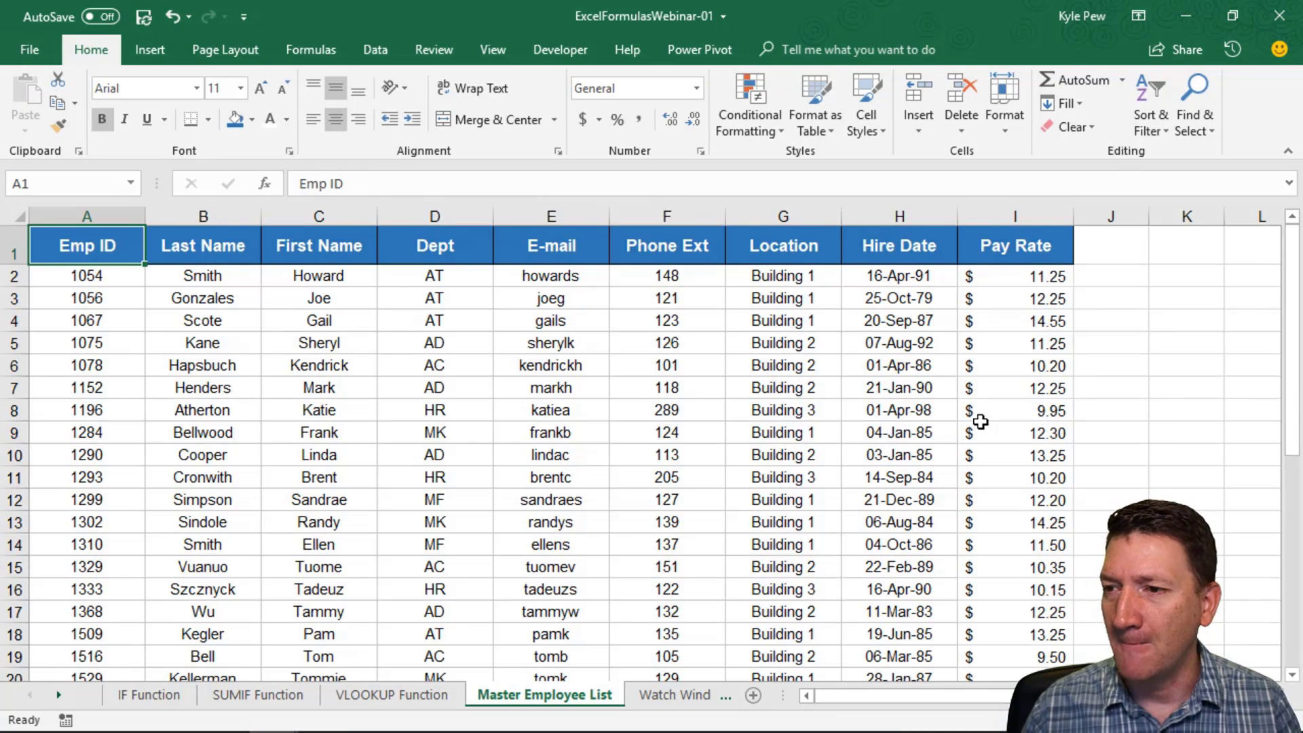
click(392, 695)
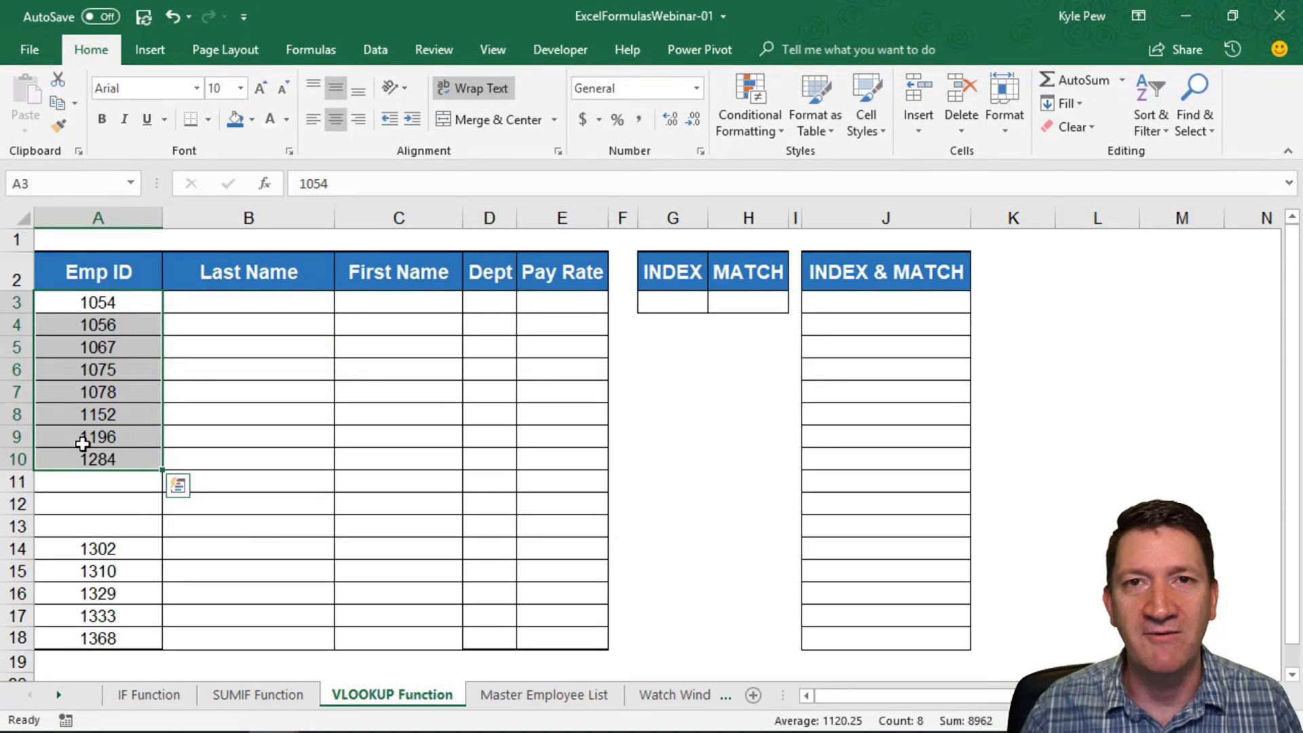
click(541, 695)
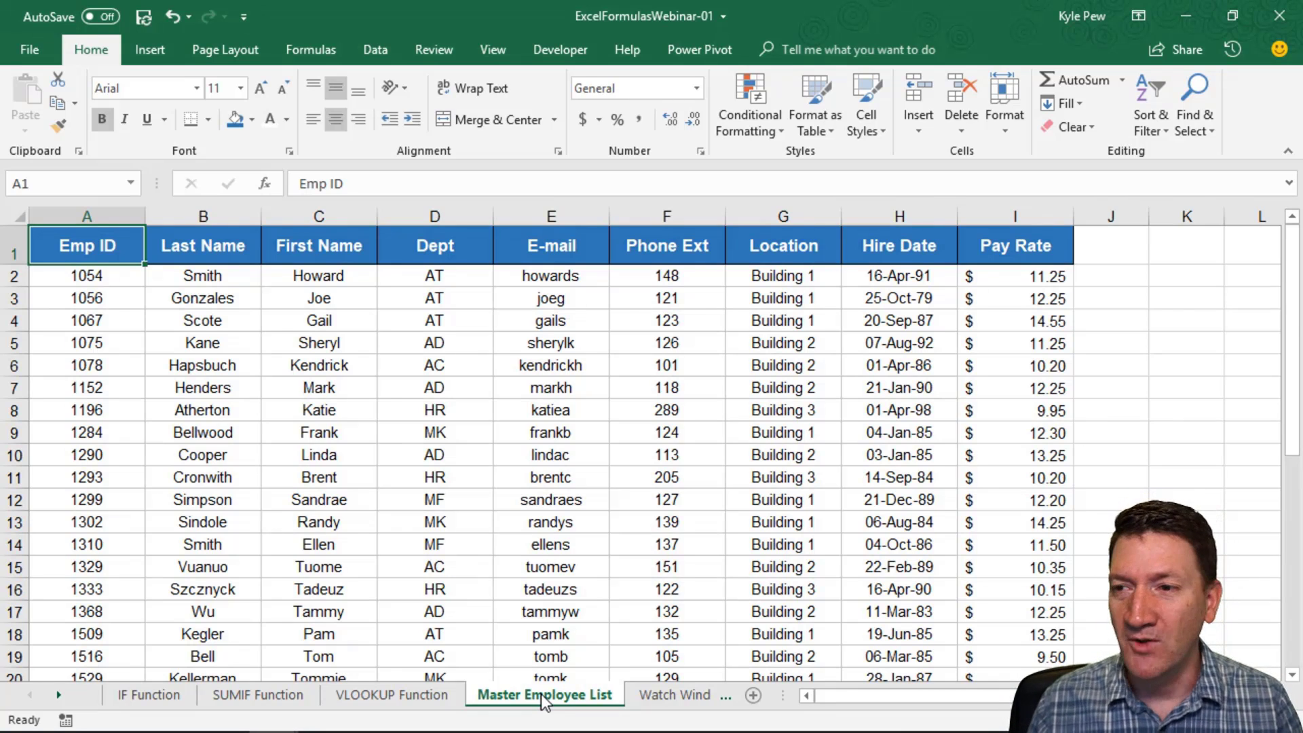
click(387, 689)
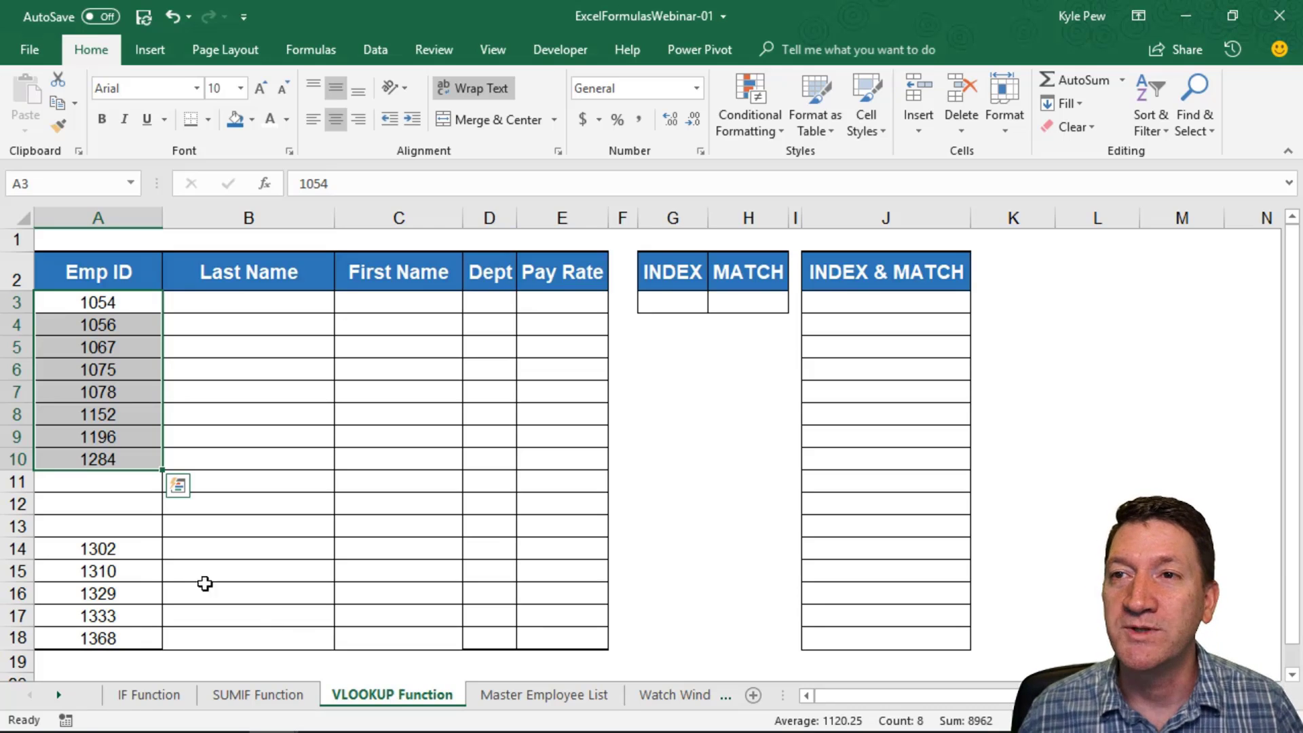
click(97, 304)
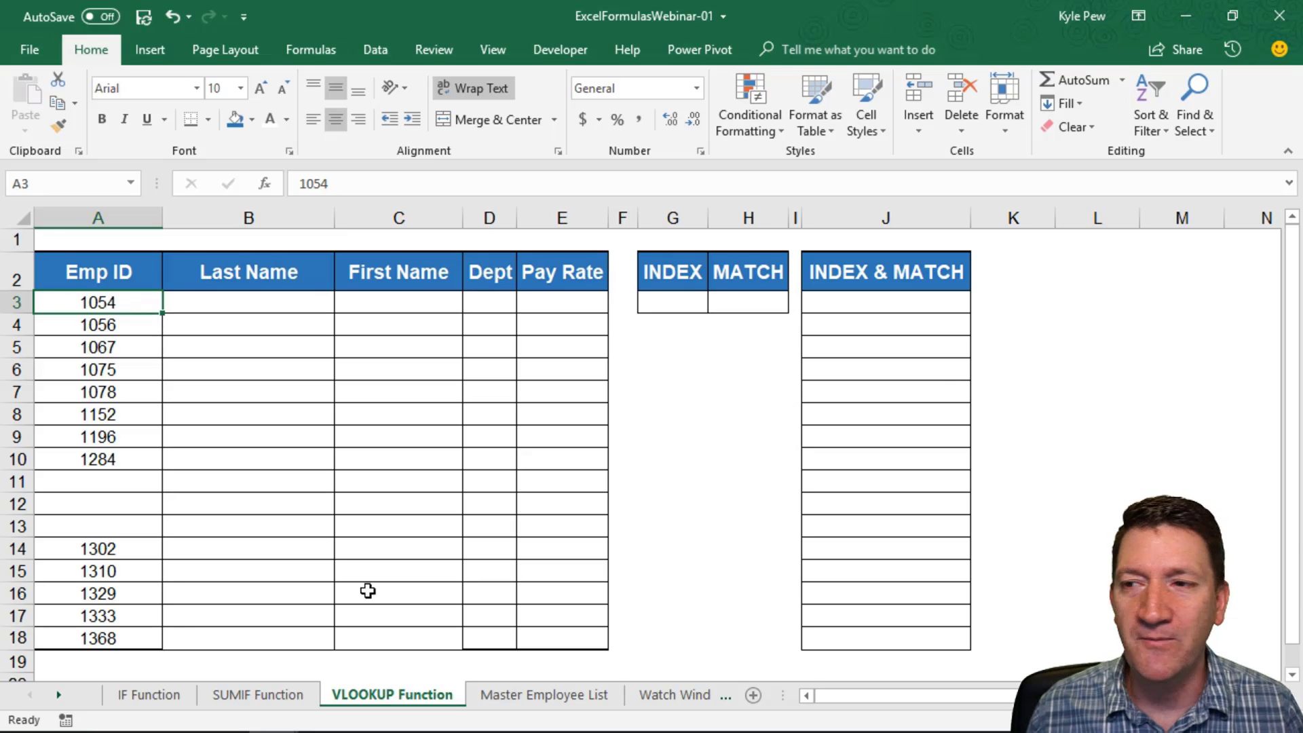
click(536, 698)
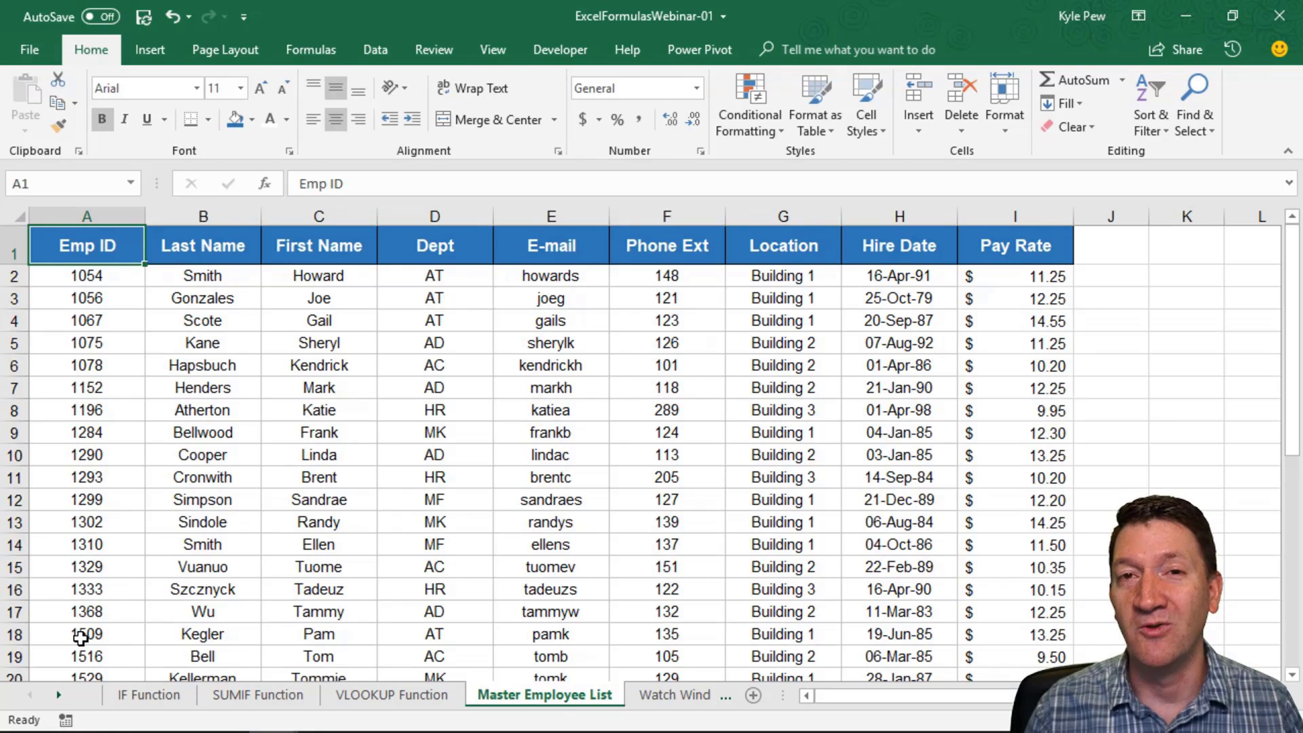
click(94, 280)
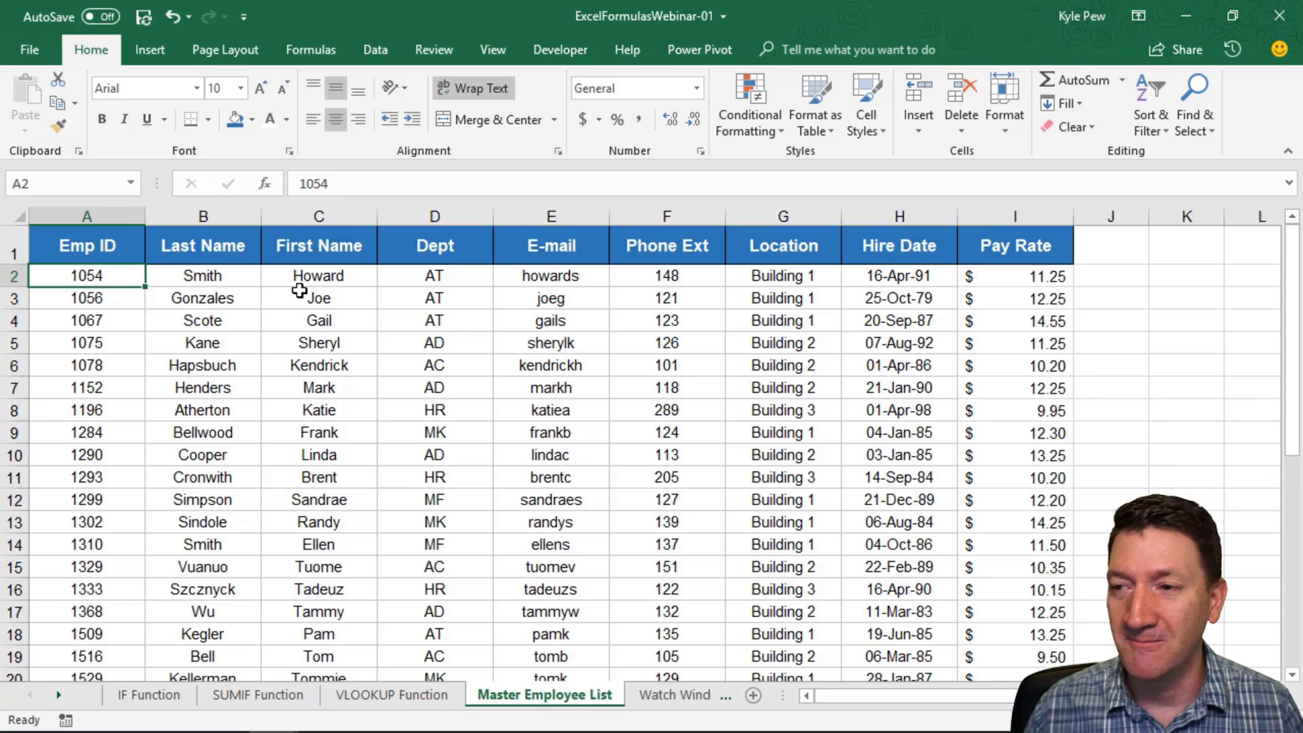
click(401, 695)
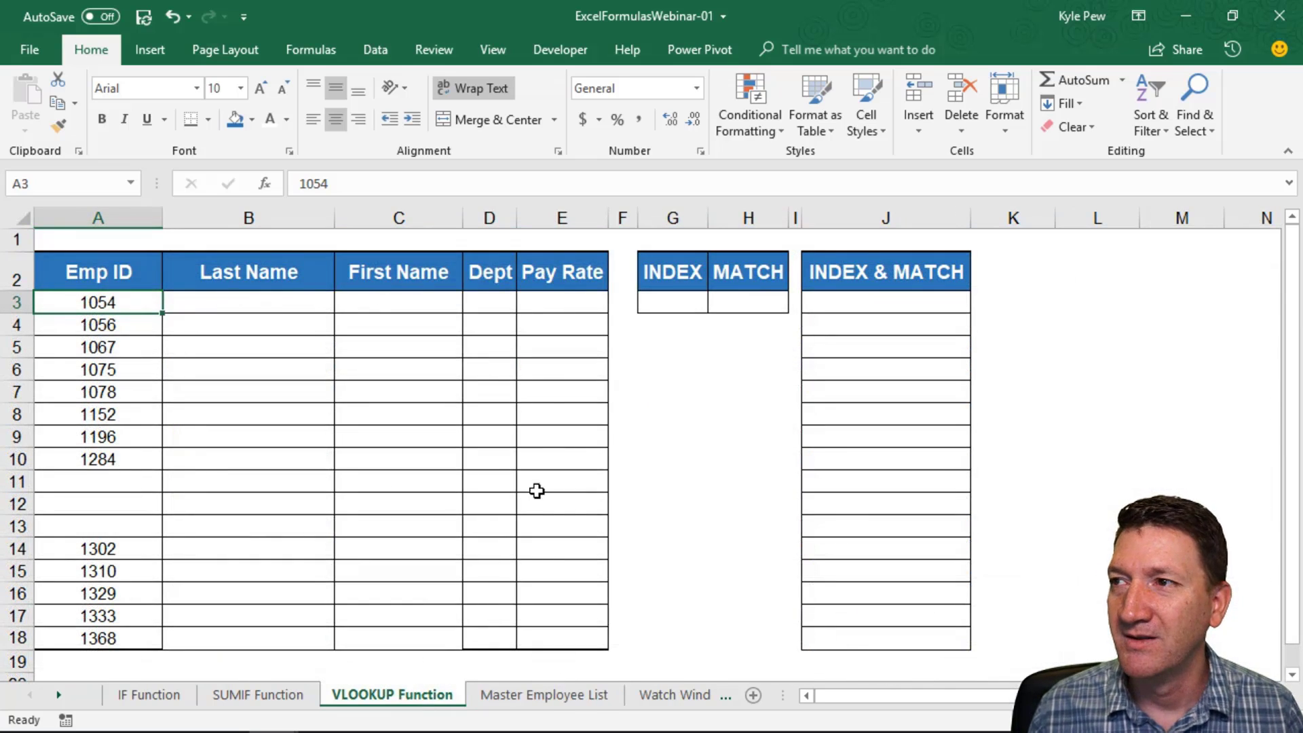
- Start a VLOOKUP formula in B3 with its function arguments and set the lookup value to A3
click(232, 301)
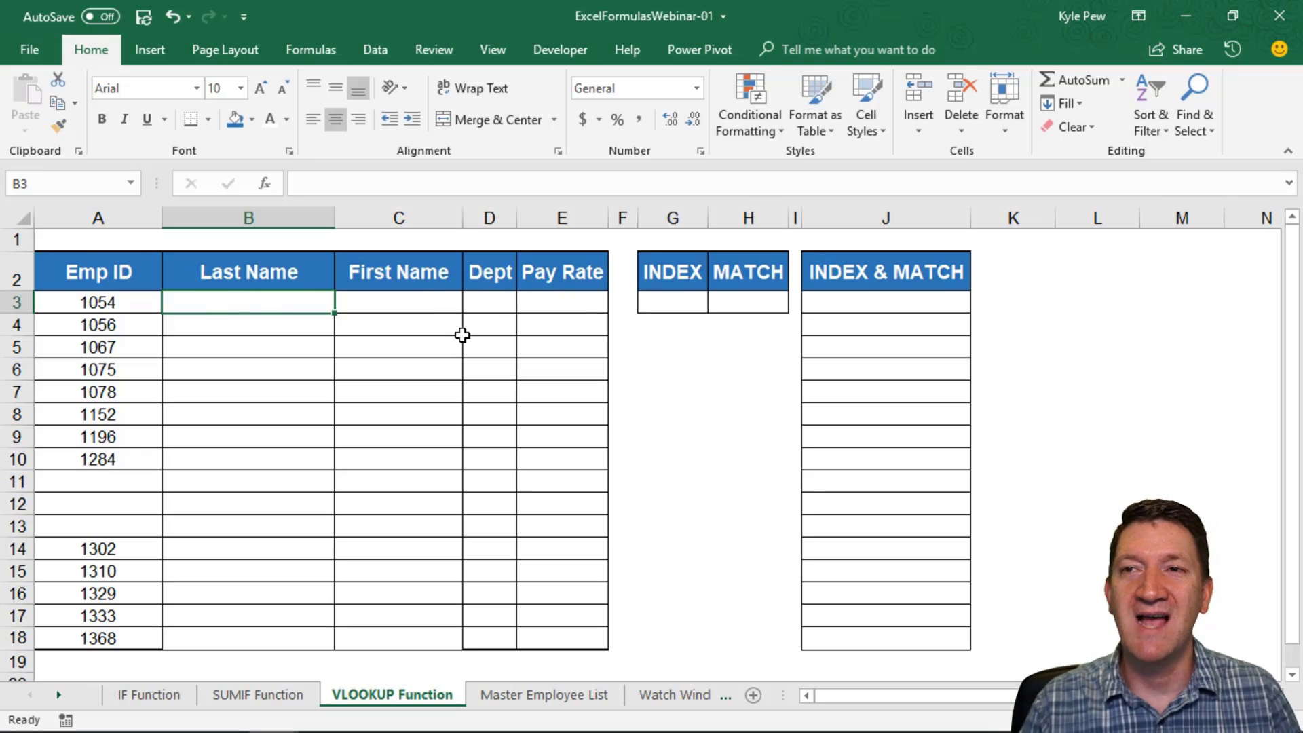
text(=vlook)
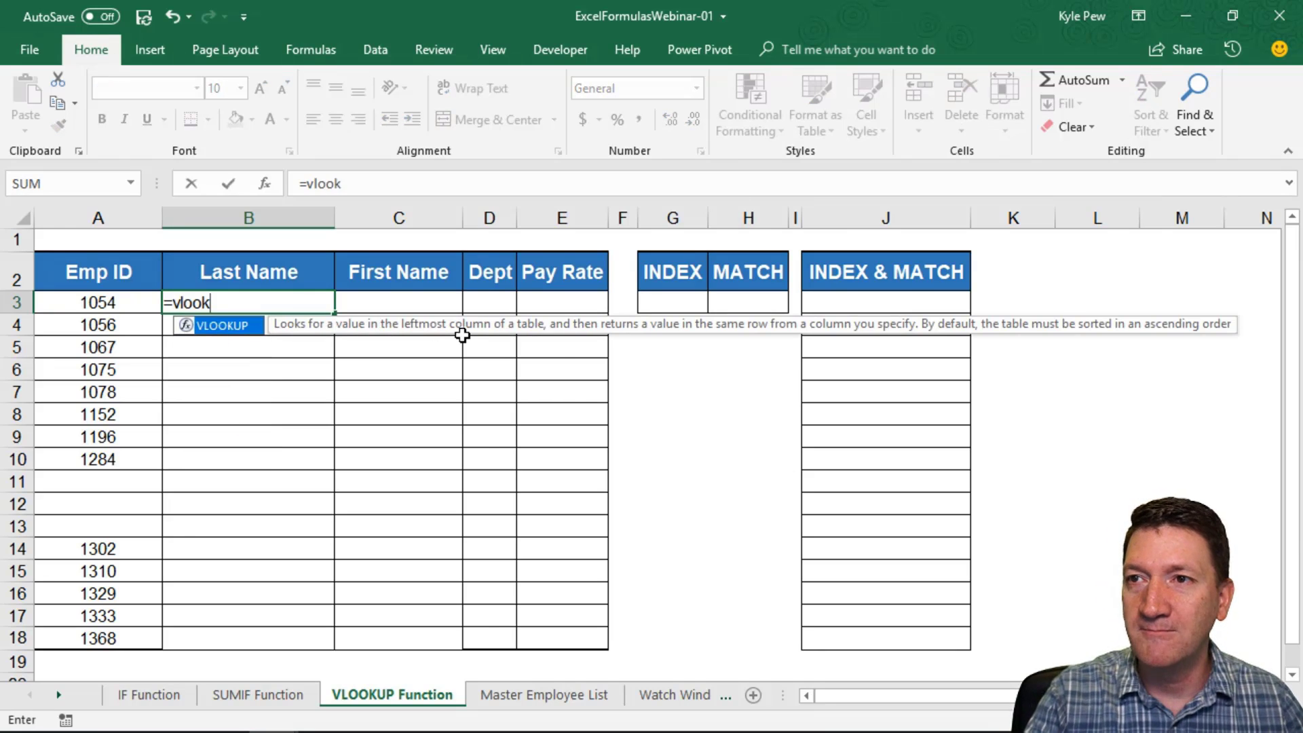
key(Tab)
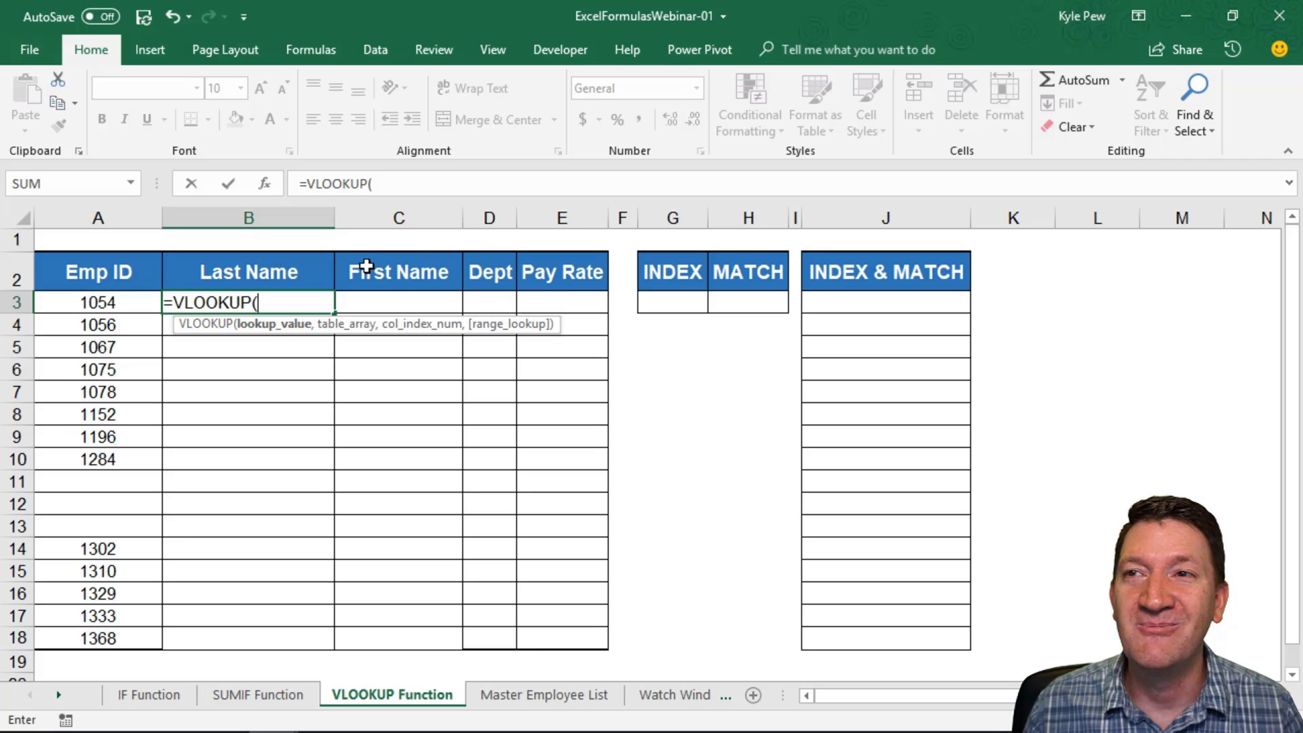
click(266, 182)
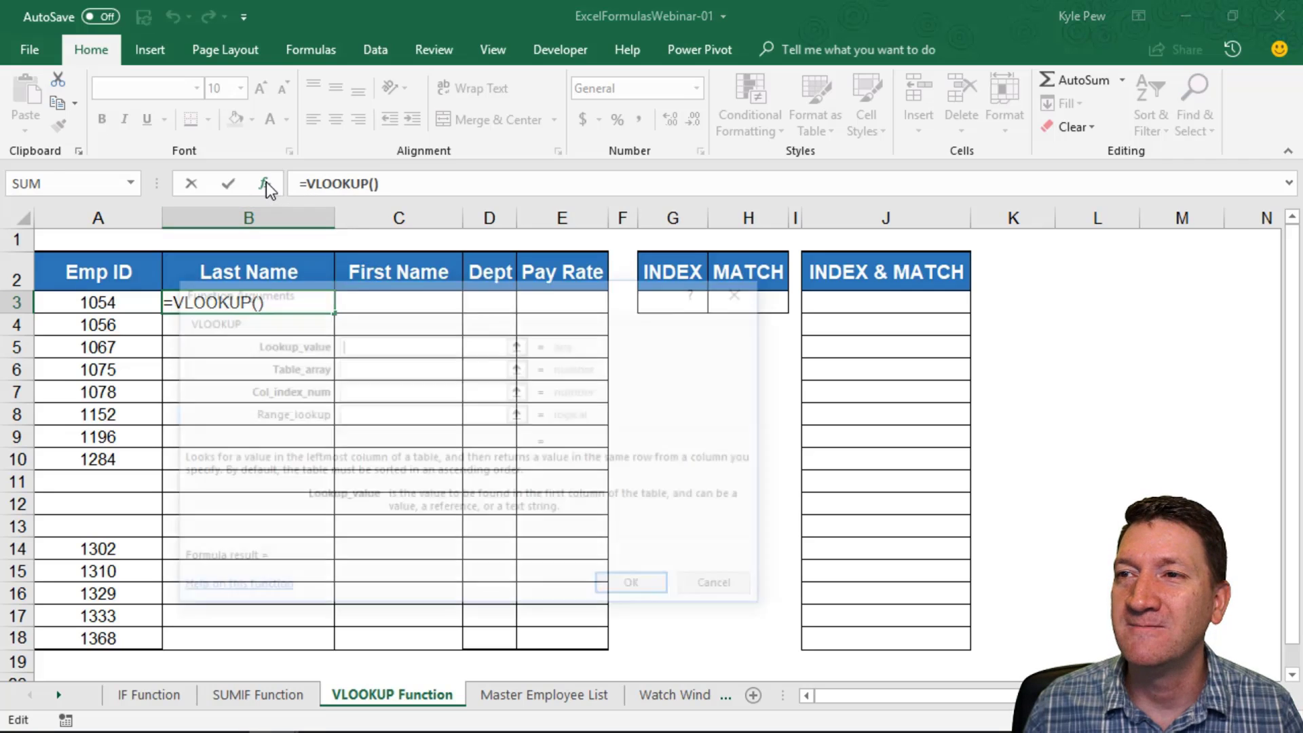
drag(283, 295, 286, 348)
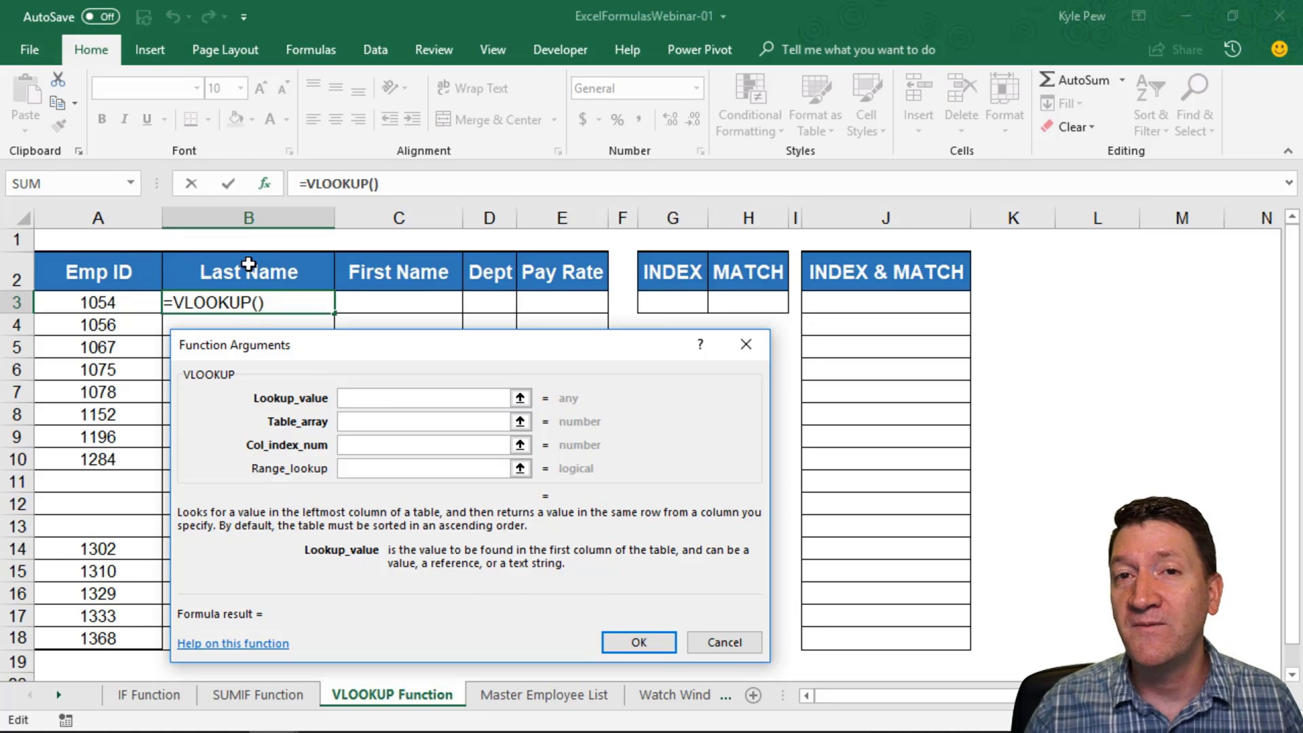
click(125, 294)
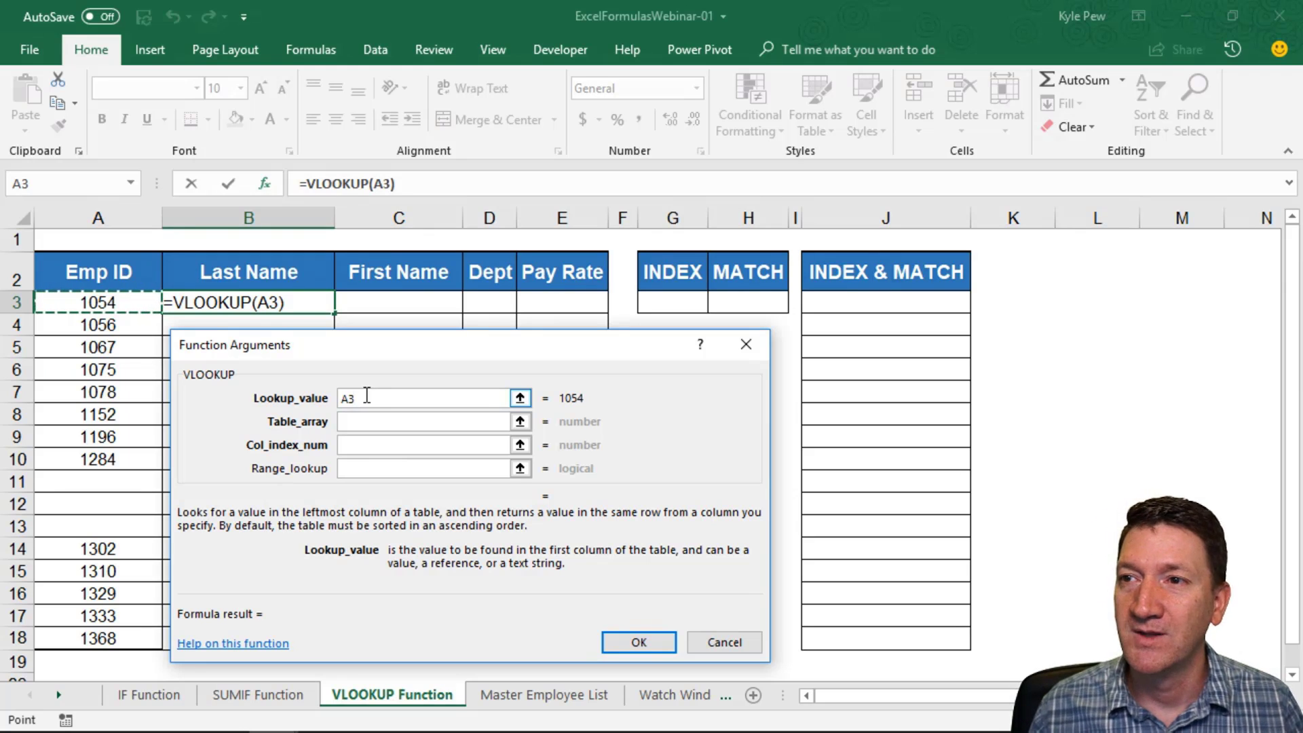
- Set the VLOOKUP table array to the employee data in A2:I38 of the Master Employee List sheet
click(358, 419)
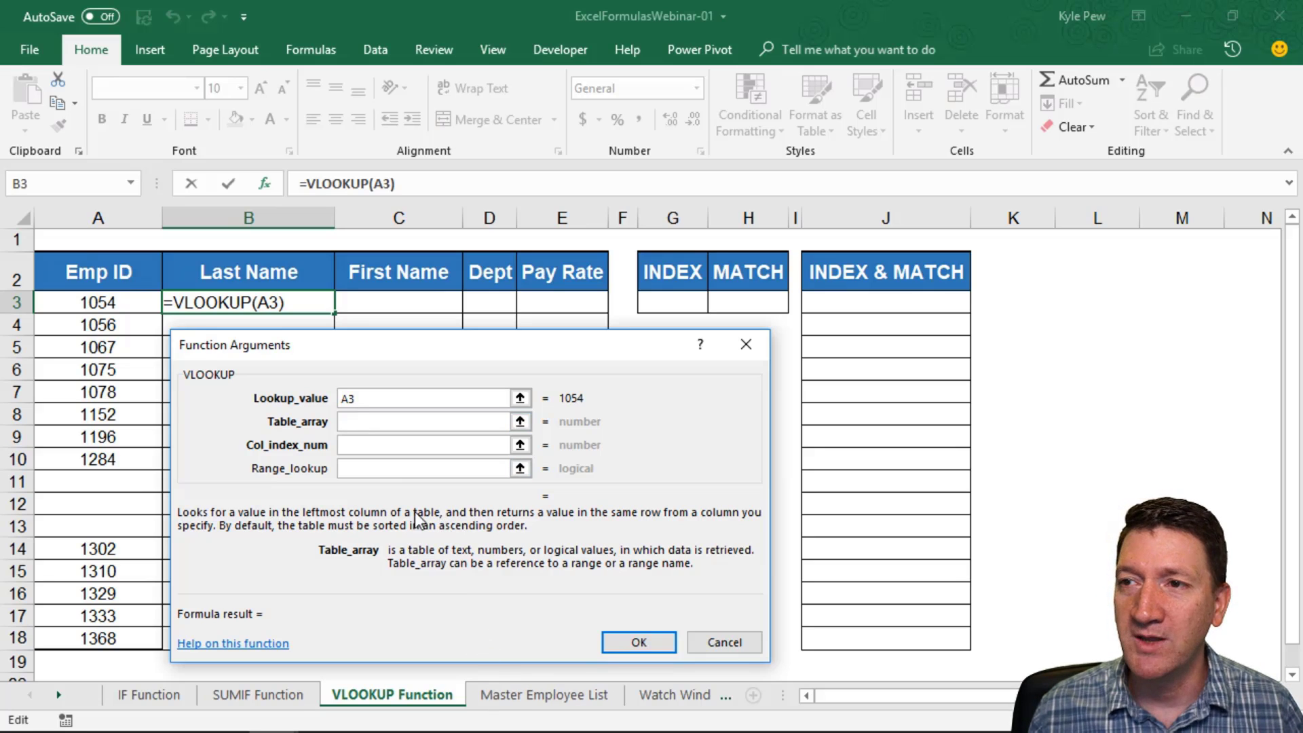
click(510, 692)
click(113, 279)
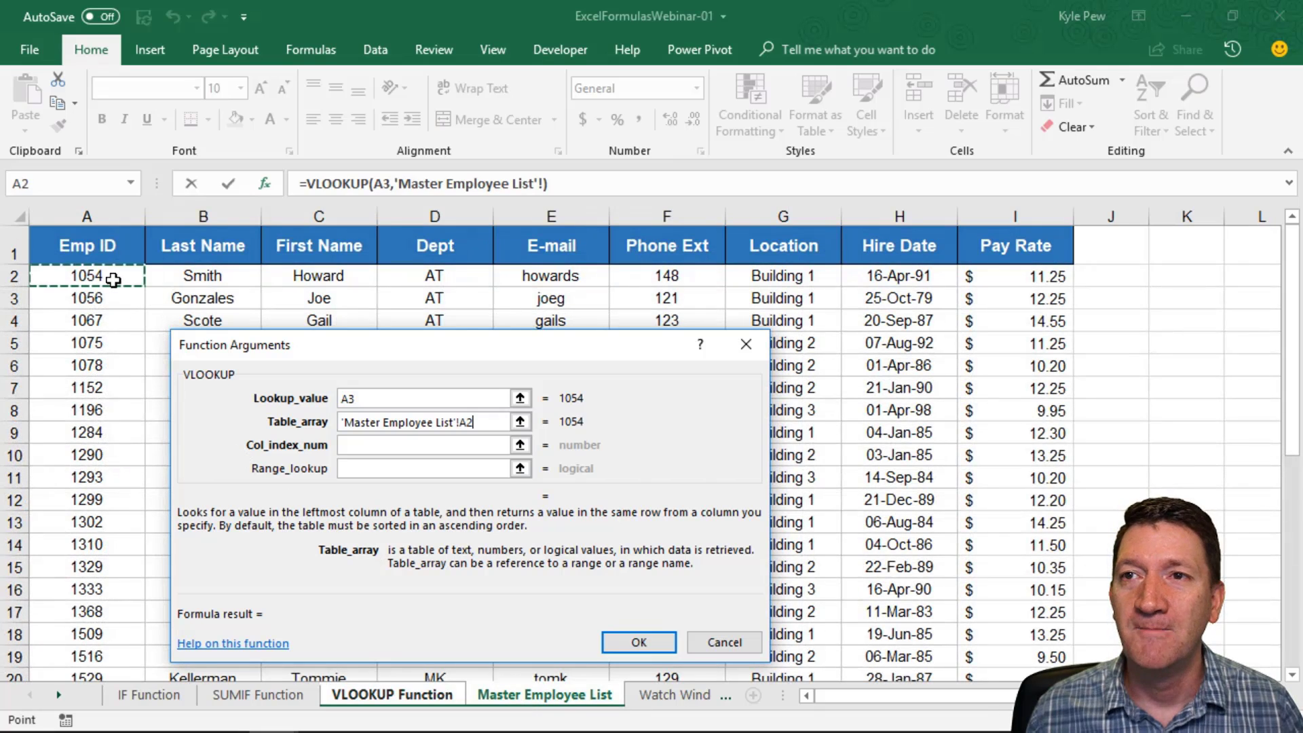
key(ctrl+shift+Down)
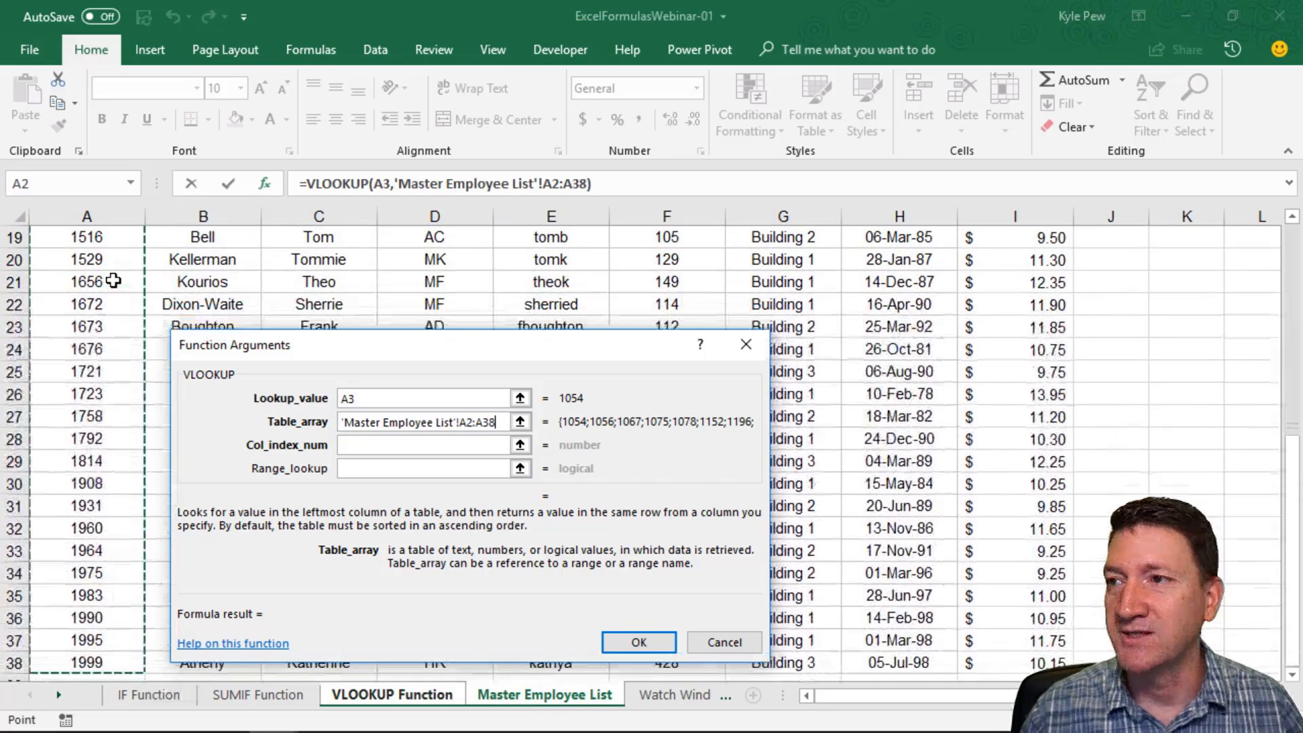
key(ctrl+shift+Right)
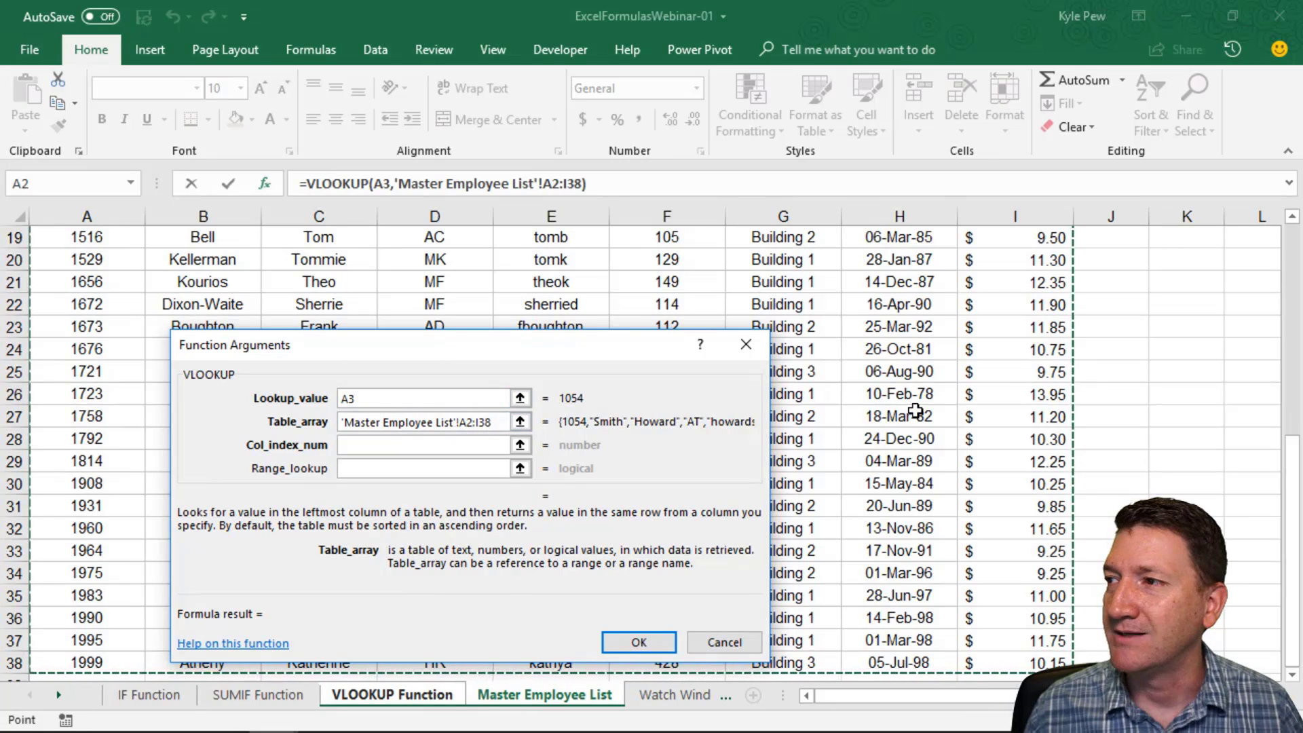
scroll(915, 410, up, 6)
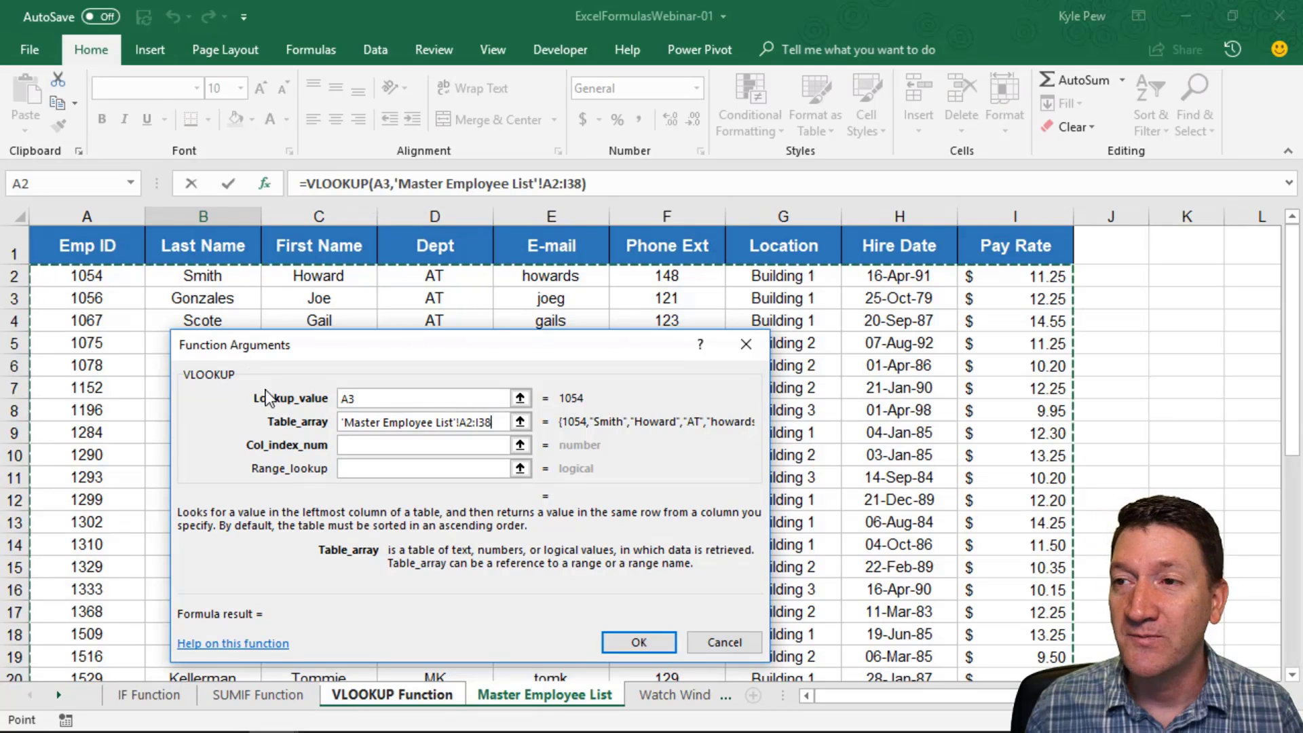
- Complete the VLOOKUP formula with column index number 2 and range lookup FALSE
click(346, 444)
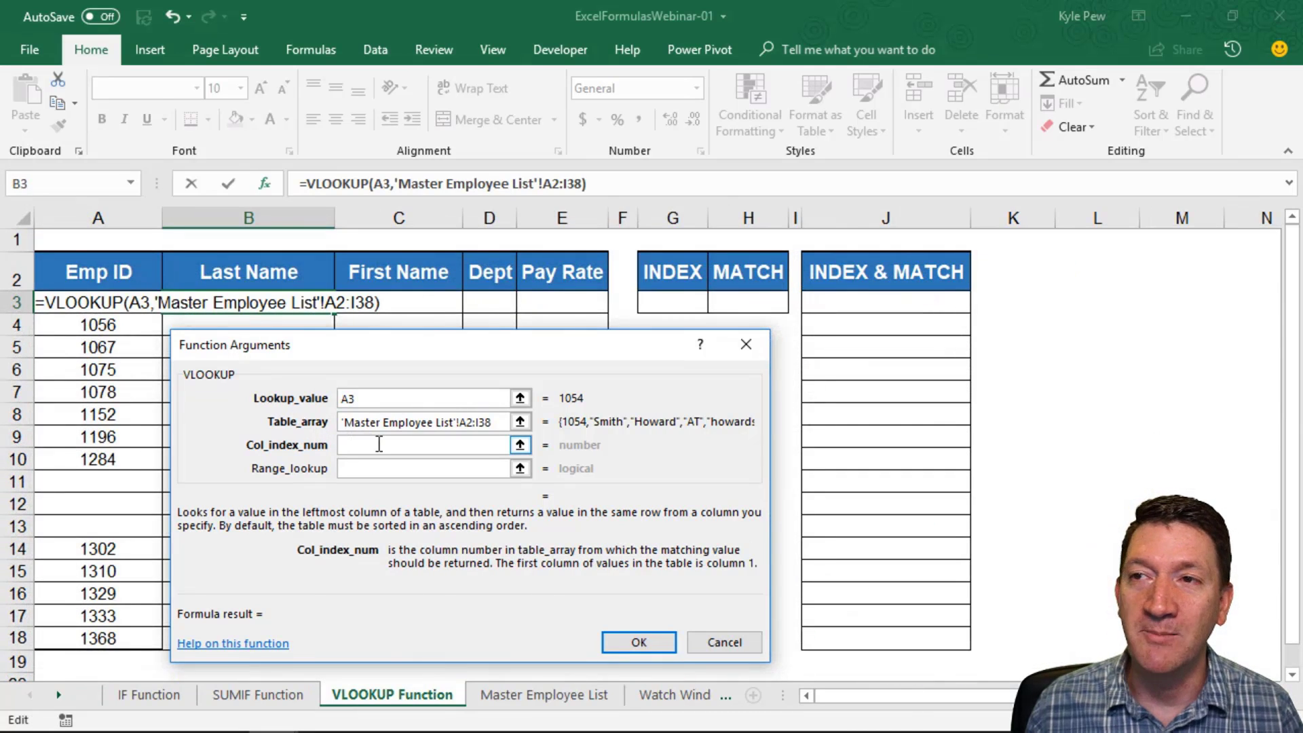
text(2)
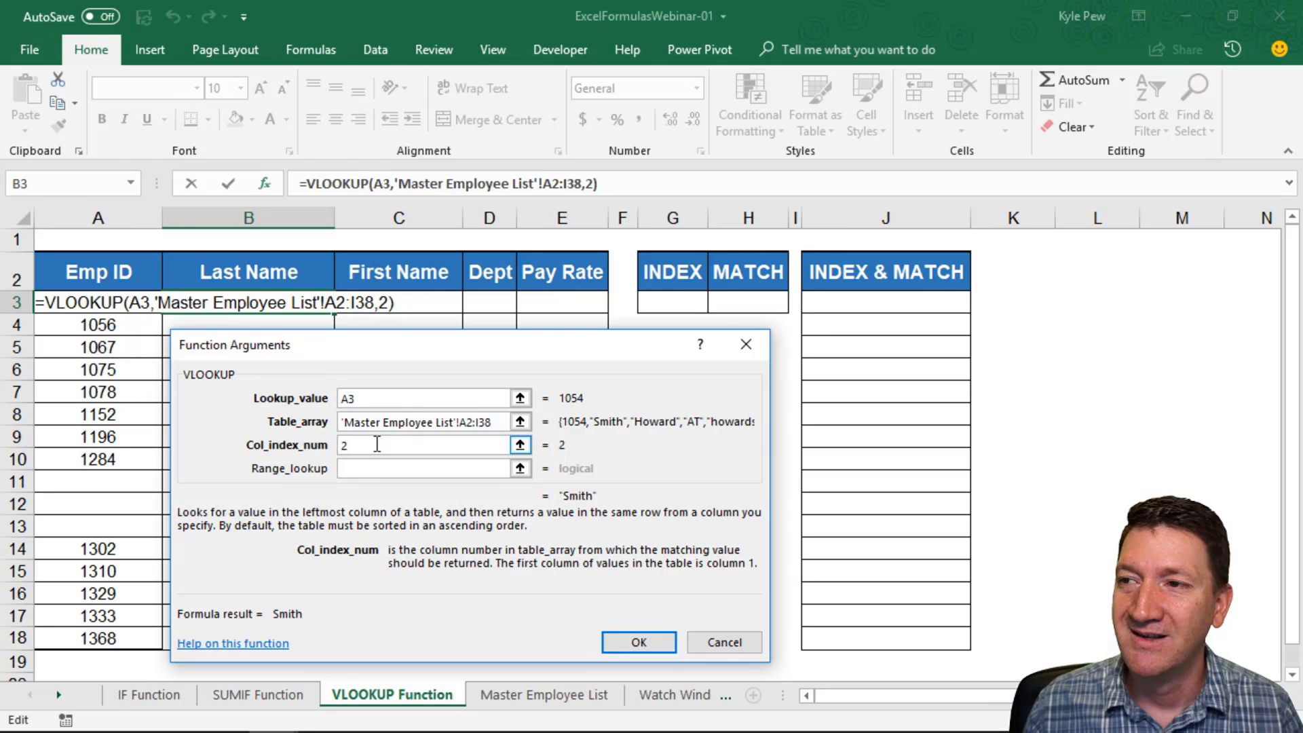
click(359, 475)
click(359, 475)
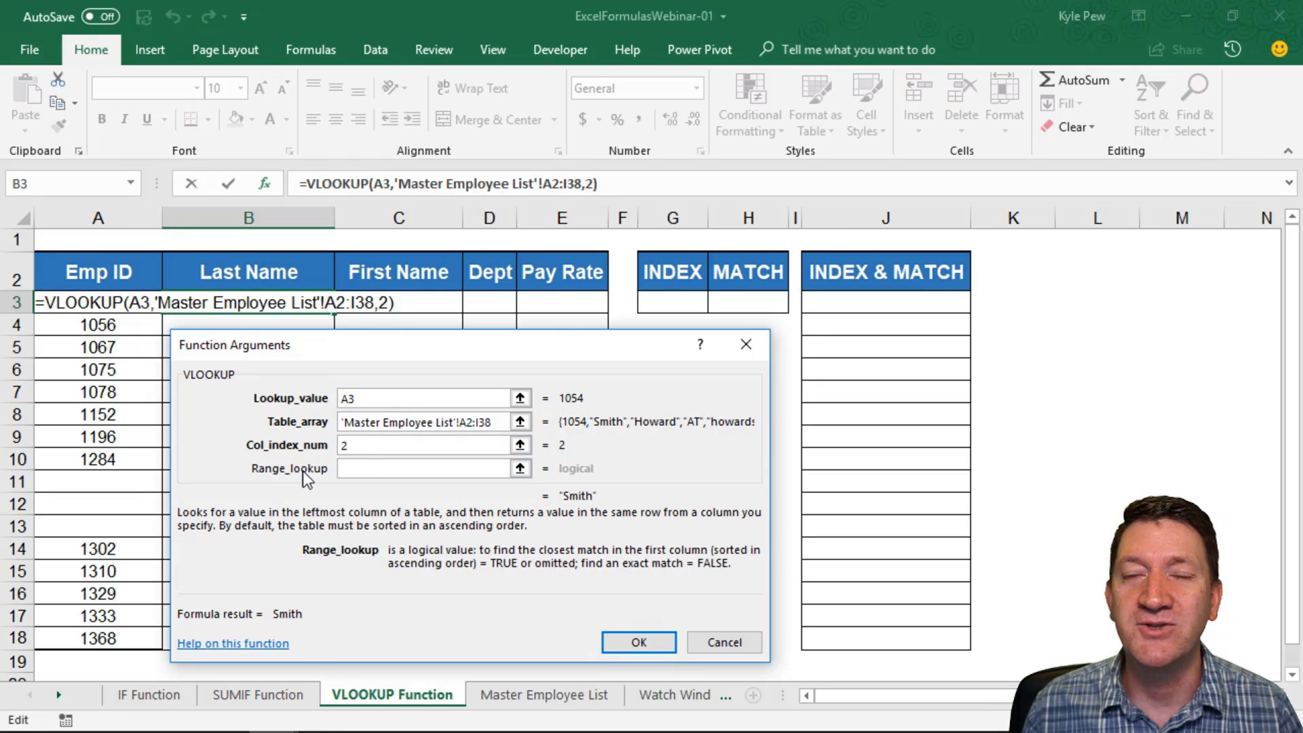
text(fa)
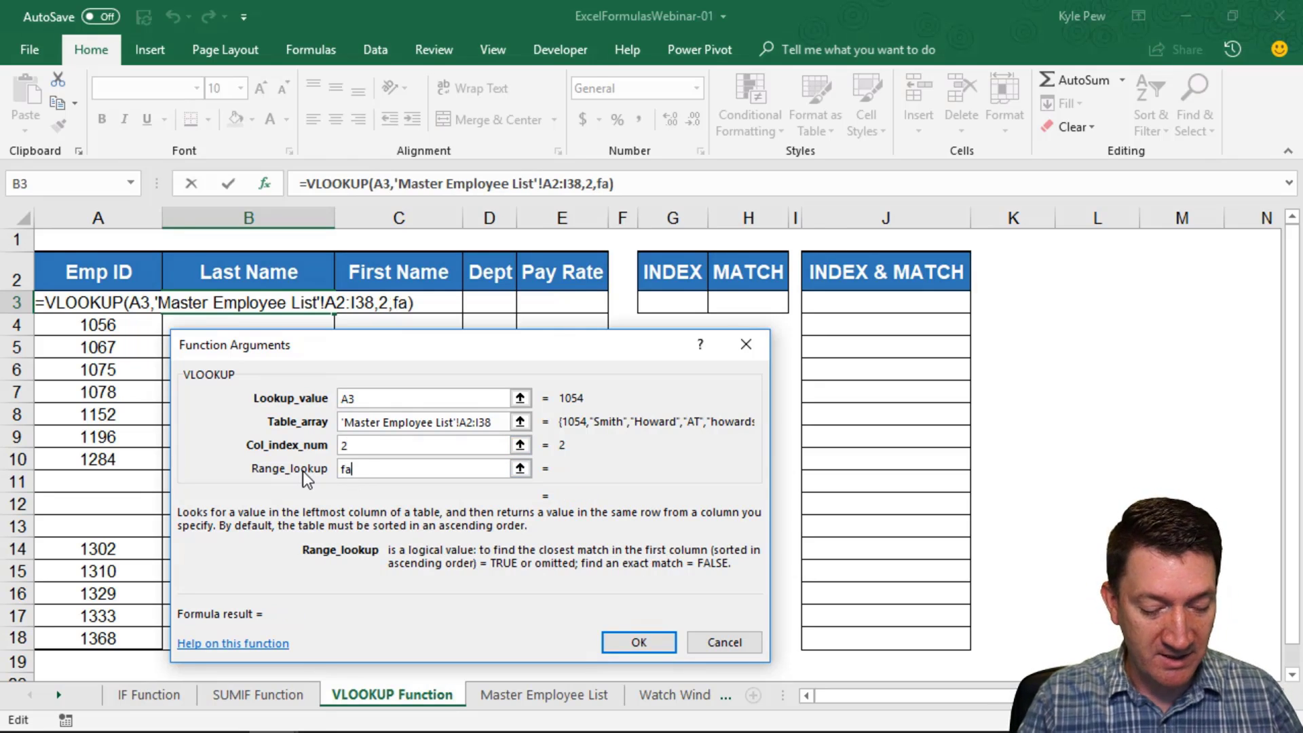
text(lse)
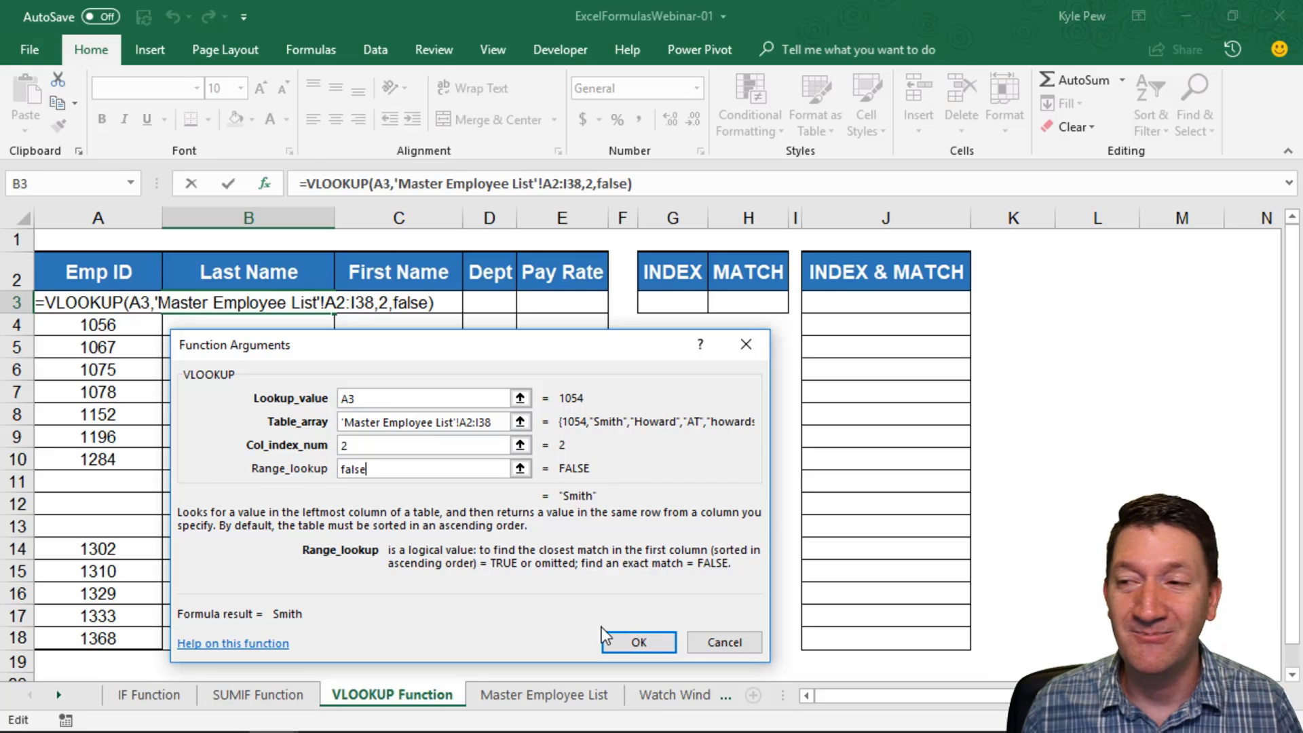
click(648, 640)
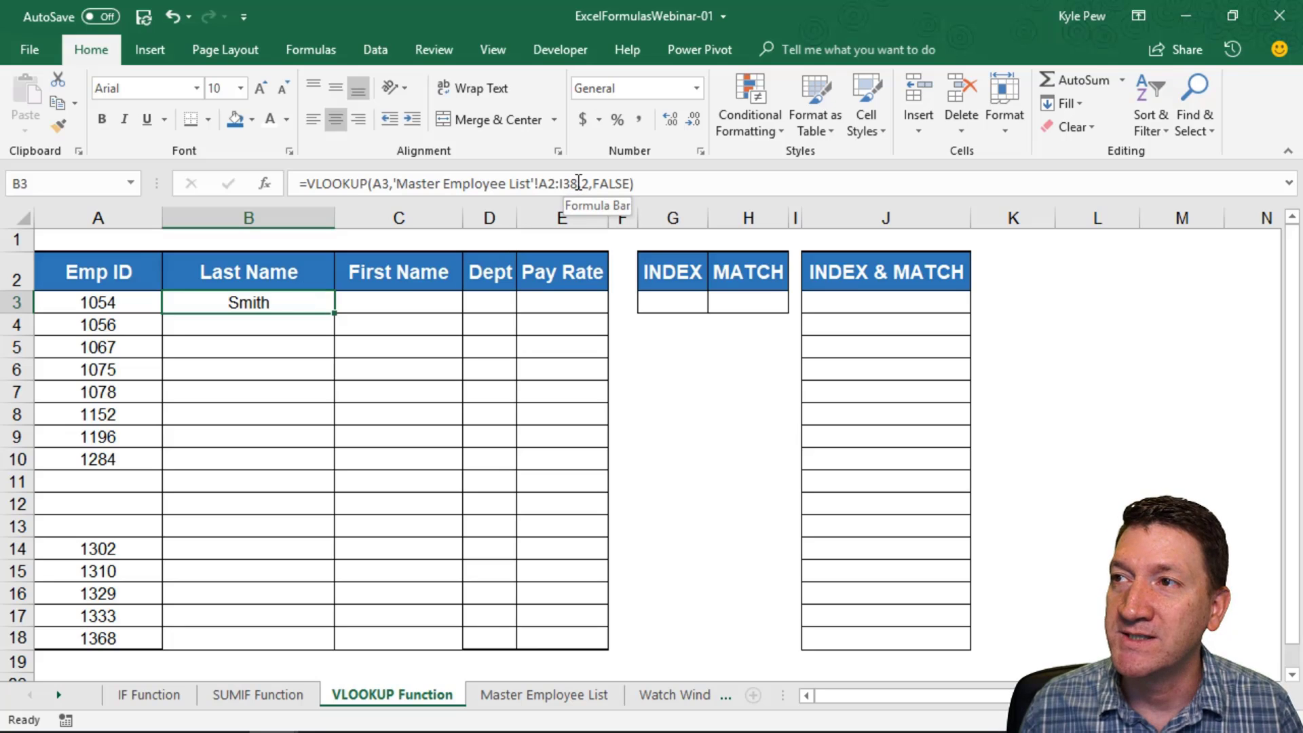
- Make the table range in B3's VLOOKUP formula absolute as $A$2:$I$38
drag(578, 182, 539, 182)
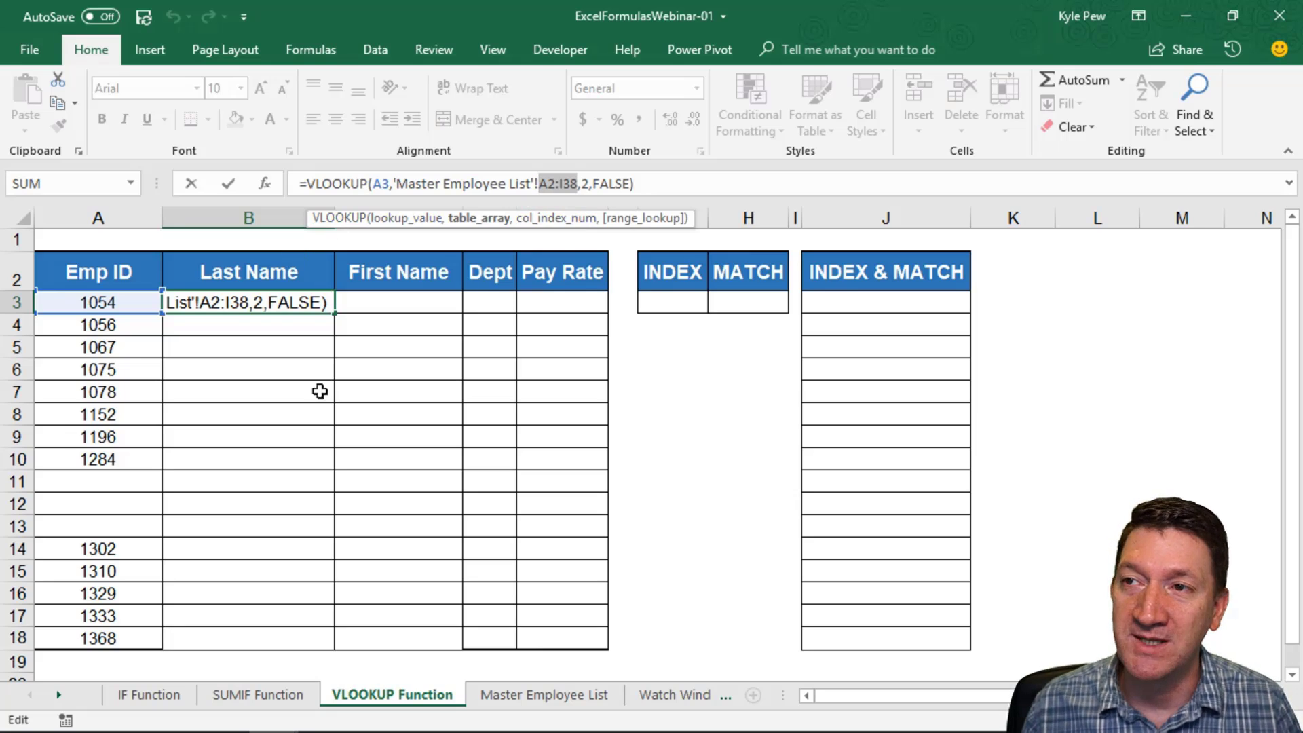
click(543, 183)
drag(543, 183, 577, 183)
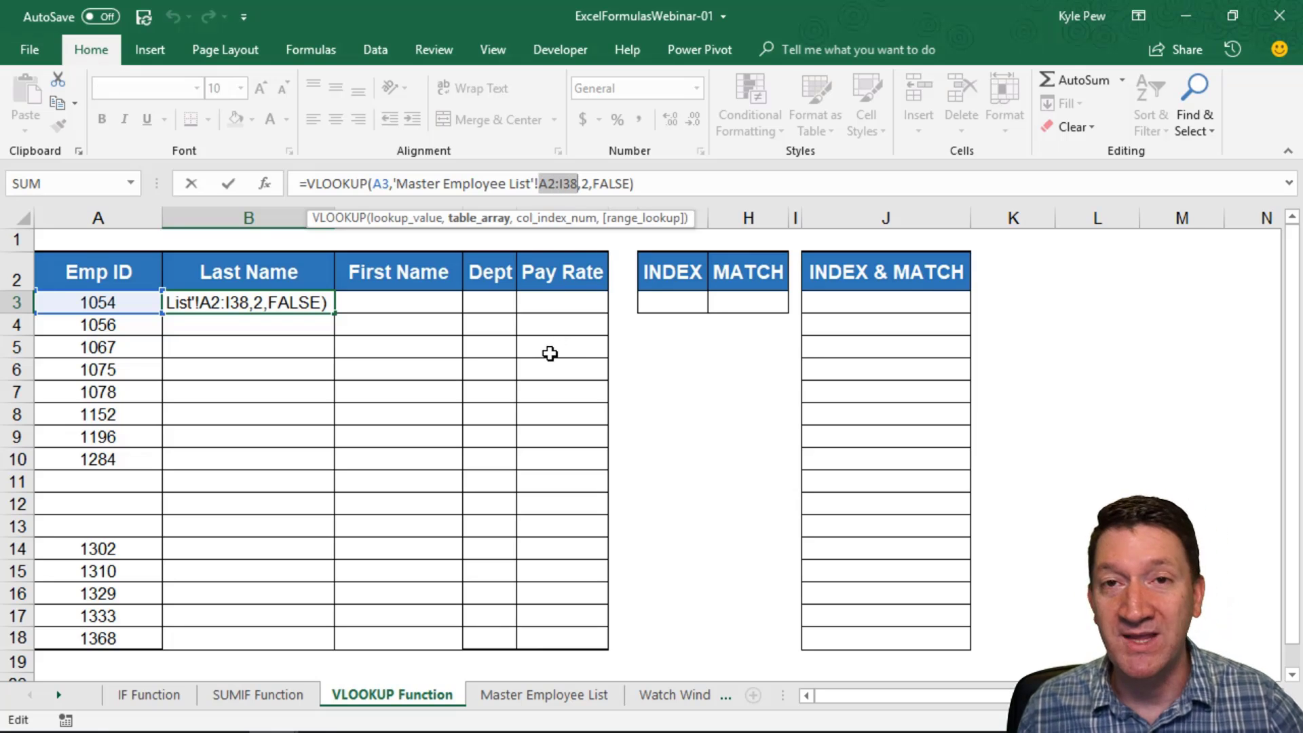
key(F4)
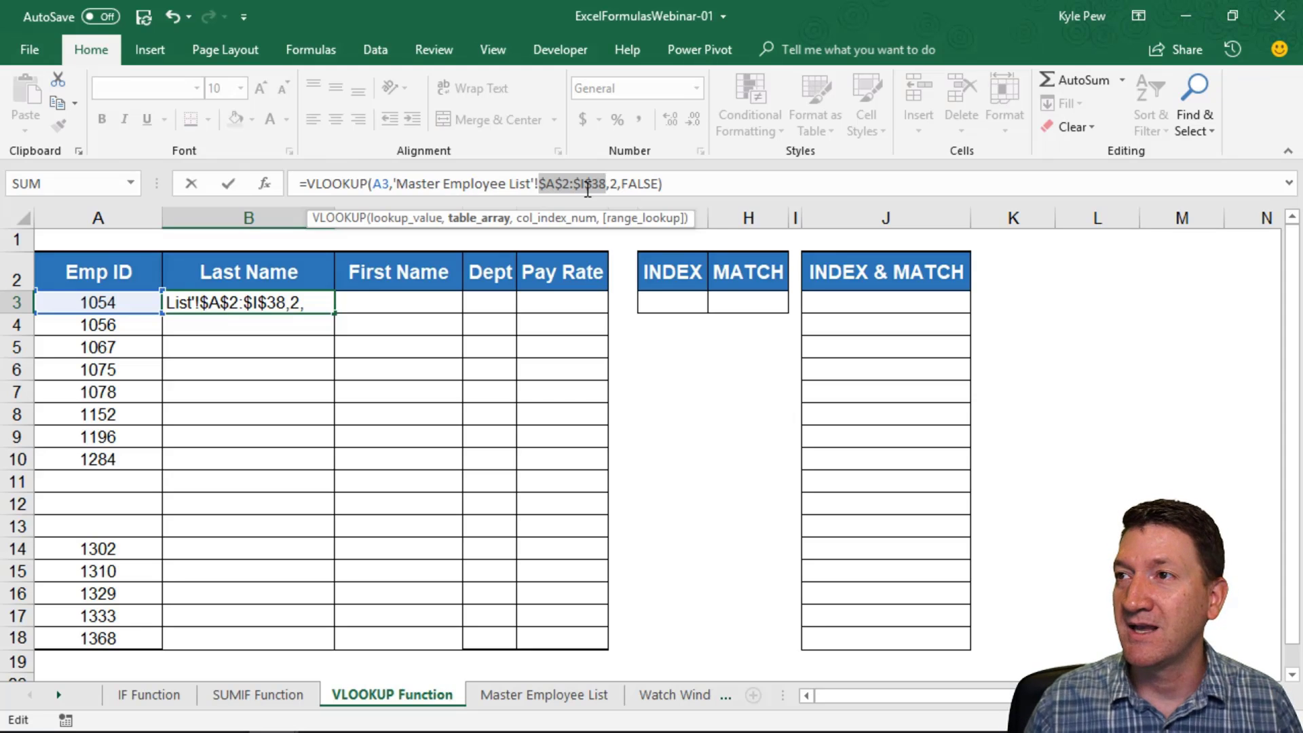
key(Return)
- Copy B3's VLOOKUP formula down the Last Name column through B18 and open the Master Employee List sheet
click(329, 299)
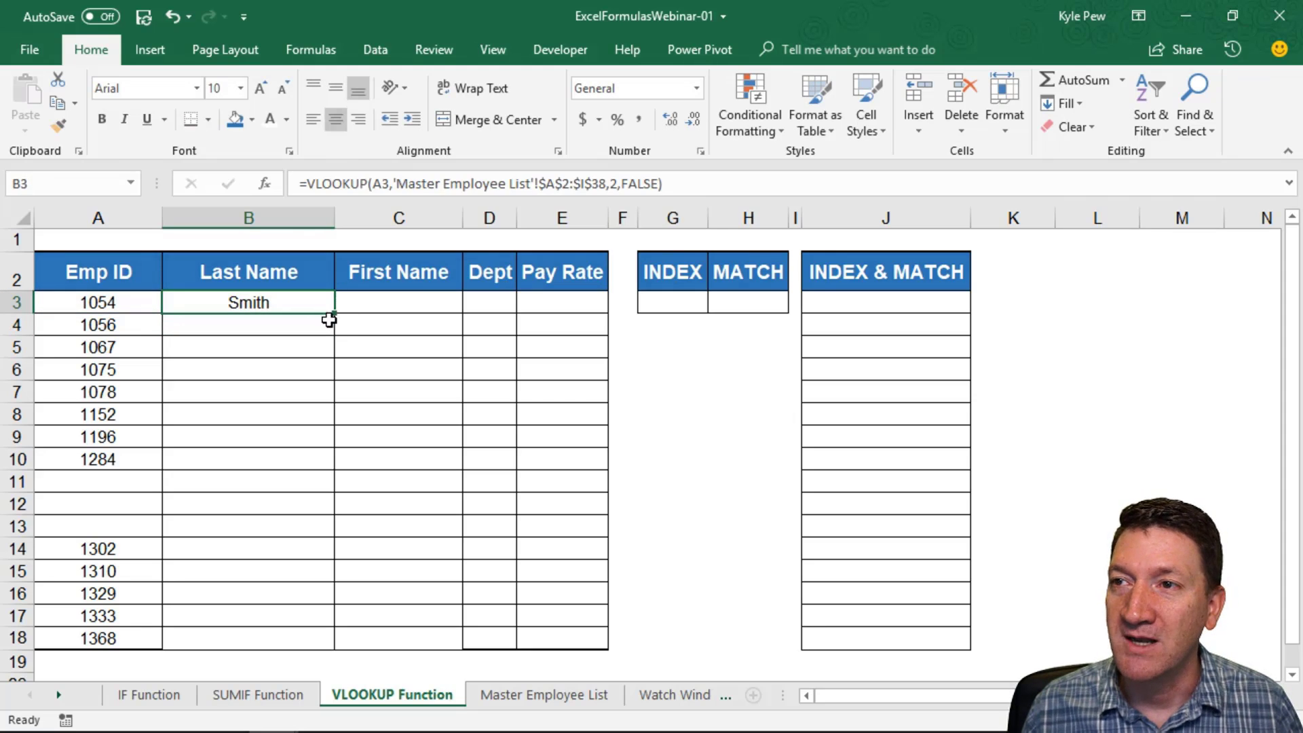
drag(333, 312, 337, 643)
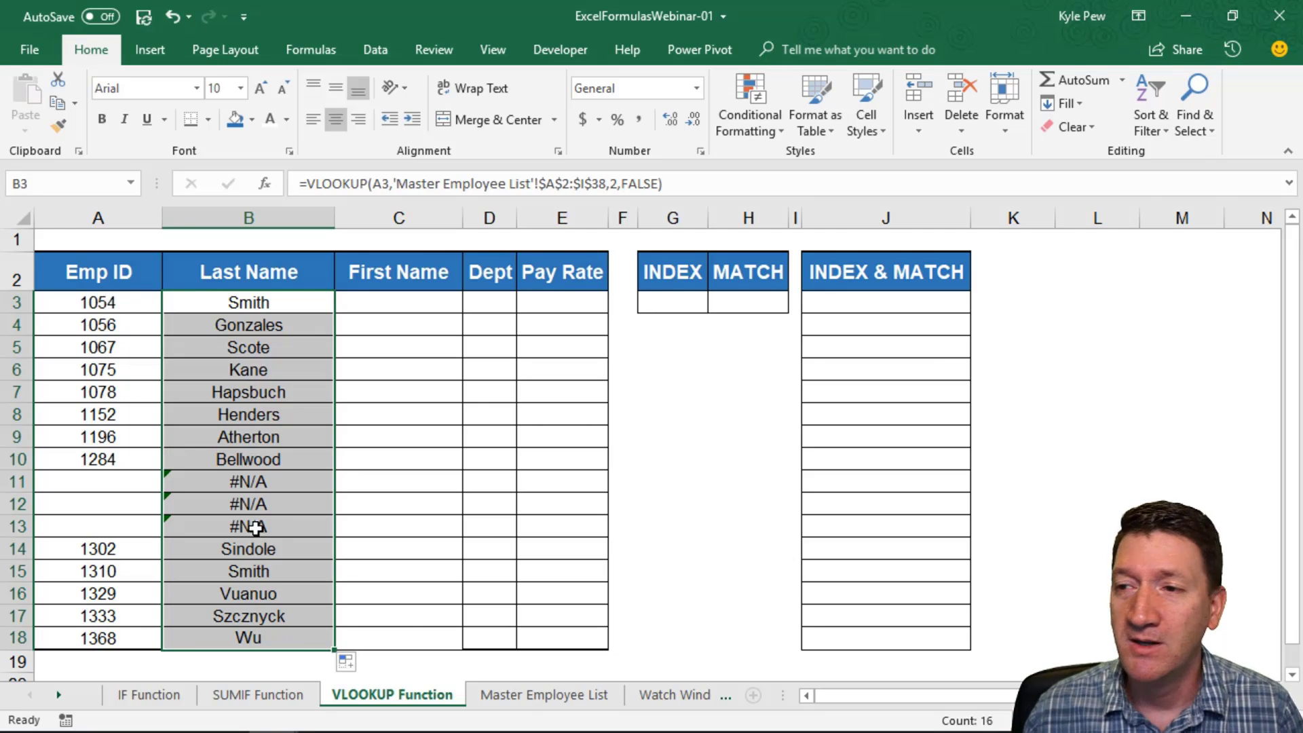
click(517, 694)
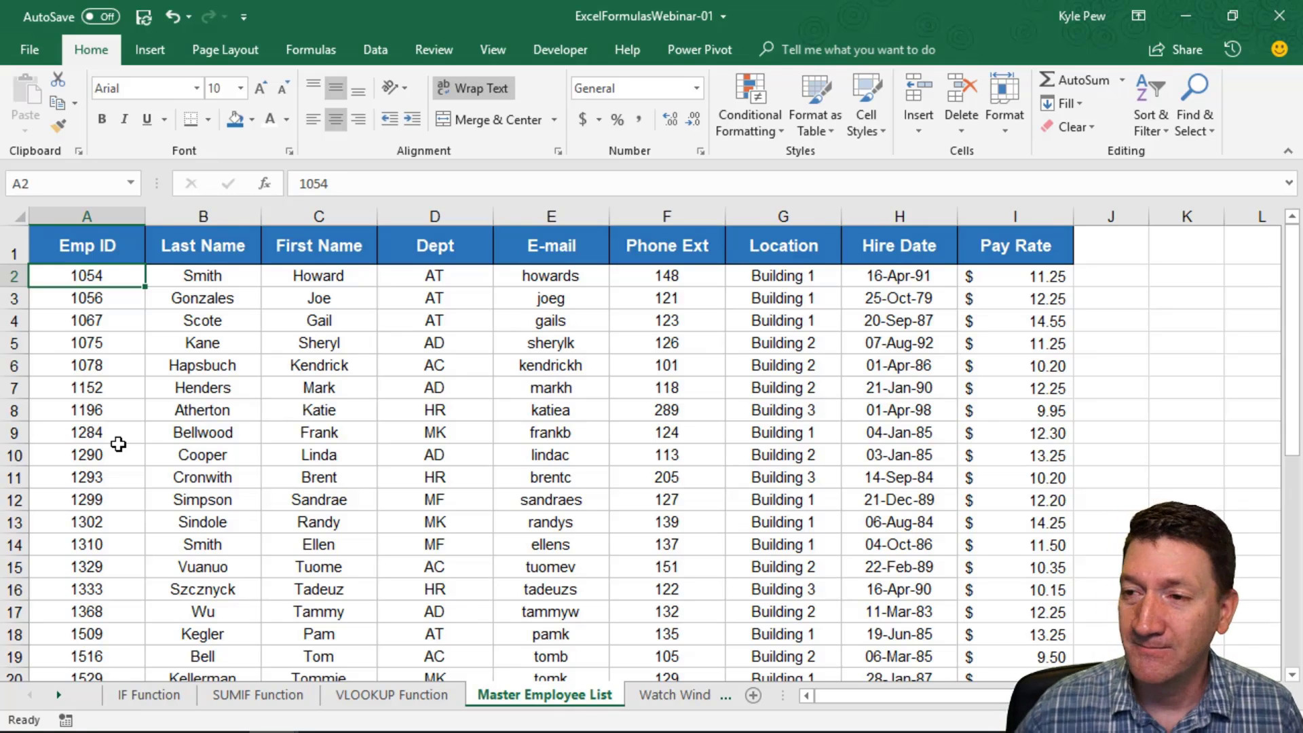
- On the VLOOKUP Function sheet, start an INDEX function in G3 using the array,row_num,column_num argument list
click(350, 694)
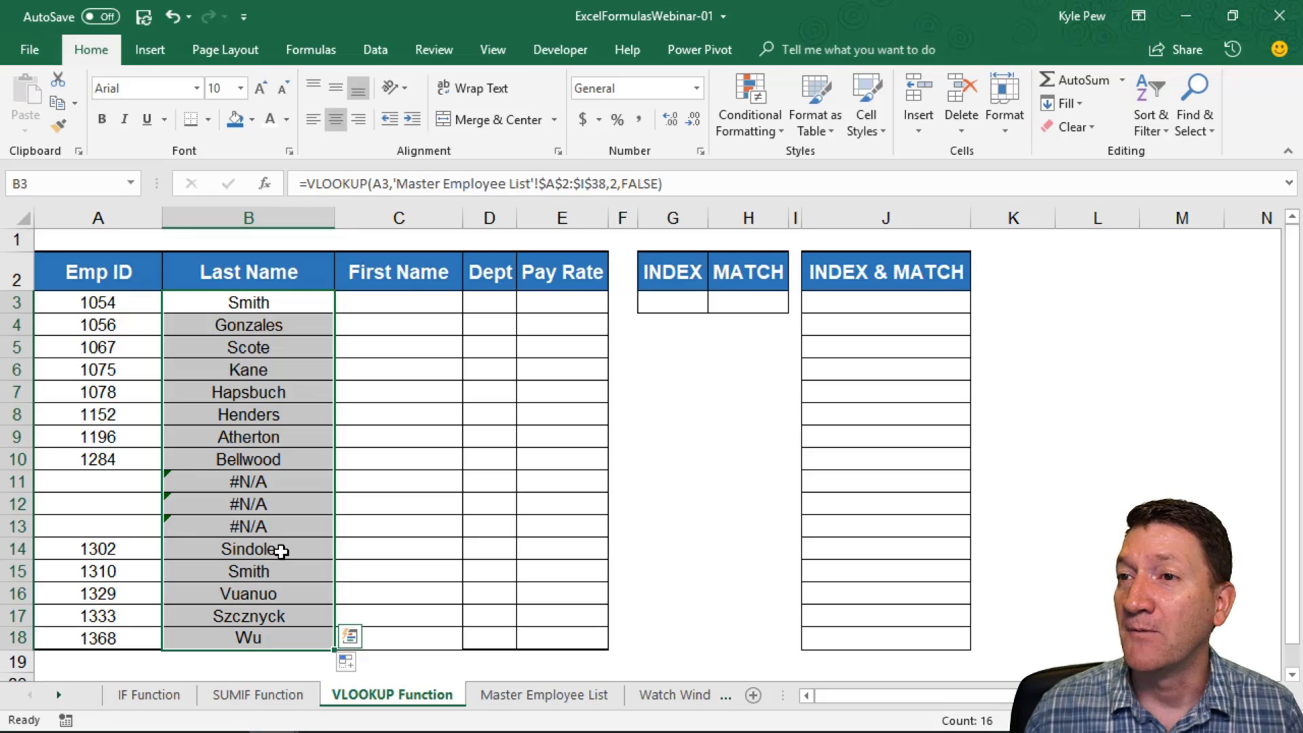
click(646, 299)
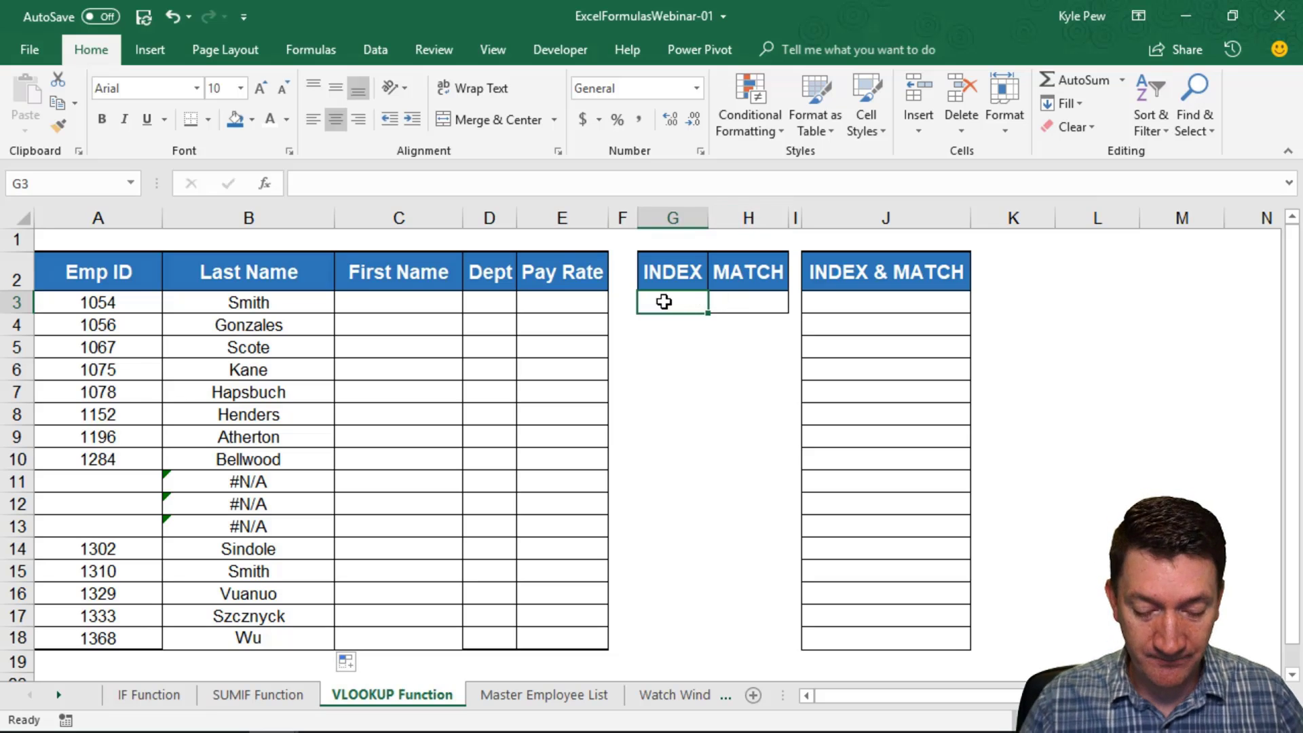
text(=index)
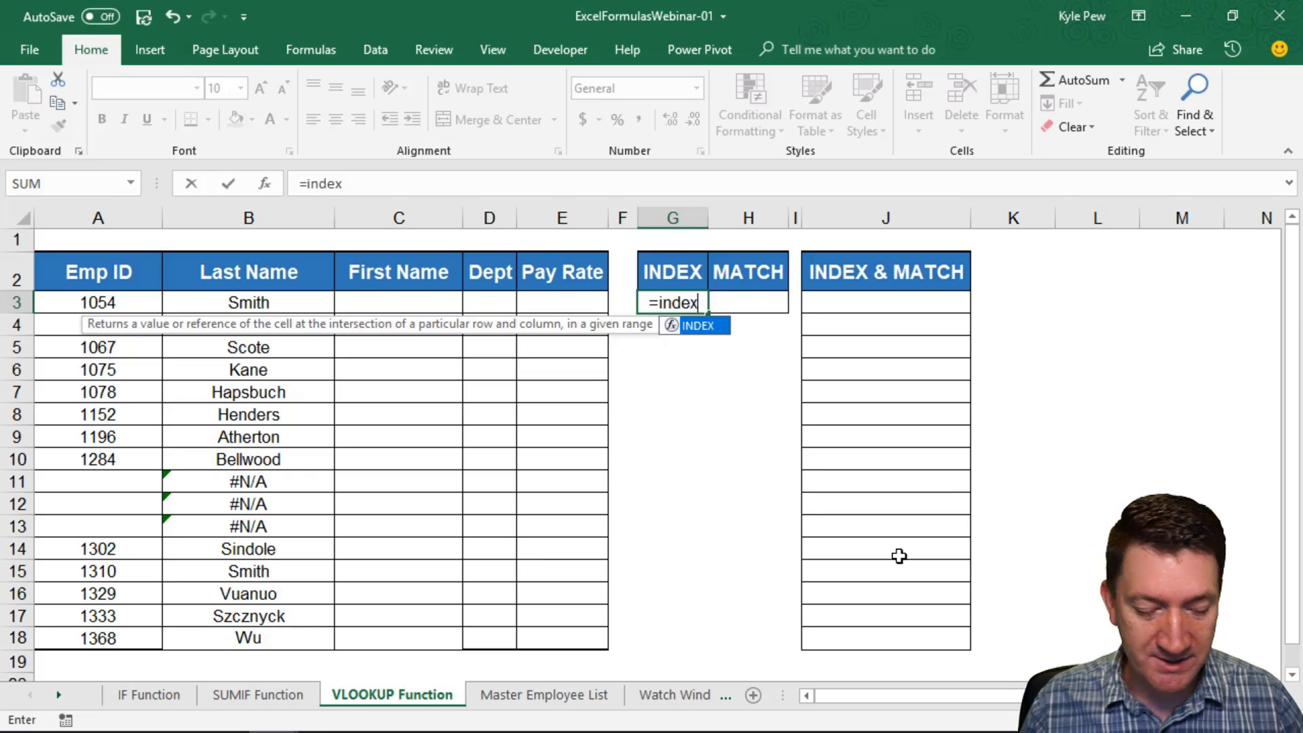
text(()
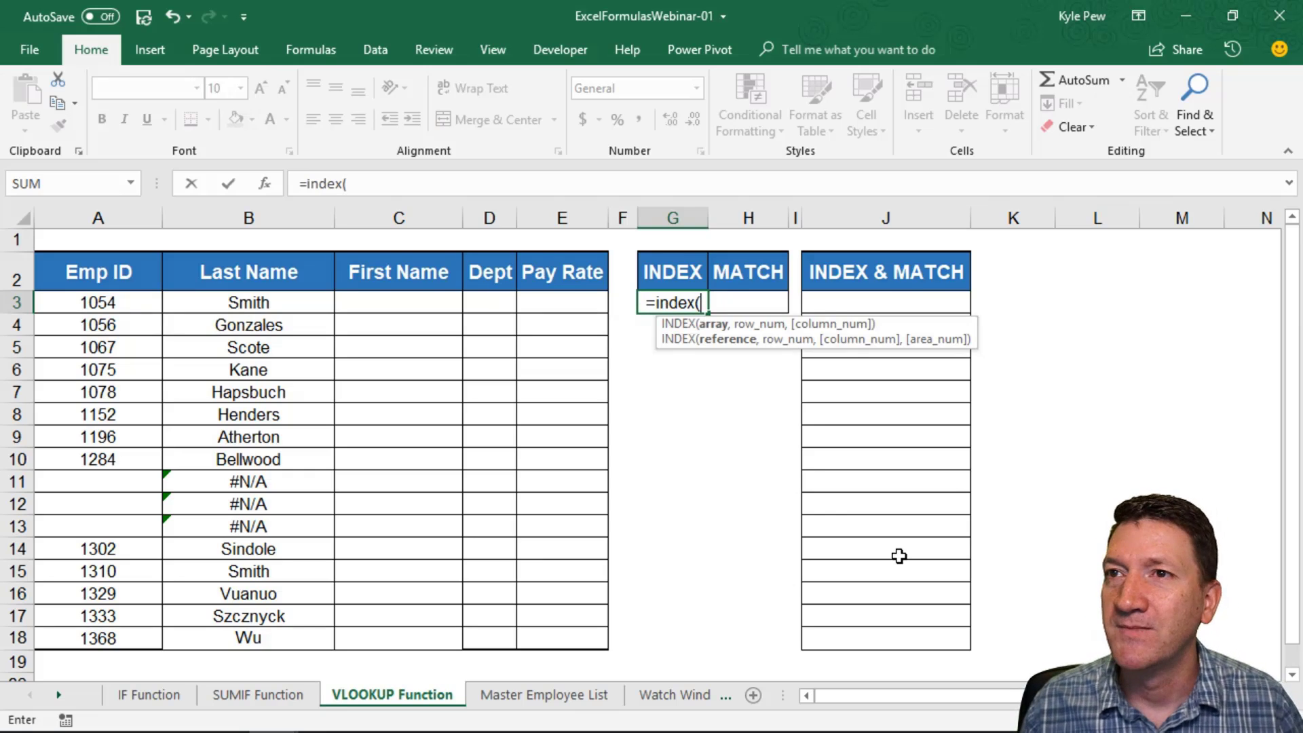
click(270, 183)
drag(372, 436, 410, 342)
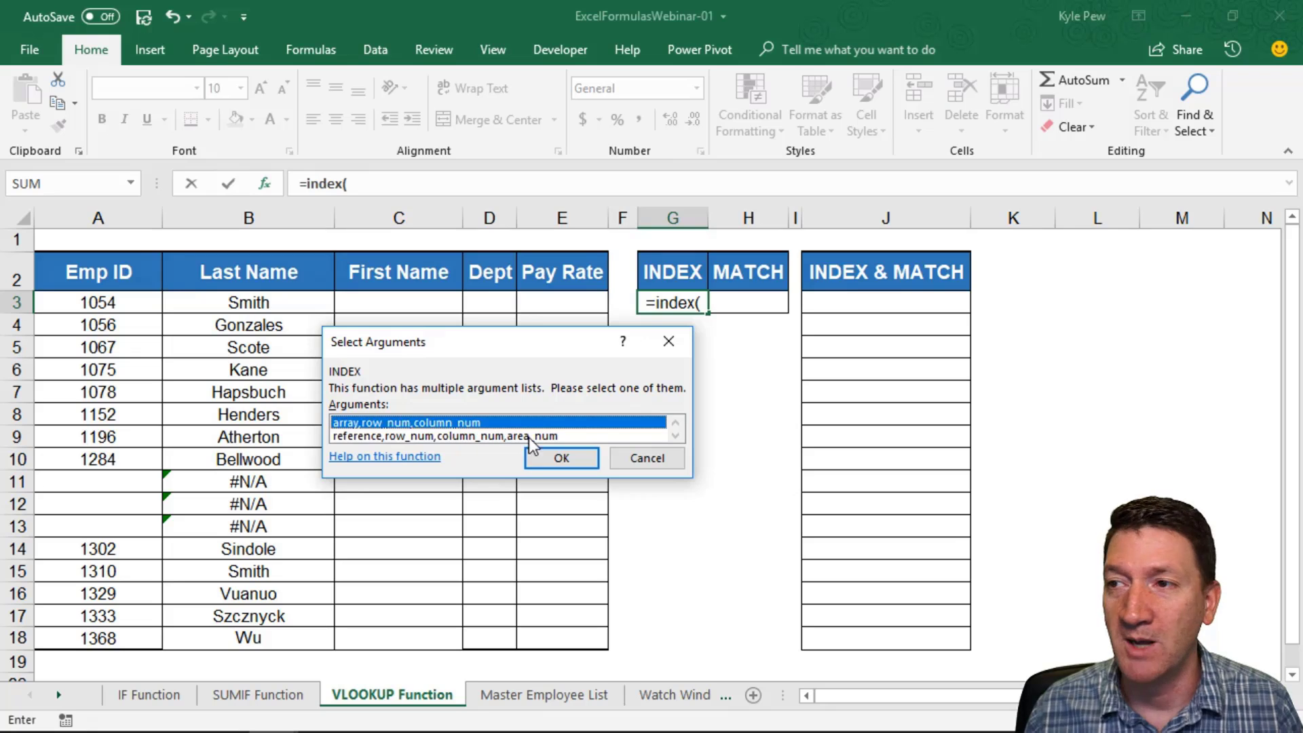
click(540, 458)
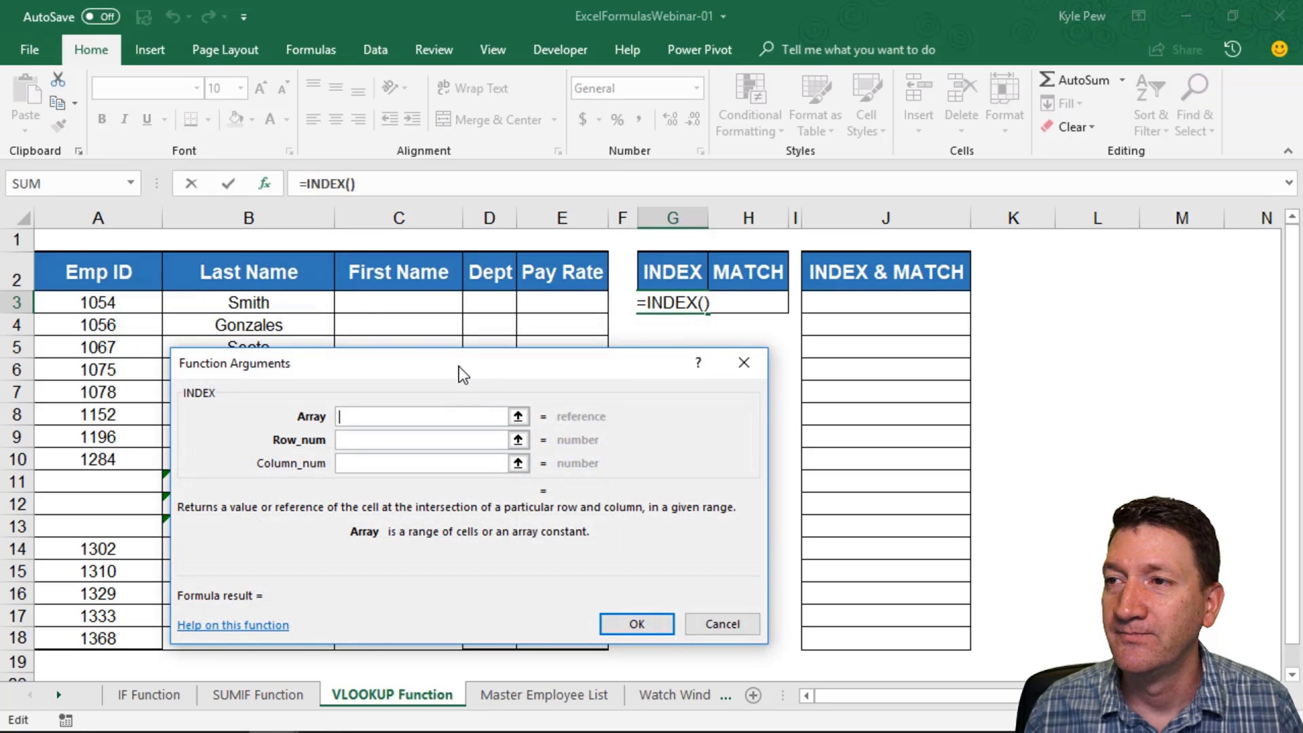
drag(456, 373, 430, 365)
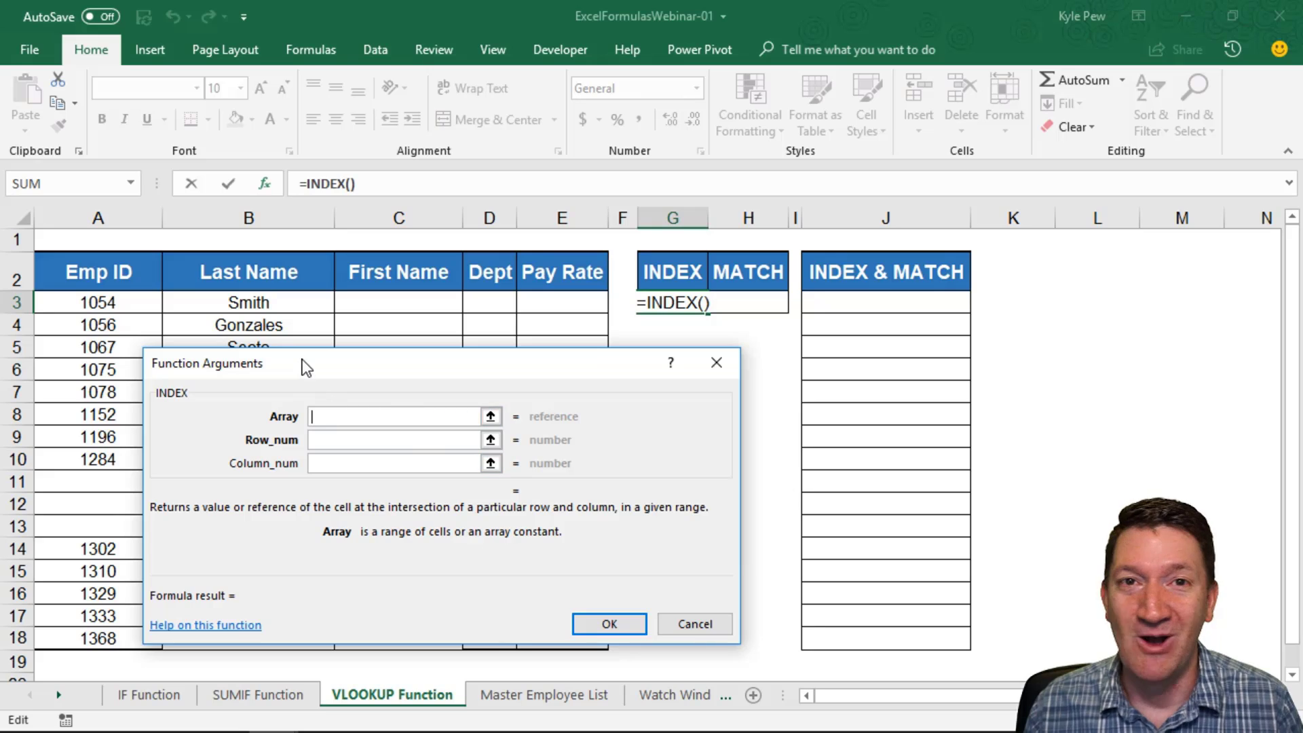
drag(304, 365, 759, 370)
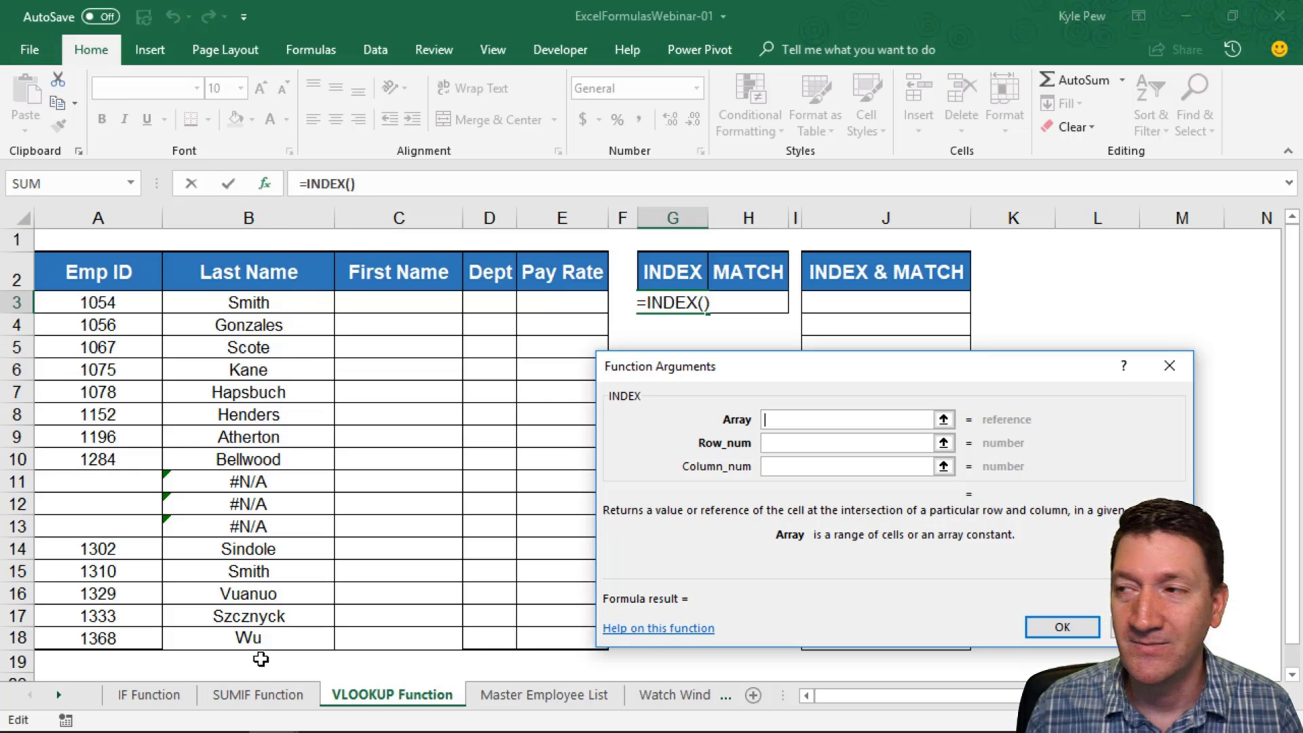
drag(686, 373, 449, 350)
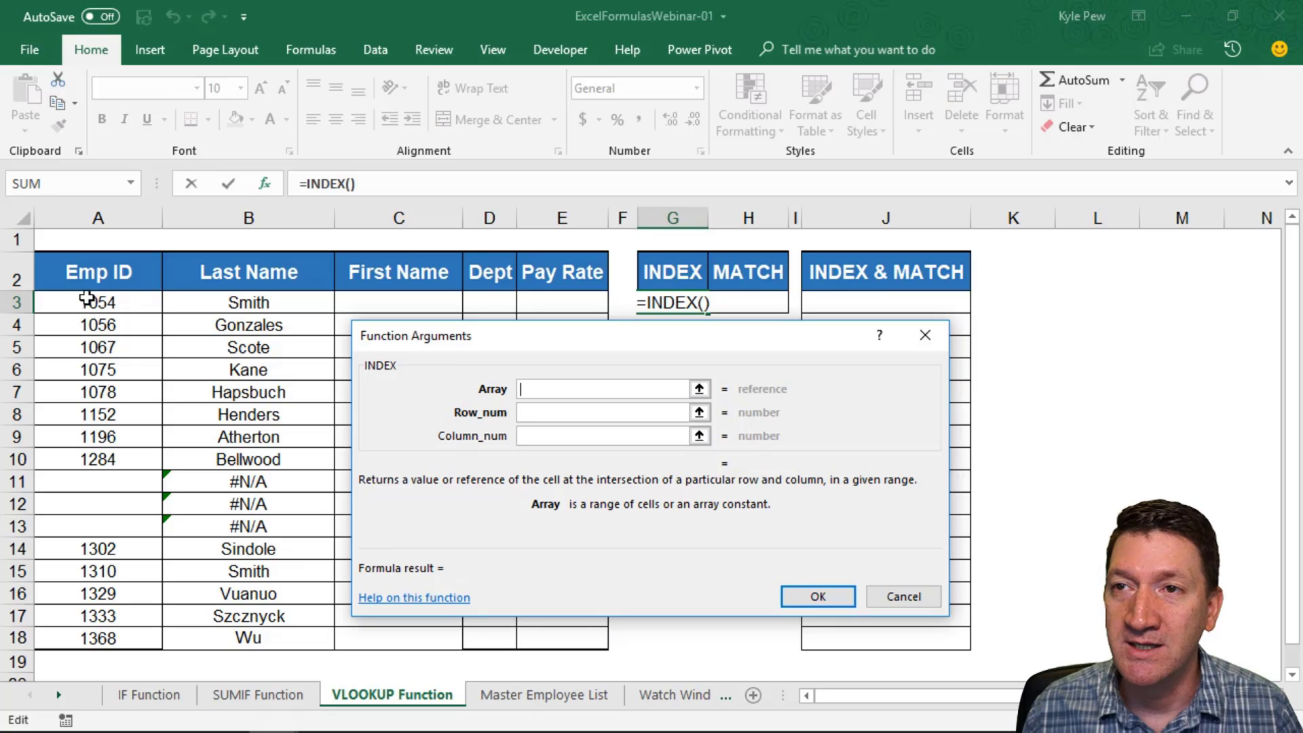
- Set the INDEX array to the employee IDs in A3:A18, use row number 4, and complete the formula
drag(88, 299, 86, 640)
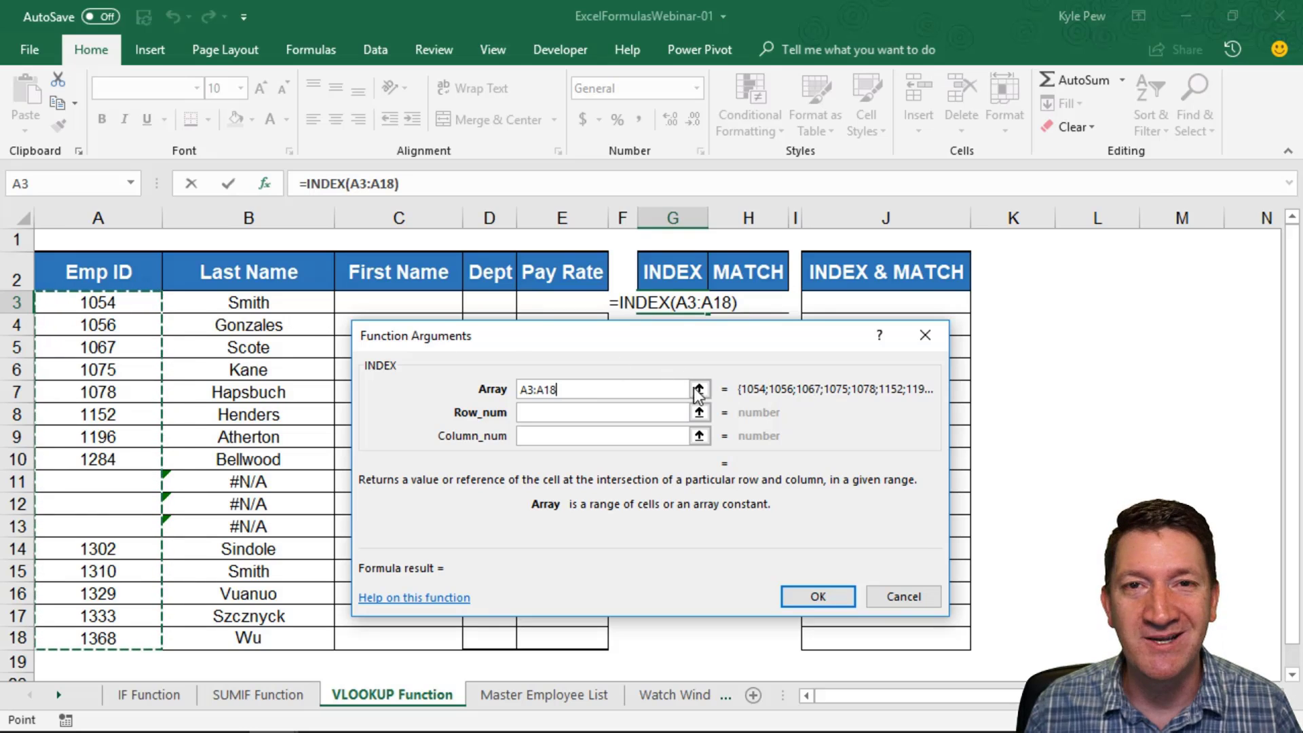
click(549, 413)
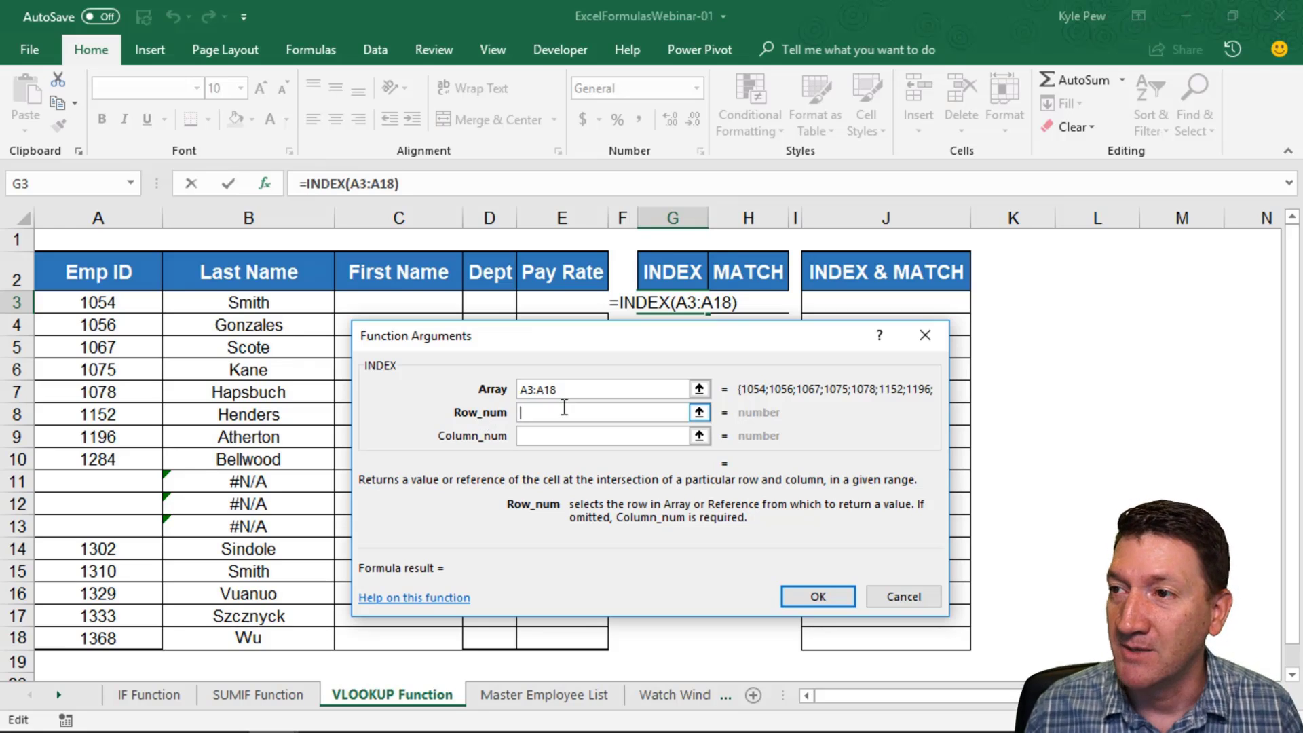
text(4)
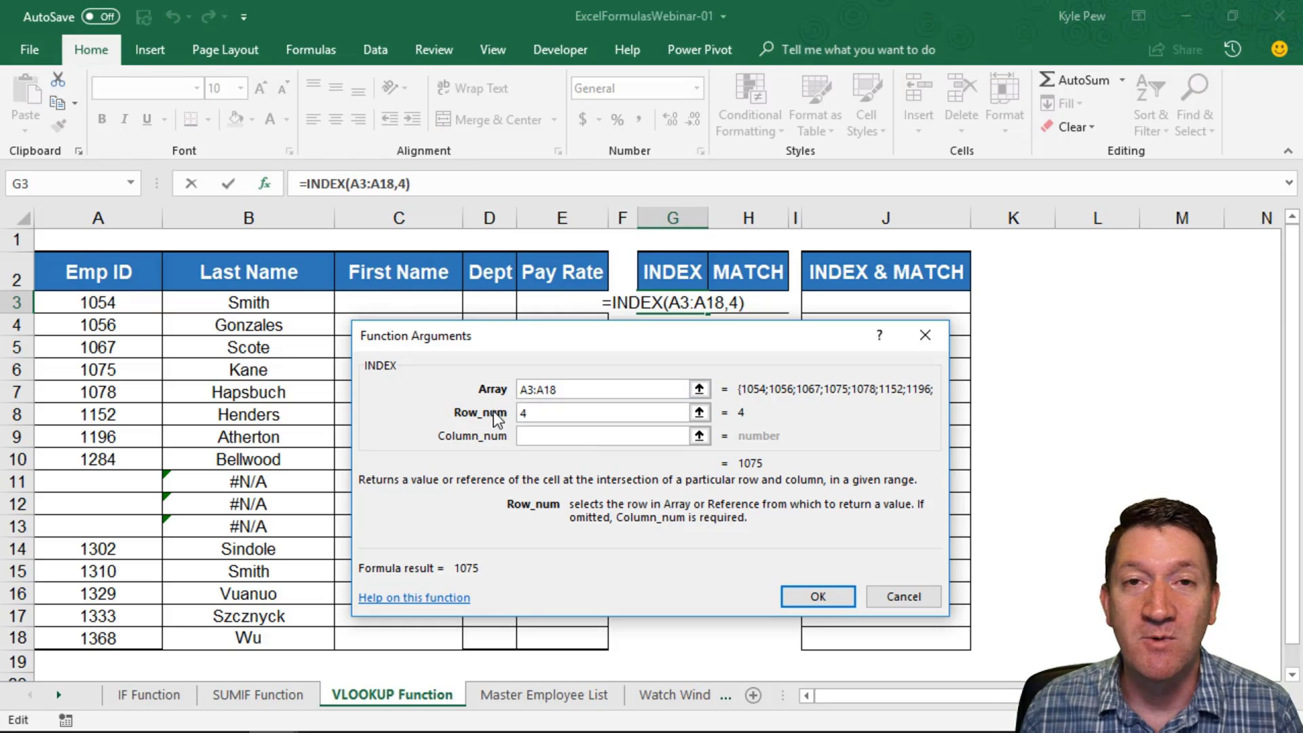
click(785, 595)
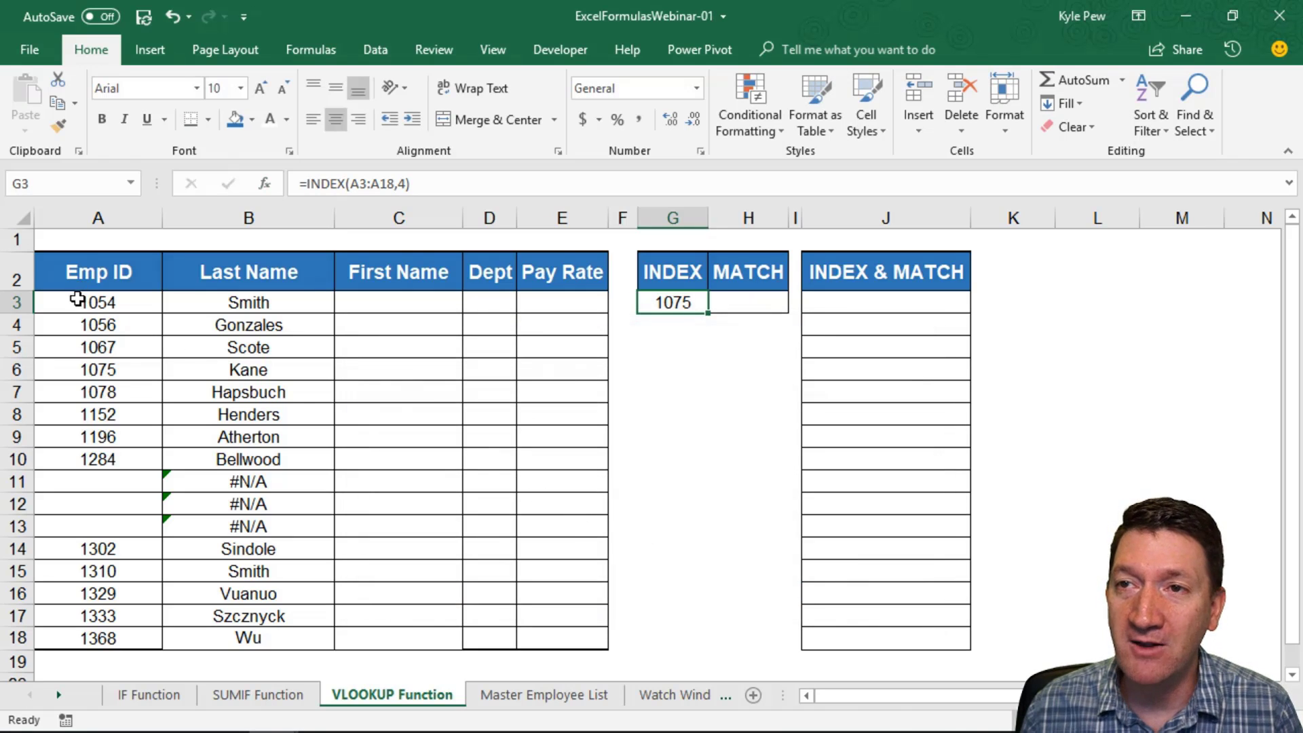
drag(79, 299, 95, 634)
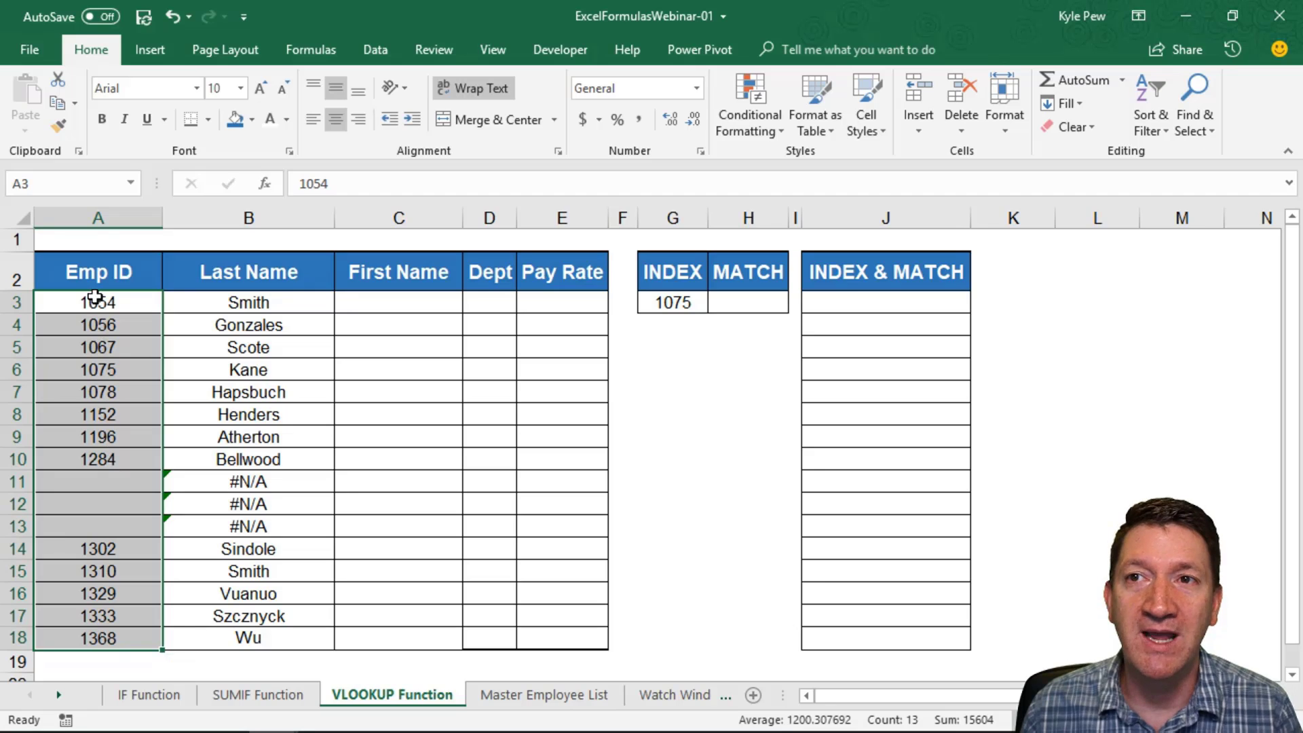
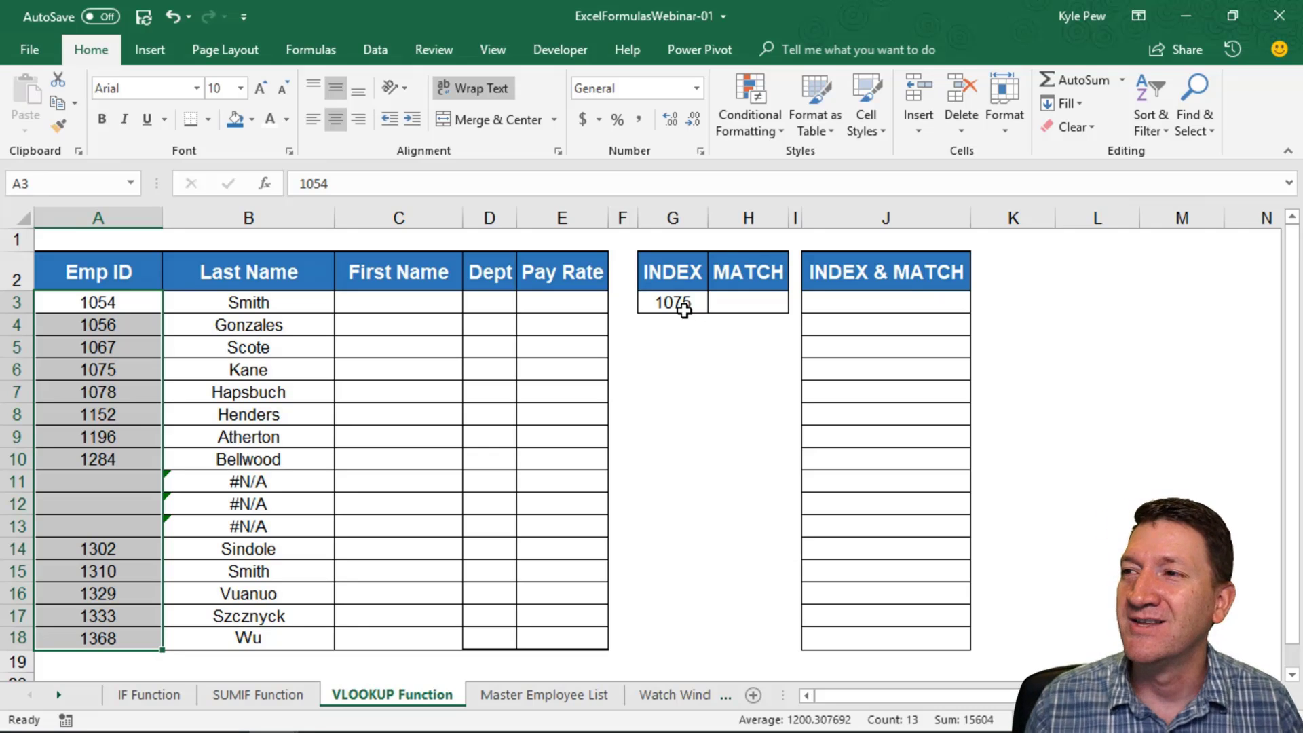
- Start a MATCH function in H3 with the INDEX result in G3 as its lookup value
click(720, 303)
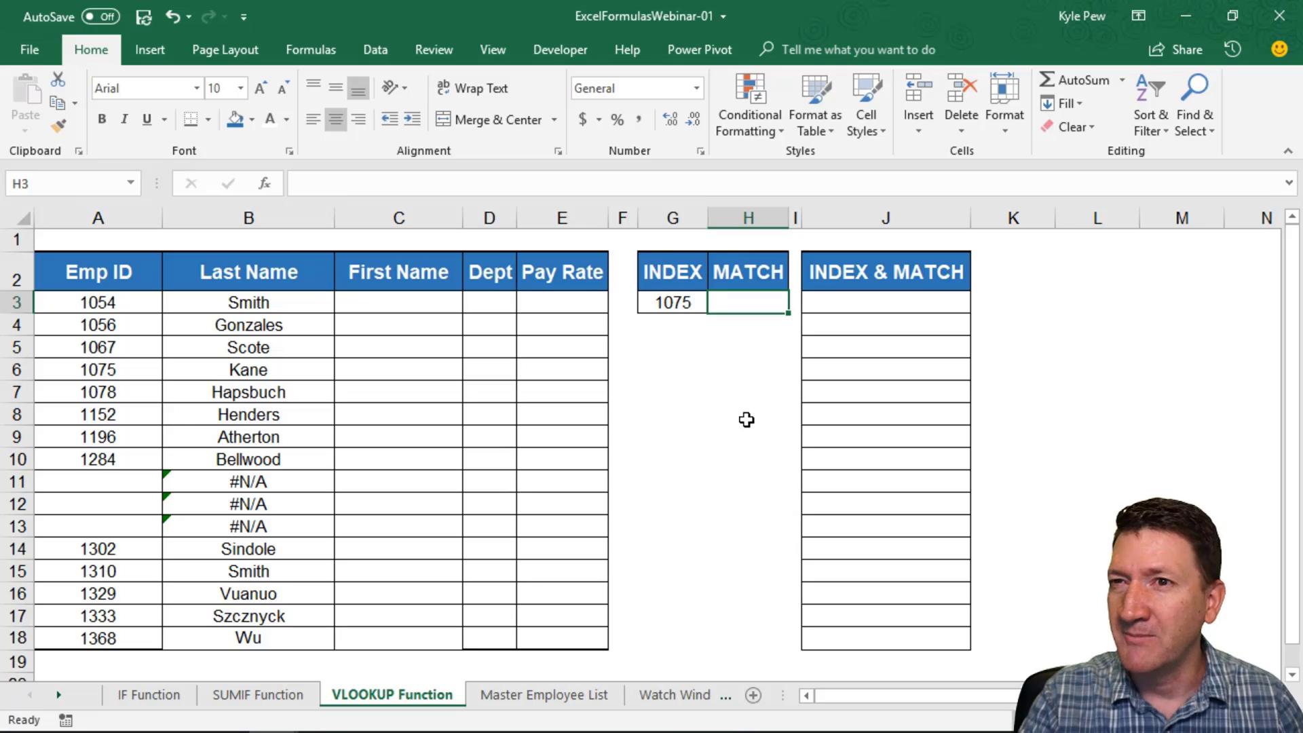
text(=match()
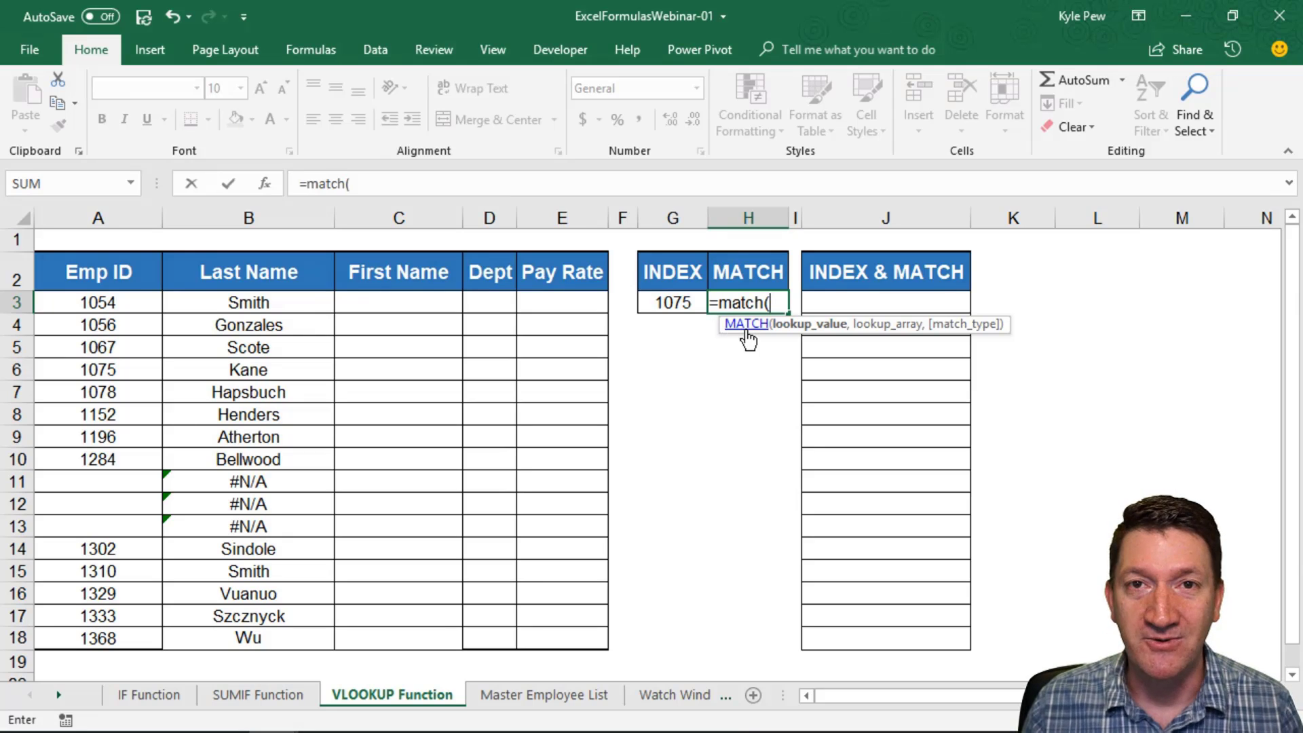
click(265, 185)
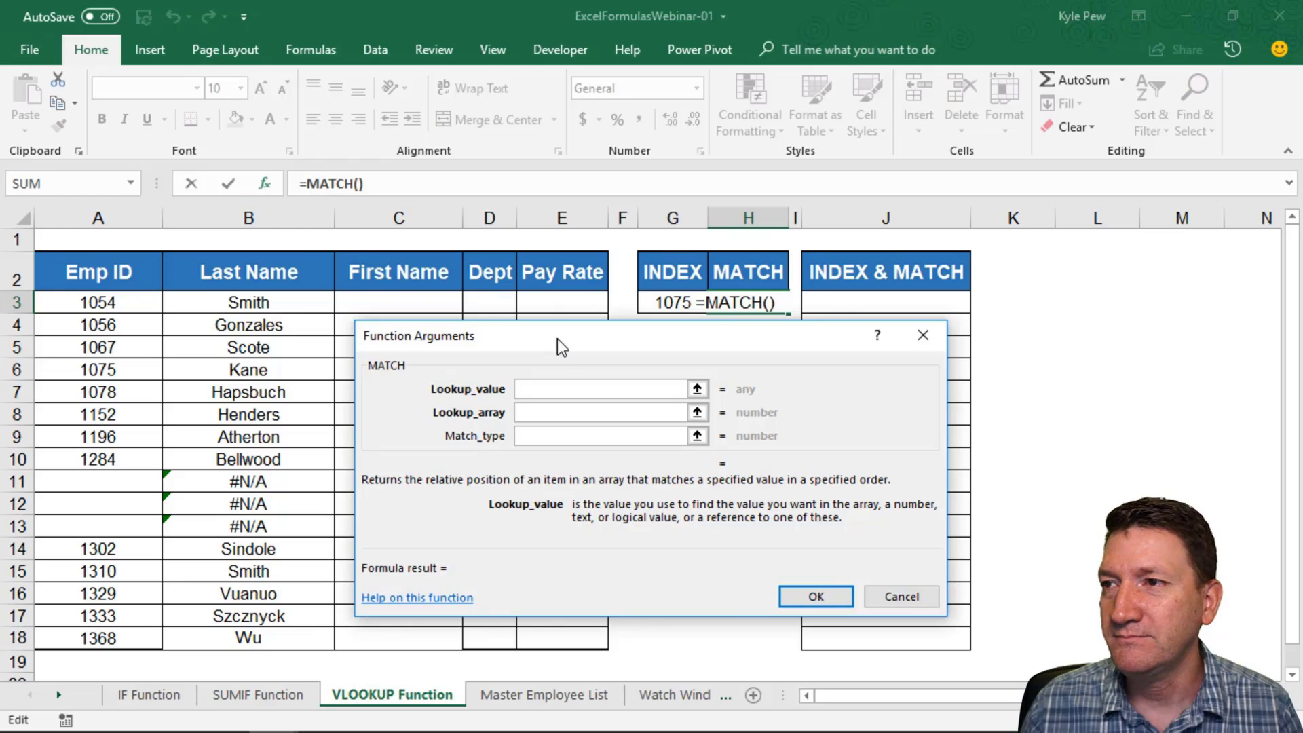
drag(556, 339, 369, 337)
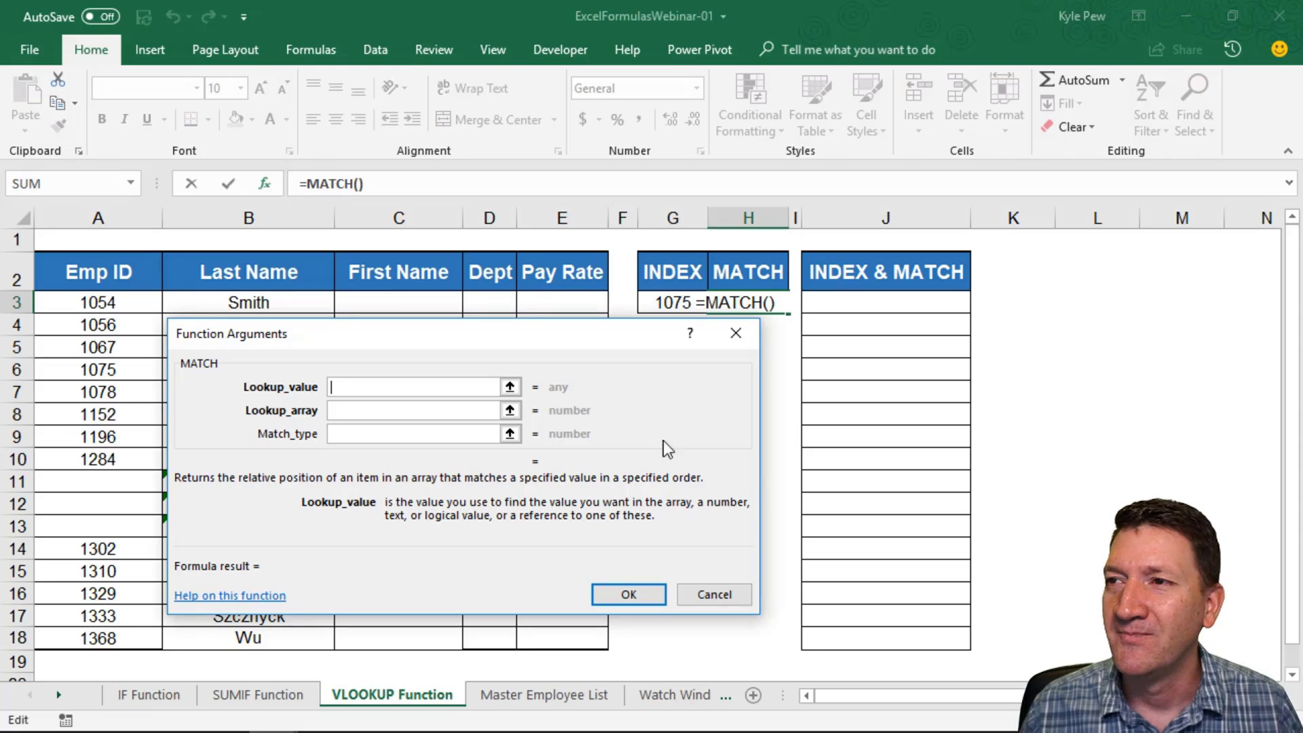
drag(571, 332, 698, 400)
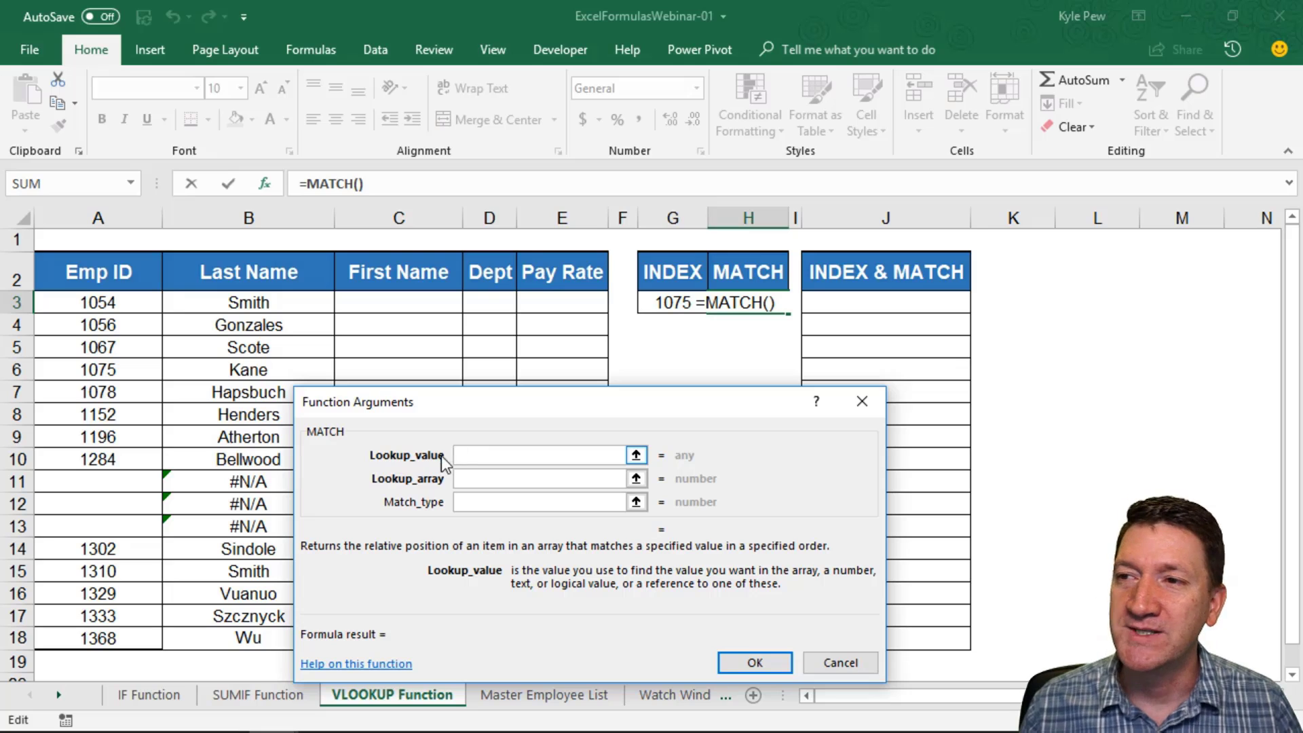
click(662, 303)
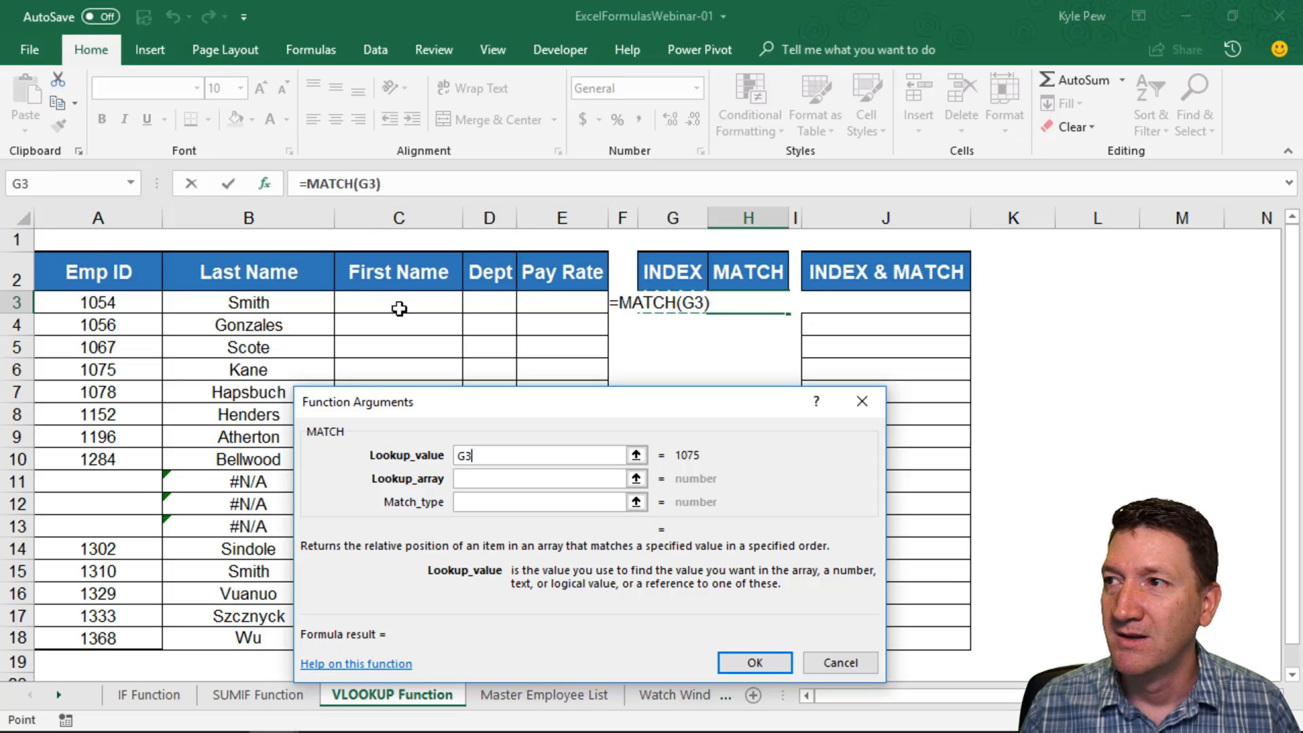
- Complete the MATCH formula with the employee IDs in A3:A18 as lookup array and match type 0
click(475, 478)
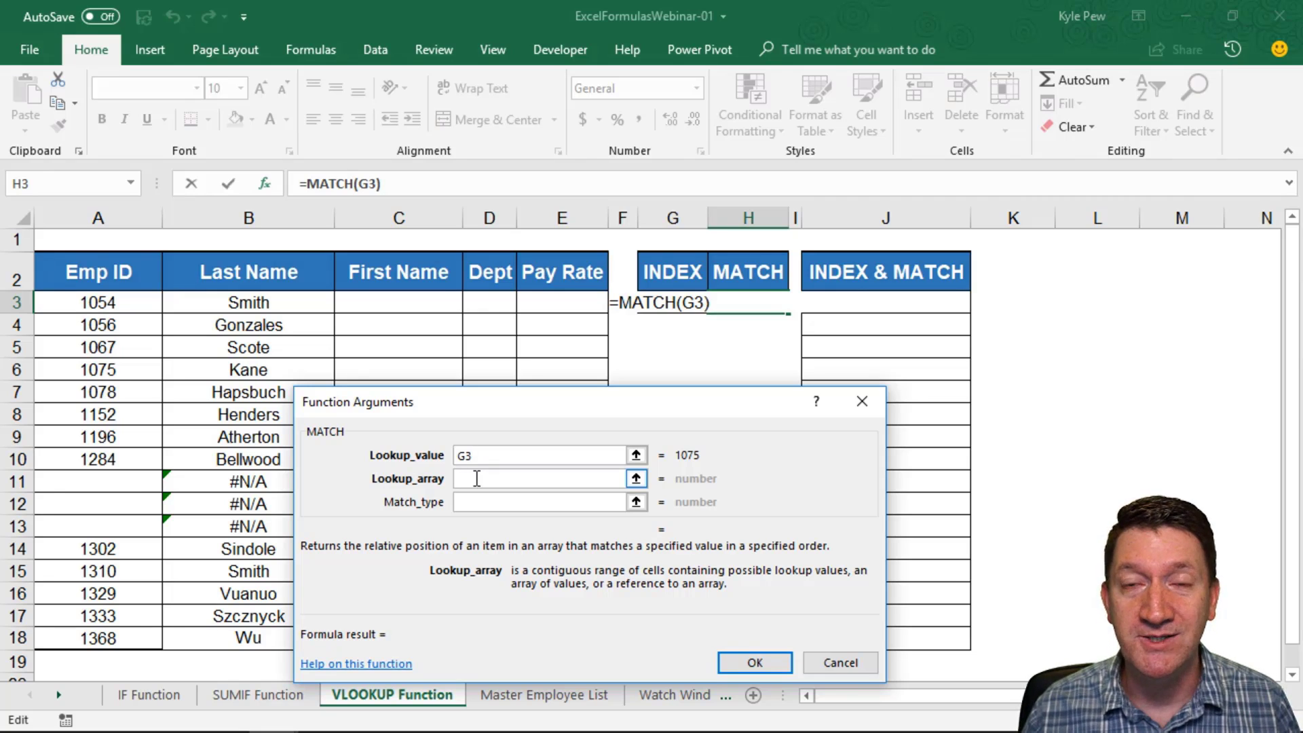
click(106, 304)
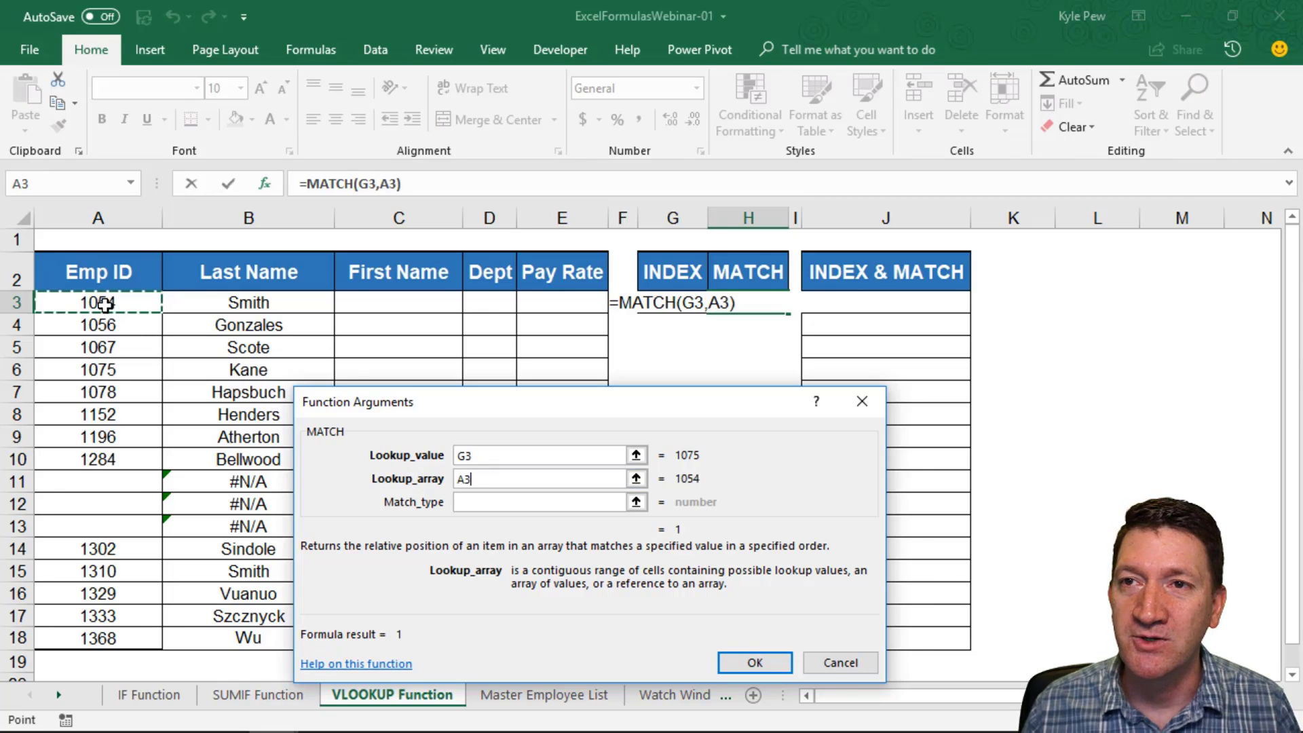
drag(105, 305, 93, 637)
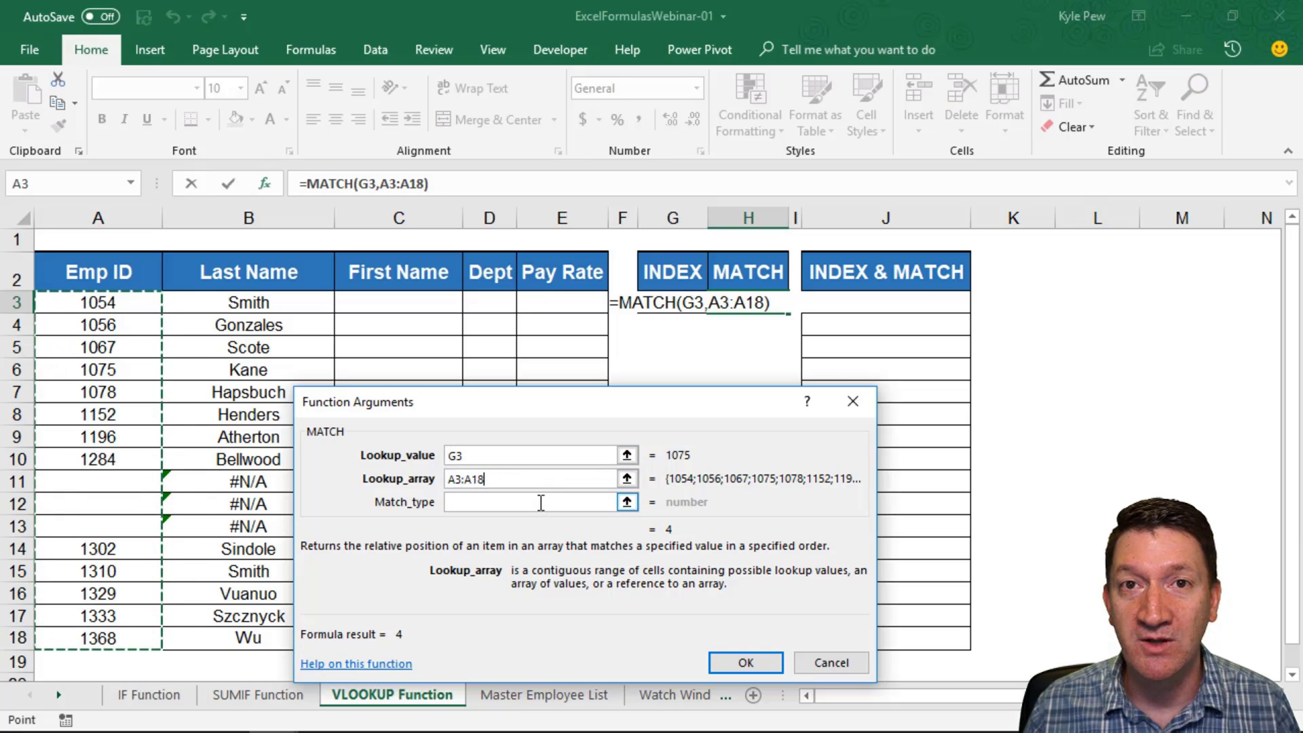
click(476, 503)
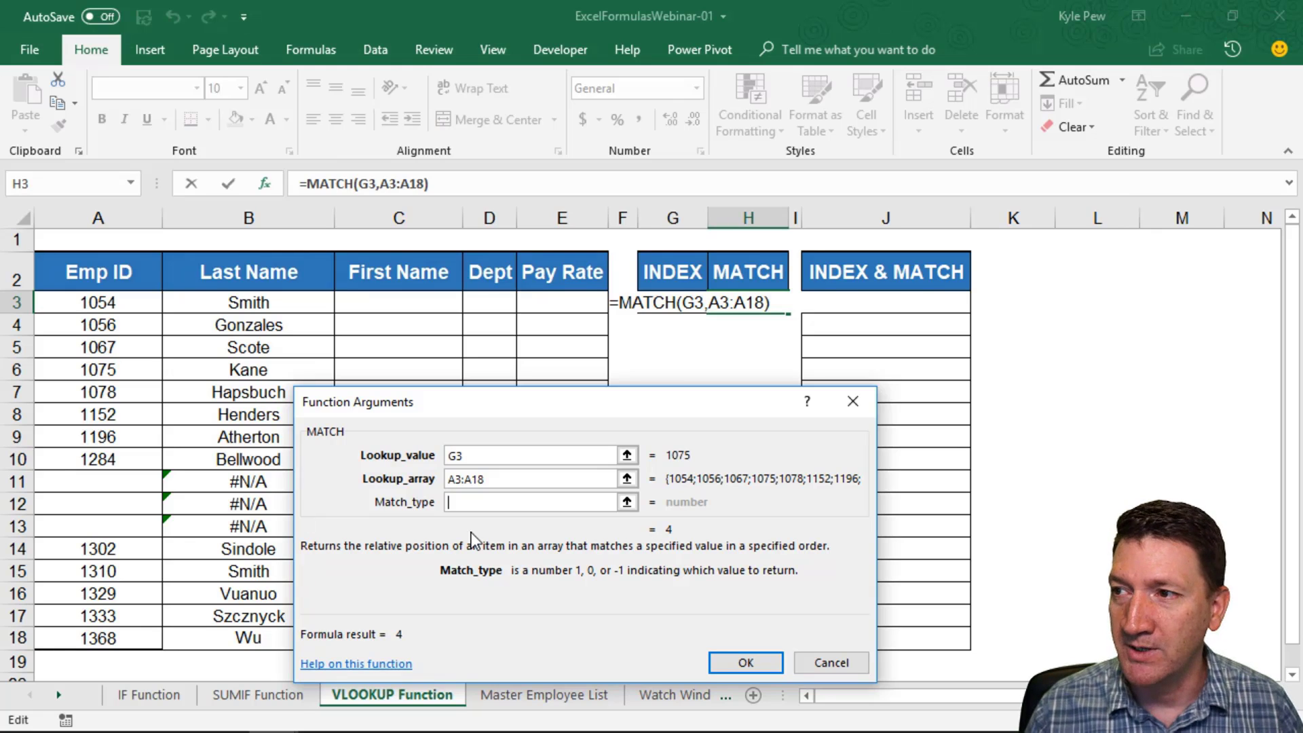
text(0)
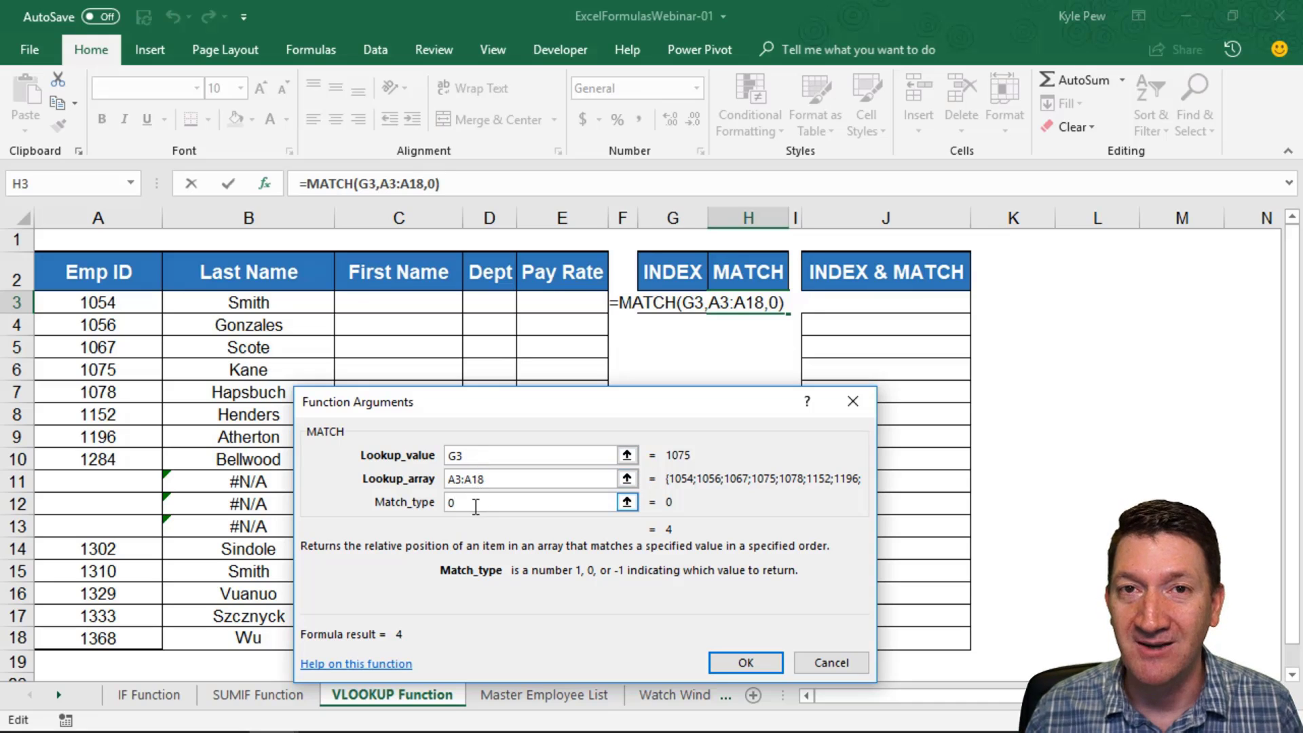
click(745, 663)
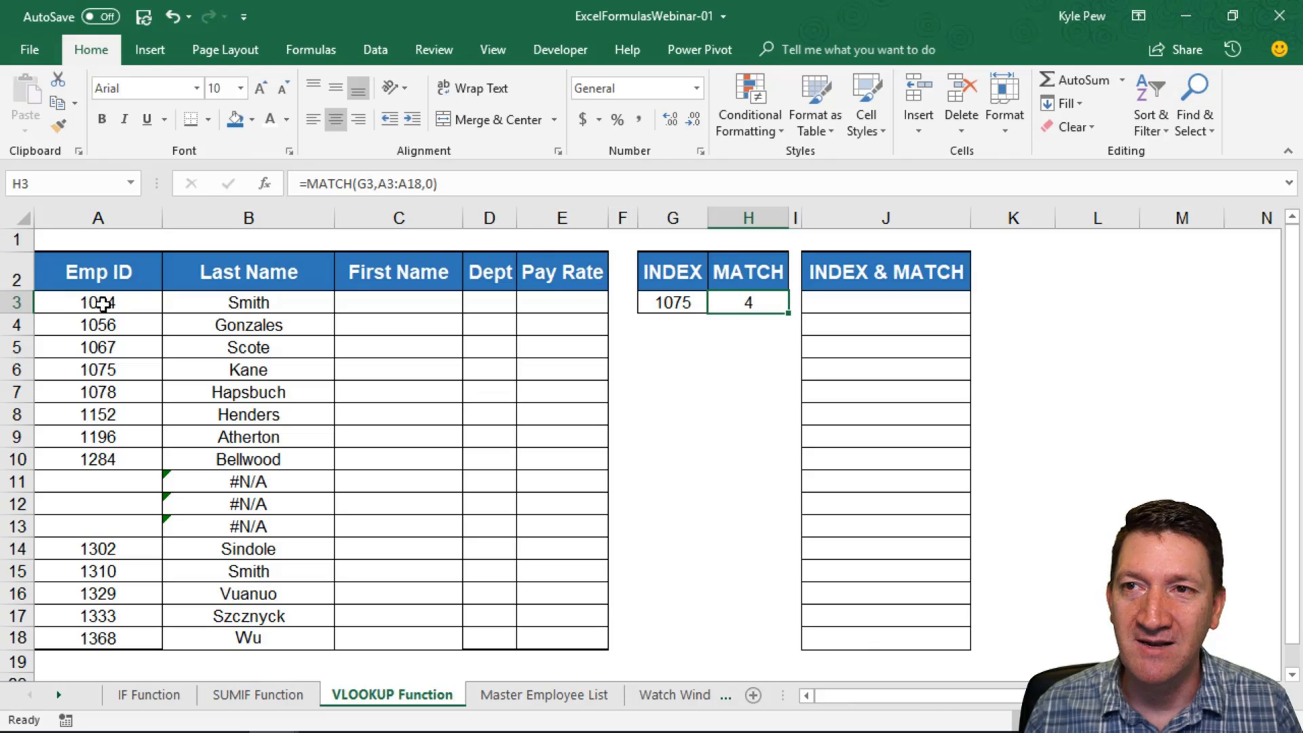
drag(96, 303, 91, 641)
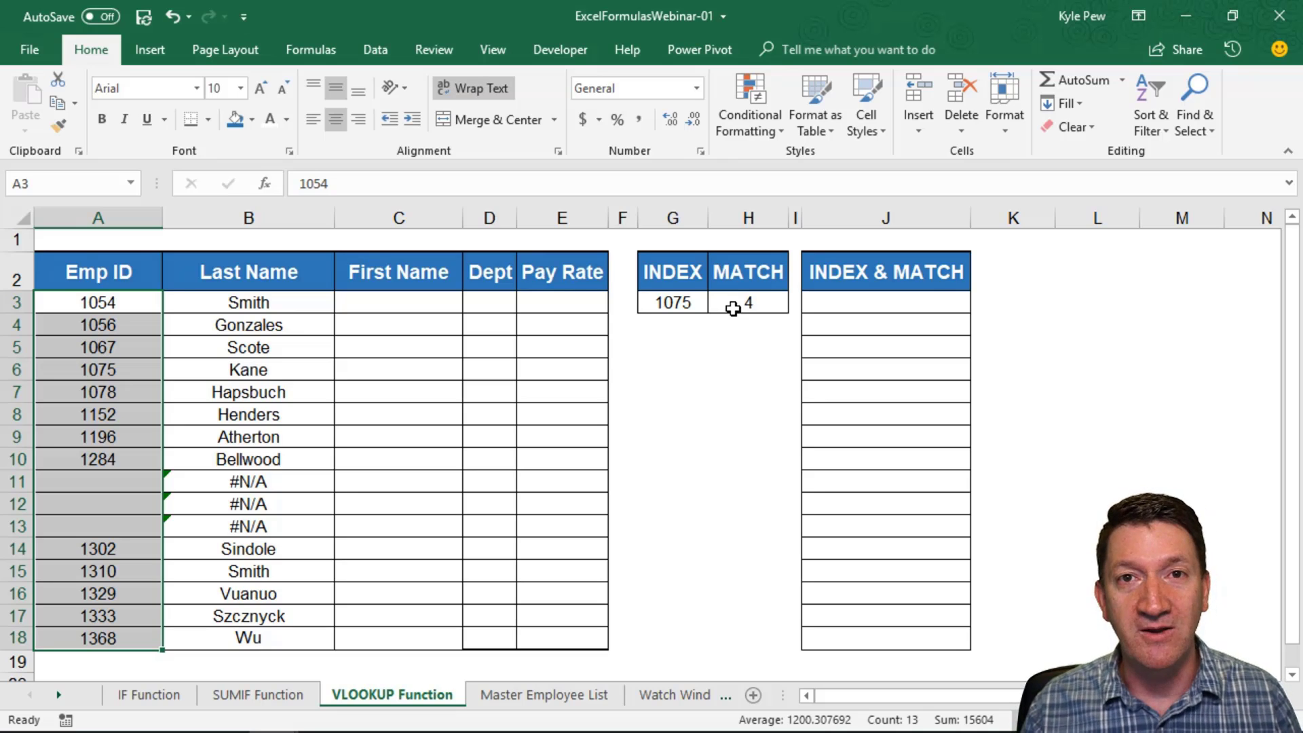
- Start an INDEX function in J3 of the INDEX & MATCH column using the array,row_num,column_num argument list
click(829, 302)
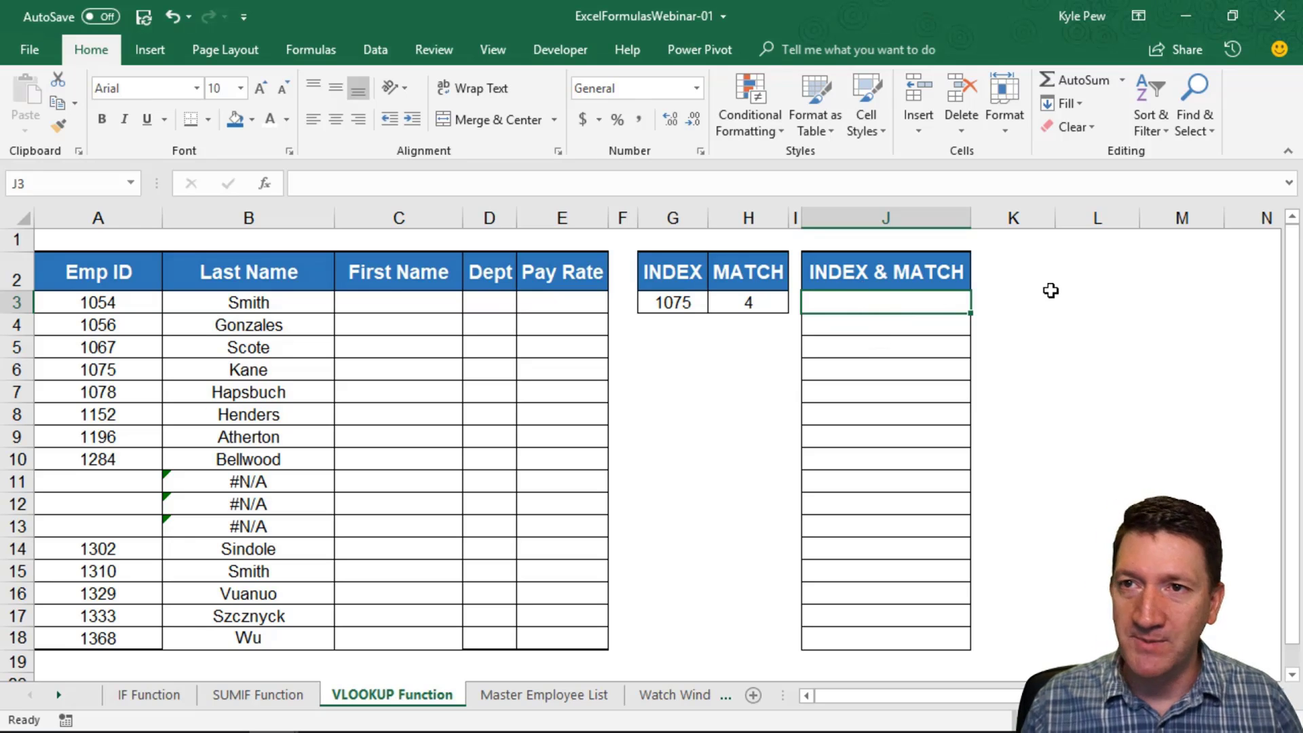
text(=index)
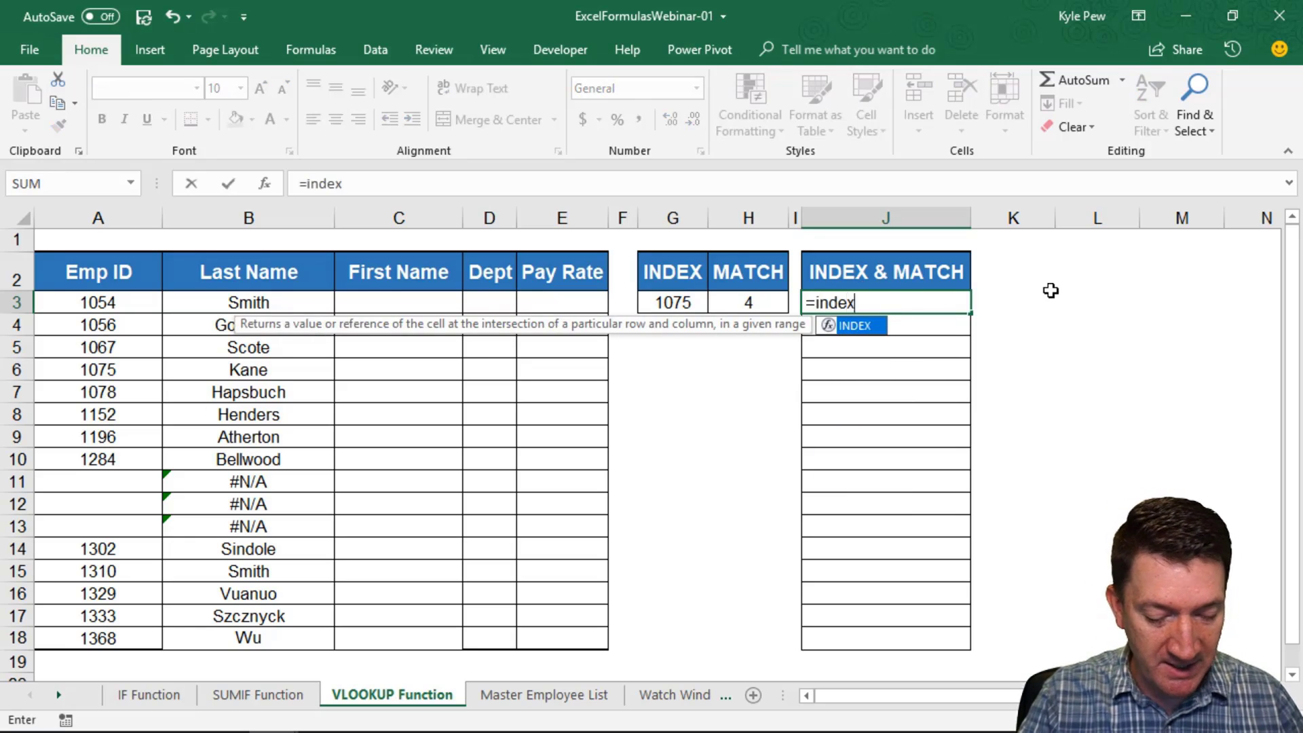
text(()
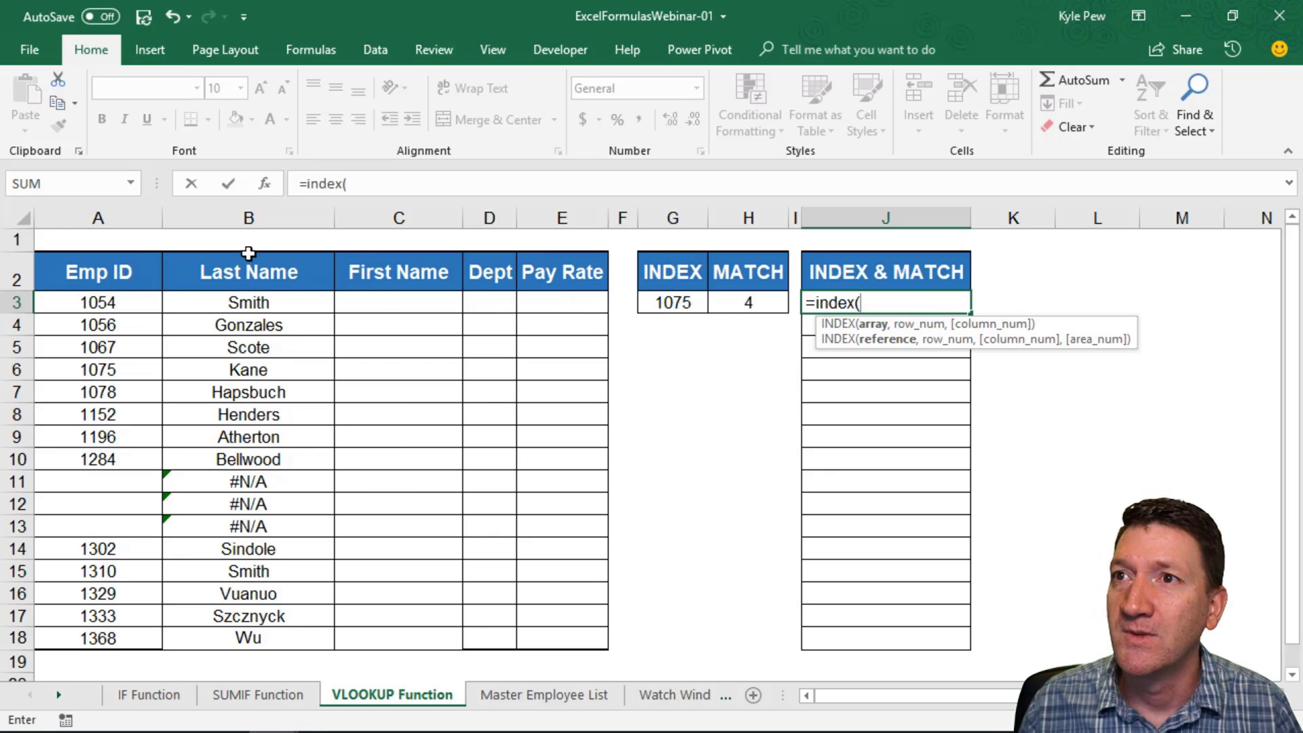
click(264, 184)
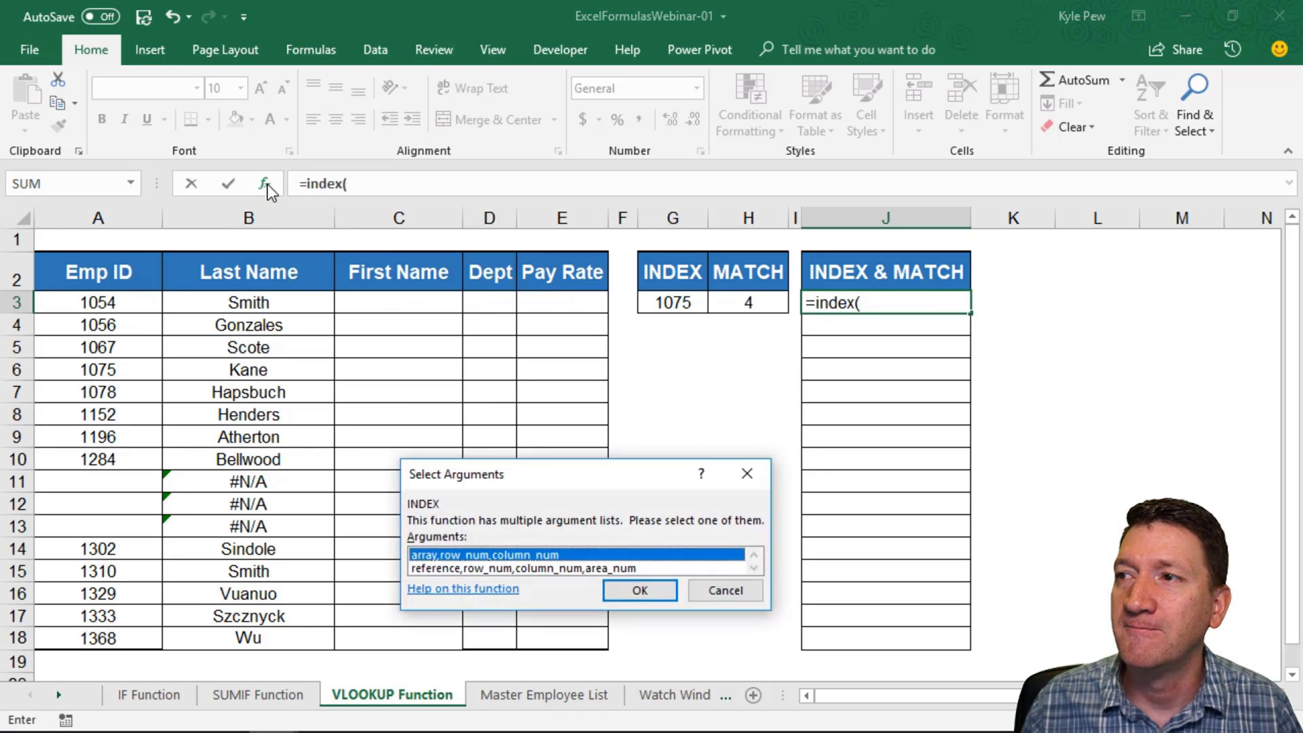
click(635, 590)
drag(498, 406, 482, 345)
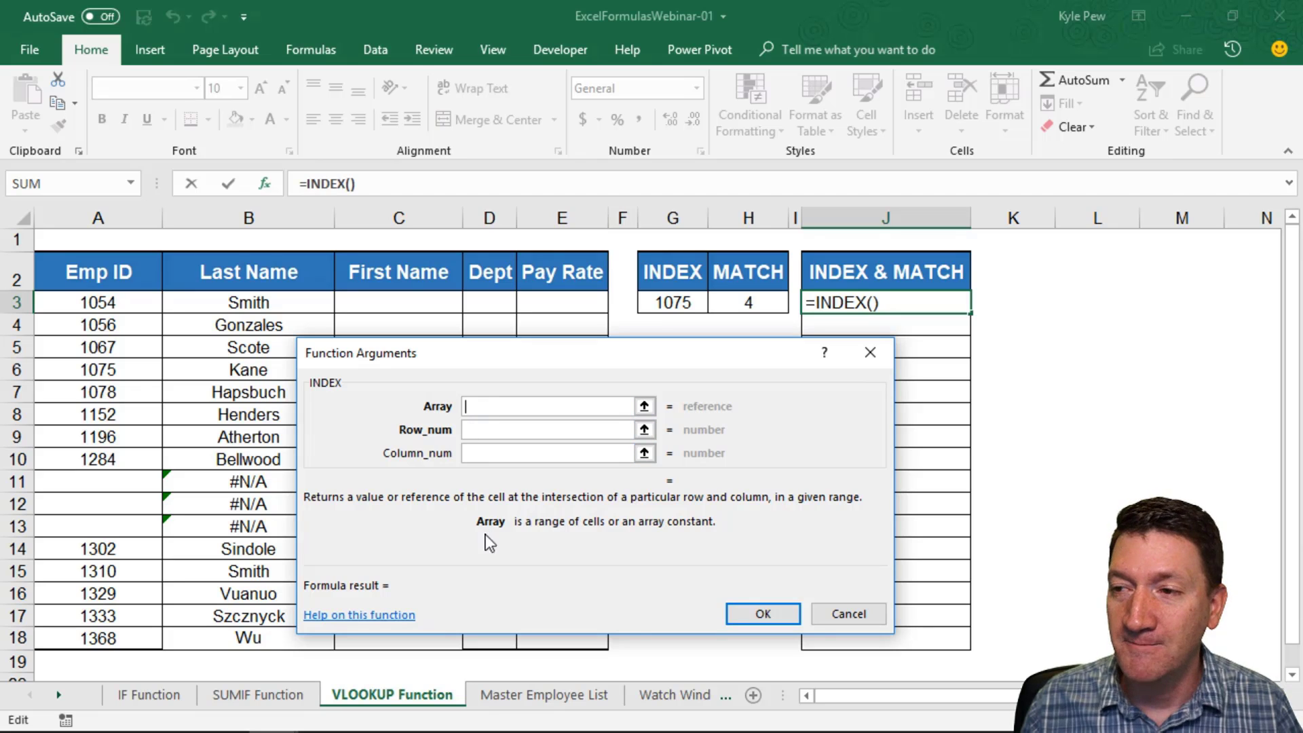
- Set the INDEX array to the first names in C2:C38 of the Master Employee List sheet as an absolute reference
click(545, 696)
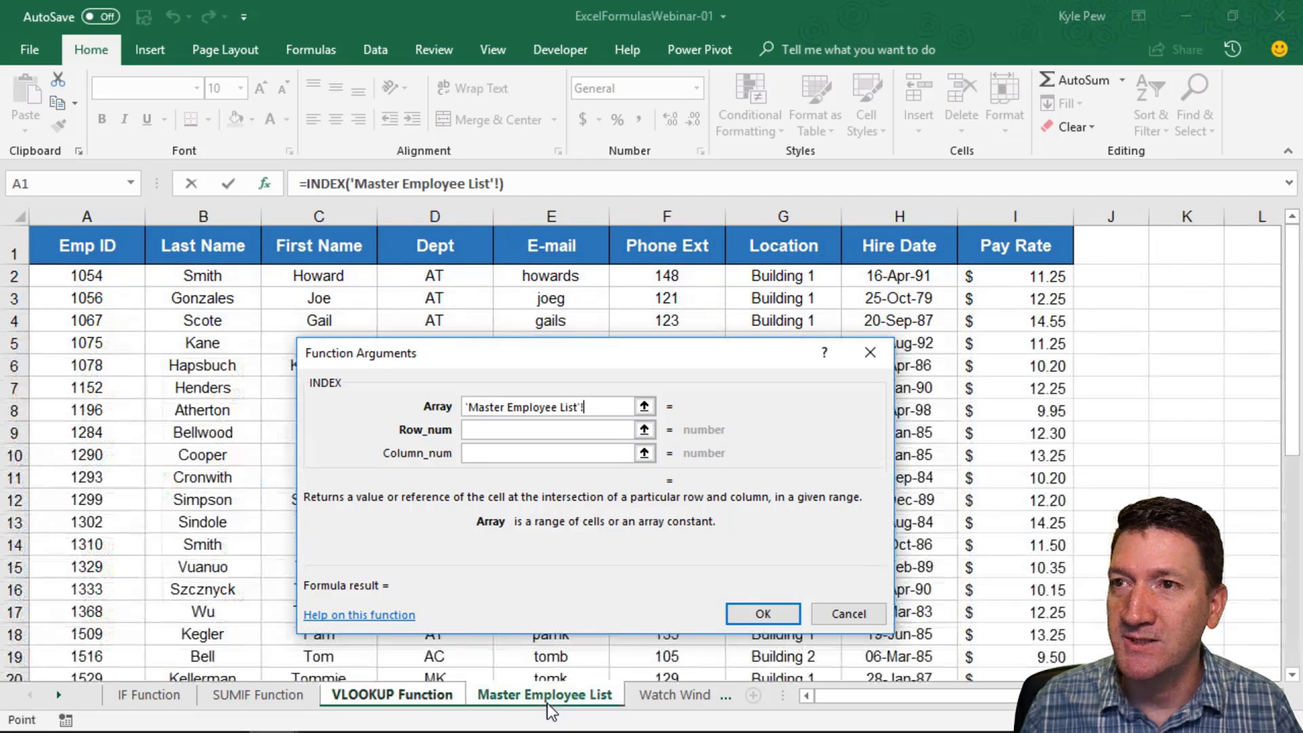
click(294, 277)
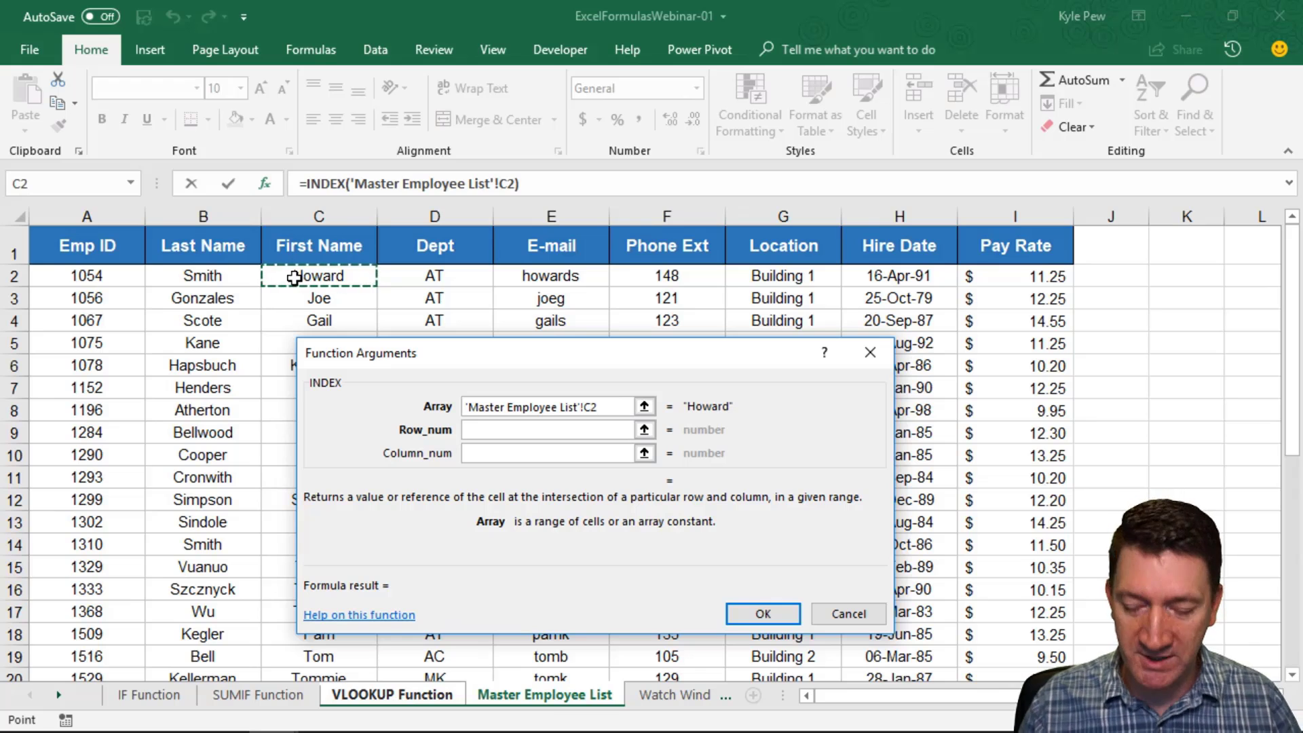
key(ctrl+shift+Down)
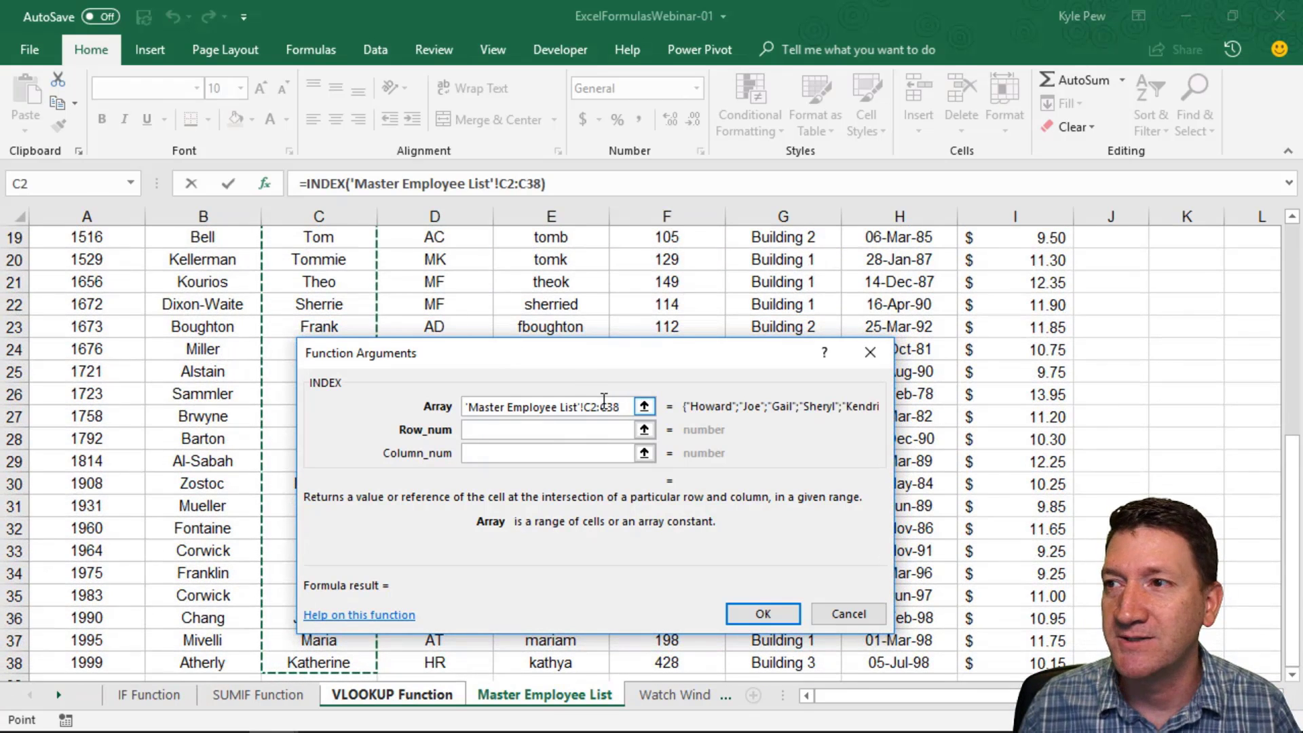
drag(619, 407, 594, 410)
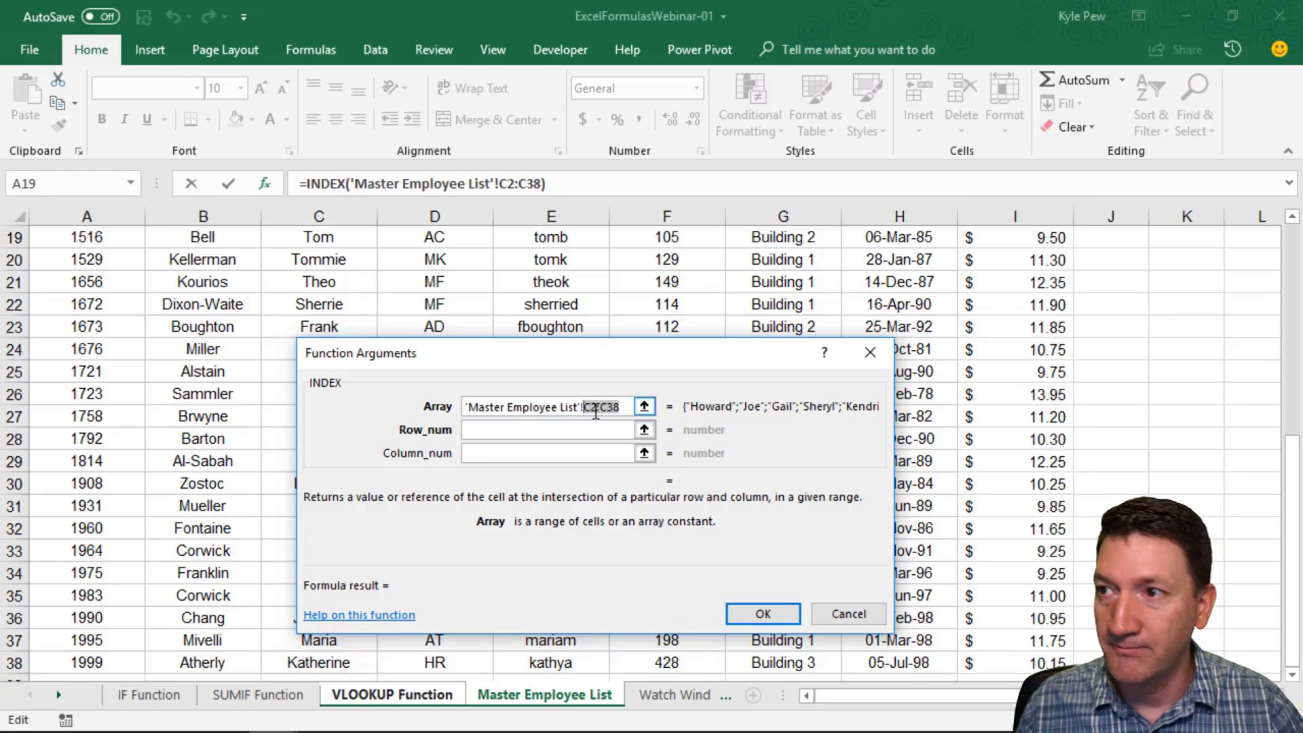
key(F4)
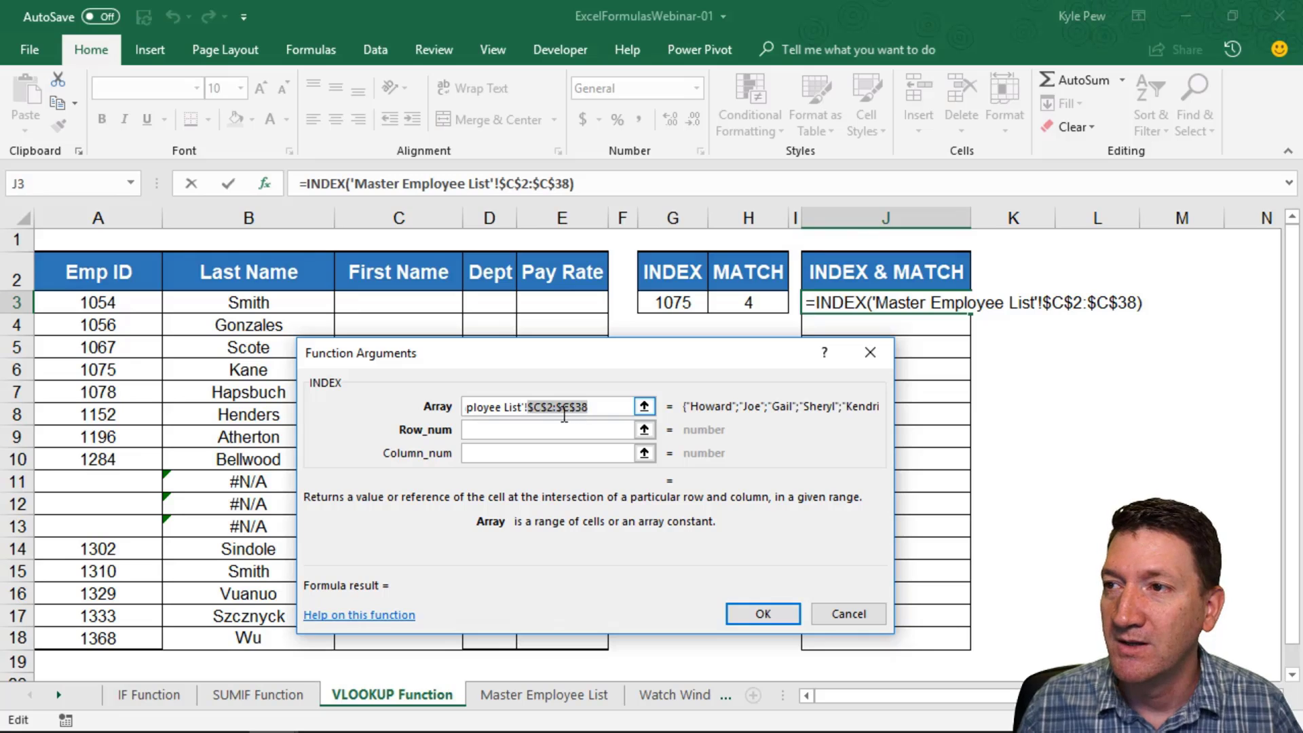
- Nest a MATCH function as the row number of the INDEX formula, with A3 as its lookup value
click(478, 429)
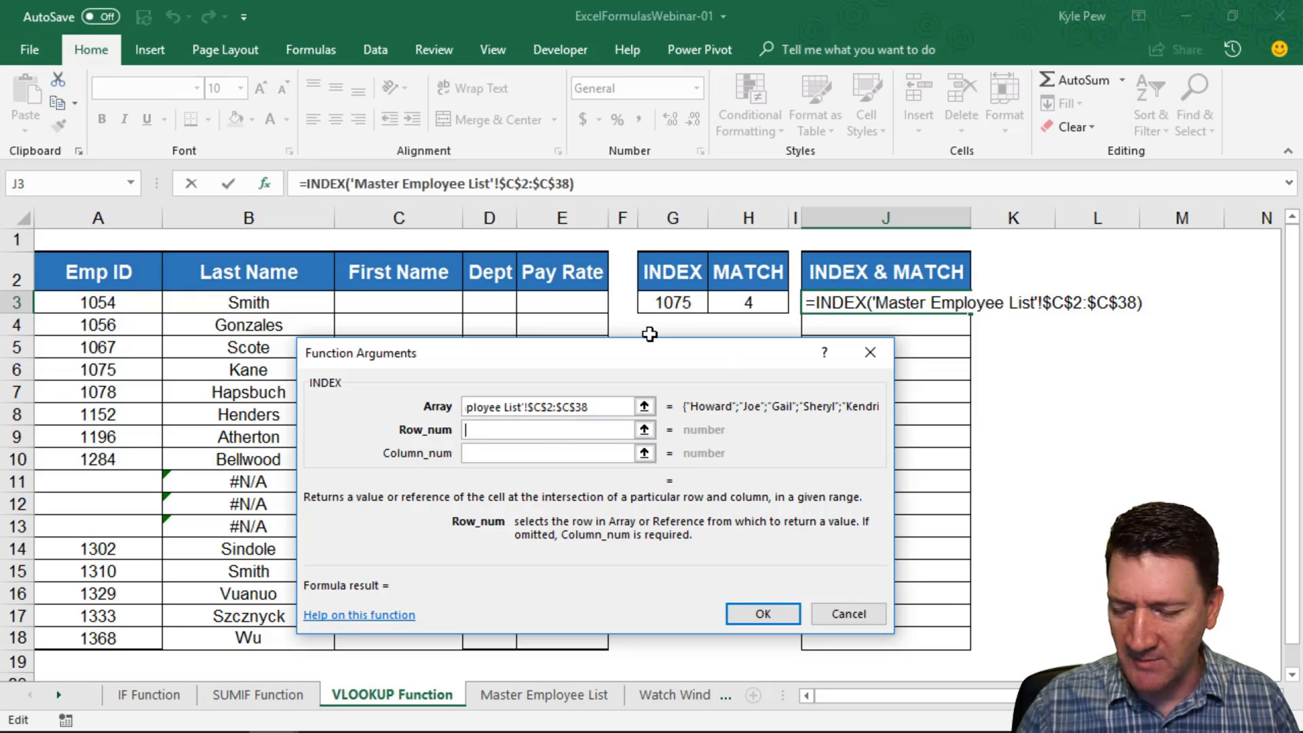
text(4)
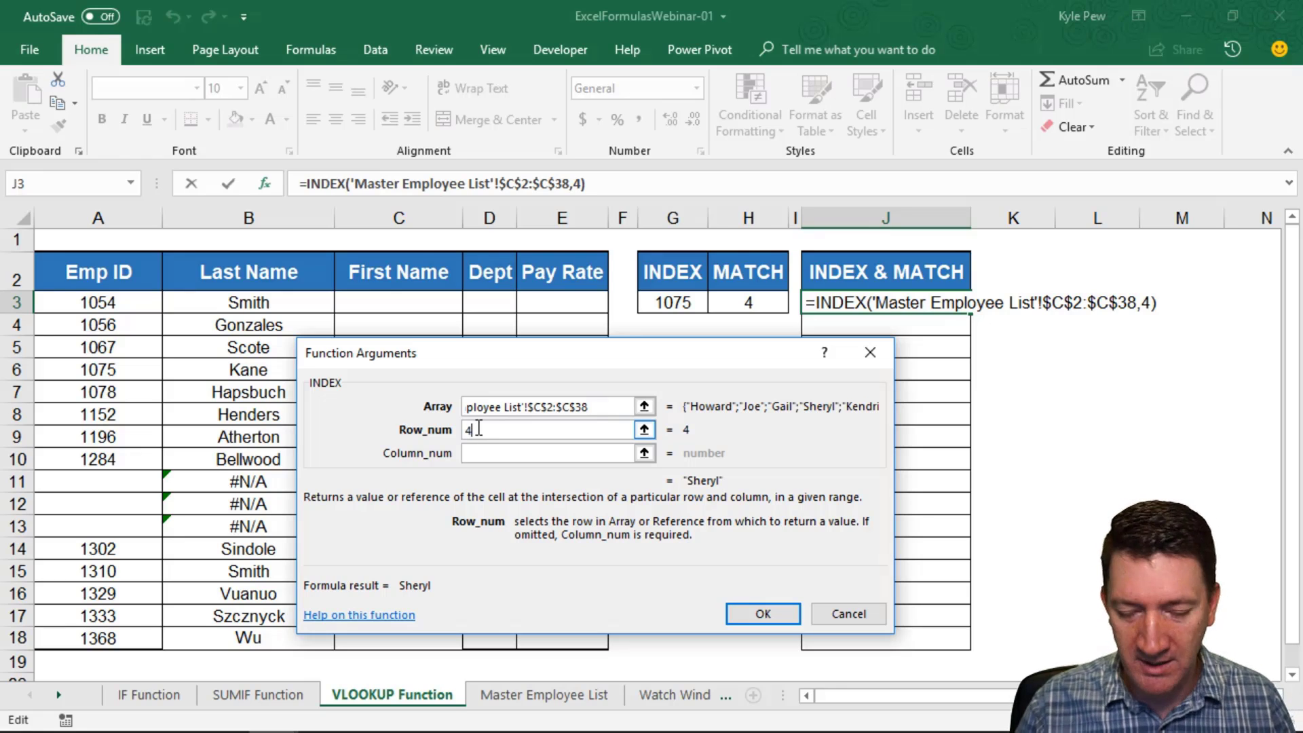
key(BackSpace)
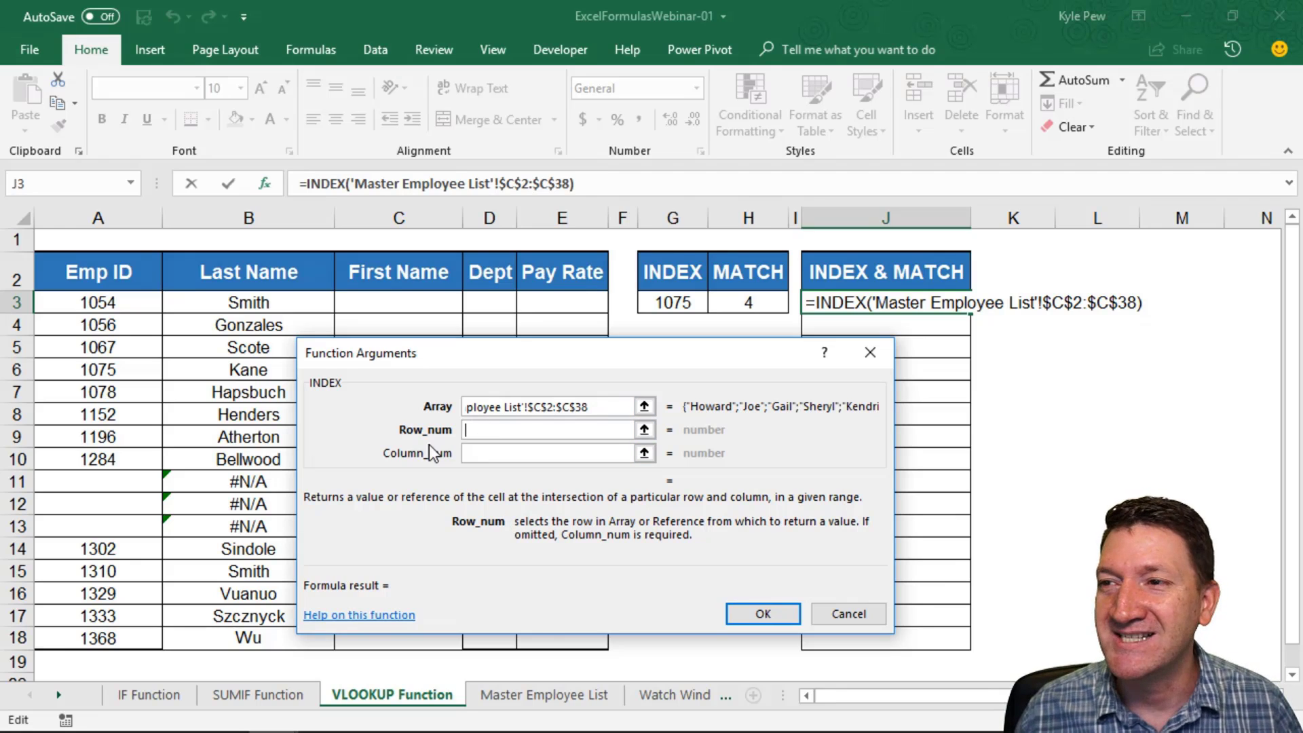
text(match)
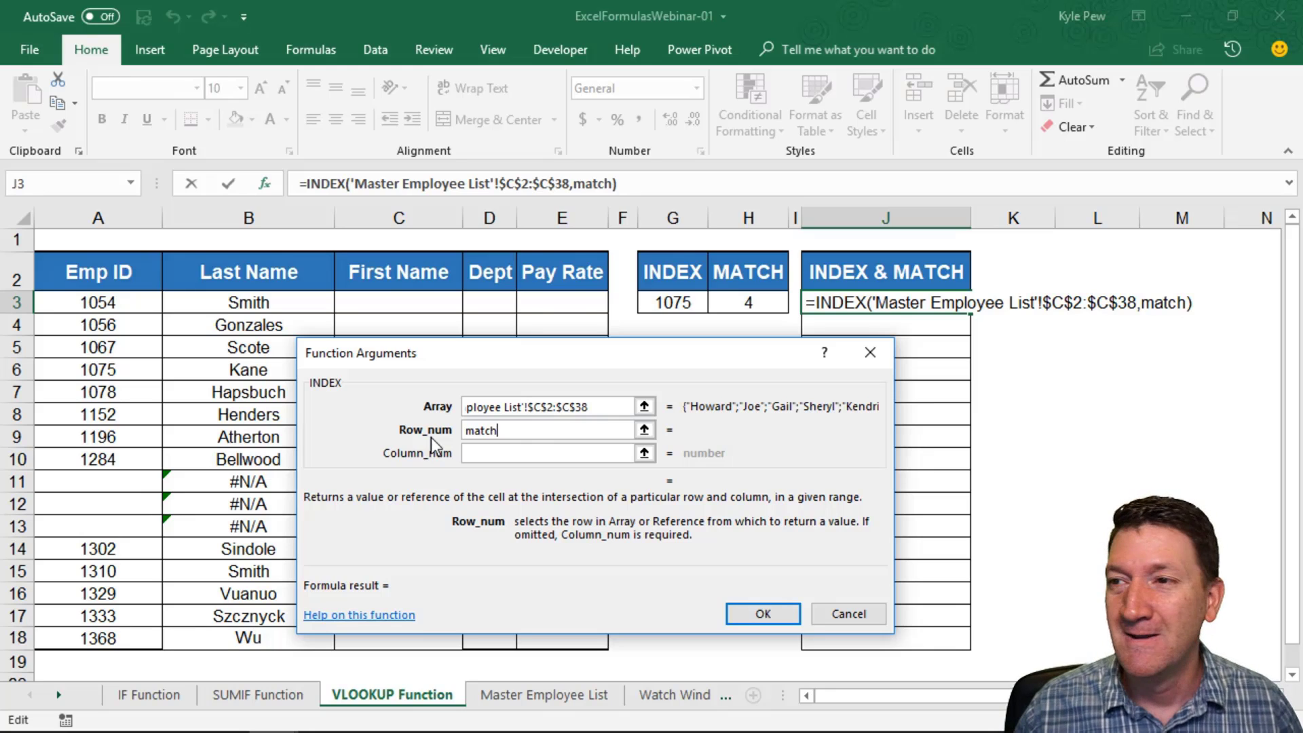
text(()
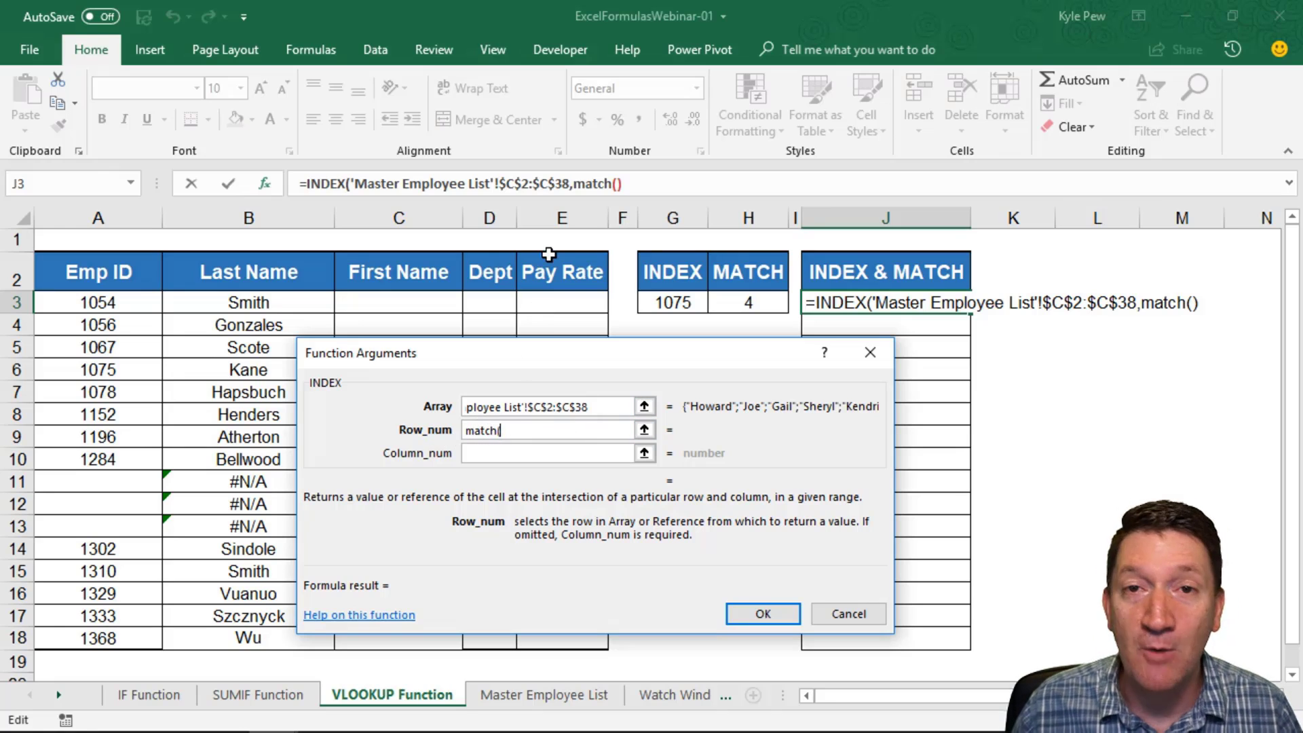
click(594, 182)
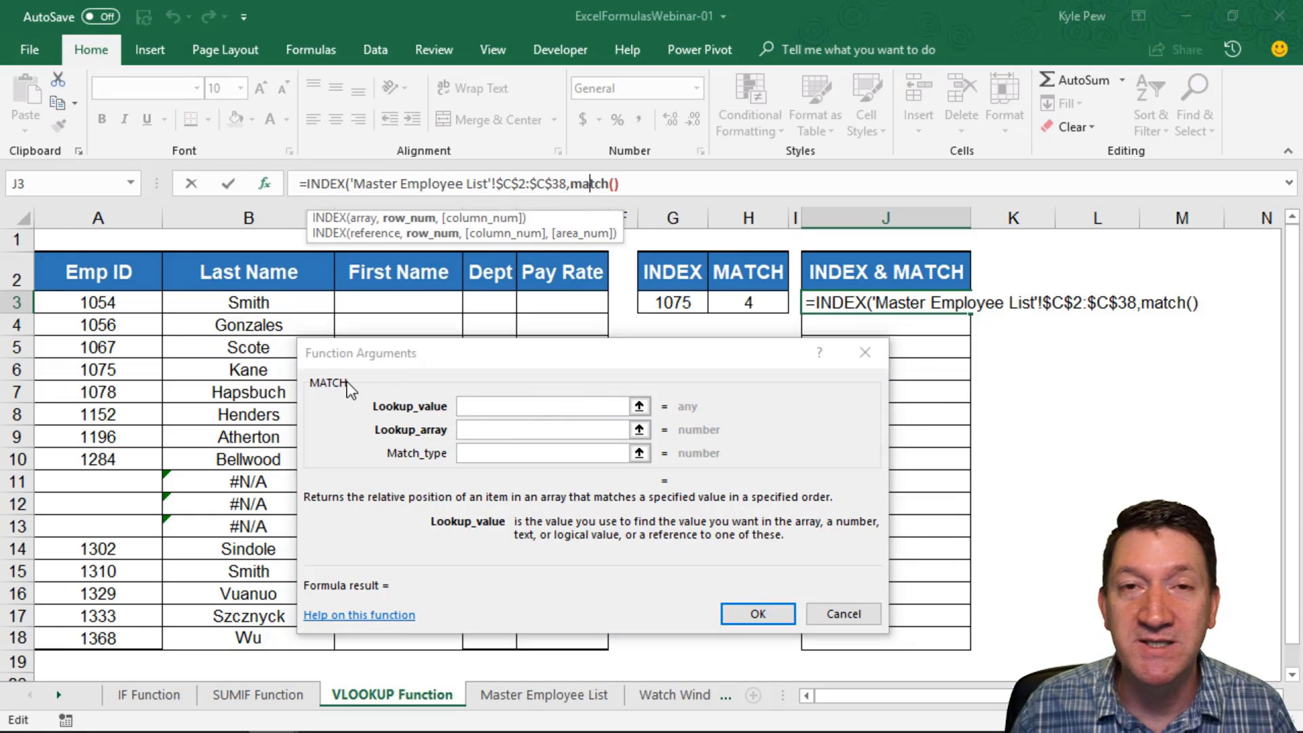
click(482, 406)
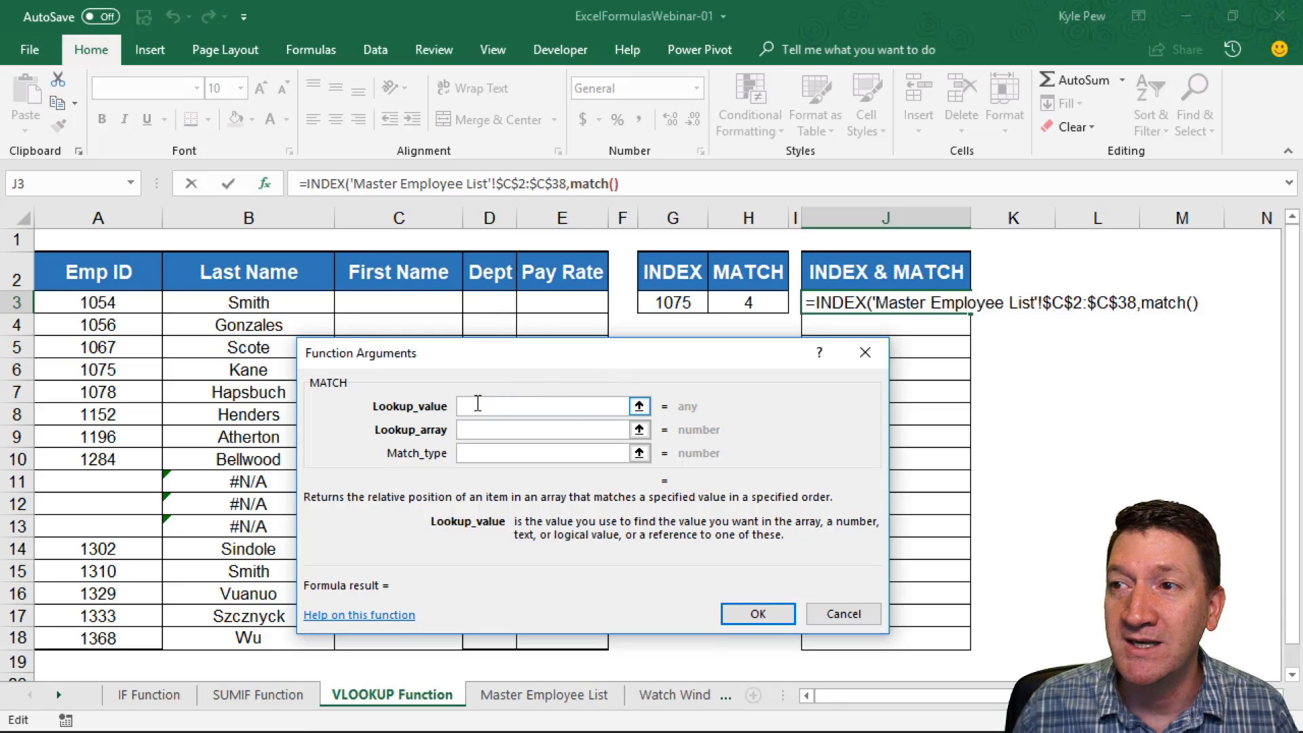
click(95, 303)
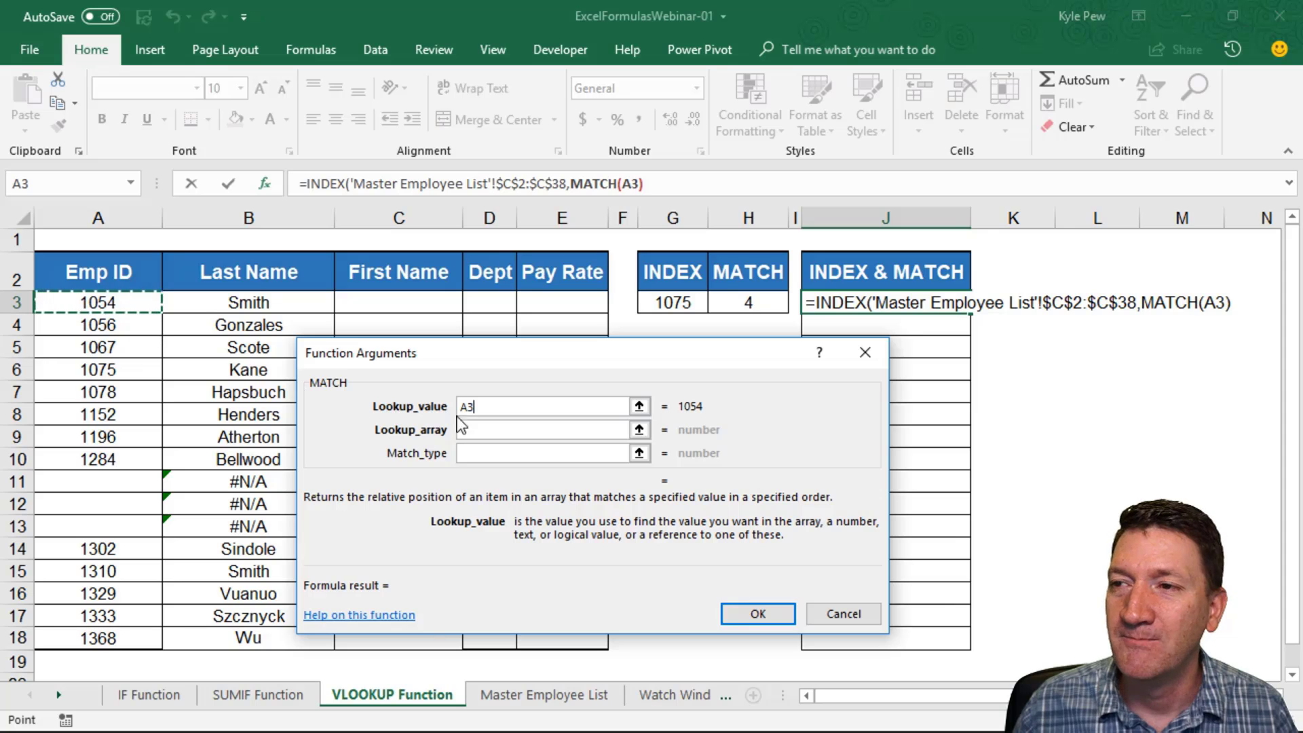
- Set the MATCH lookup array to the employee IDs in A2:A38 of the Master Employee List sheet as an absolute reference
click(491, 429)
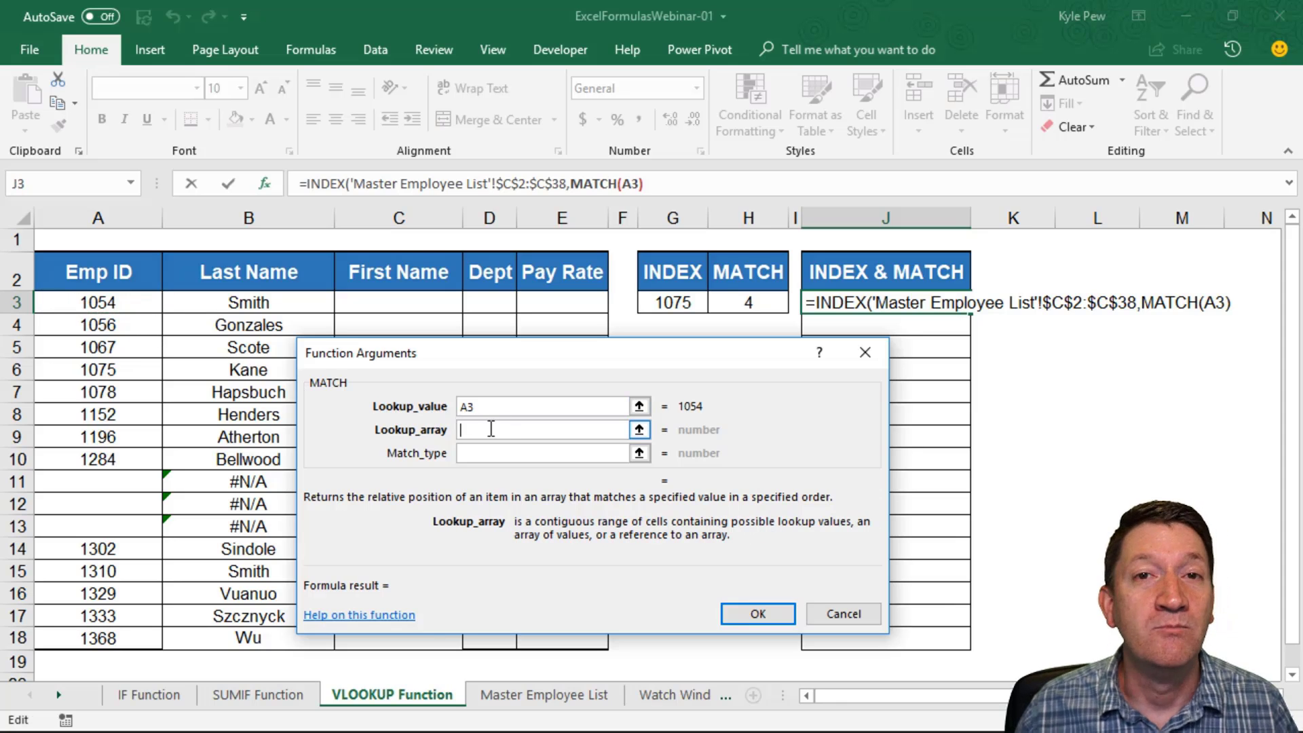
click(504, 696)
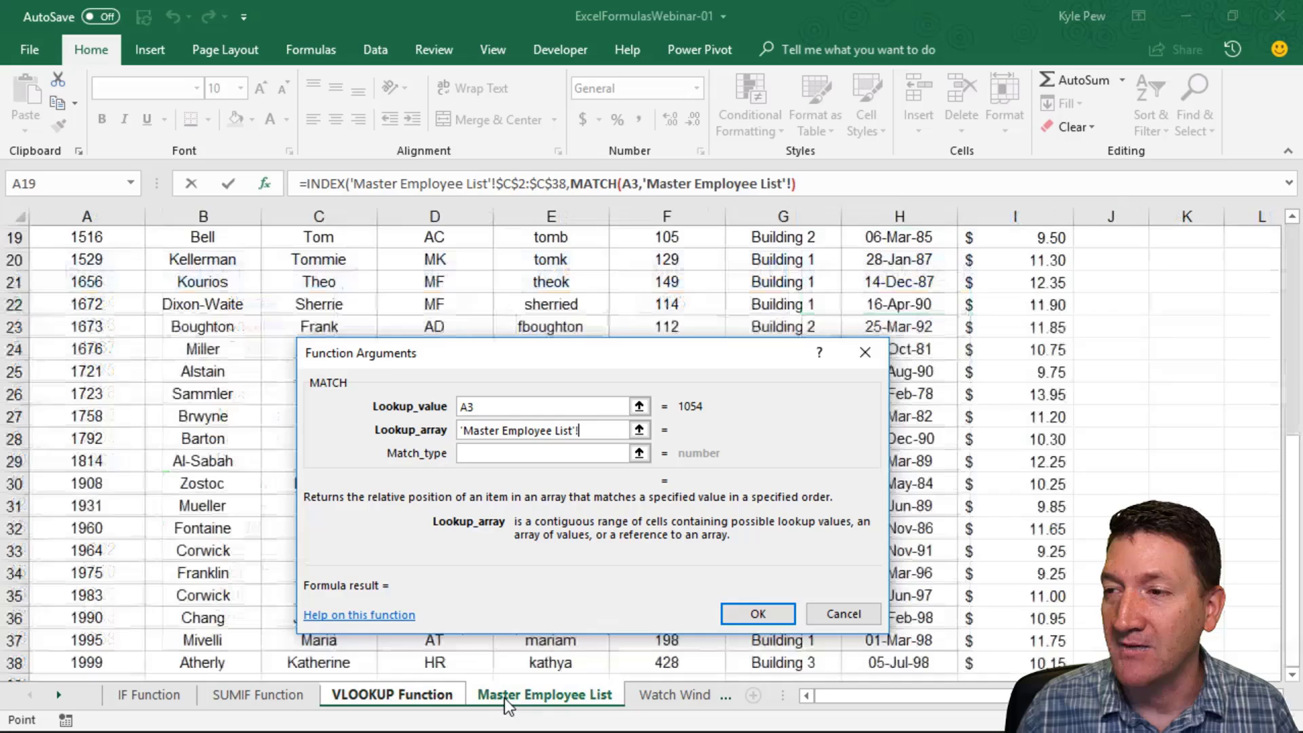
click(97, 659)
key(ctrl+shift+Up)
key(shift+Down)
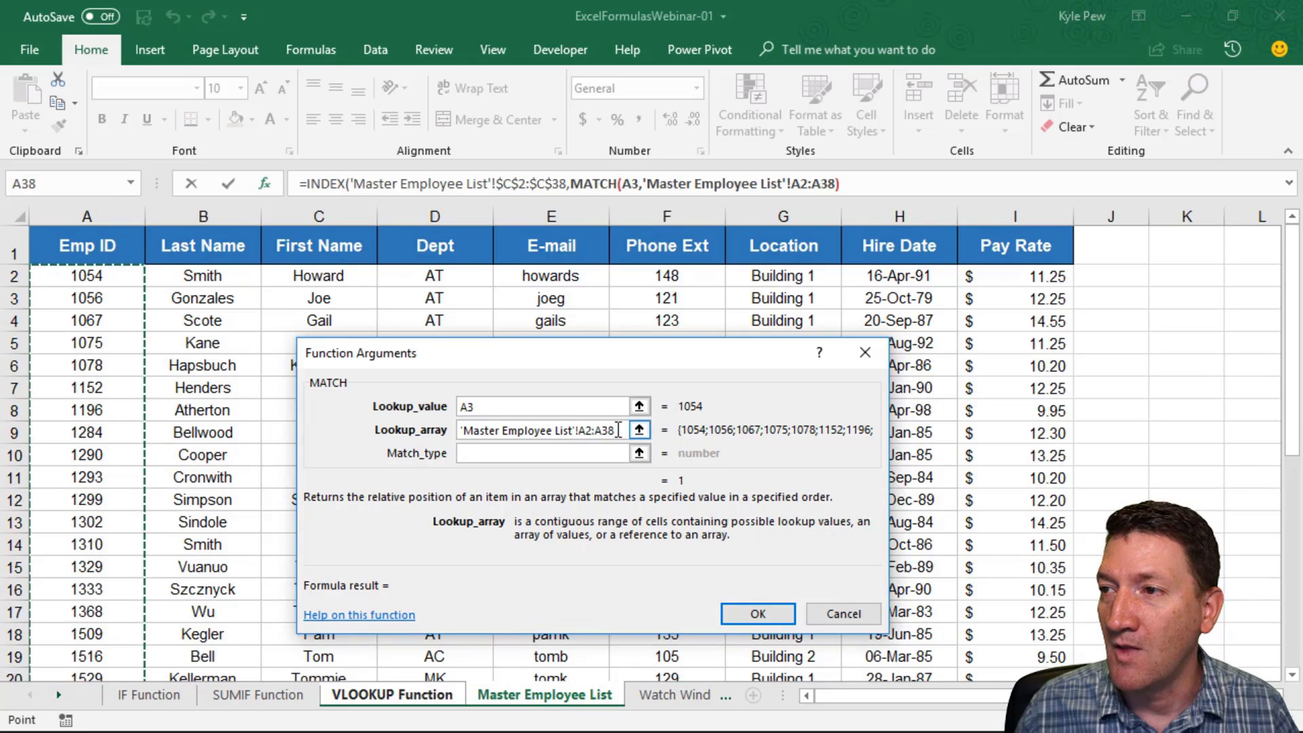
drag(615, 430, 578, 430)
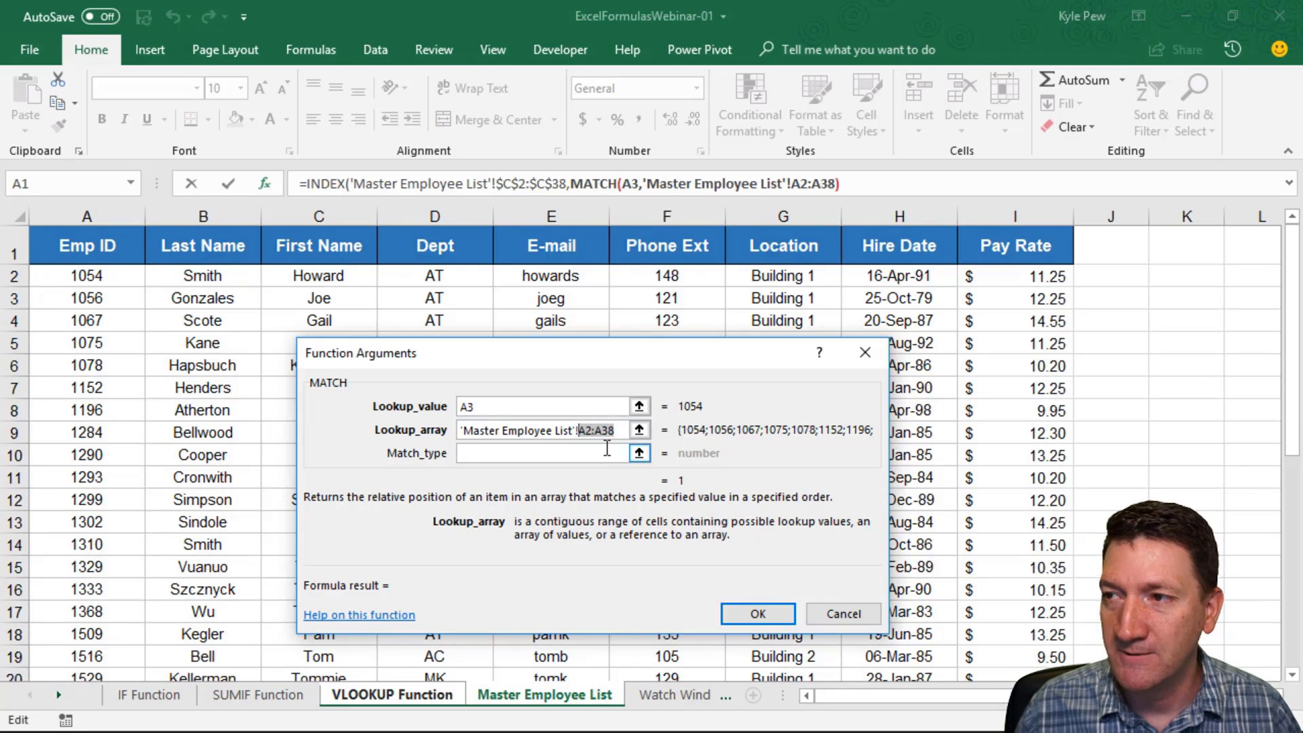
key(F4)
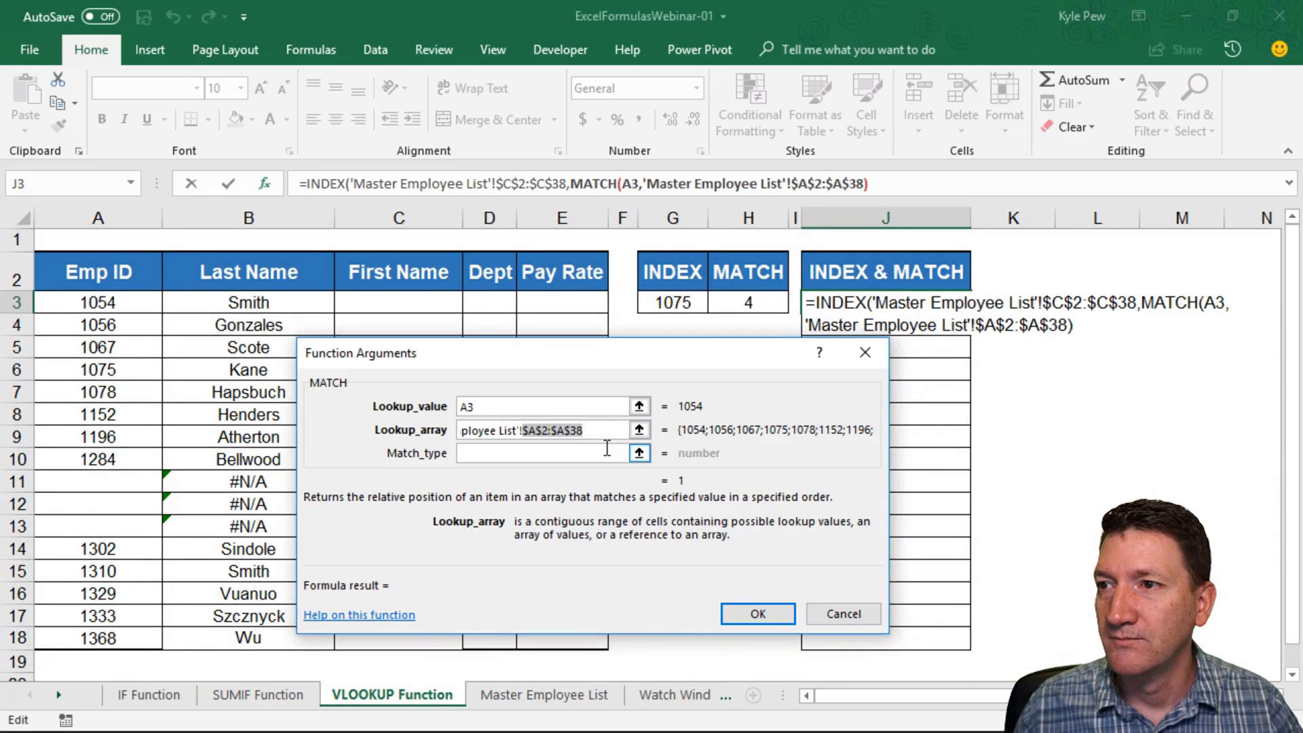
- Set the match type to 0, return to the INDEX arguments and complete the combined formula in J3
click(475, 453)
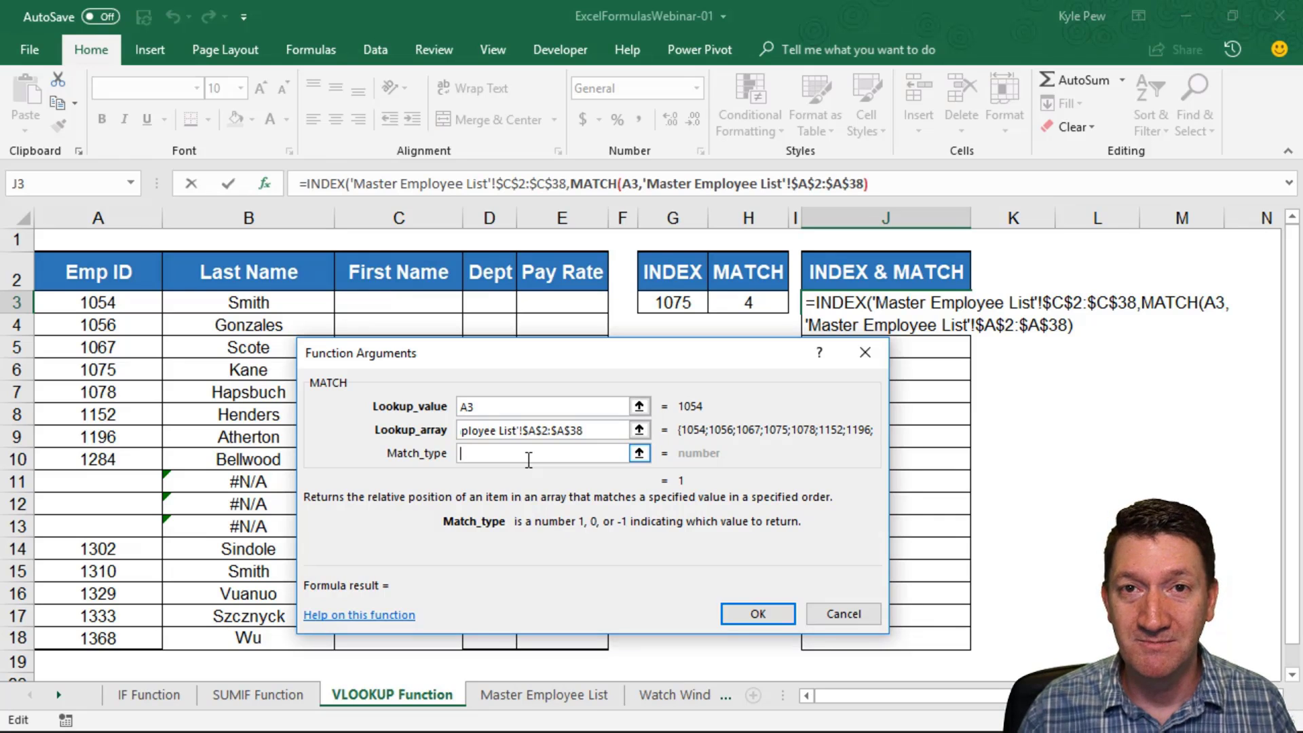
text(0)
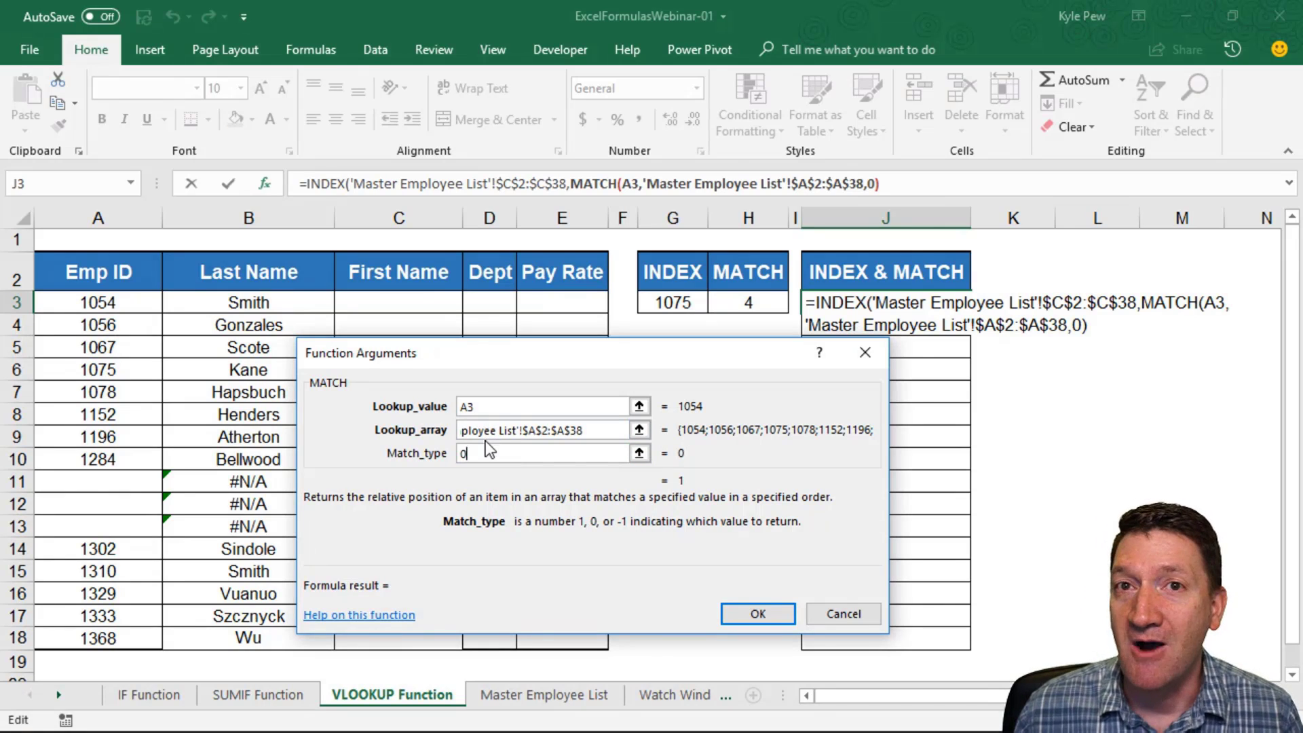
click(331, 183)
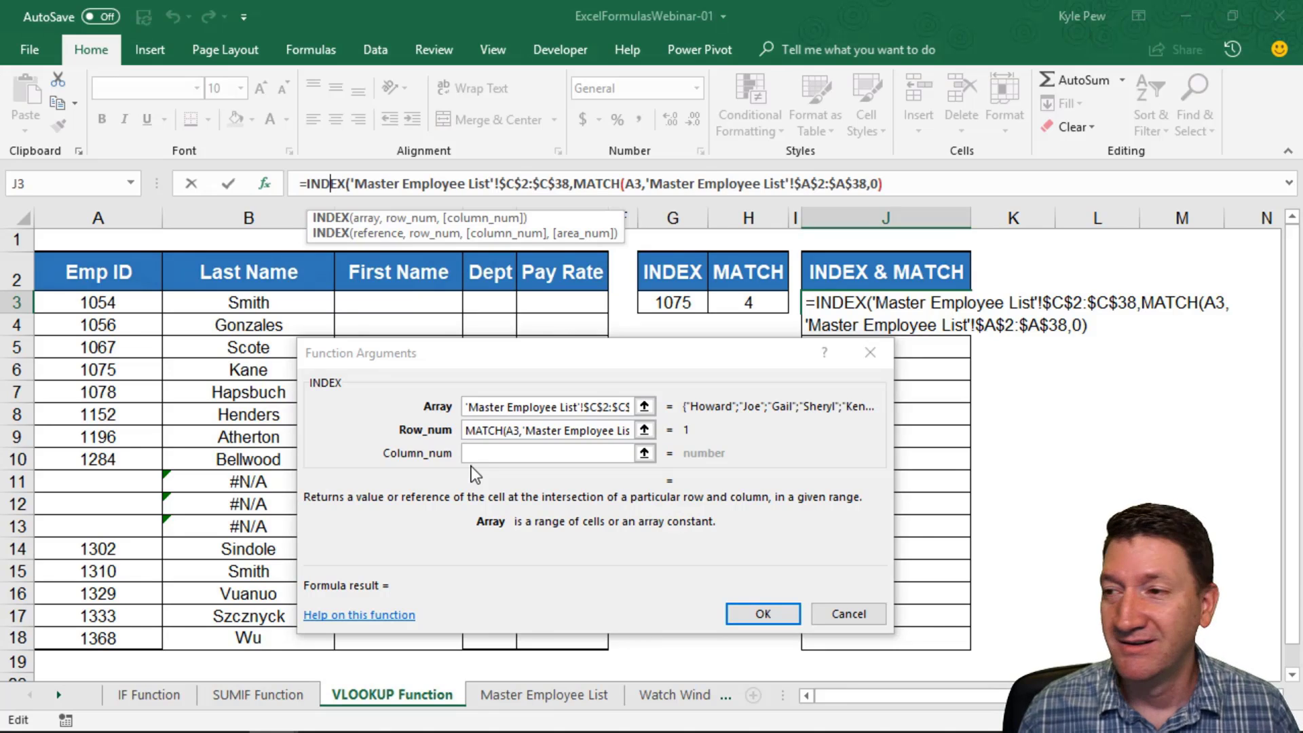
click(738, 615)
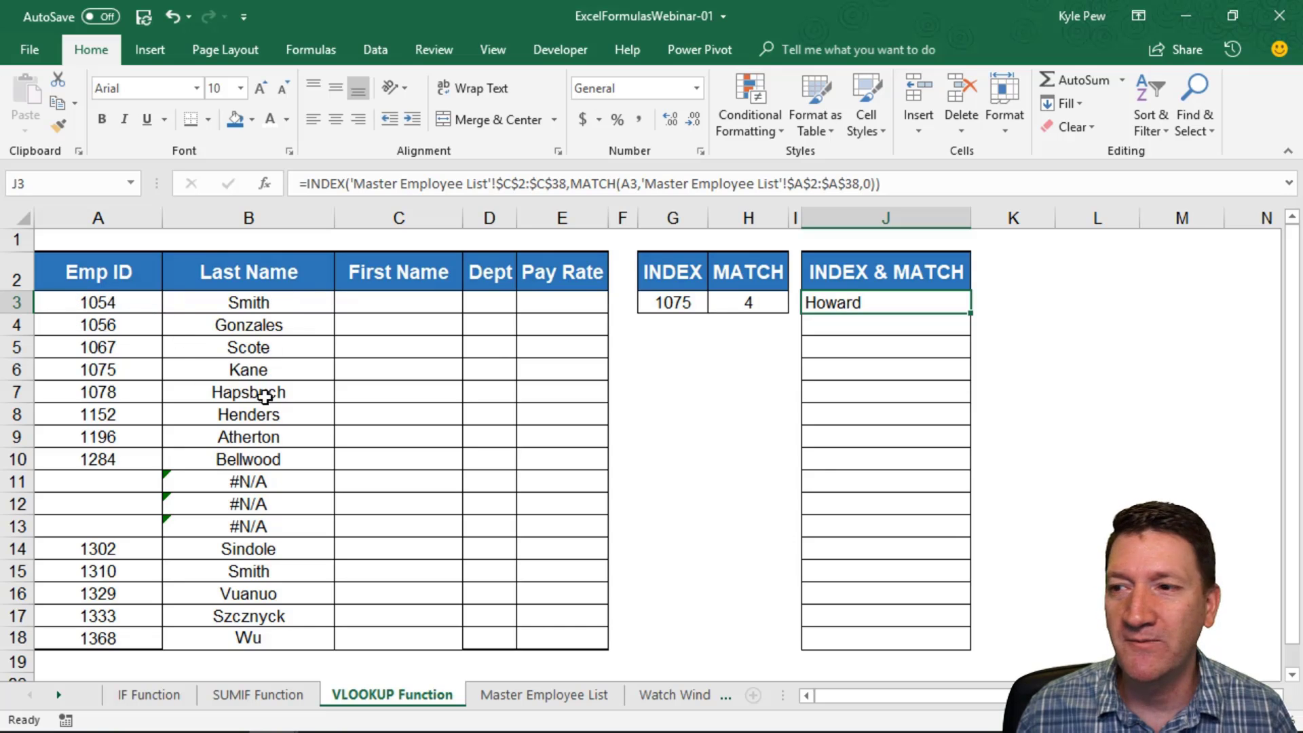
- Fill the INDEX and MATCH formula from J3 down to J18 and compare it with the Master Employee List
click(514, 695)
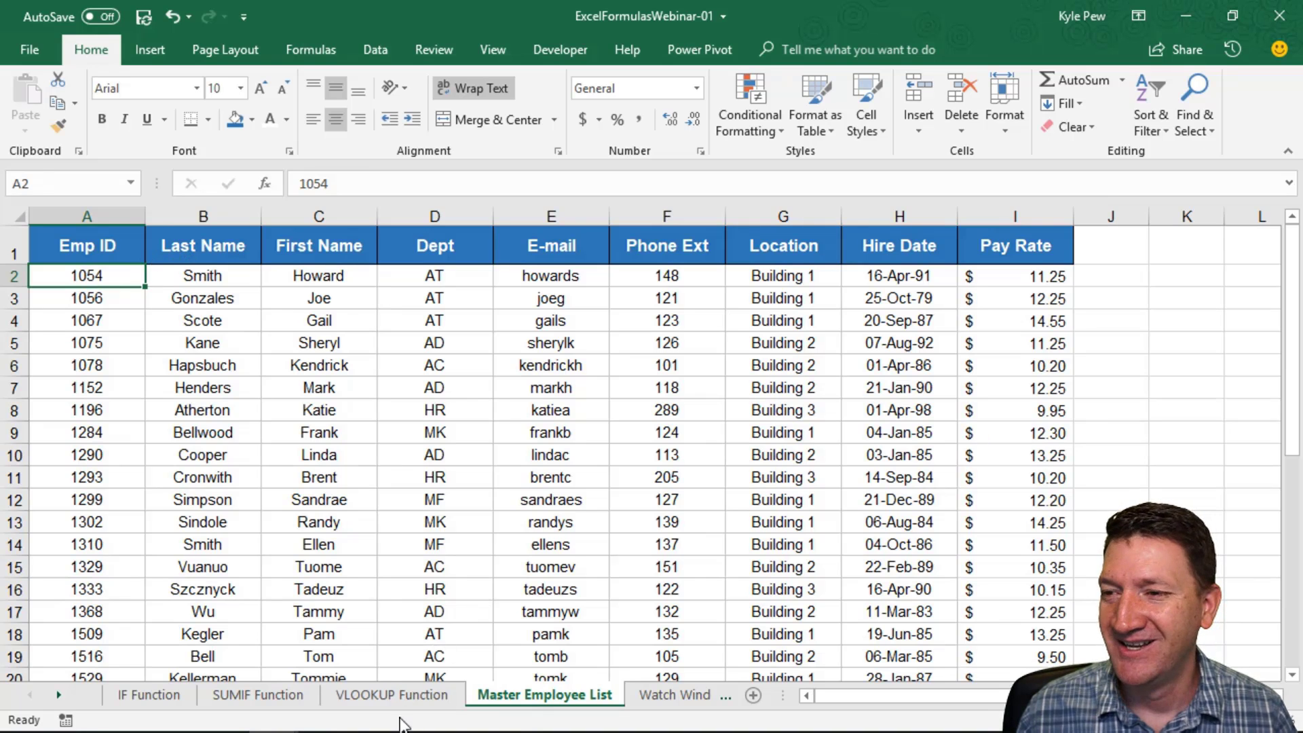
click(400, 695)
drag(973, 313, 971, 649)
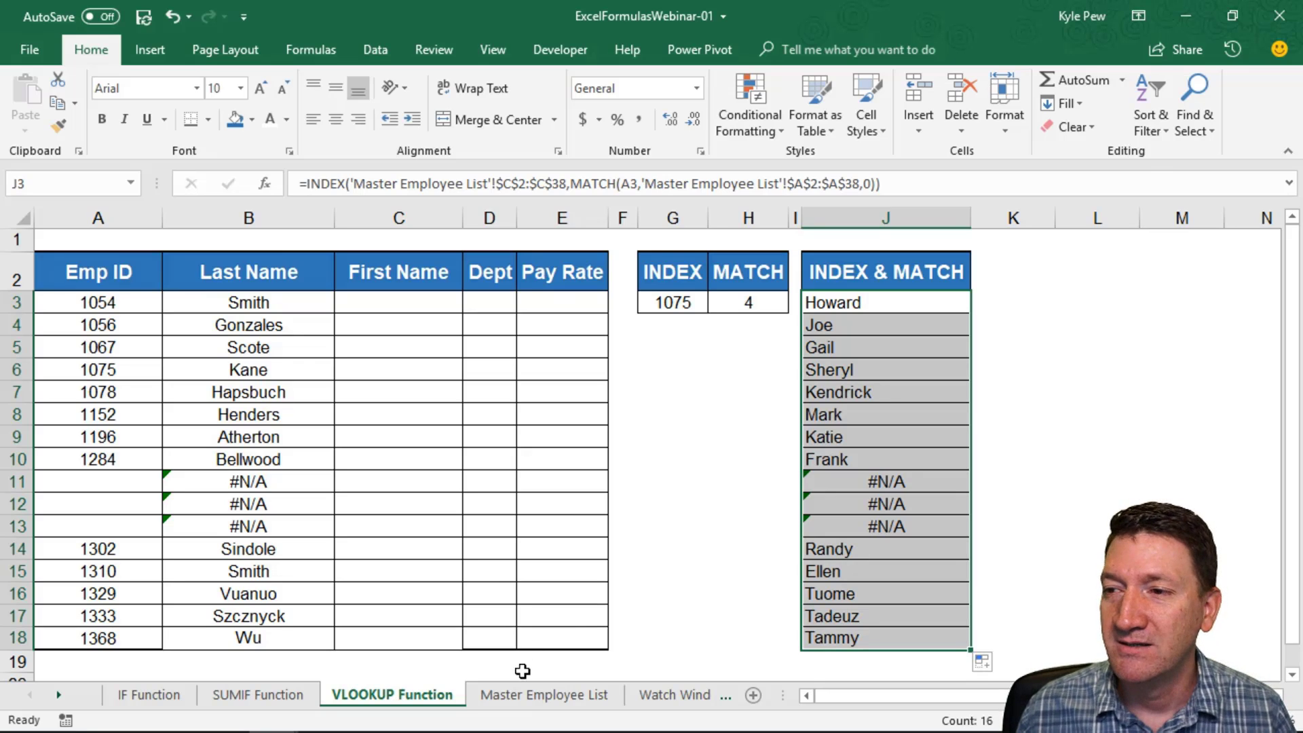
click(543, 694)
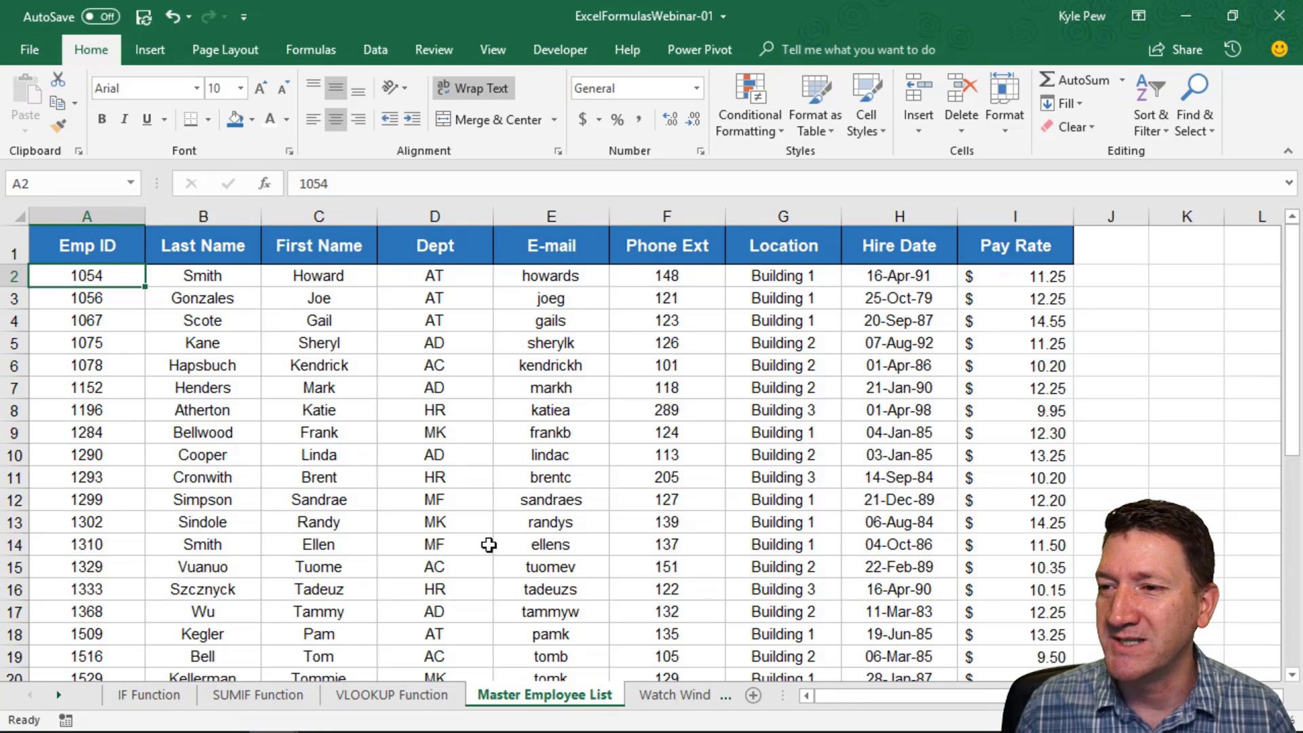
click(372, 695)
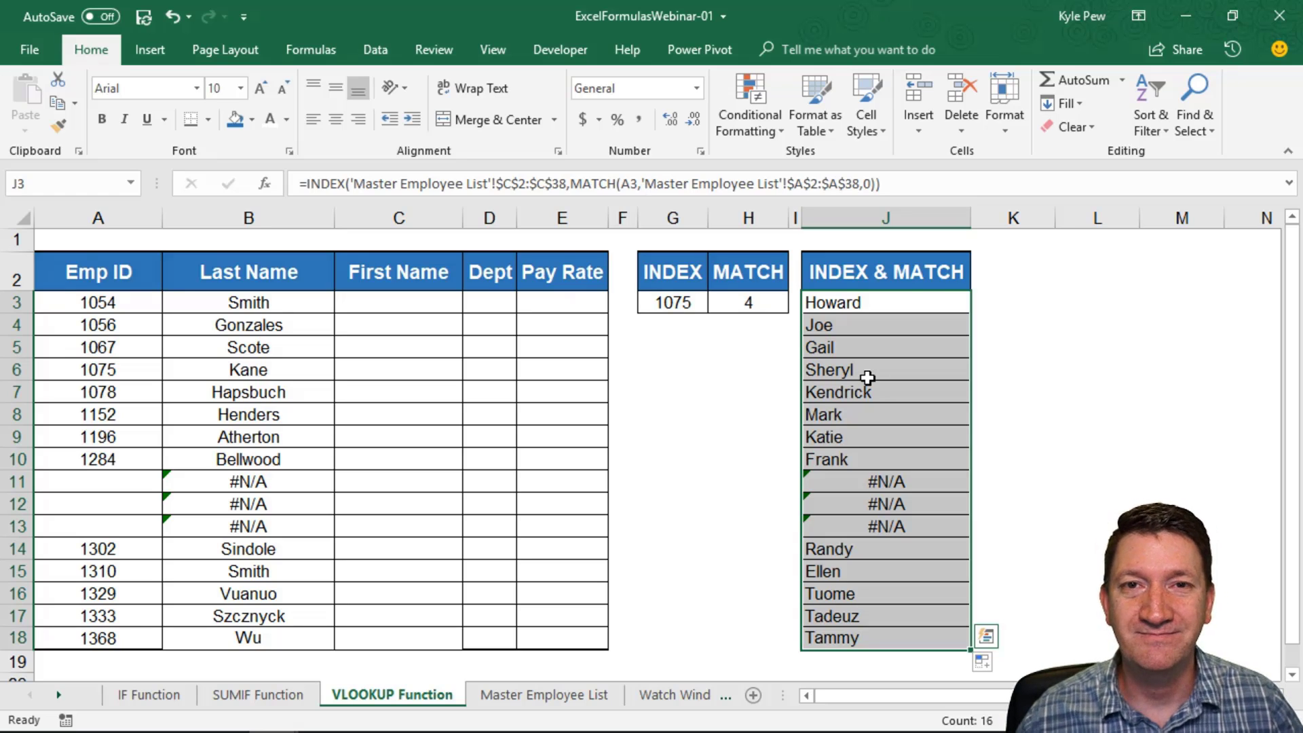
- Examine the formula in B3 of the Watch Window sheet and its source cell F12 on the IF Function sheet
click(662, 693)
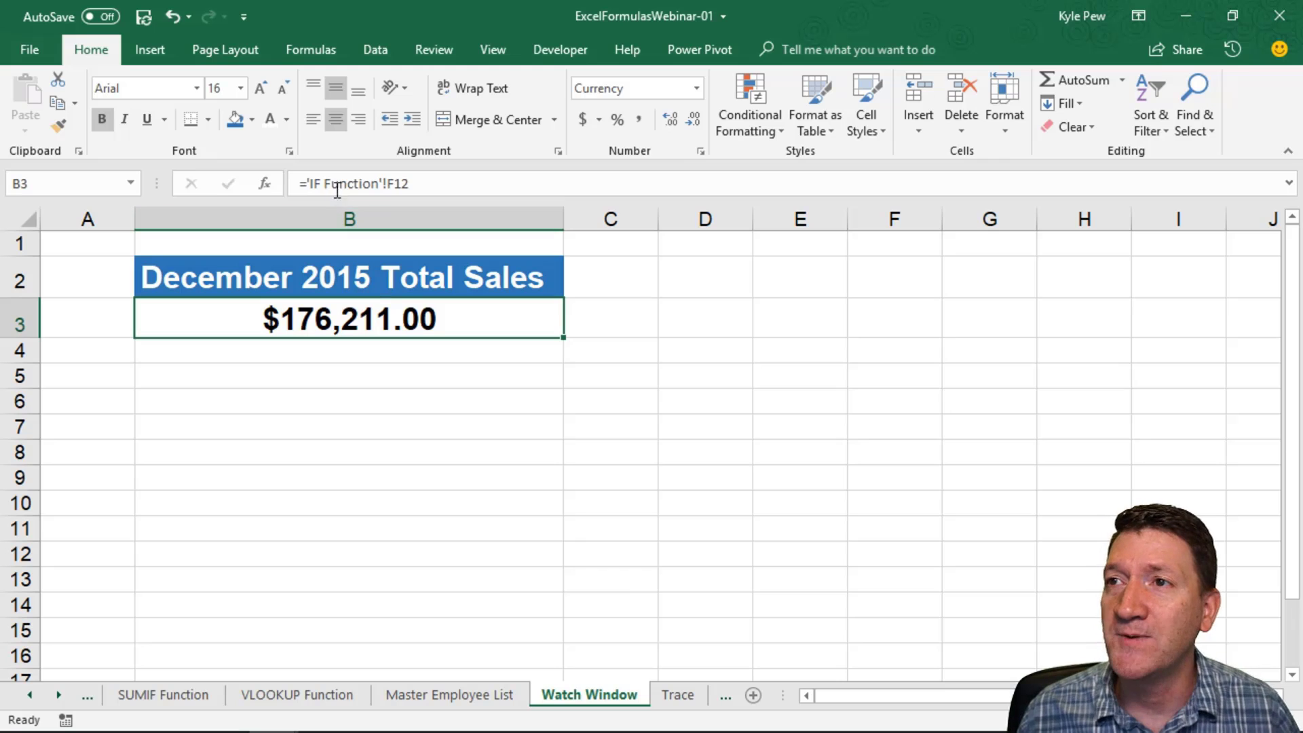
drag(310, 182, 454, 241)
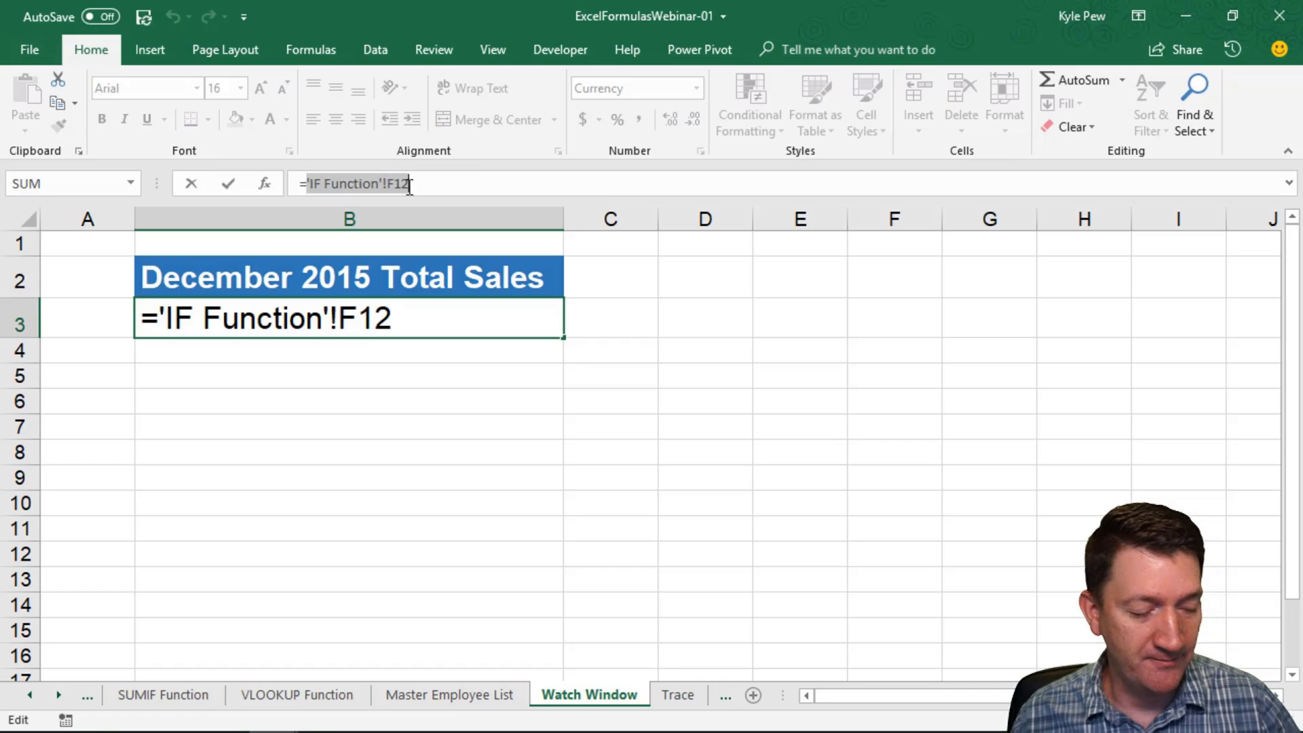
key(Escape)
right_click(58, 694)
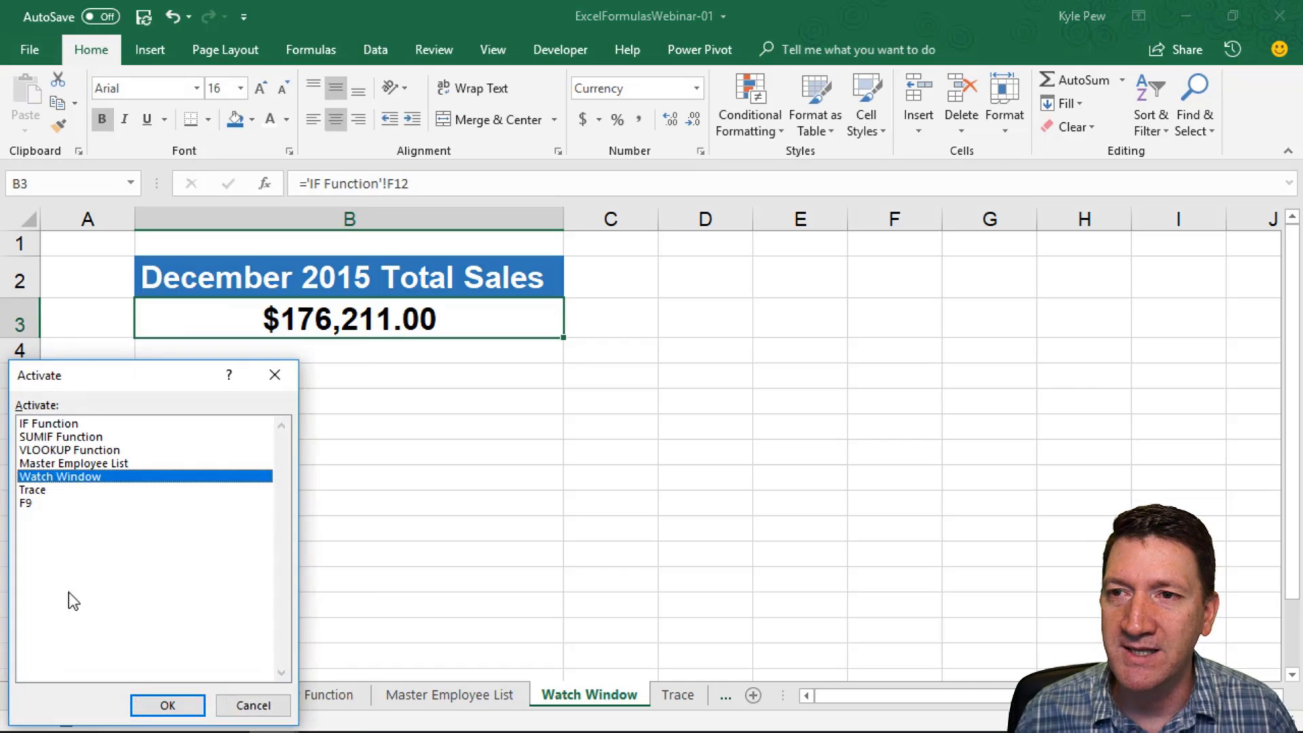
double_click(60, 423)
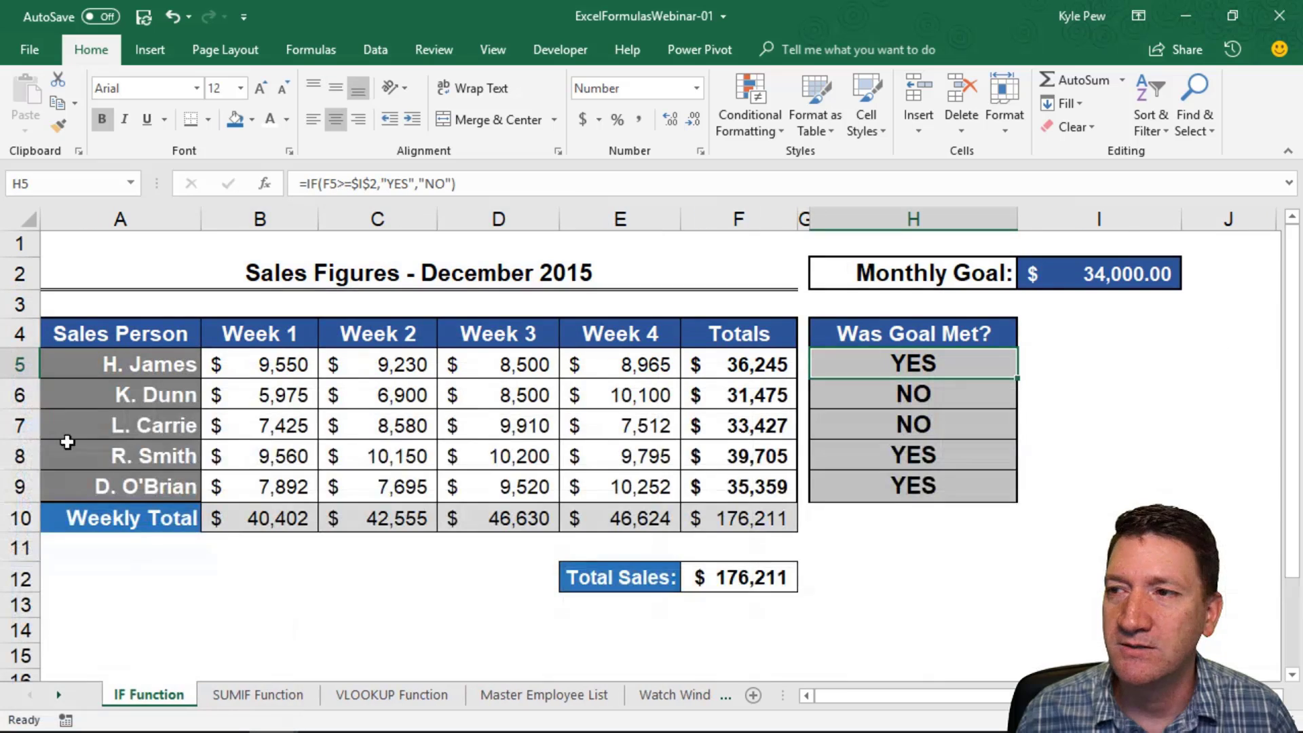
click(727, 590)
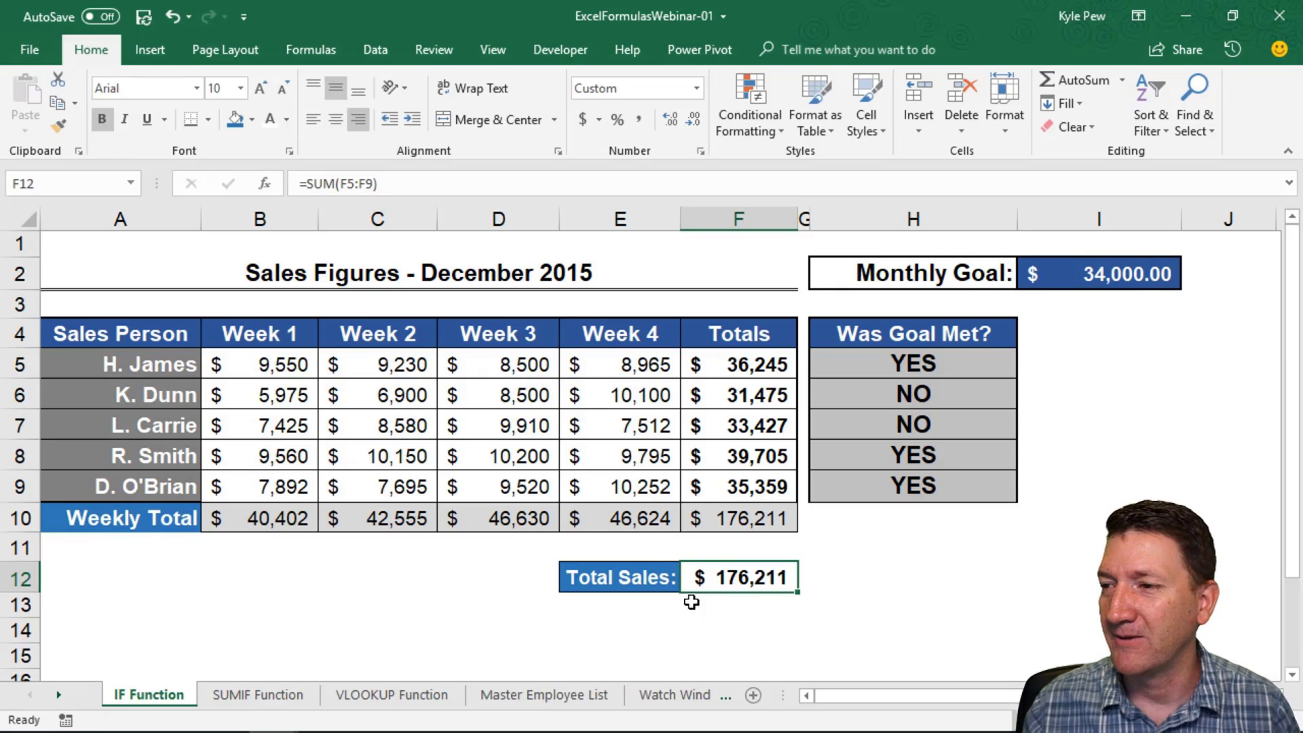
- Open the Watch Window from the sheet of the same name and add a watch on cell B3
click(666, 698)
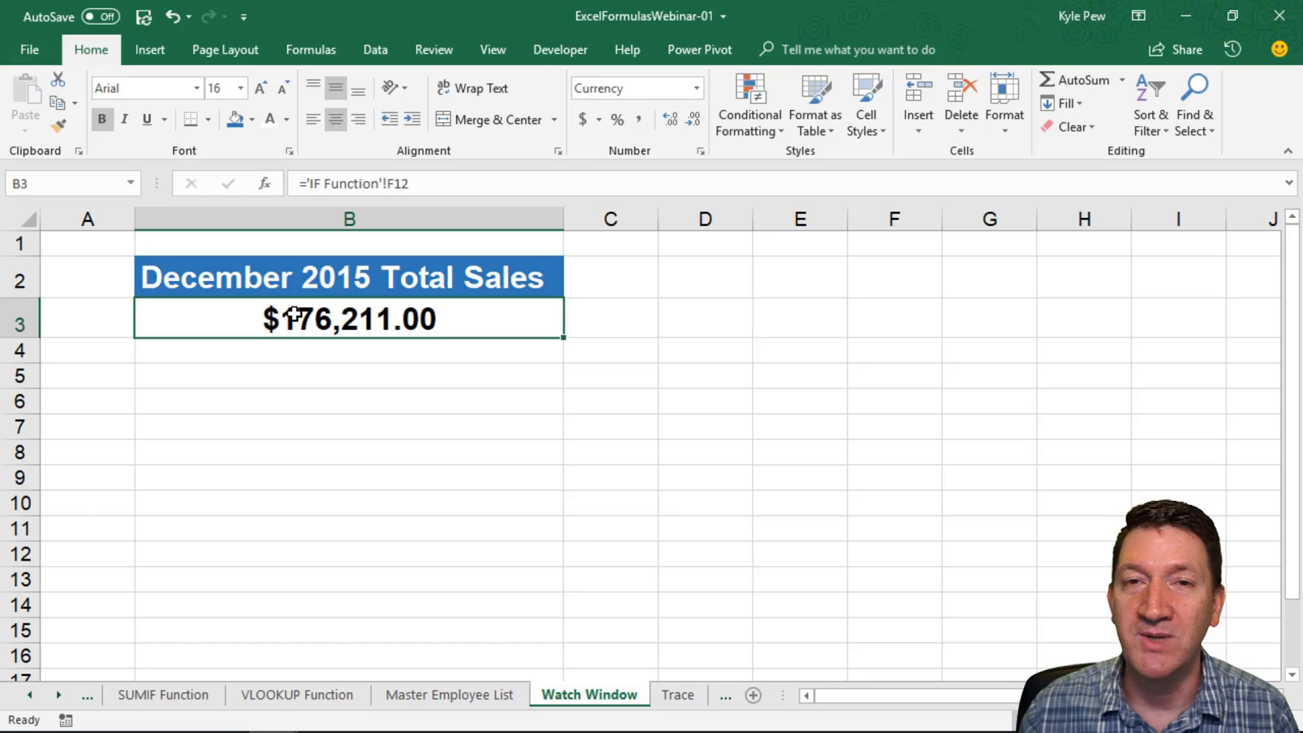
click(313, 54)
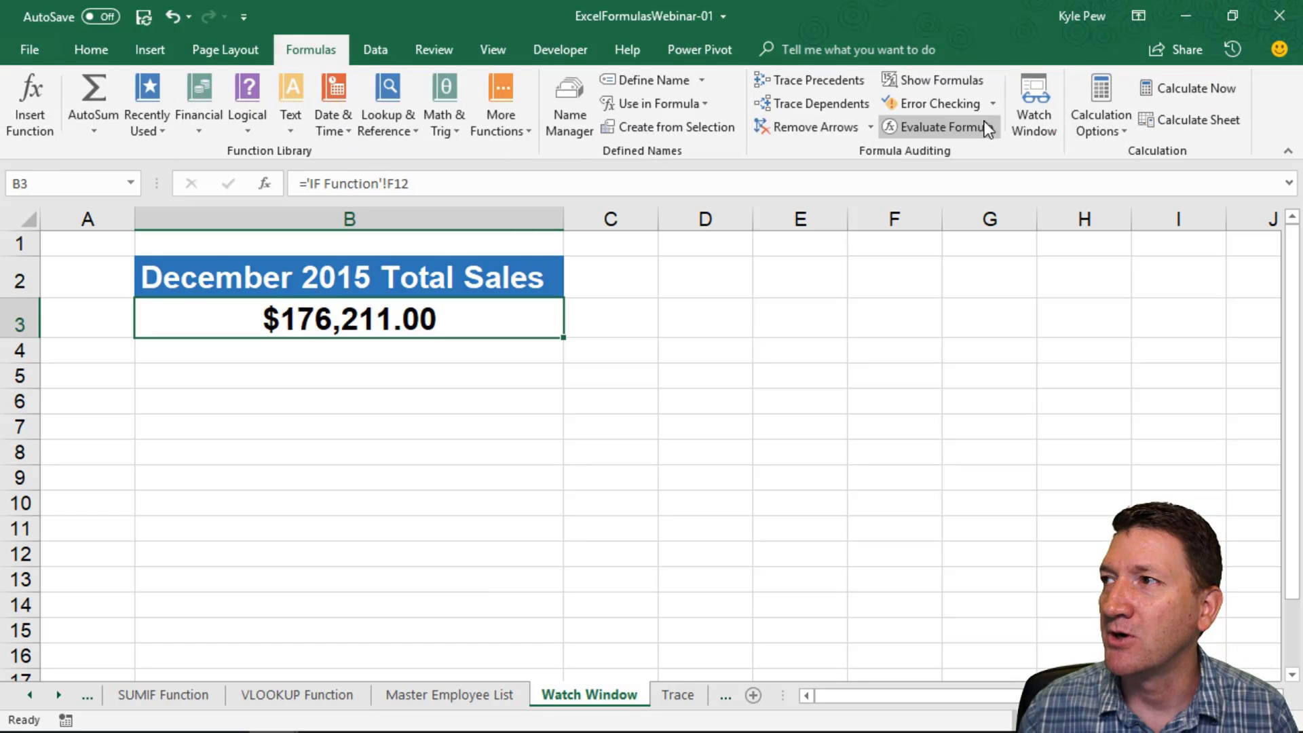
click(1037, 109)
drag(716, 319, 745, 293)
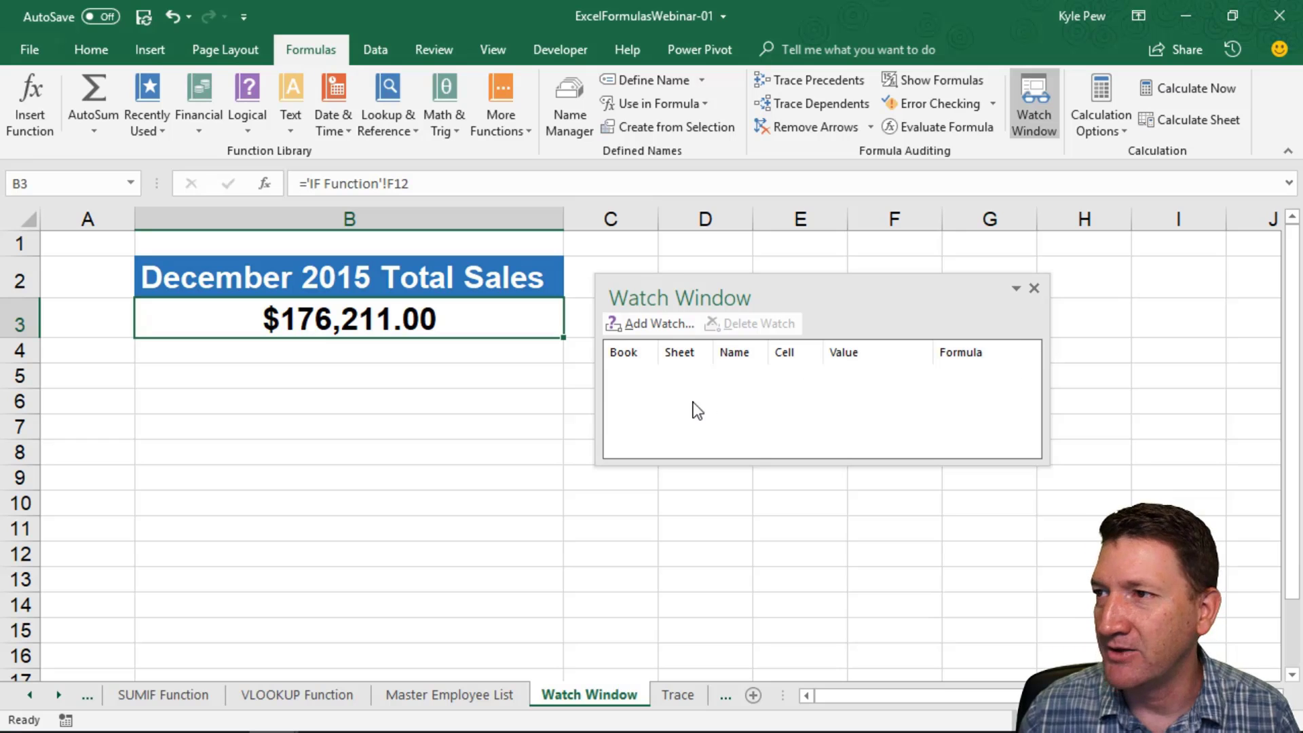
click(661, 324)
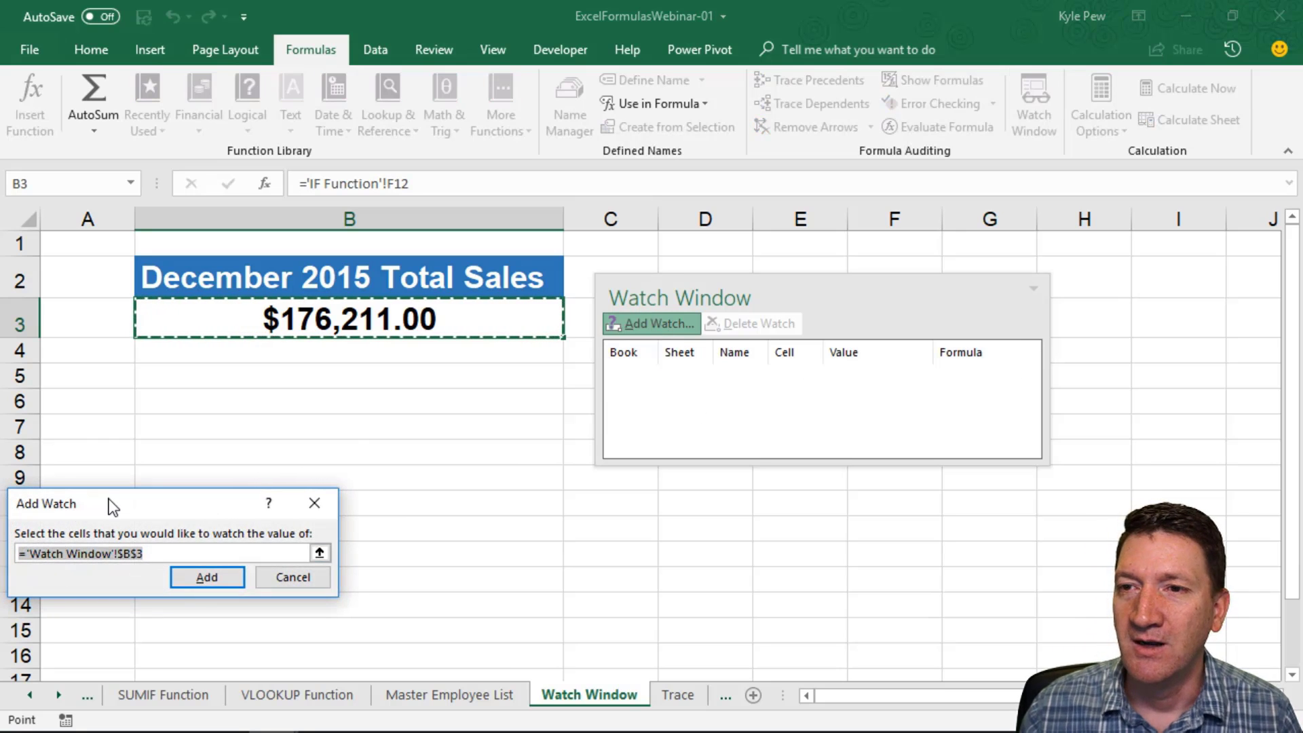
drag(112, 505, 335, 464)
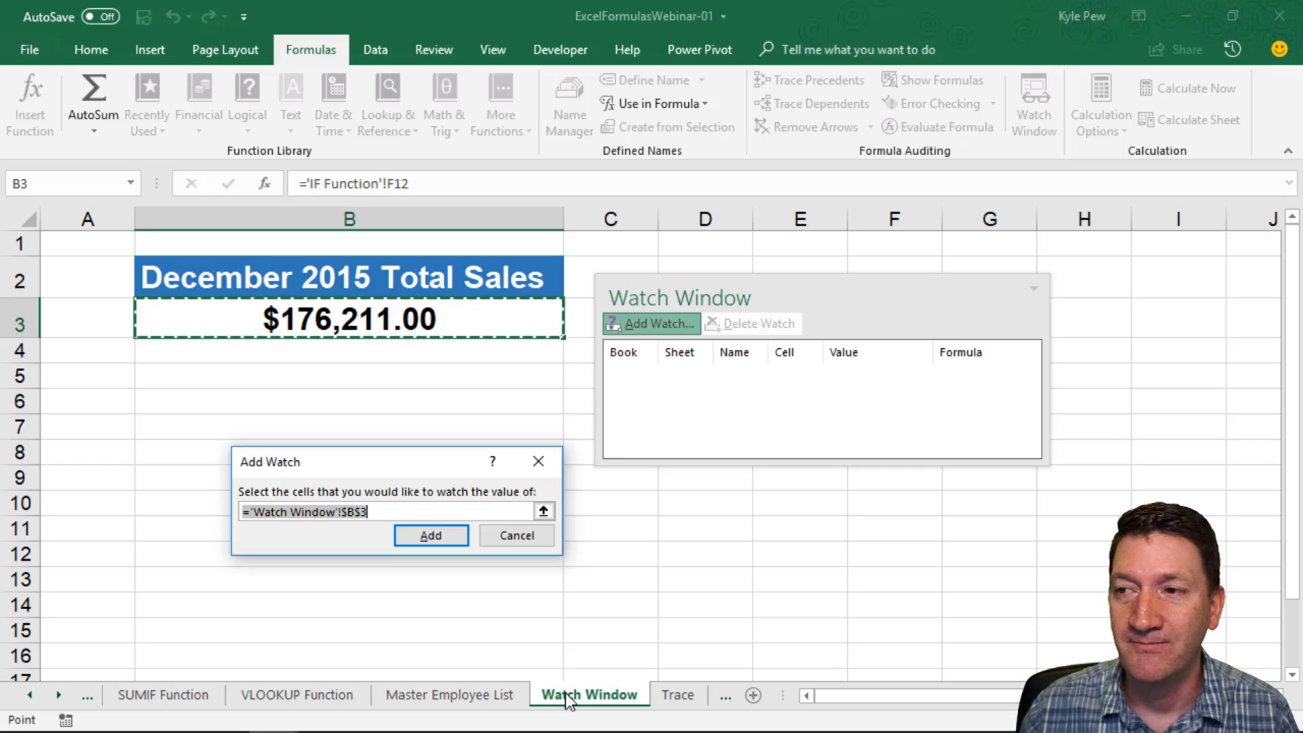
click(434, 539)
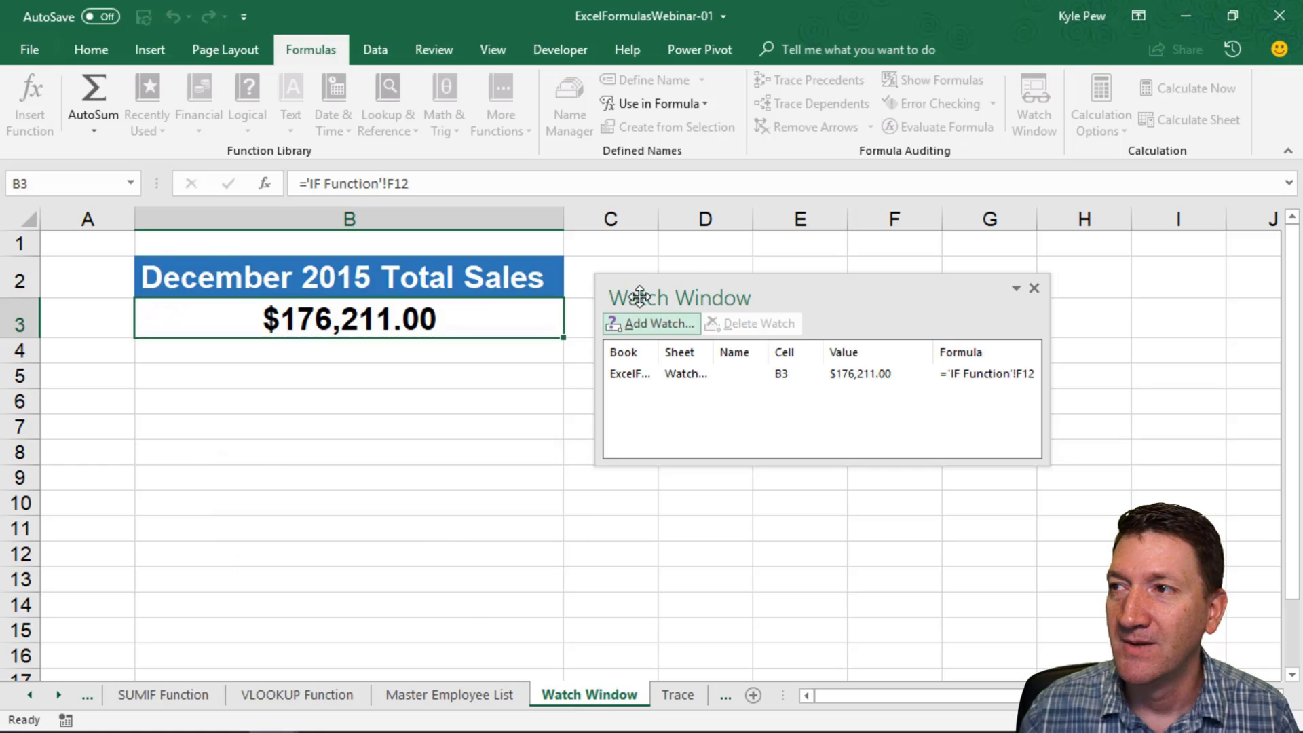
- Widen the Book and Sheet columns of the Watch Window, review the watch's value and formula, and move the window clear of B3
drag(657, 352, 777, 354)
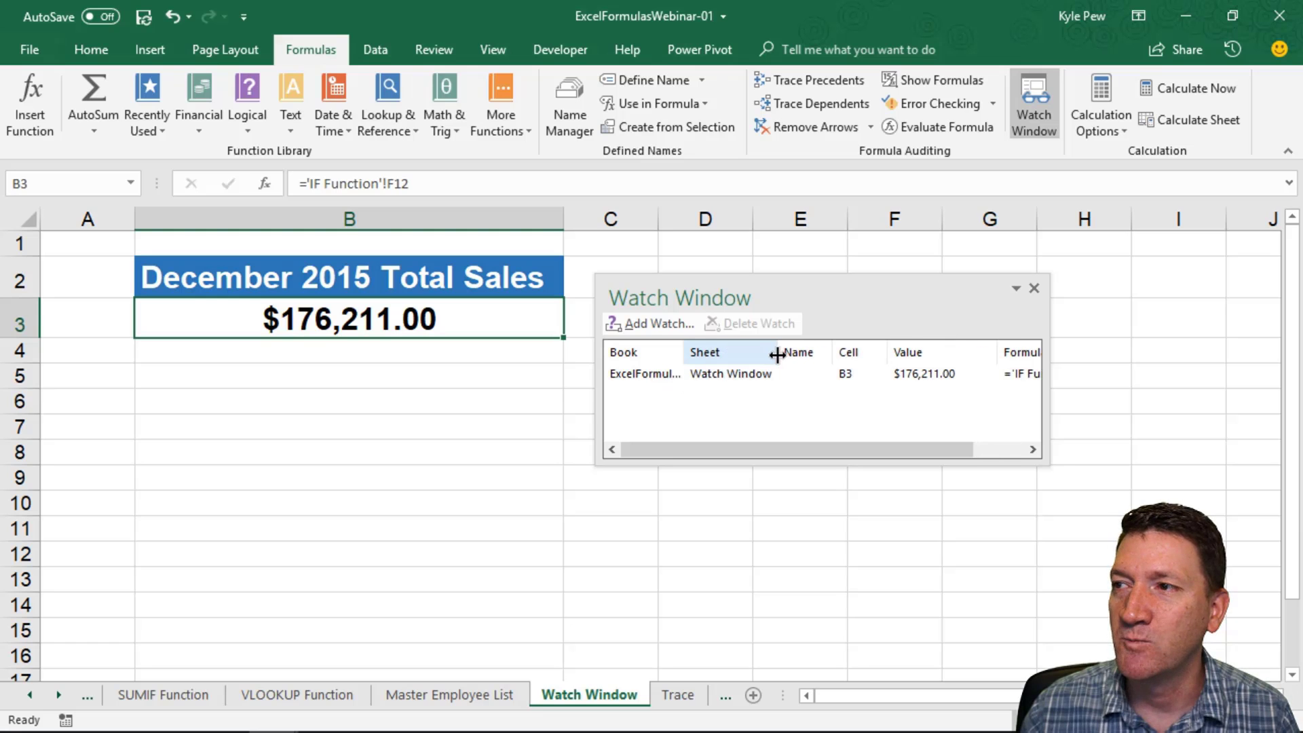
drag(852, 294, 773, 293)
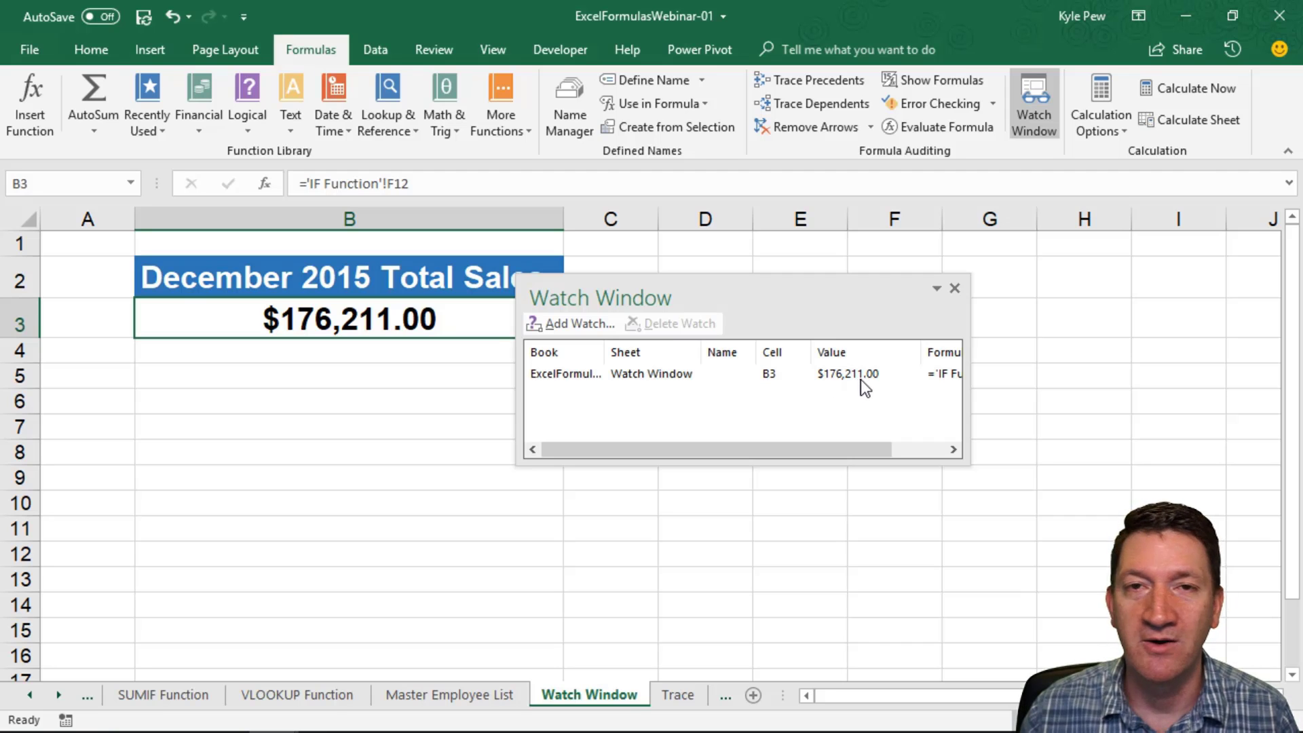
drag(881, 450, 931, 448)
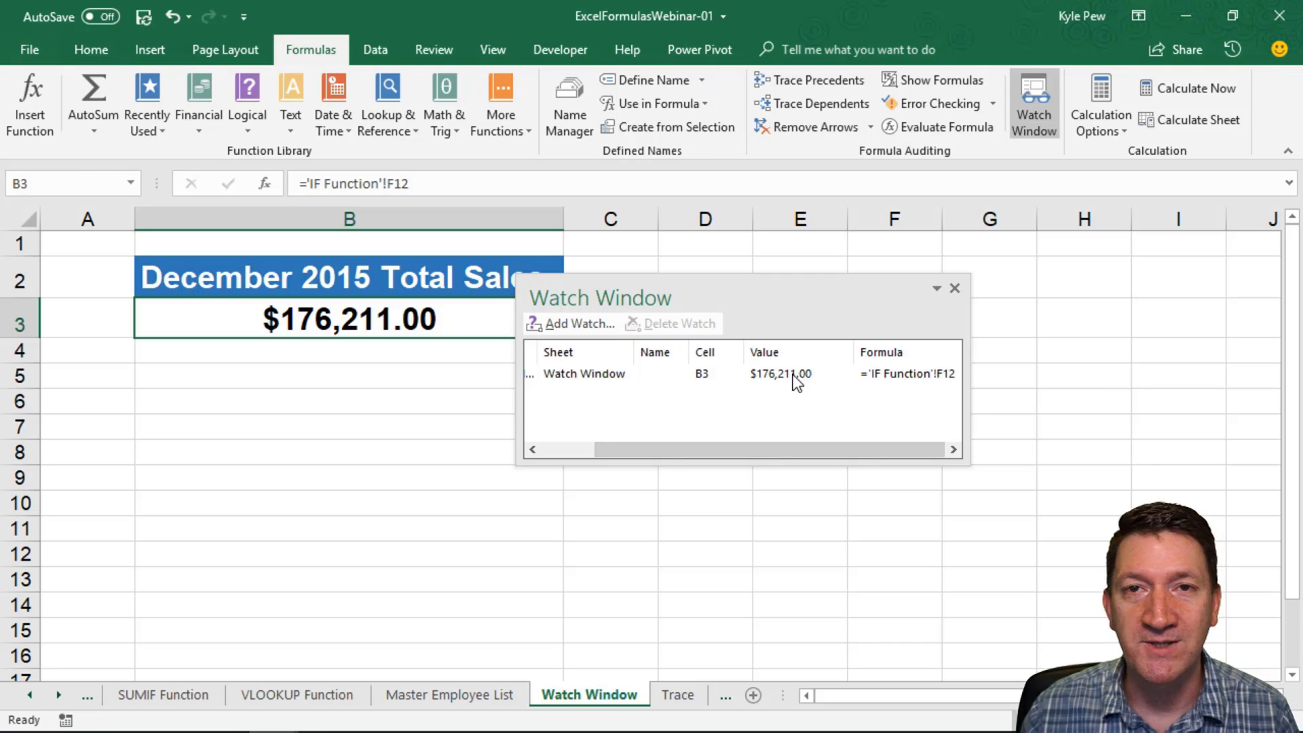
drag(747, 451, 692, 450)
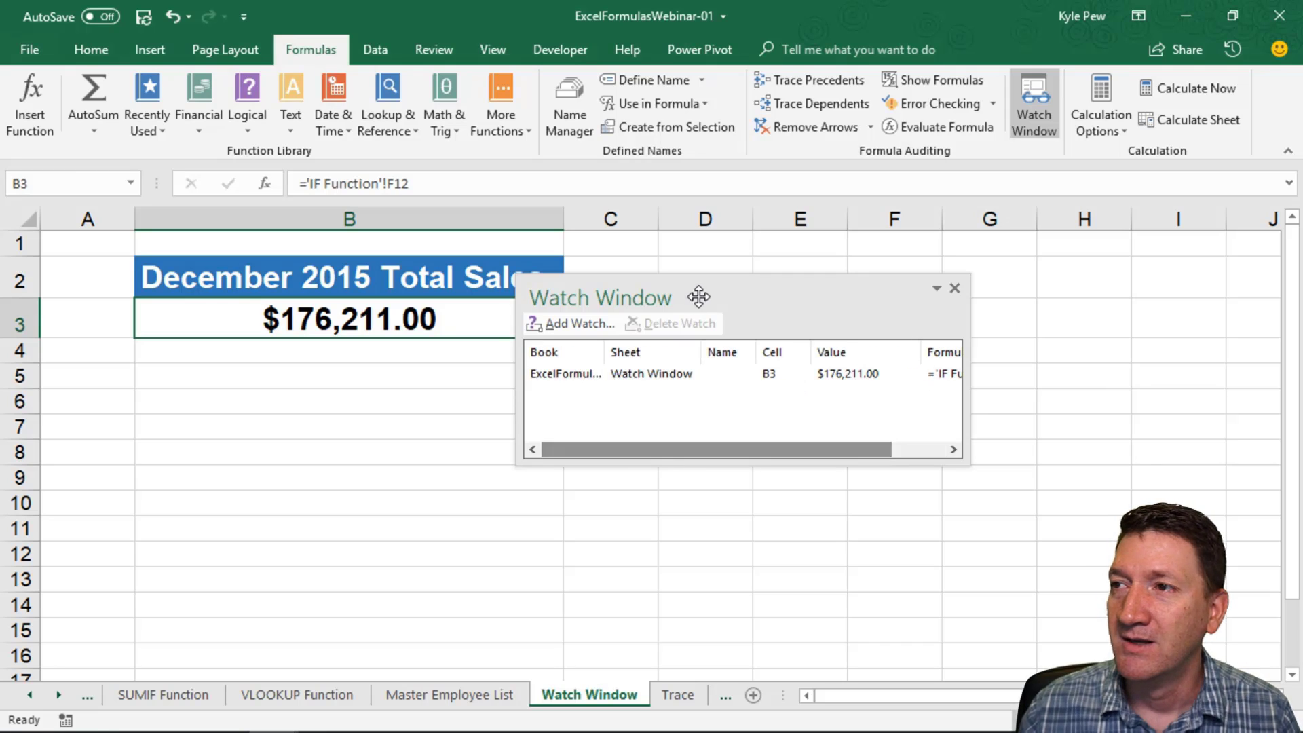
drag(705, 294, 942, 277)
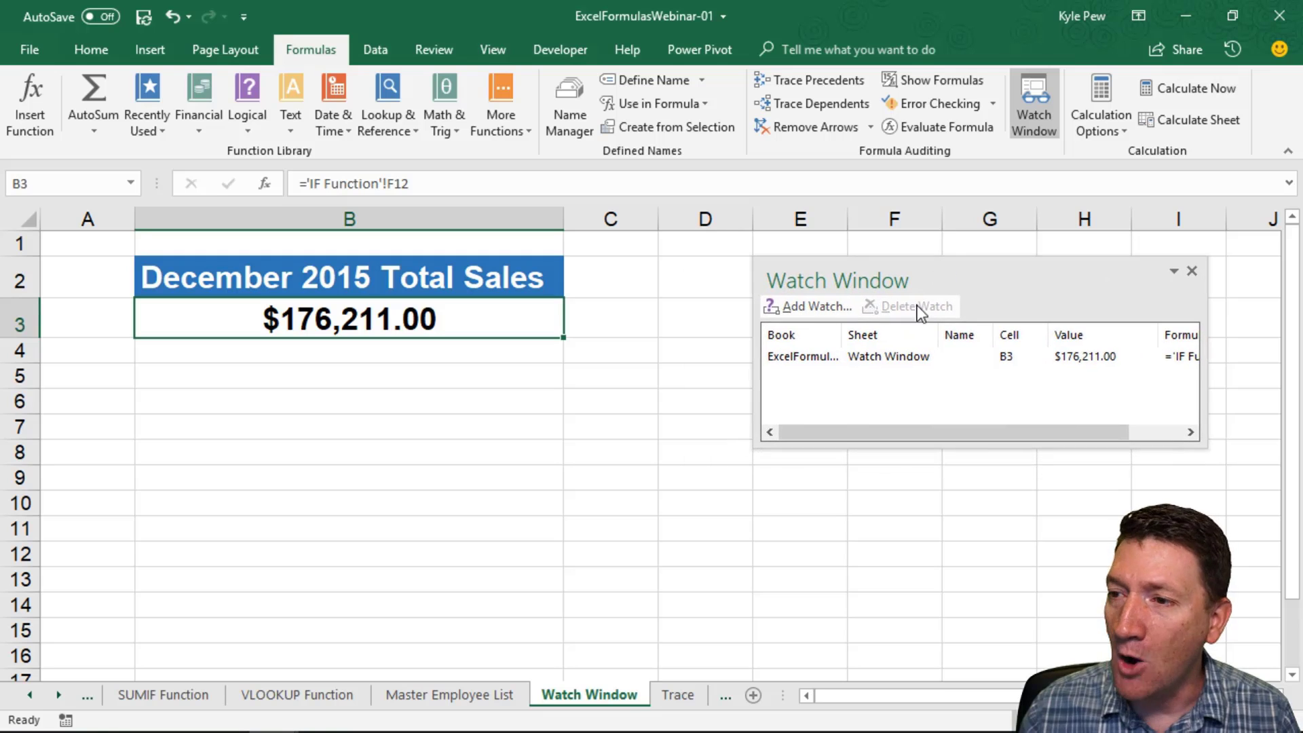
- On the IF Function sheet, move the Watch Window clear of the weekly figures and set the Week 2 sales in C7 to 10000
click(27, 697)
click(149, 695)
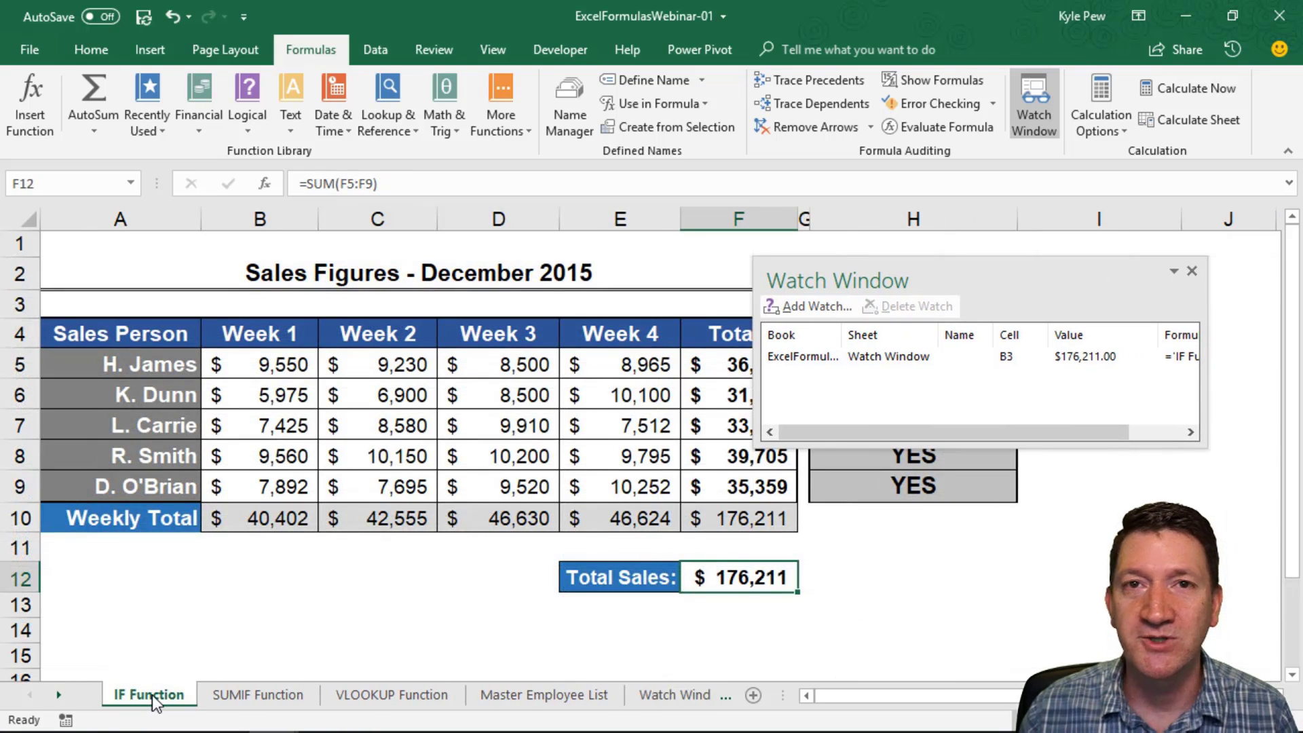
drag(1021, 290, 1033, 194)
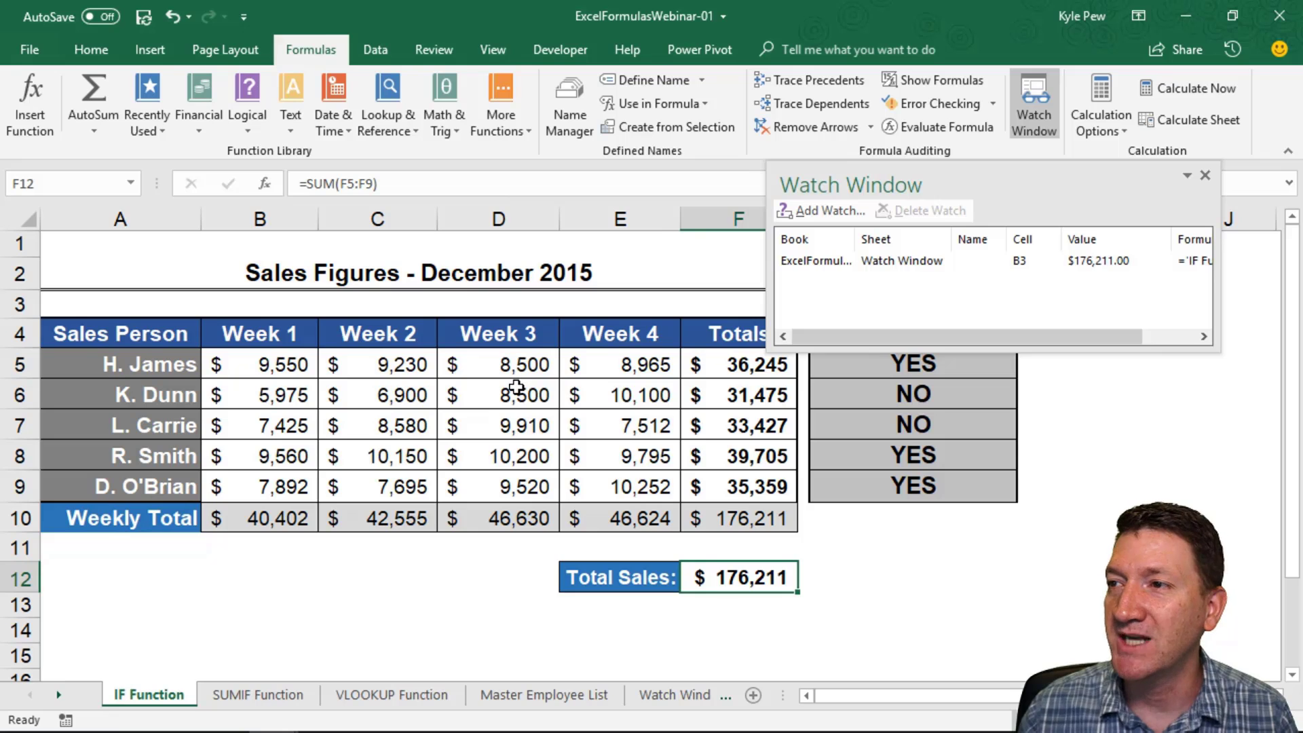
click(372, 422)
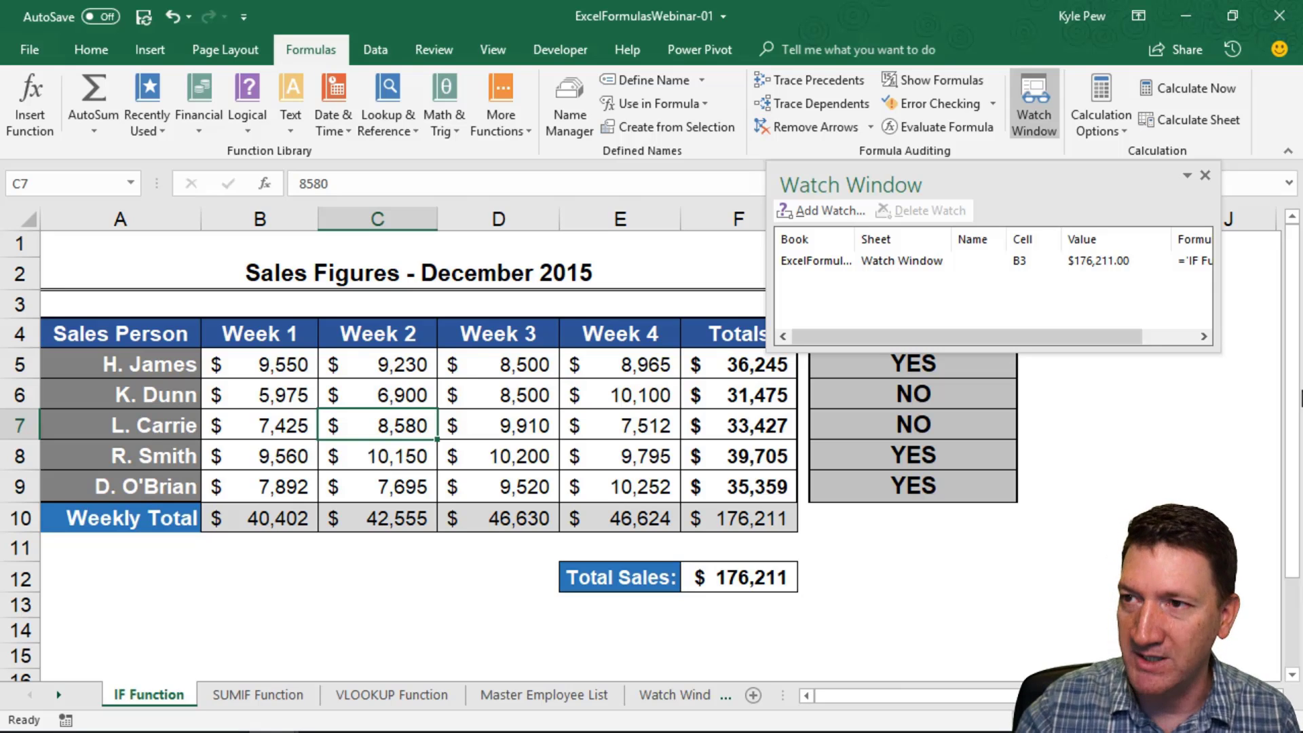
text(10,00)
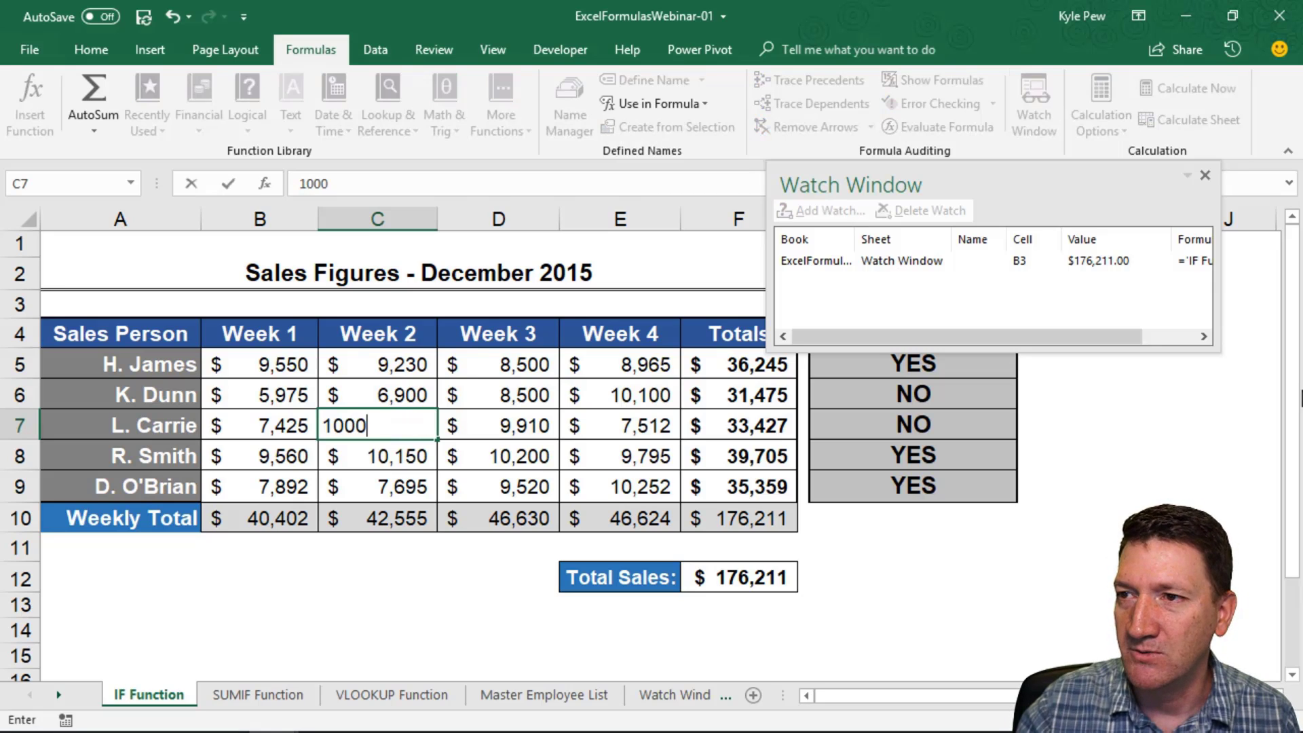
text(0)
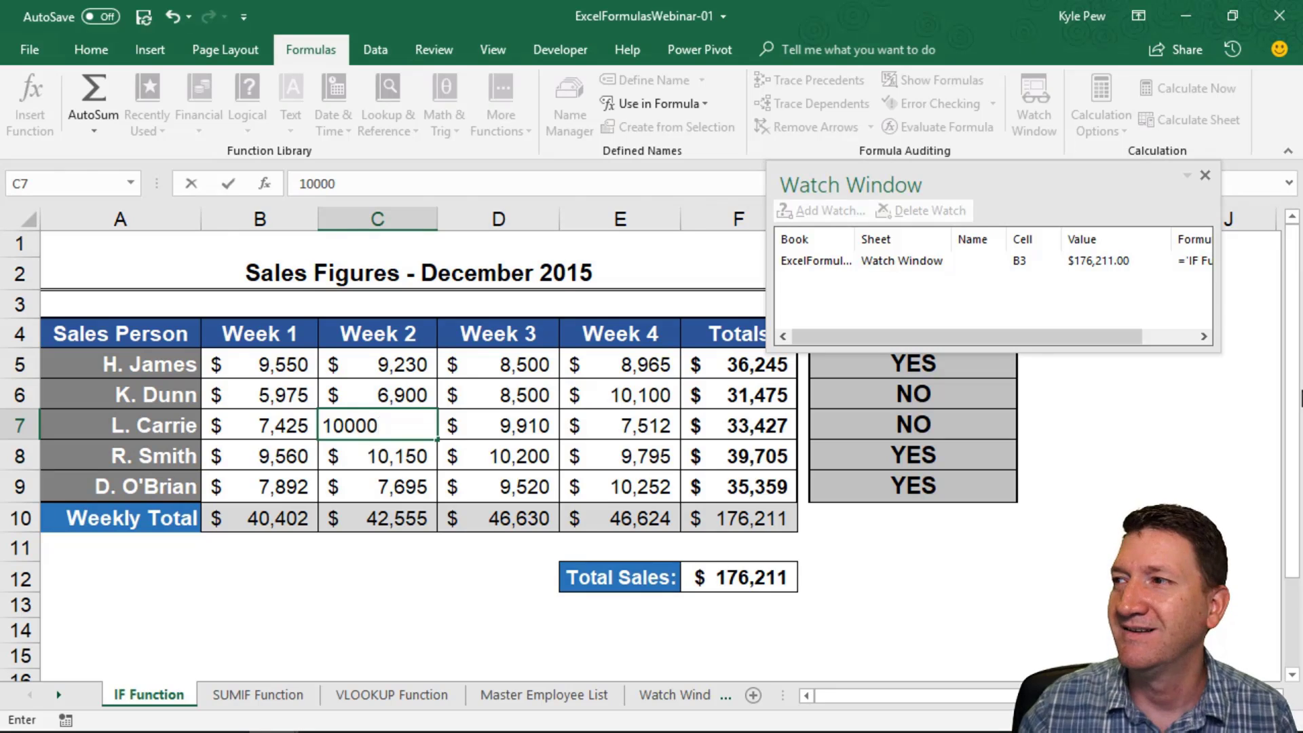
key(Return)
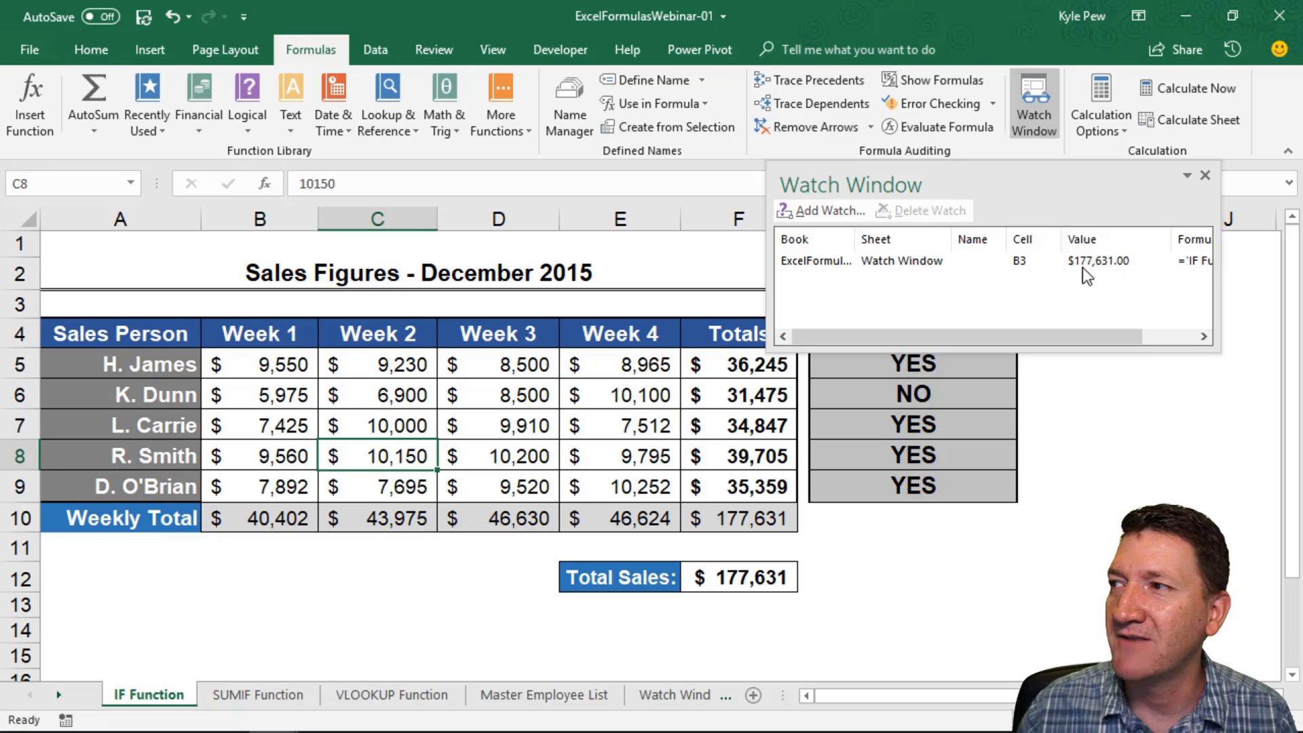
- Set the Week 1 sales in B5 to 5000, check the watched value, and close the Watch Window
click(275, 363)
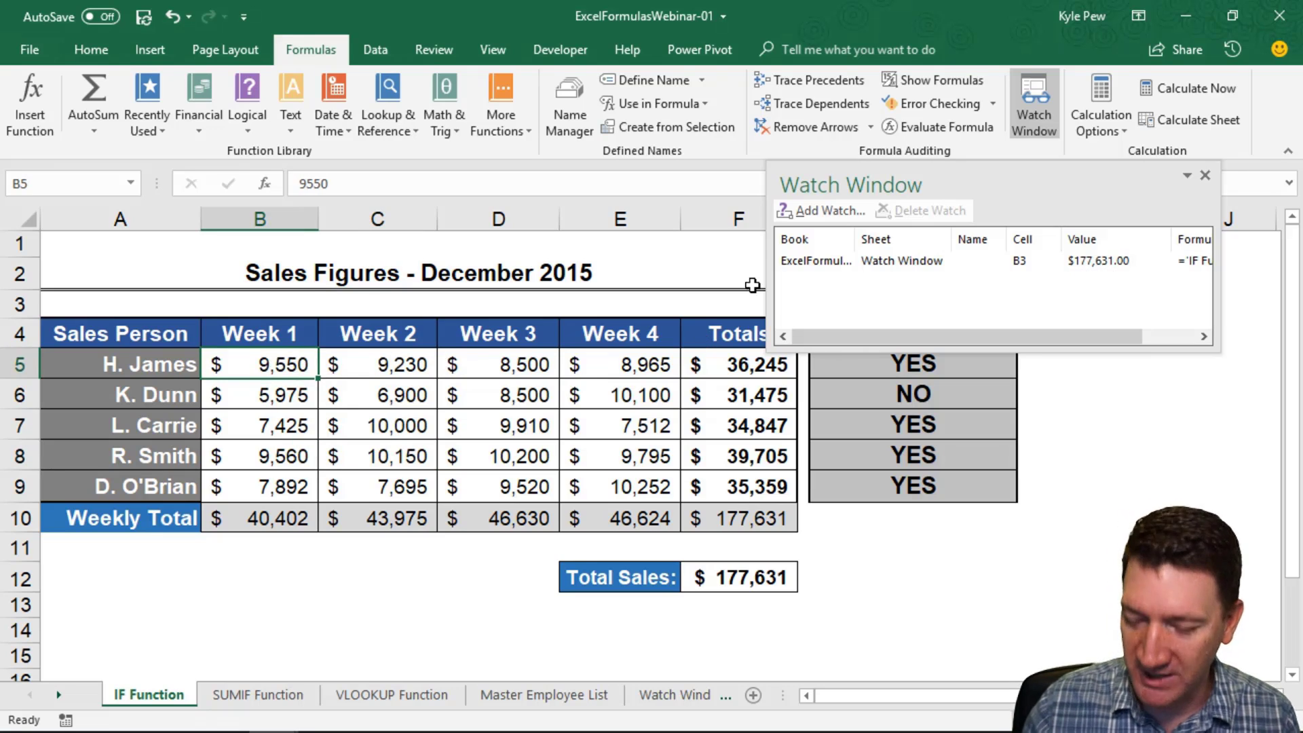
text(5000)
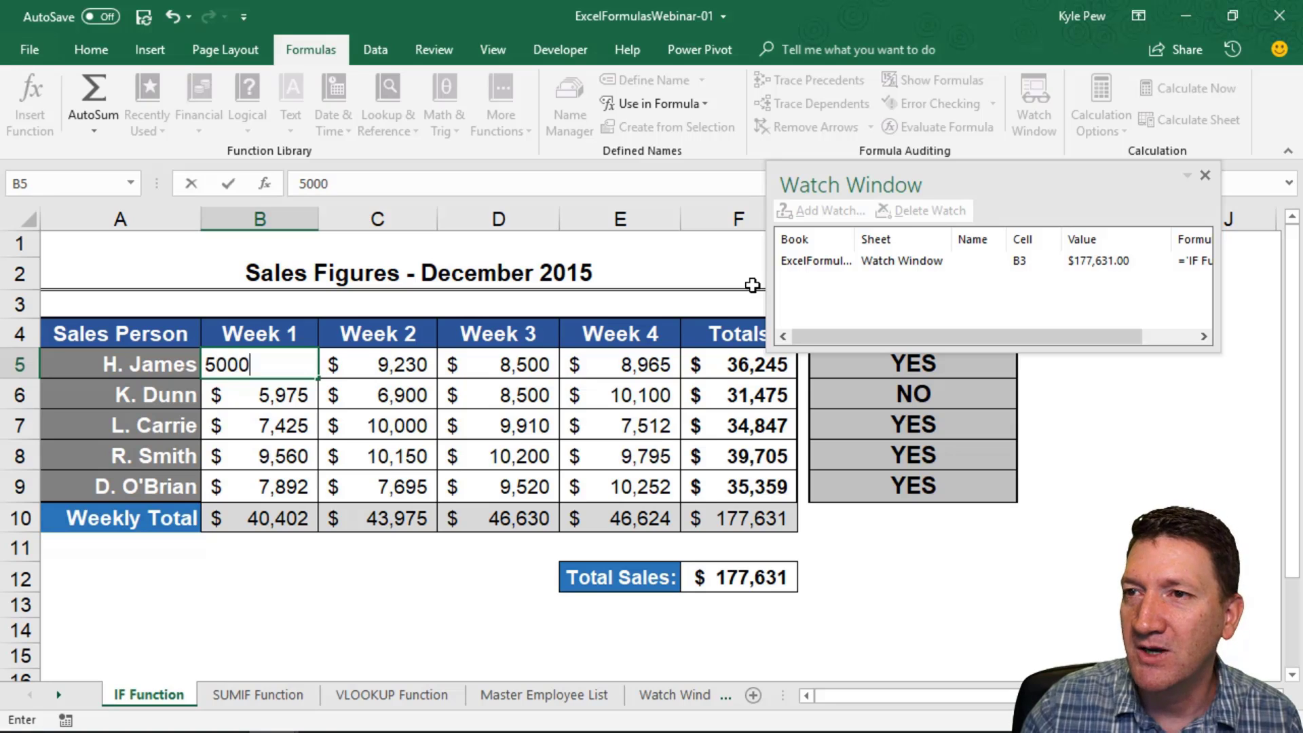
key(Return)
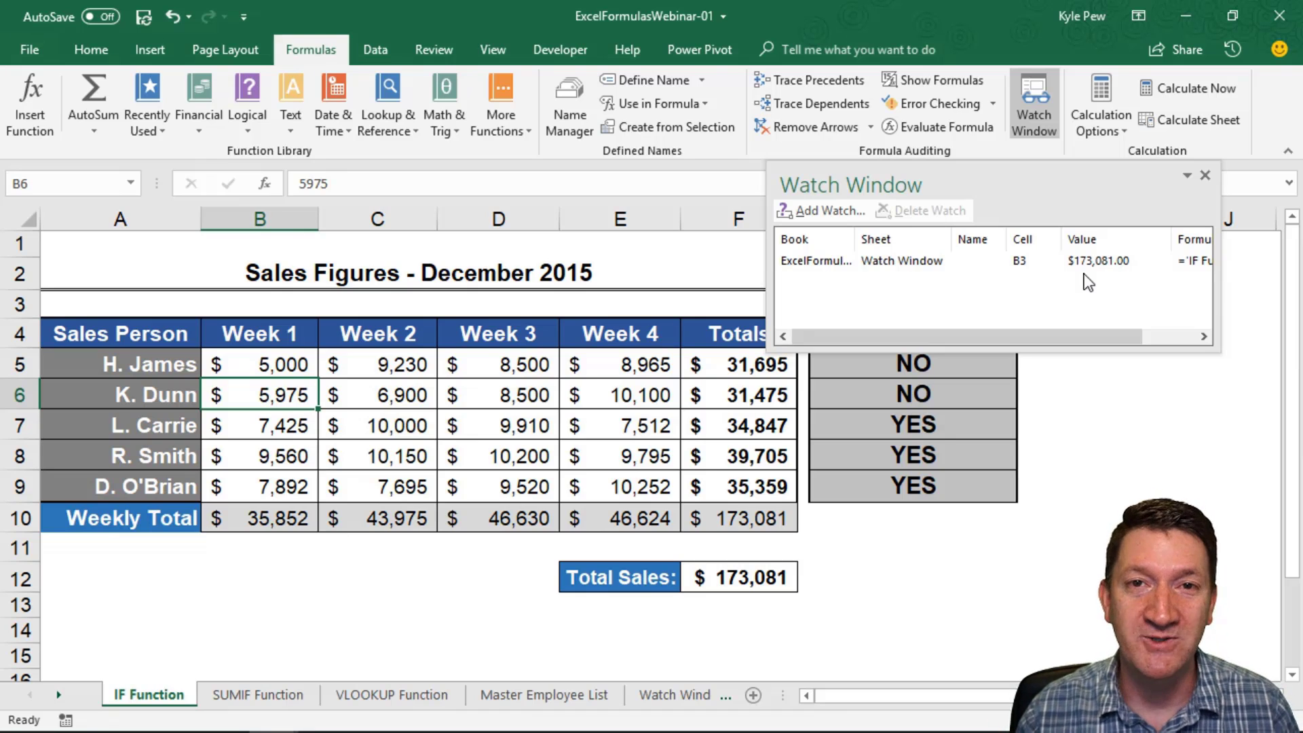
click(1205, 176)
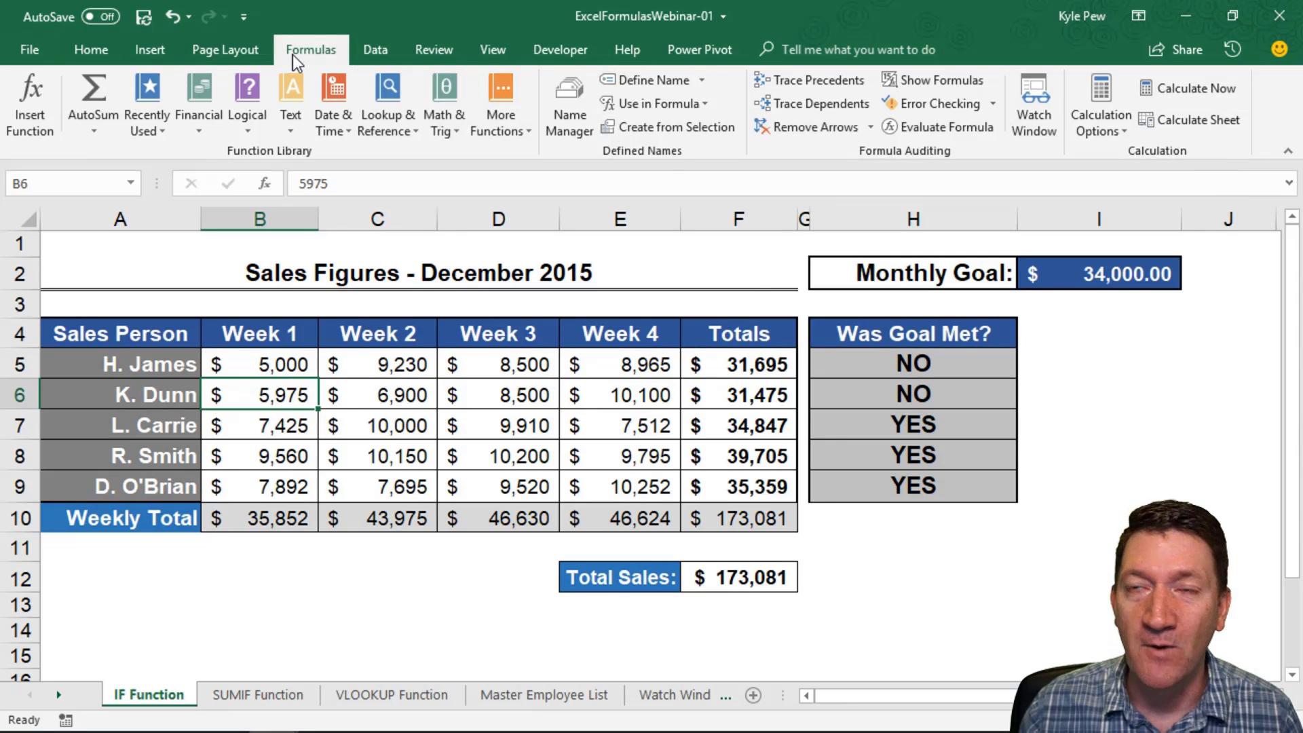
click(1031, 117)
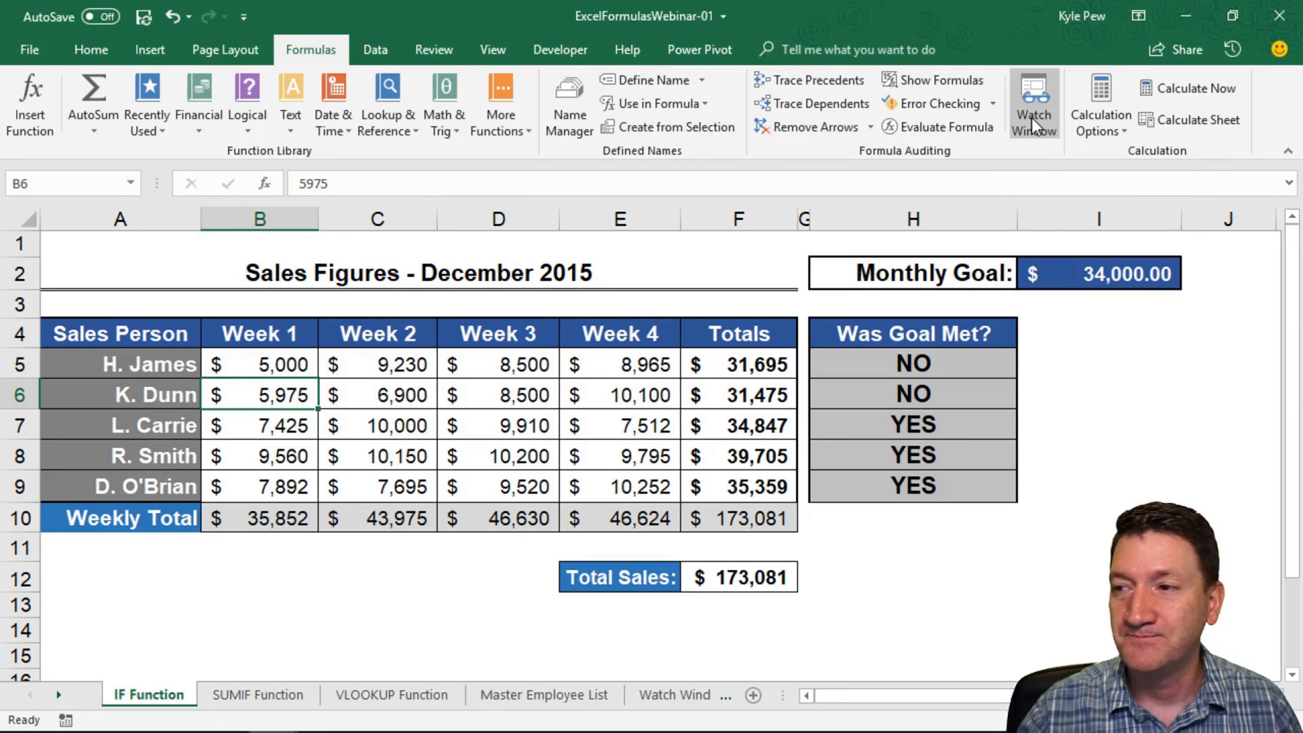
- Open the Trace sheet and examine the contents of F10, F12, F5 and C6
click(58, 695)
click(58, 694)
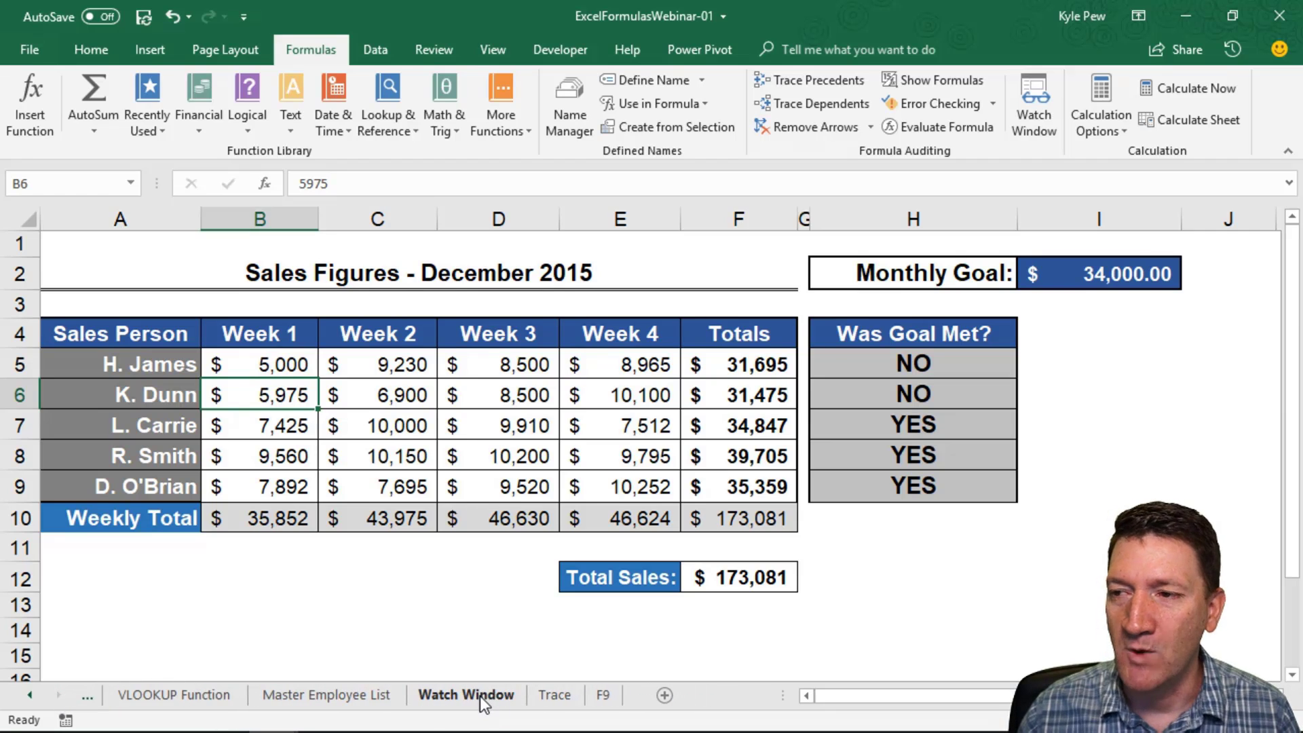
click(556, 695)
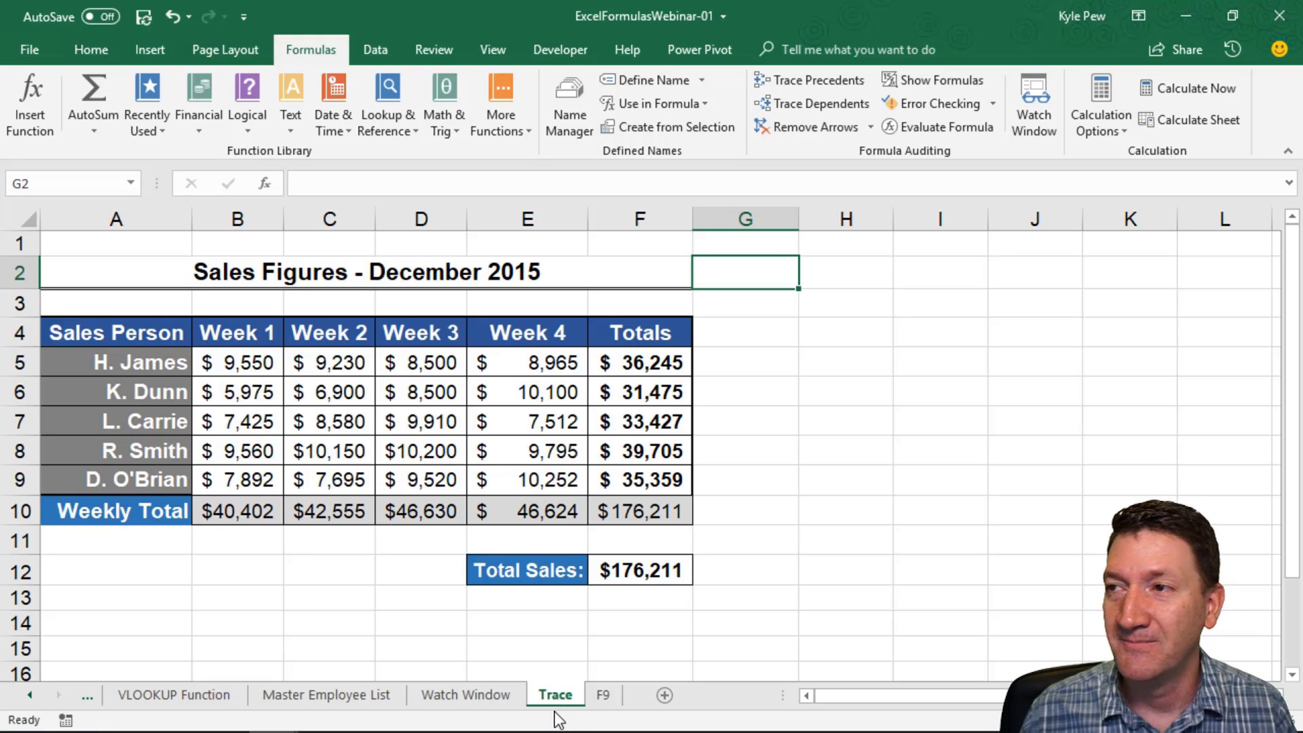
click(632, 510)
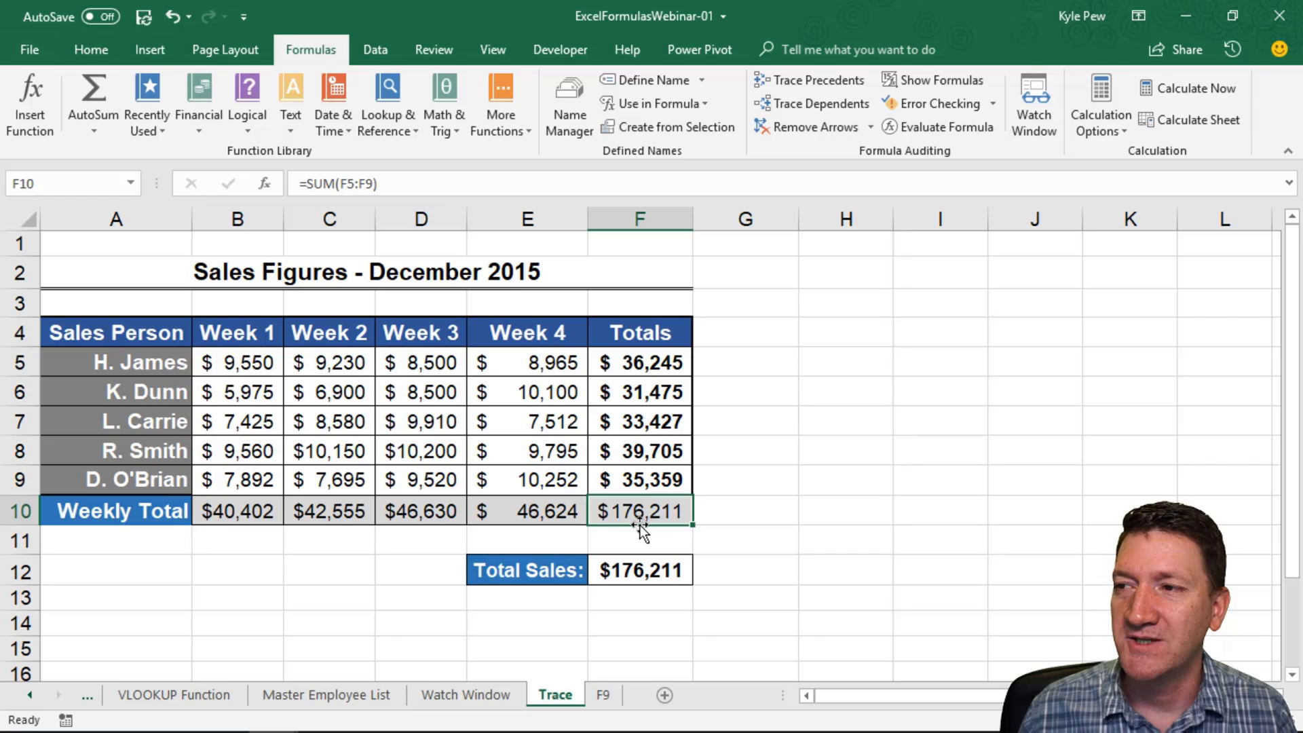
click(633, 574)
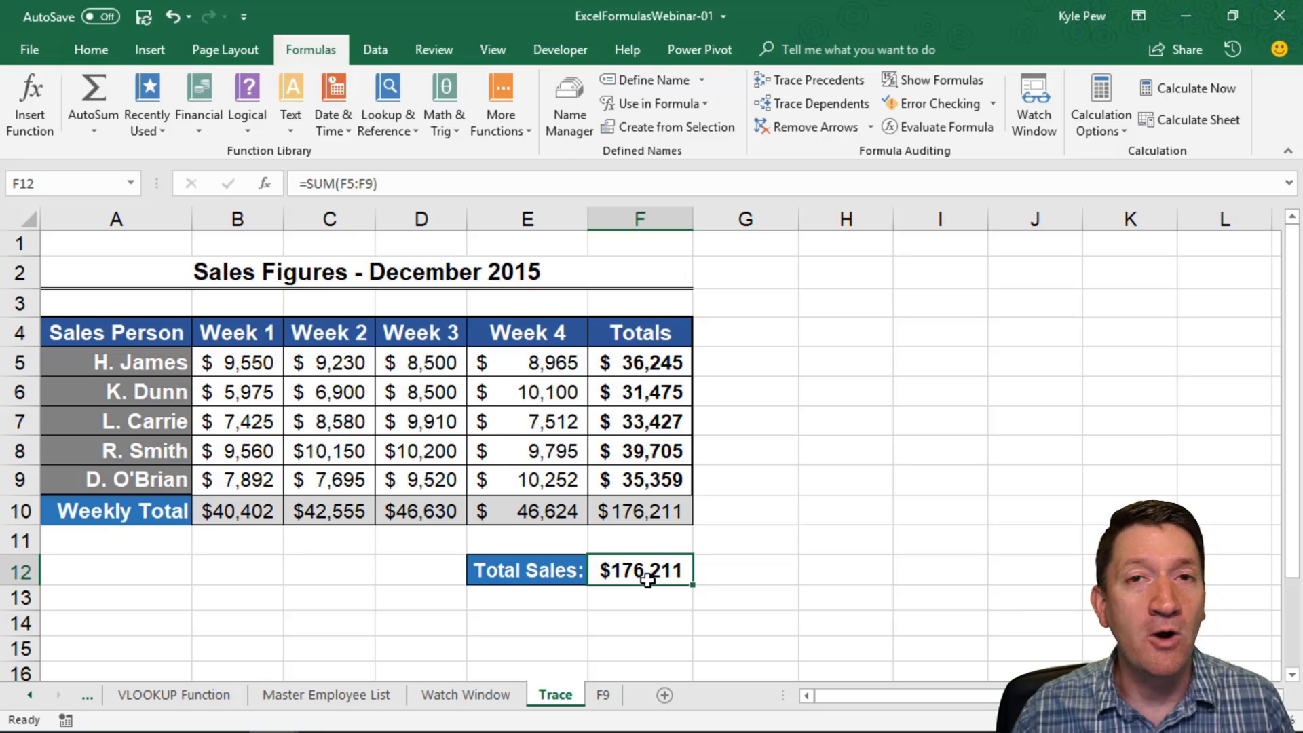
click(627, 361)
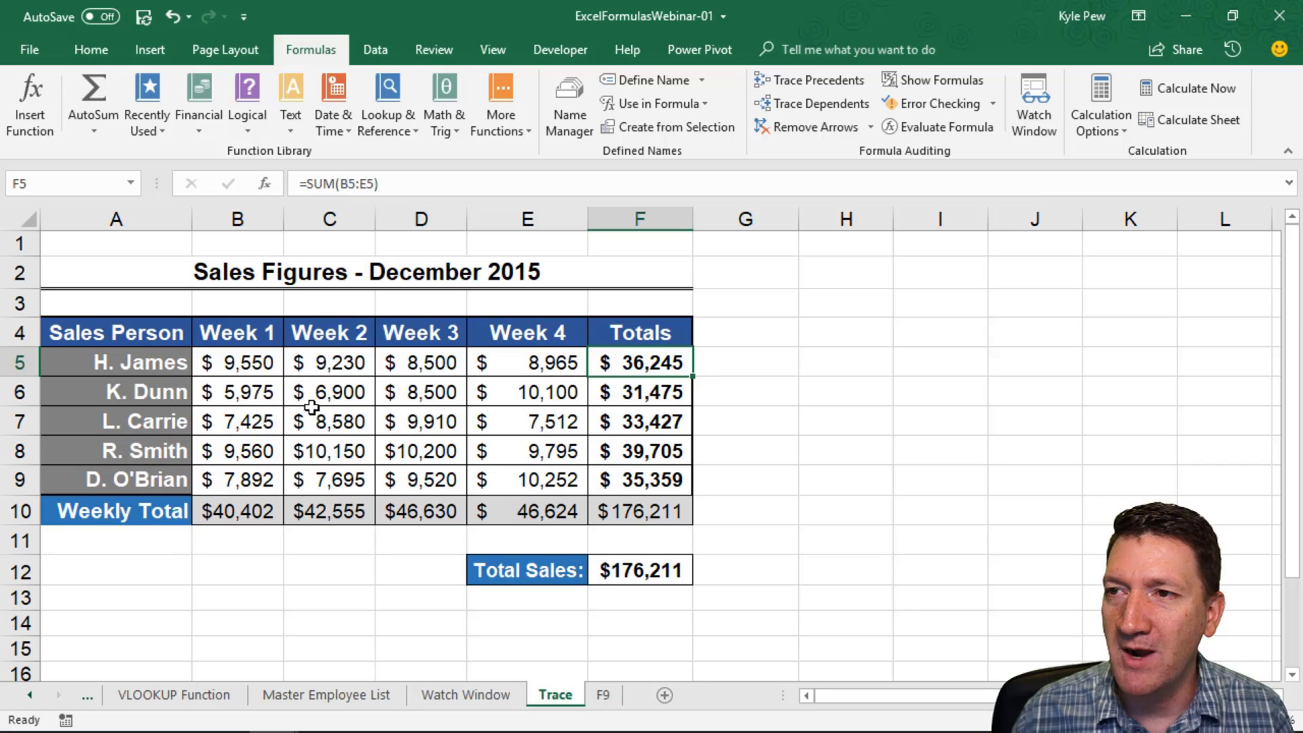
click(312, 392)
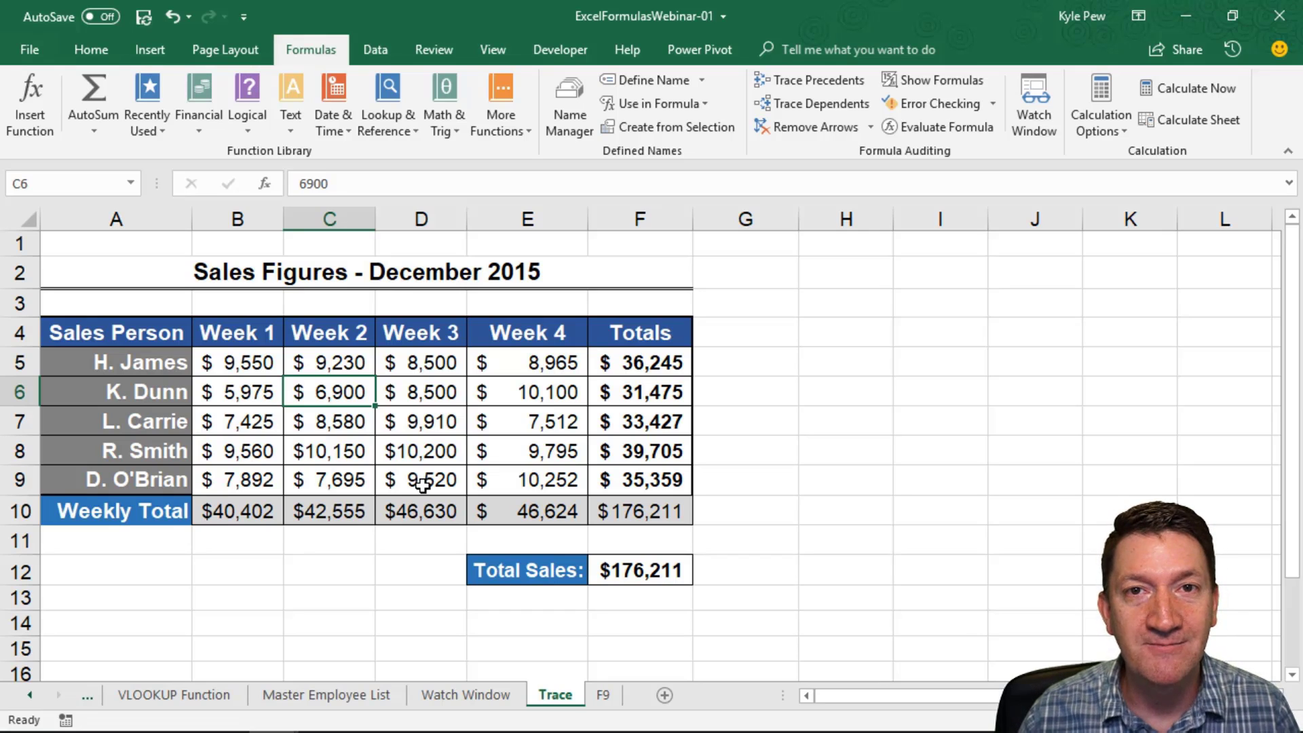
- Trace the precedents of the Total Sales formula in F12, check them against F5:F9, and remove the arrows
click(634, 573)
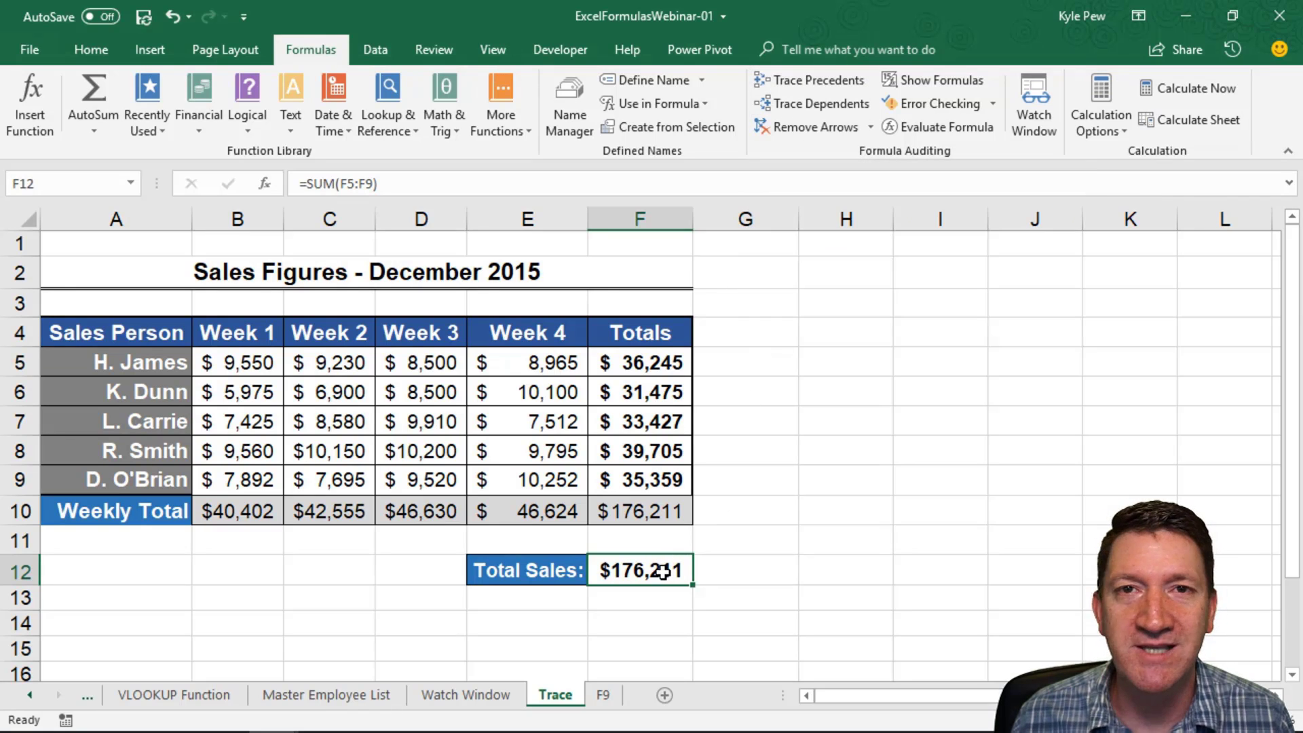
click(792, 83)
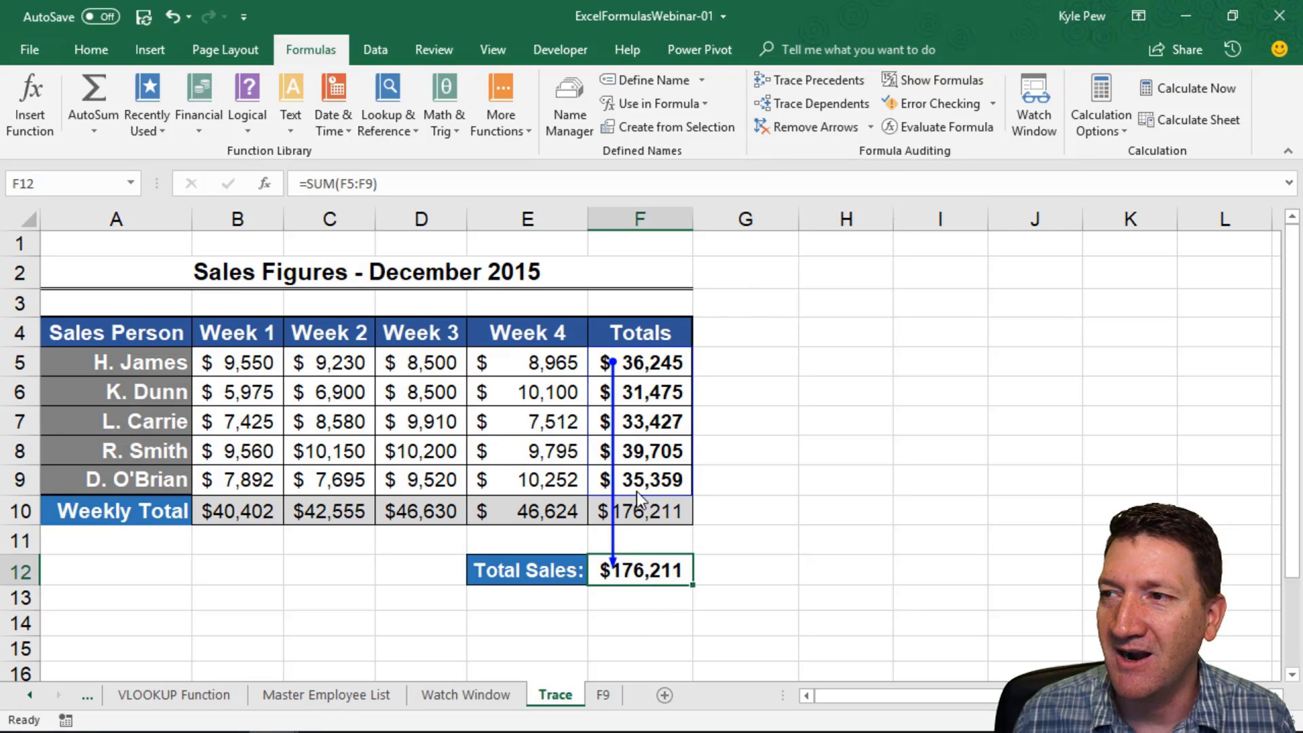
drag(638, 365, 636, 472)
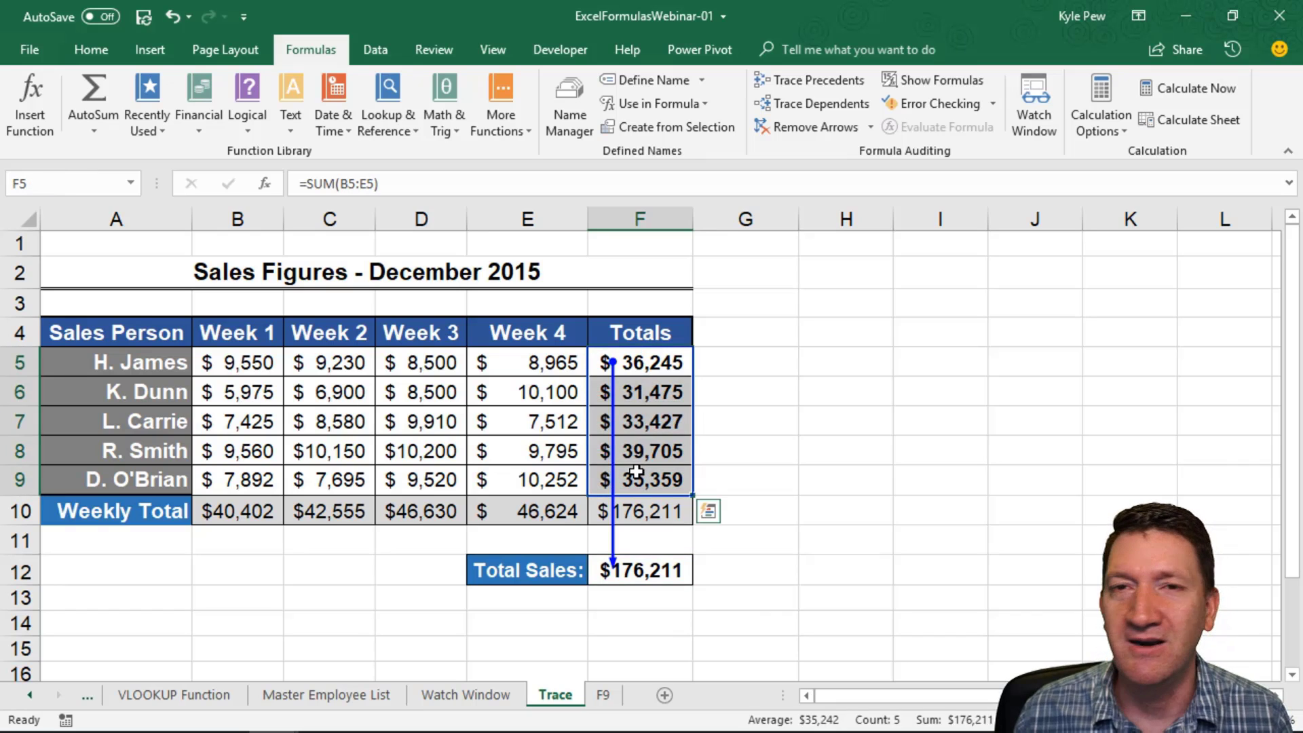
click(632, 578)
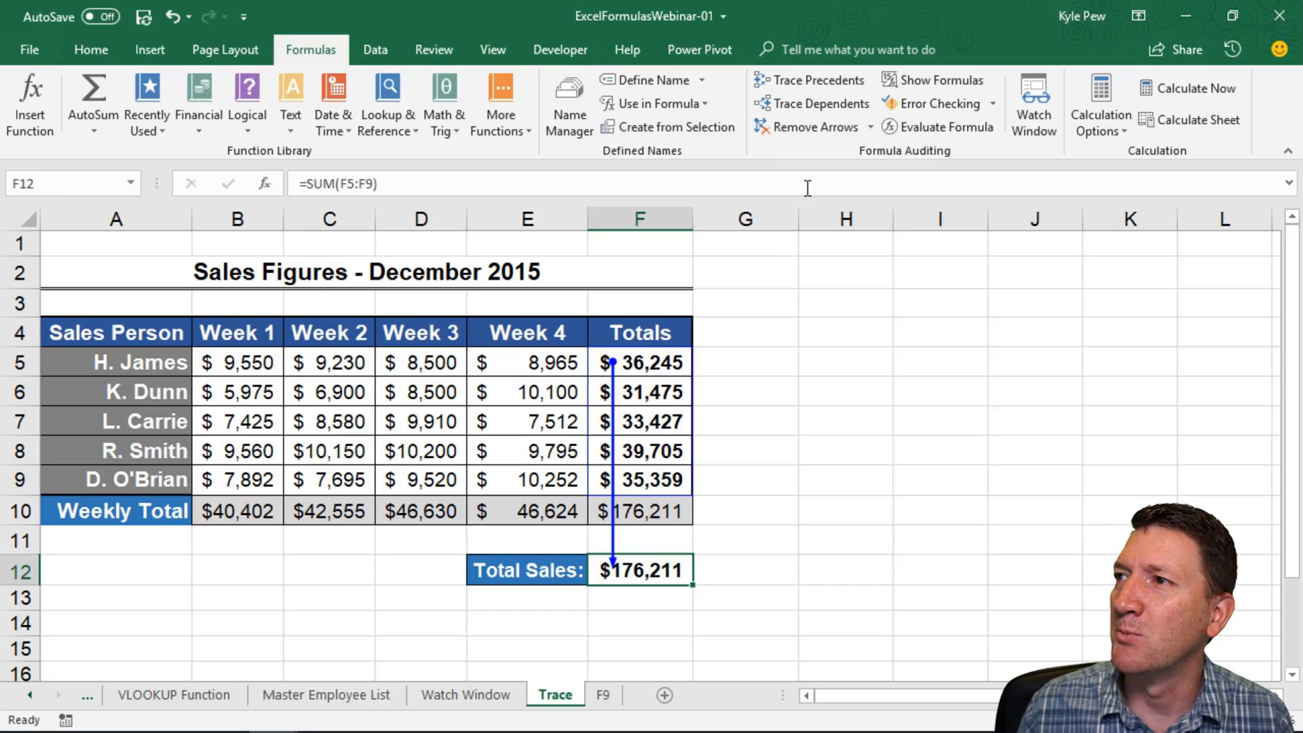
click(812, 128)
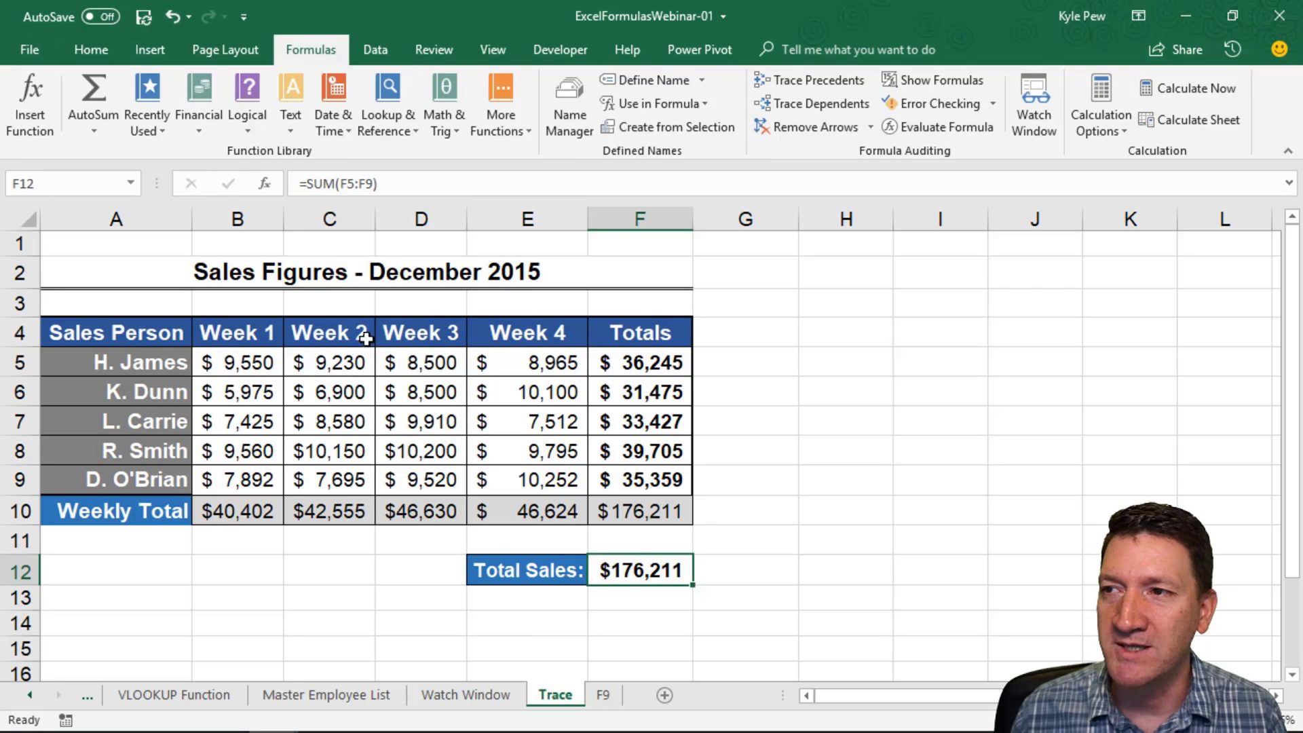
- Try to trace the precedents of the Week 2 sales figure in C6
click(313, 401)
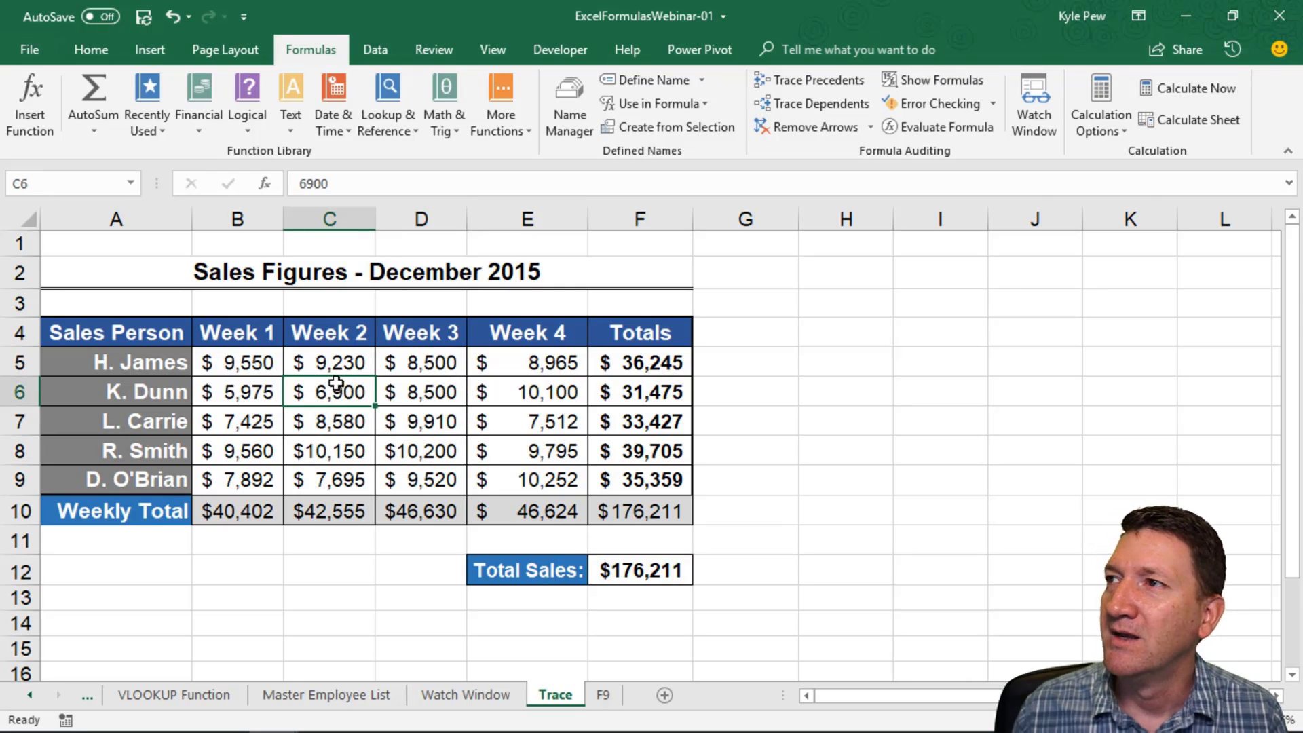
click(813, 79)
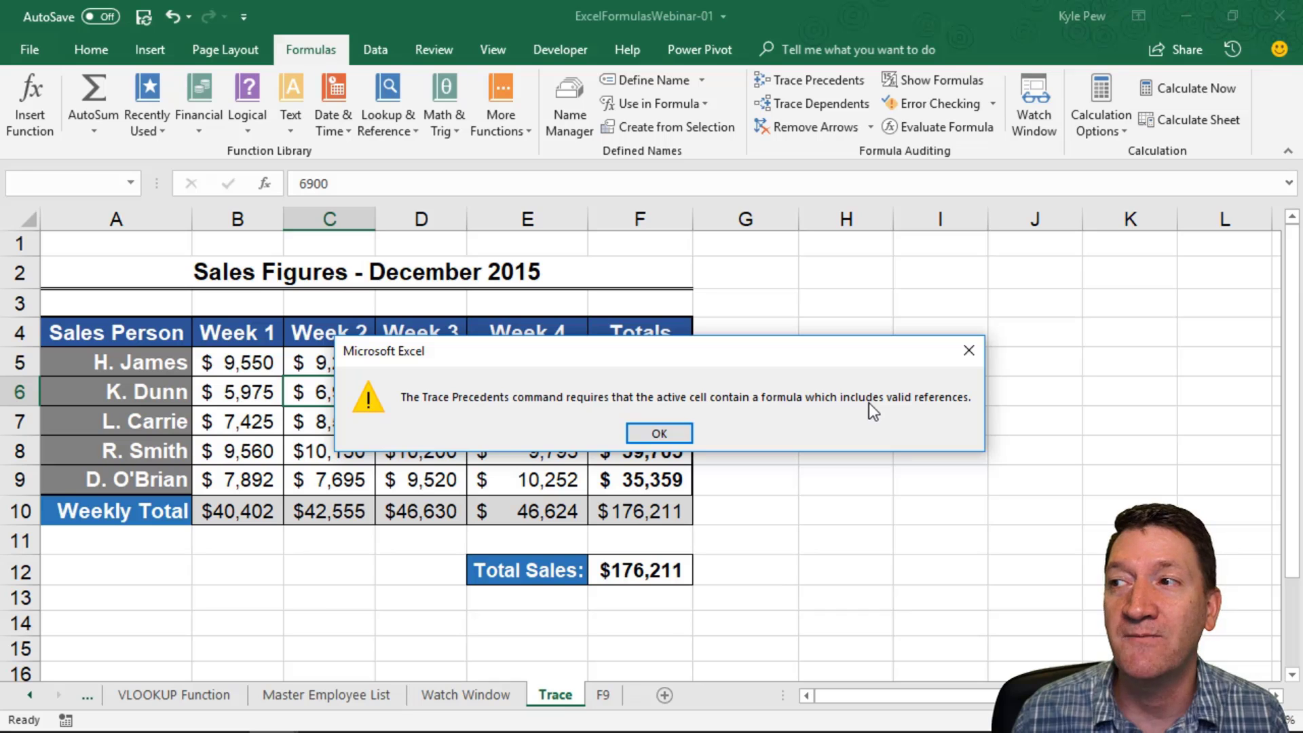
drag(823, 350, 863, 428)
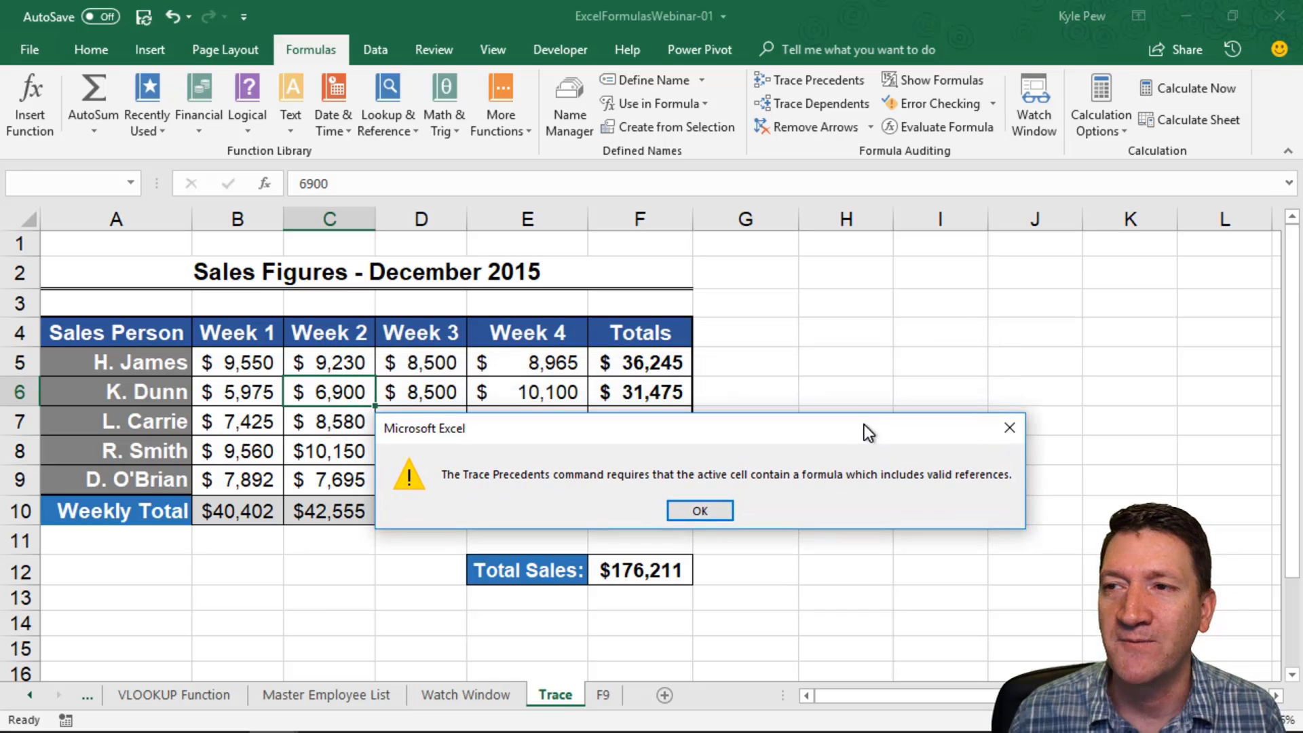
click(702, 510)
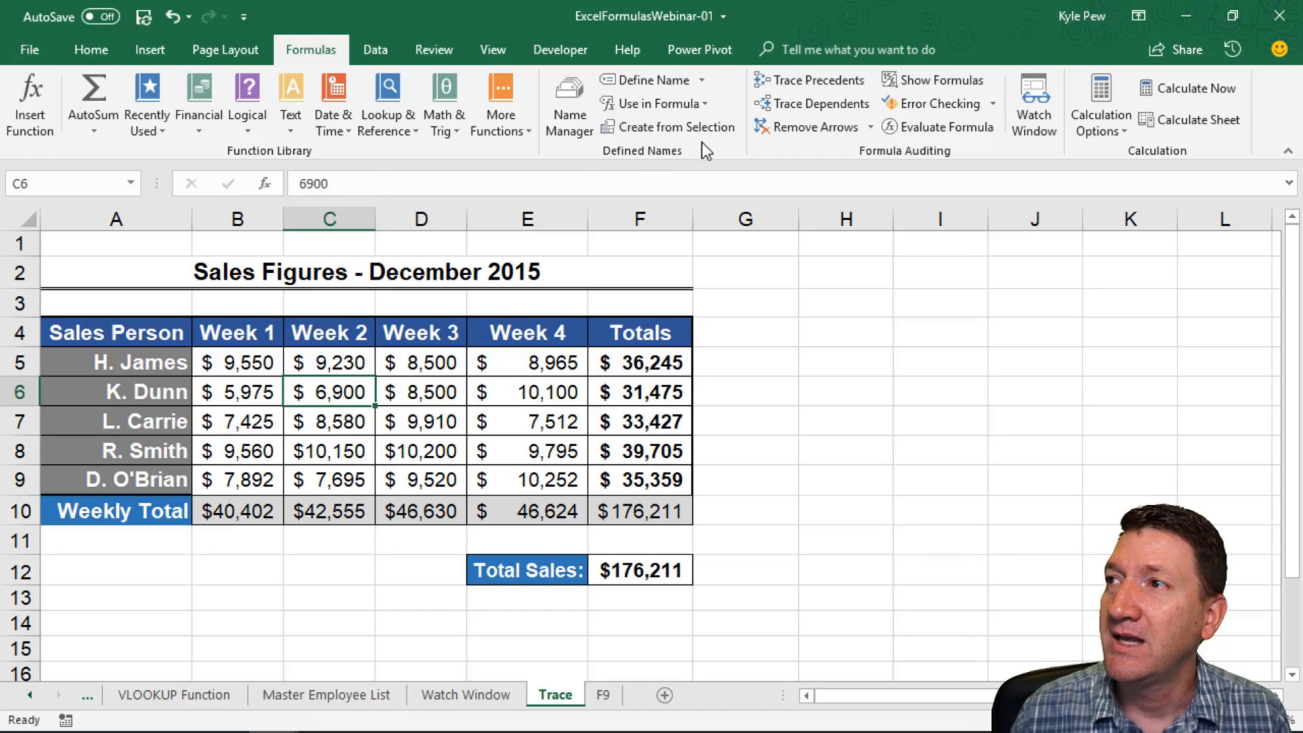
- Trace the dependents of C6, check the formulas in F6 and C10, and remove the arrows
click(787, 104)
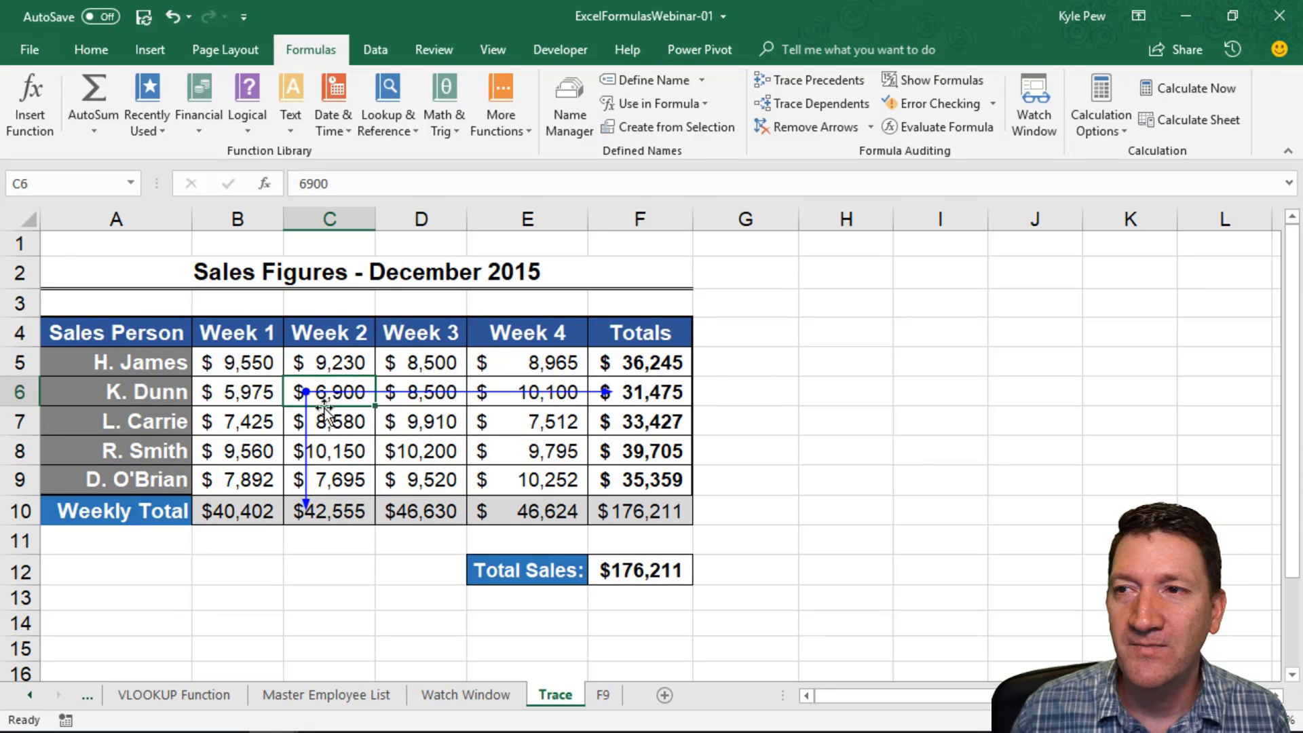
click(614, 397)
click(330, 528)
click(332, 514)
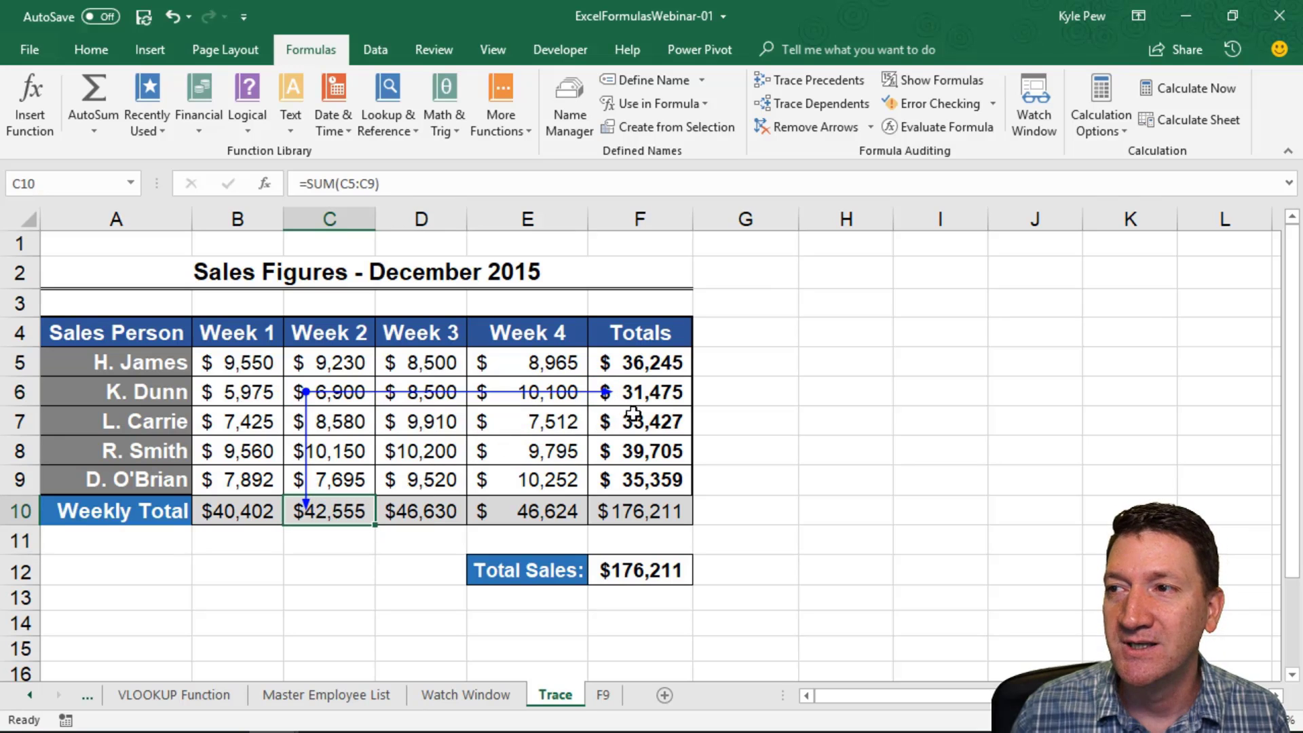
click(632, 402)
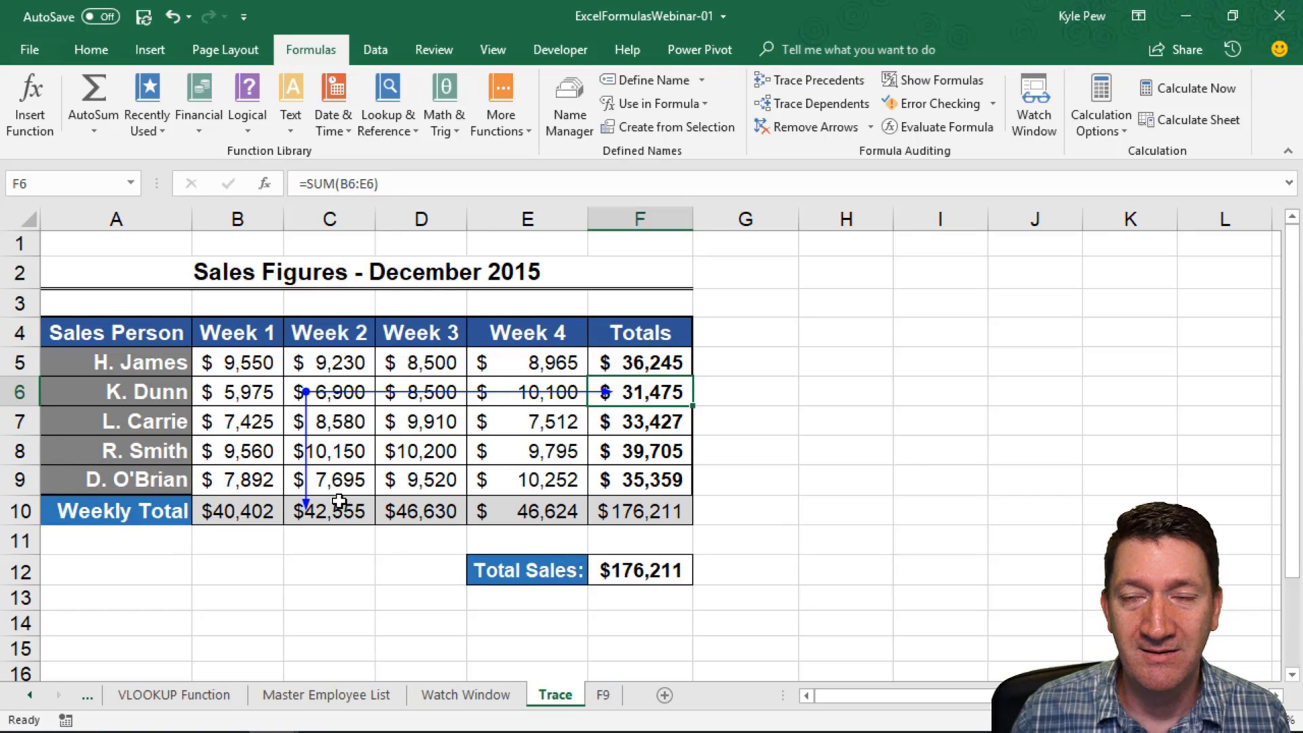
click(335, 383)
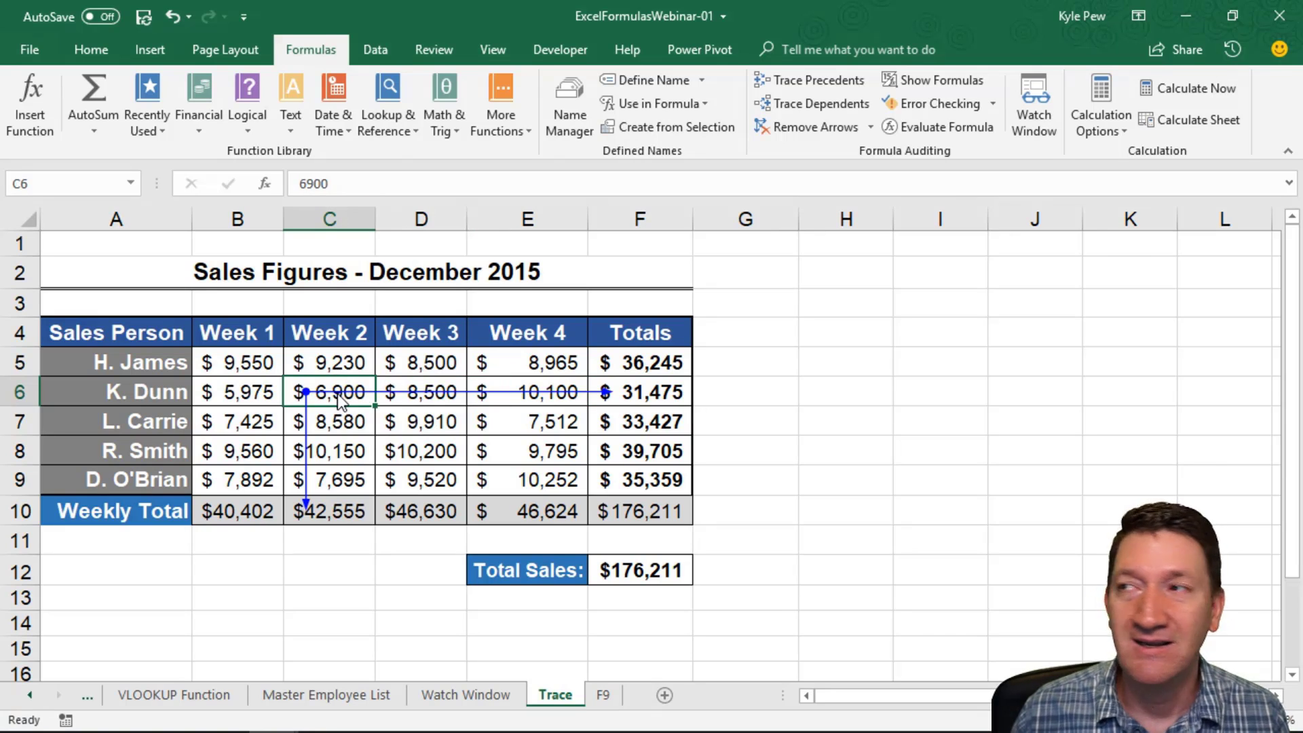
click(799, 127)
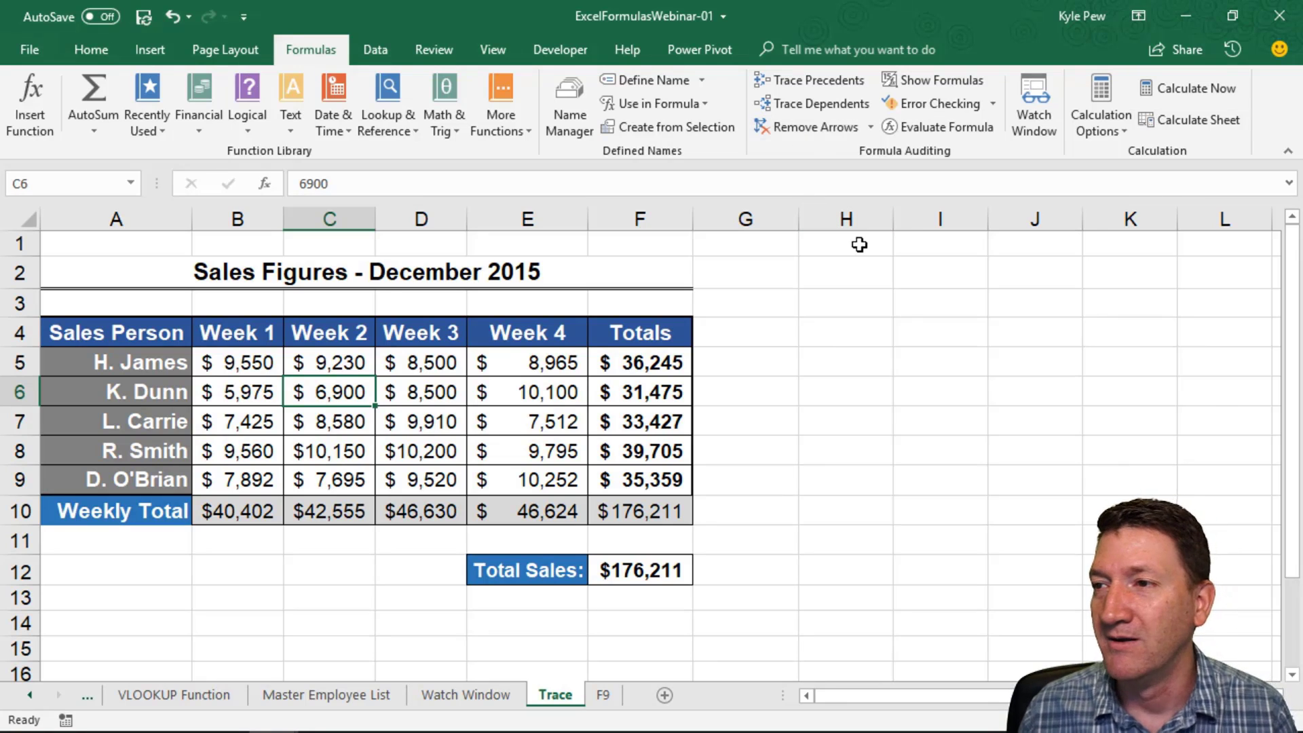
- Trace the dependents of the Week 3 sales in D8 and check the formulas in F8 and D10
click(431, 453)
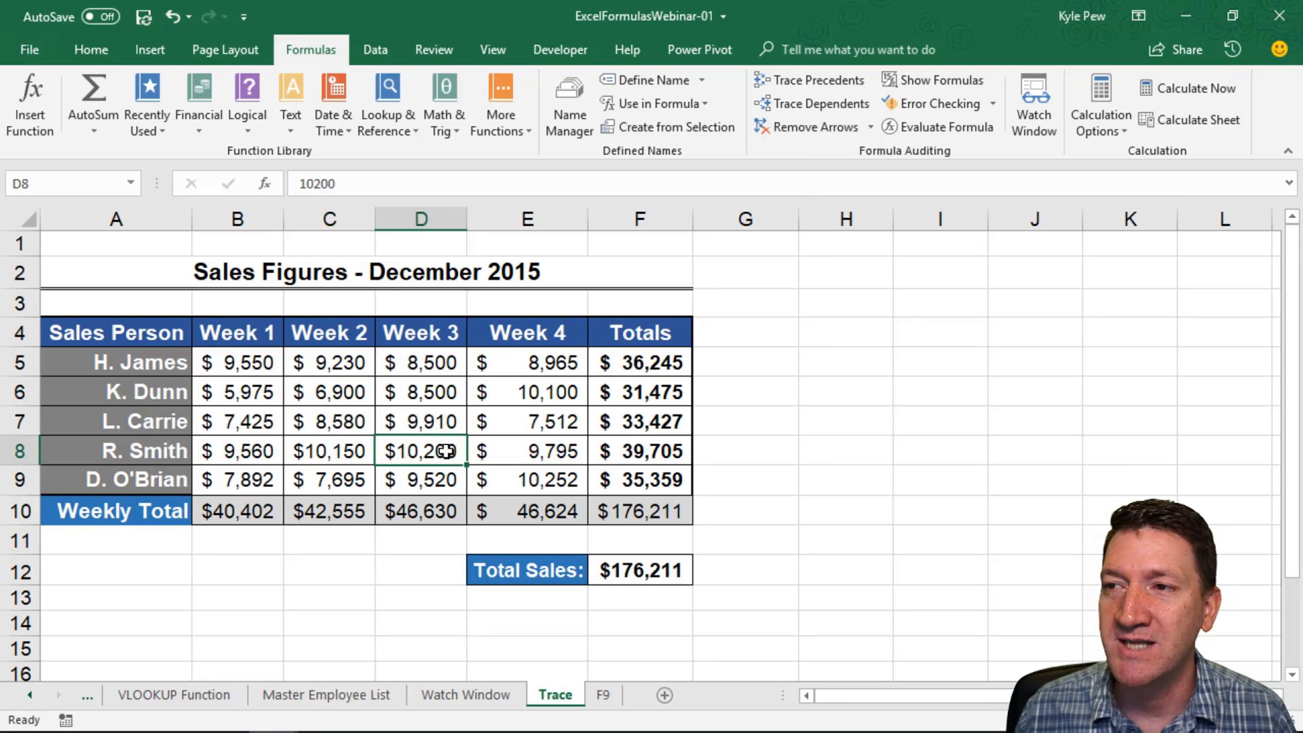
click(816, 105)
click(638, 460)
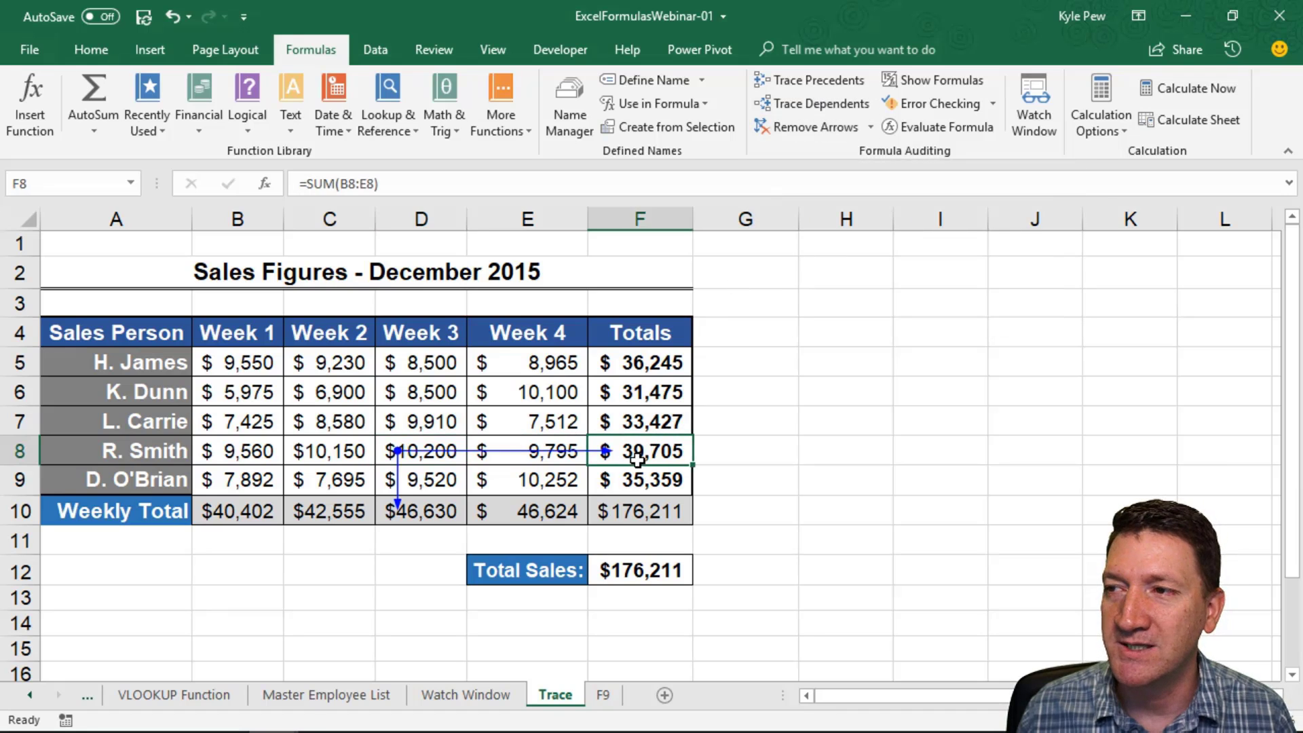
click(425, 510)
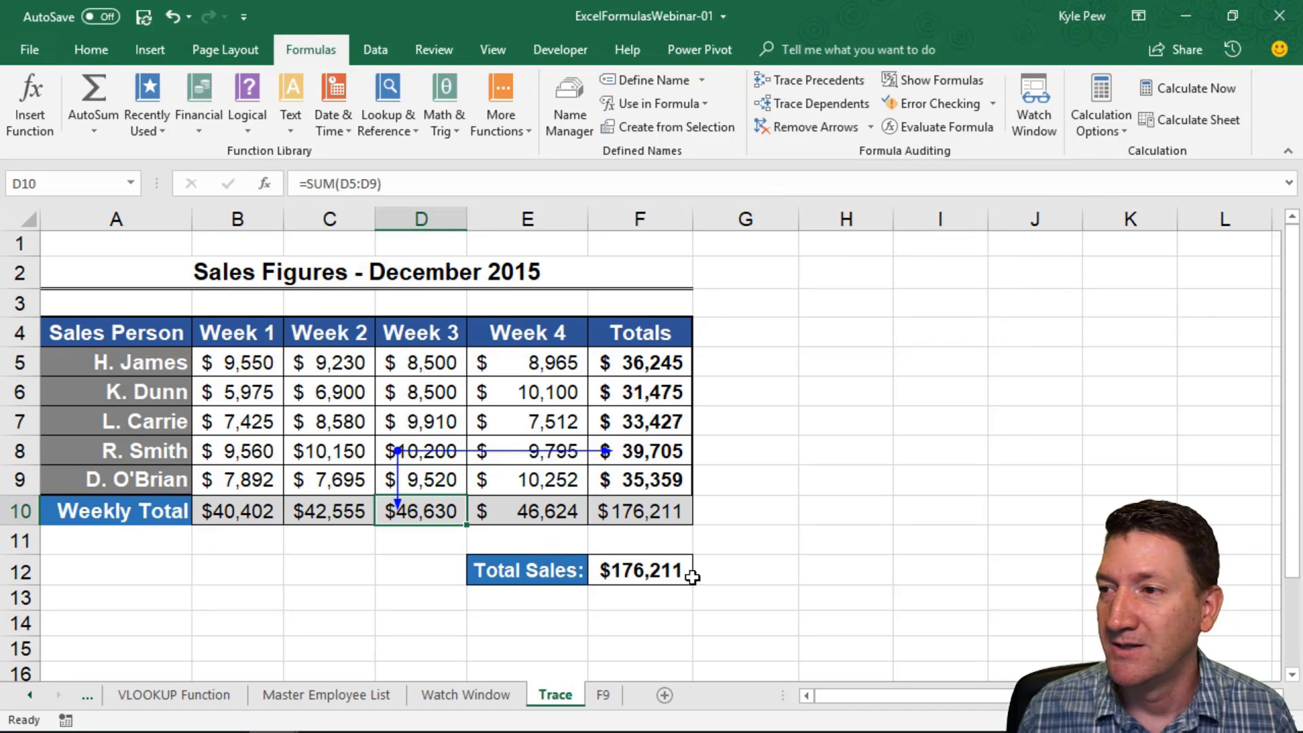
- Trace the precedents of the total in F5 and remove all arrows from the sheet
click(655, 367)
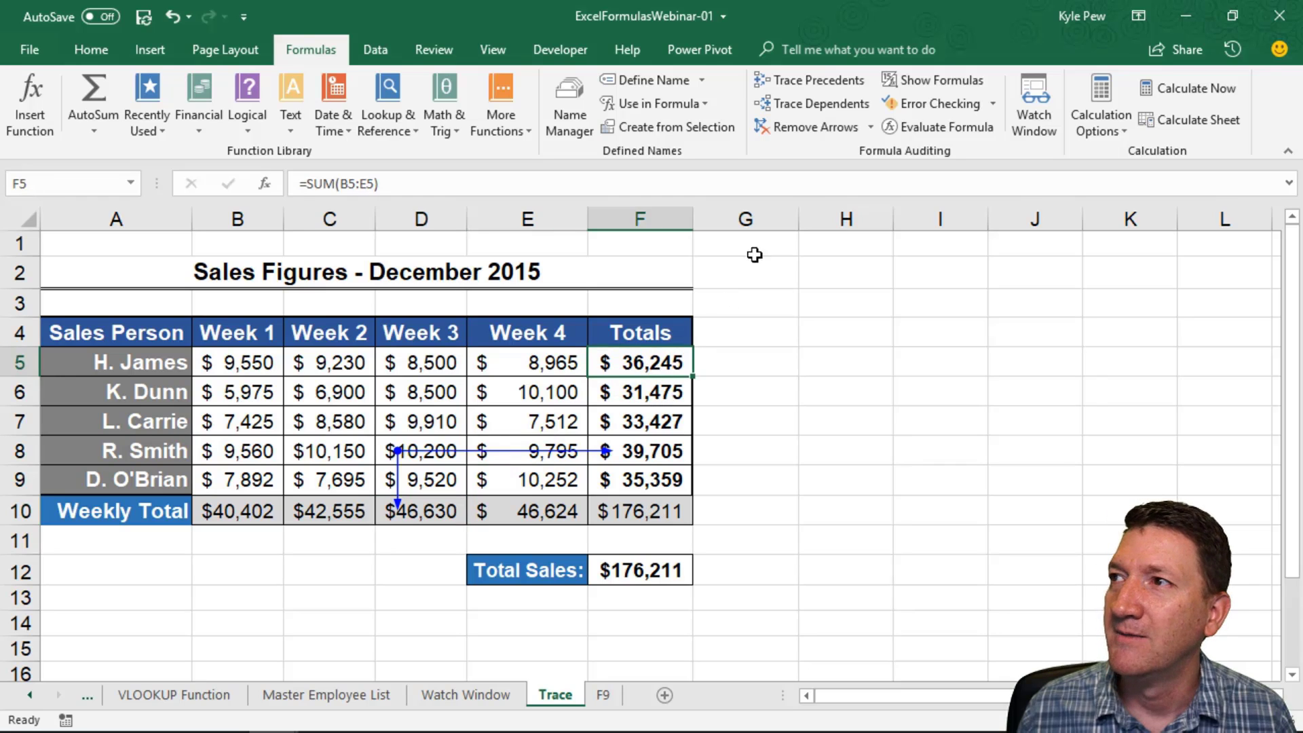
click(820, 84)
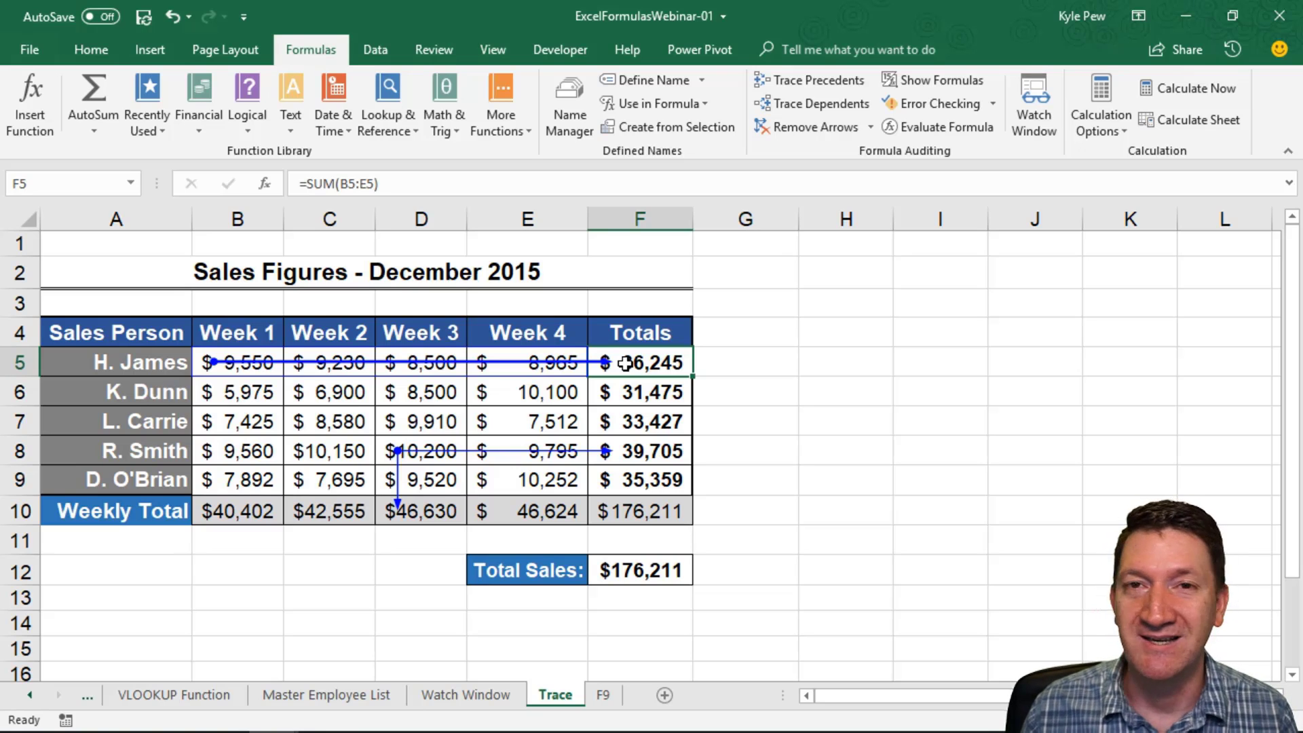
click(787, 133)
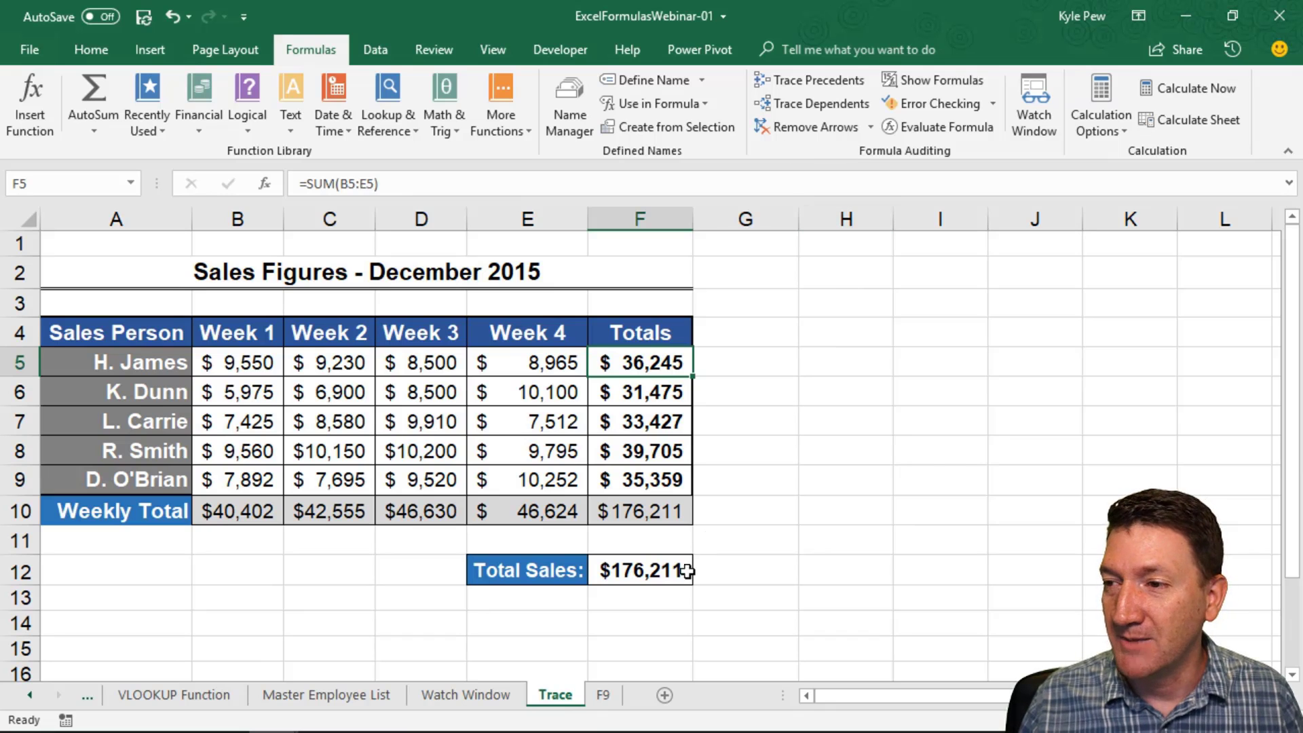
- Open the F9 sheet and examine the Was Goal Met formulas in H5:H9 and the BONUS cells I5:I9
click(603, 695)
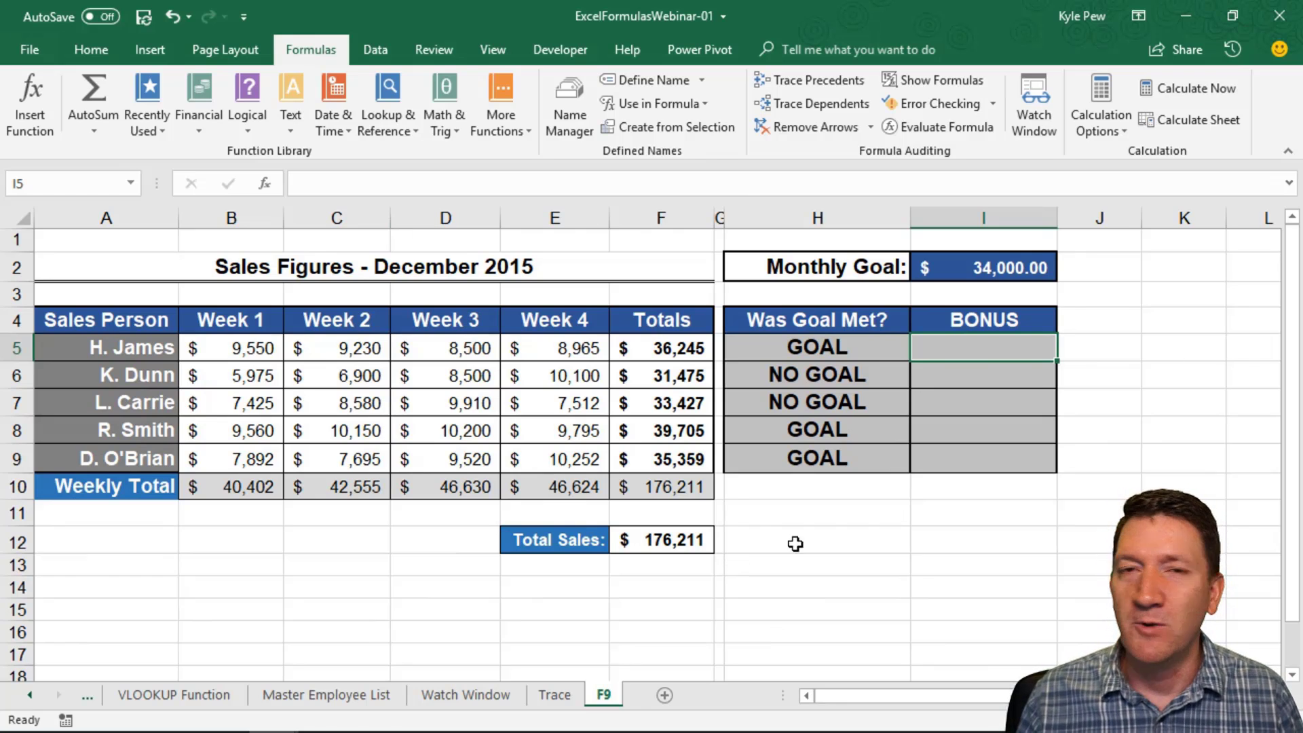
drag(791, 348, 775, 475)
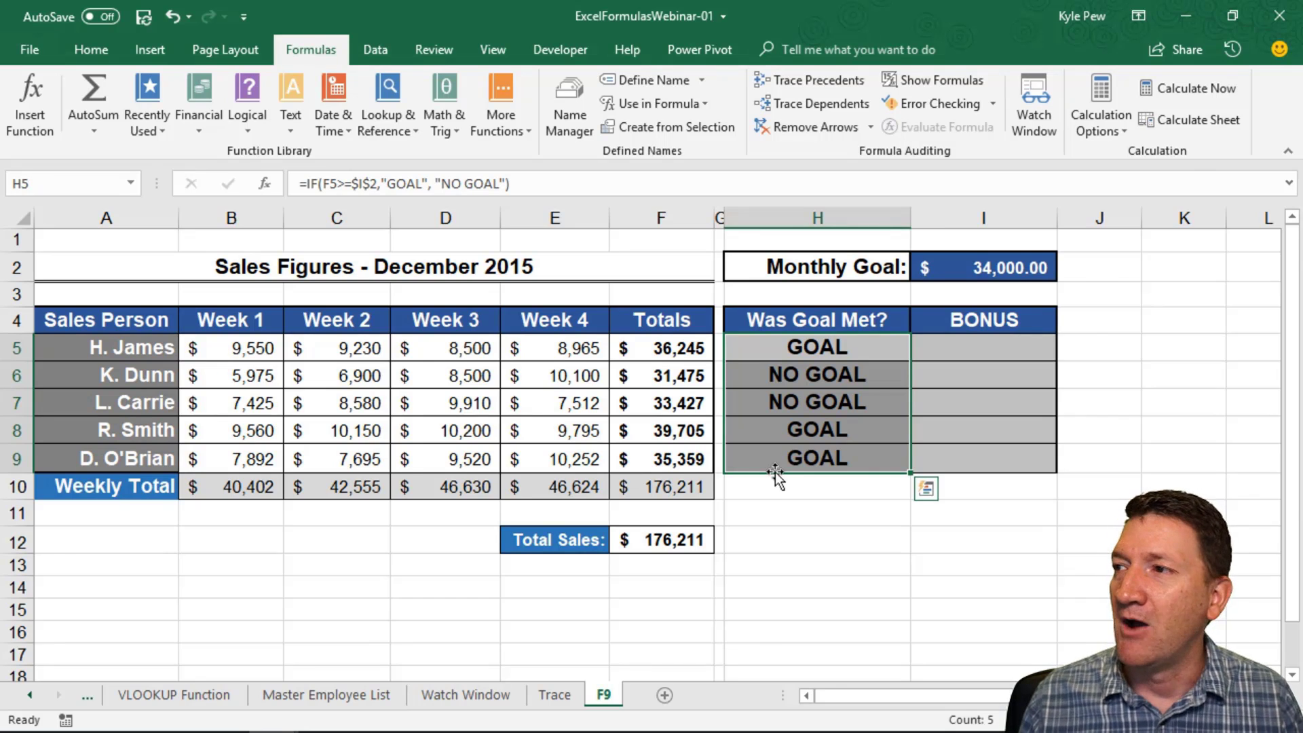
click(963, 348)
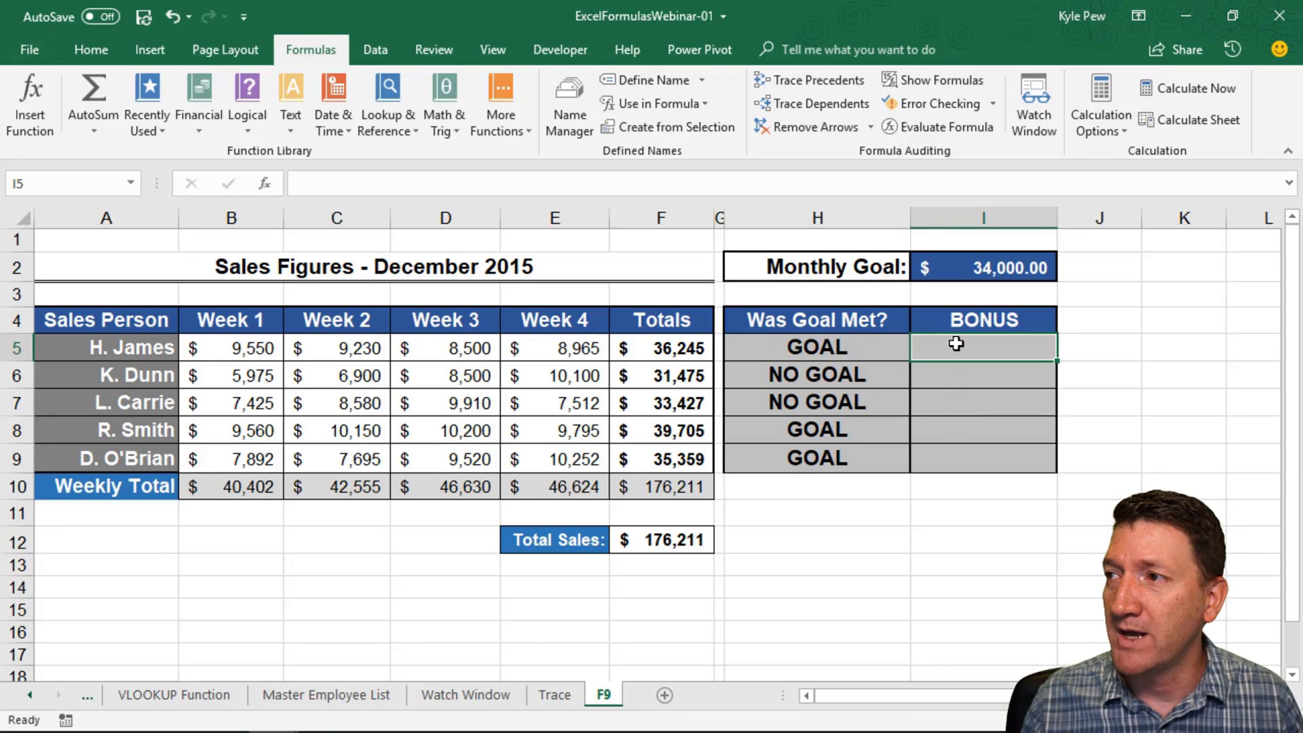
drag(952, 342, 961, 453)
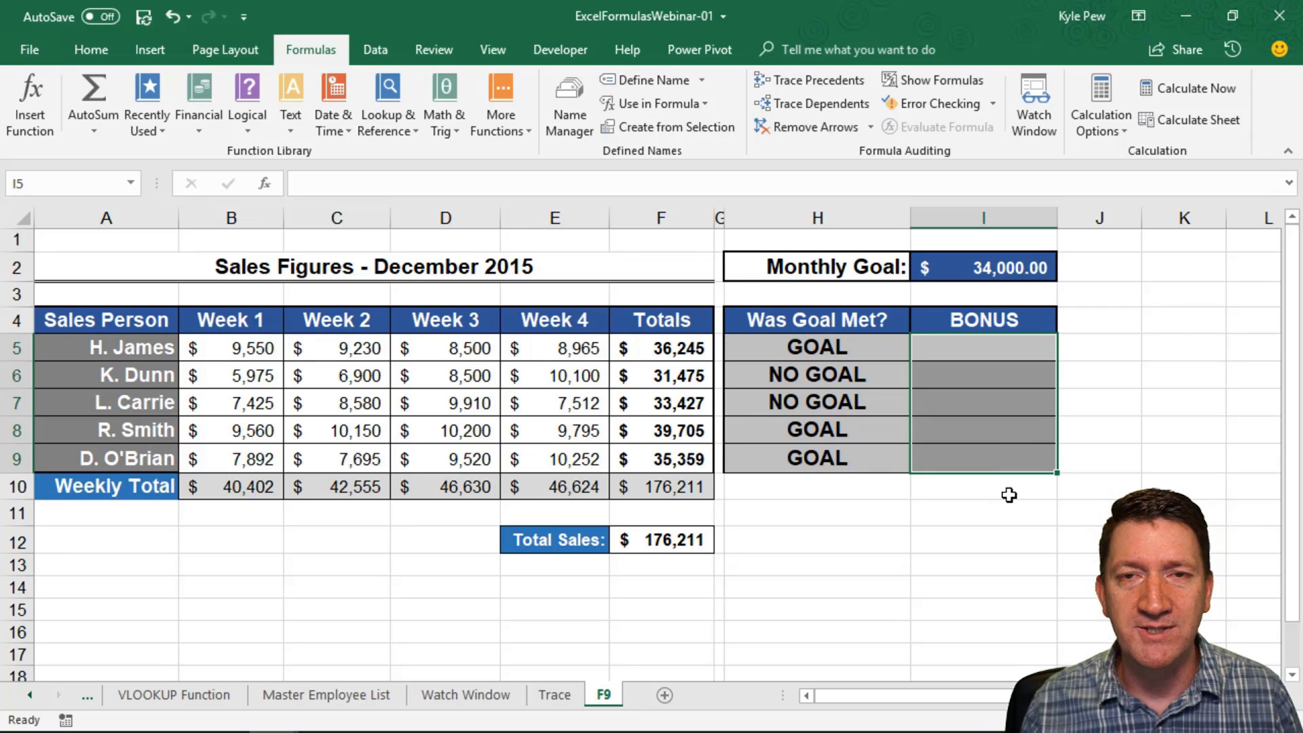
click(822, 349)
drag(812, 450, 809, 465)
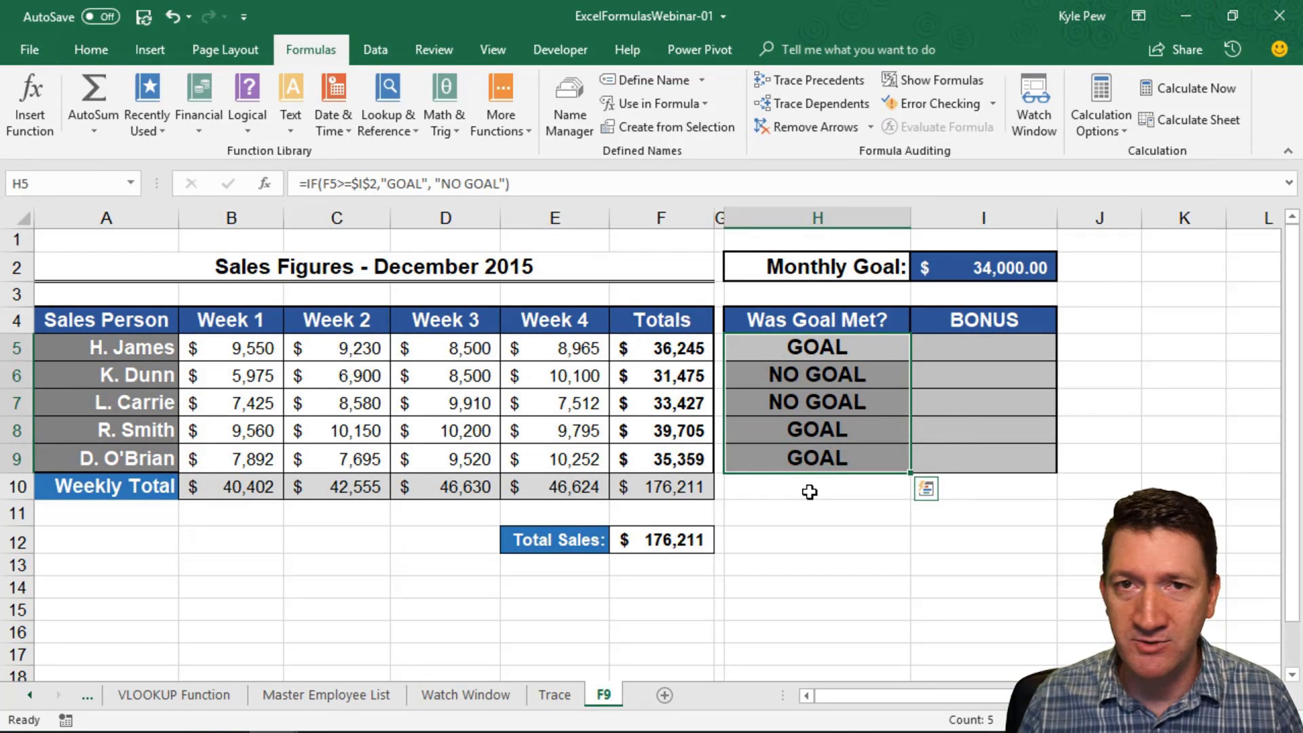
click(828, 344)
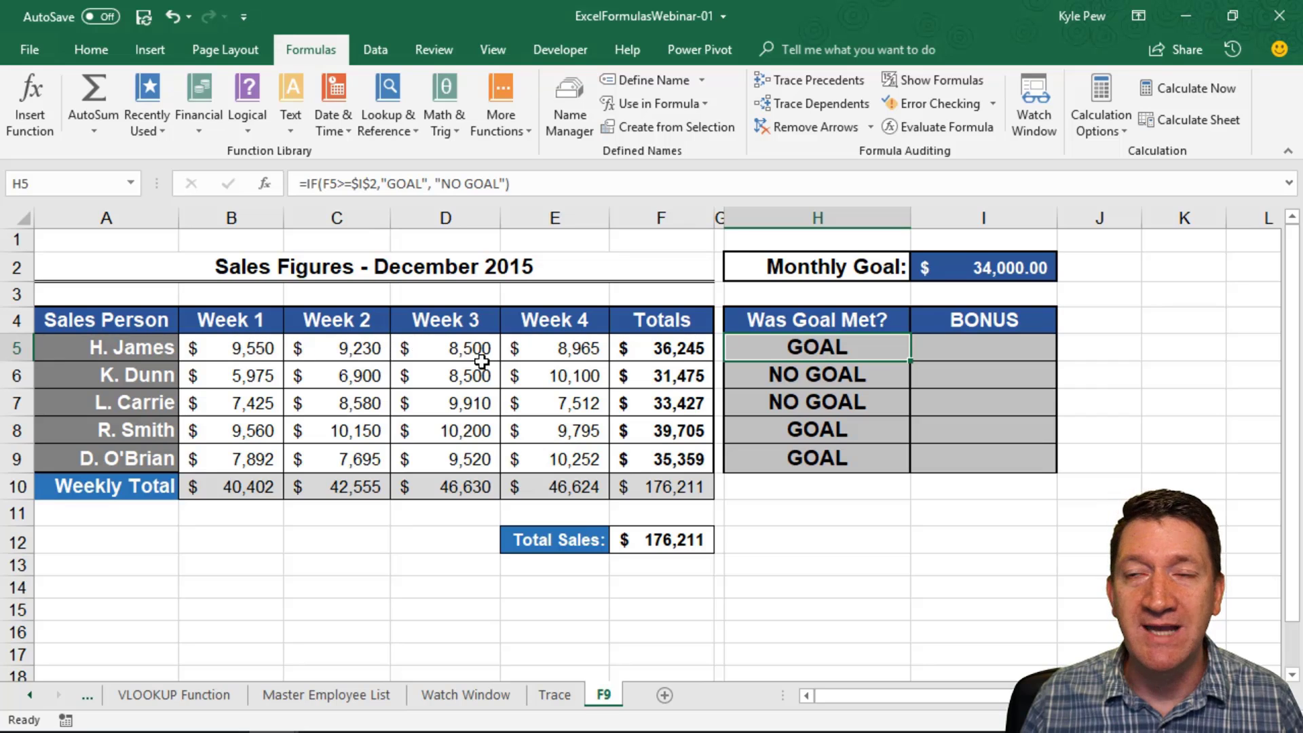
- Start an IF formula in BONUS cell I5 with a nested AND whose first condition is H5="GOAL"
click(975, 347)
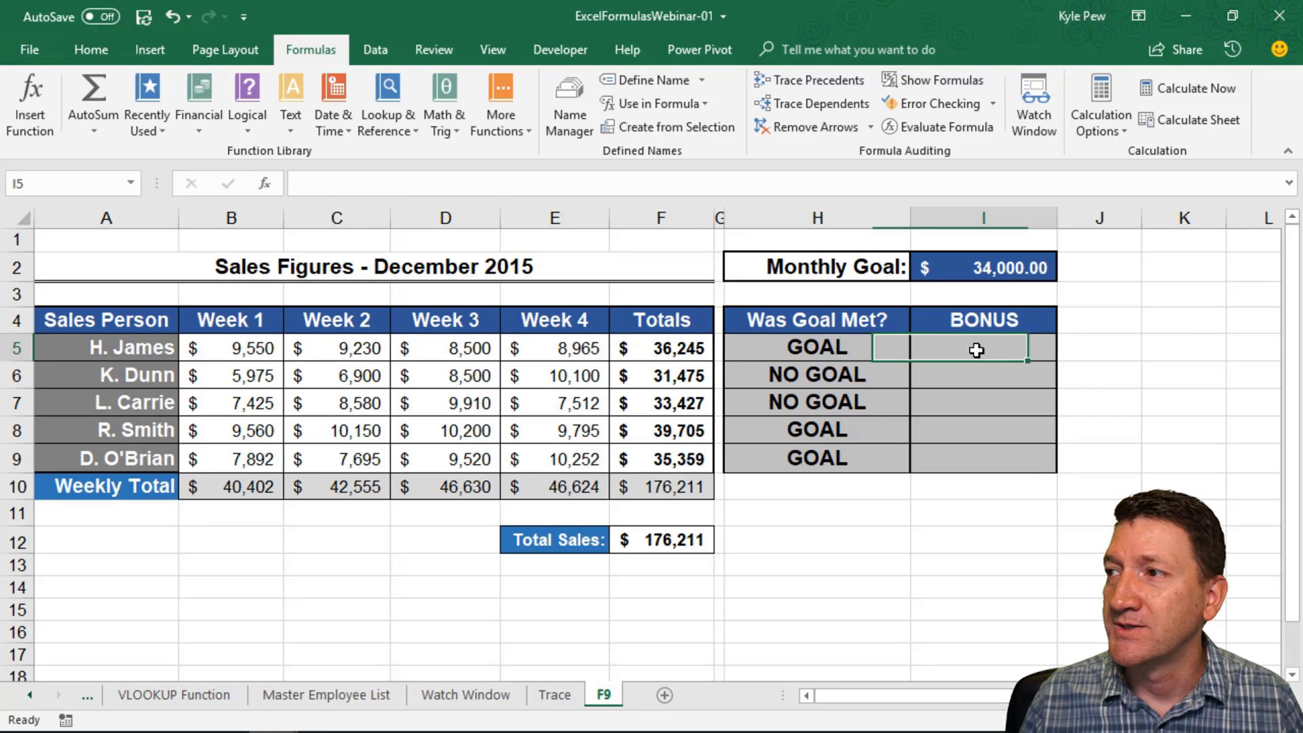
text(=if()
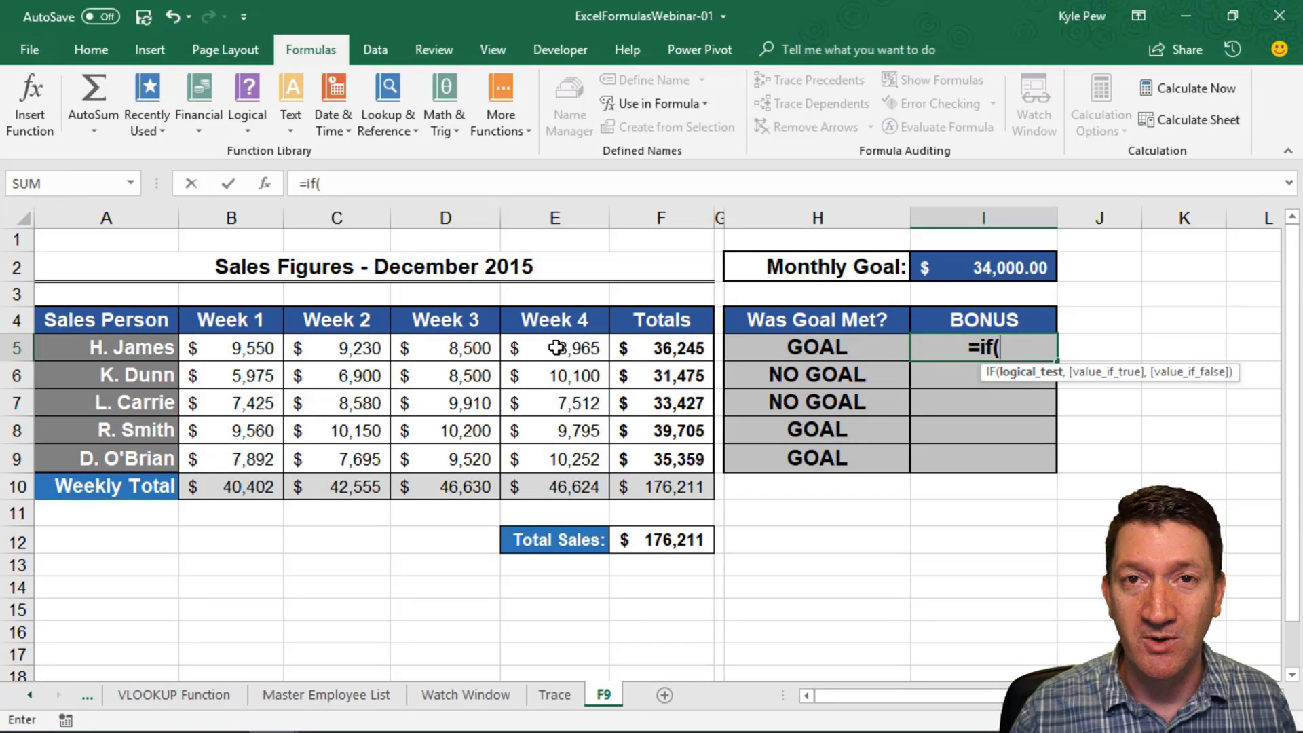
text(and()
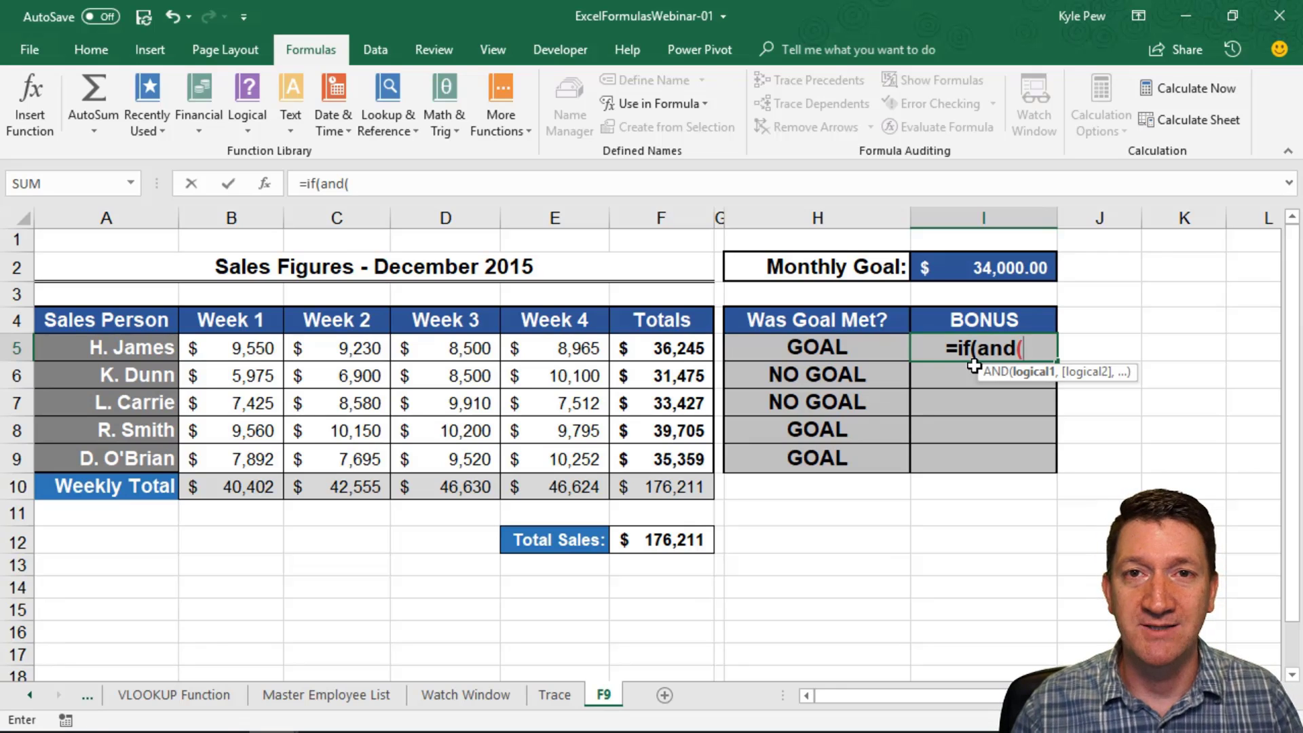
click(821, 346)
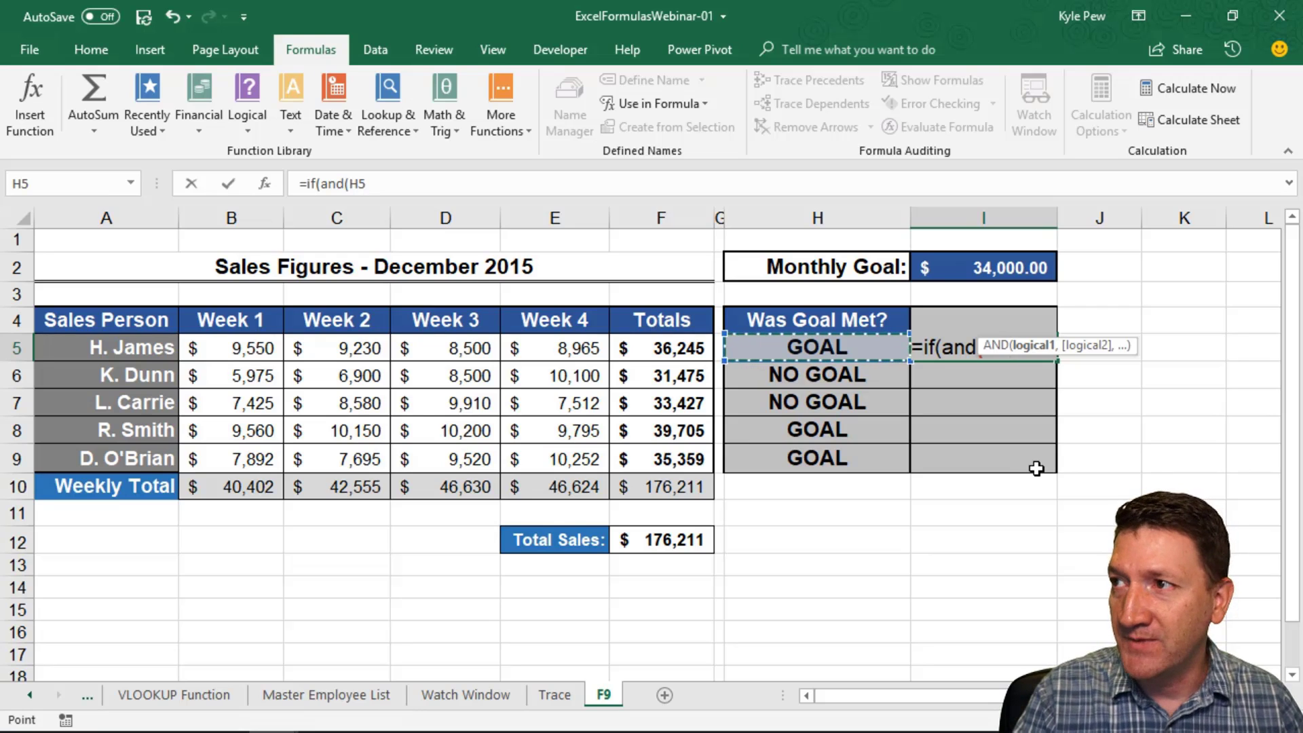
text(=)
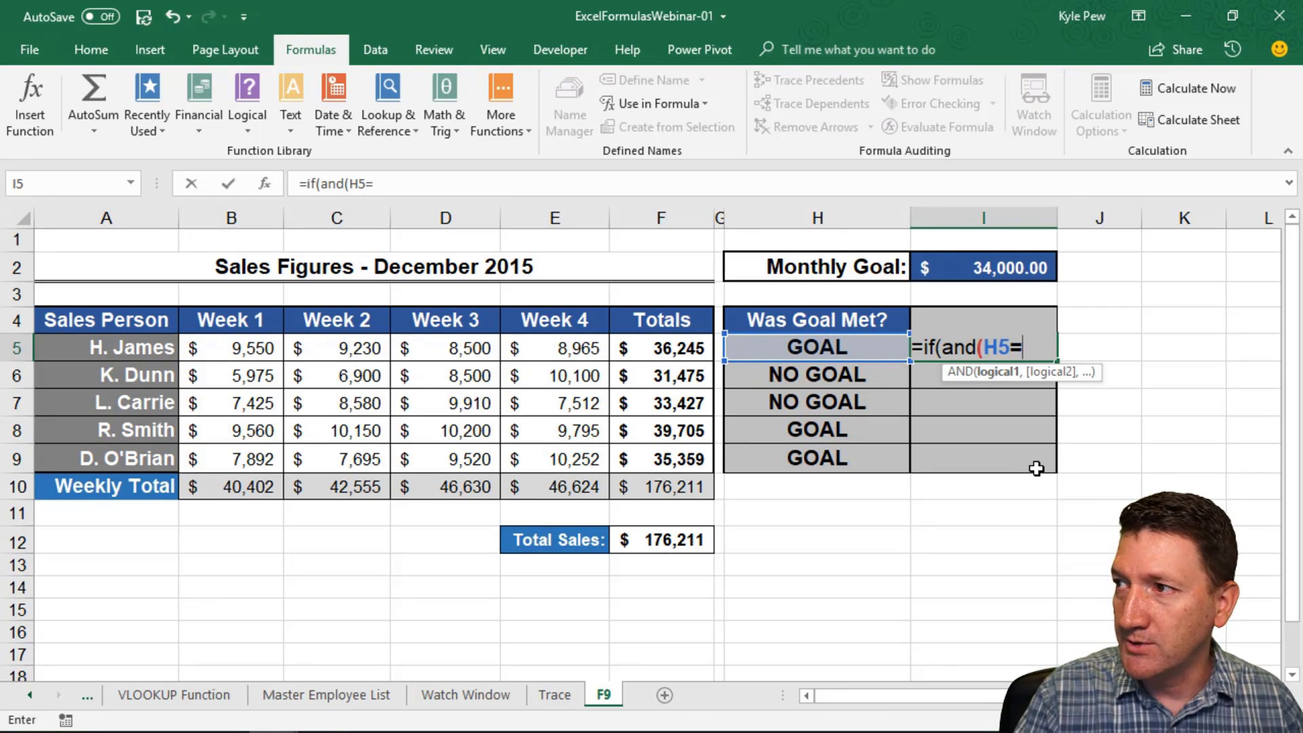
text("GOAL")
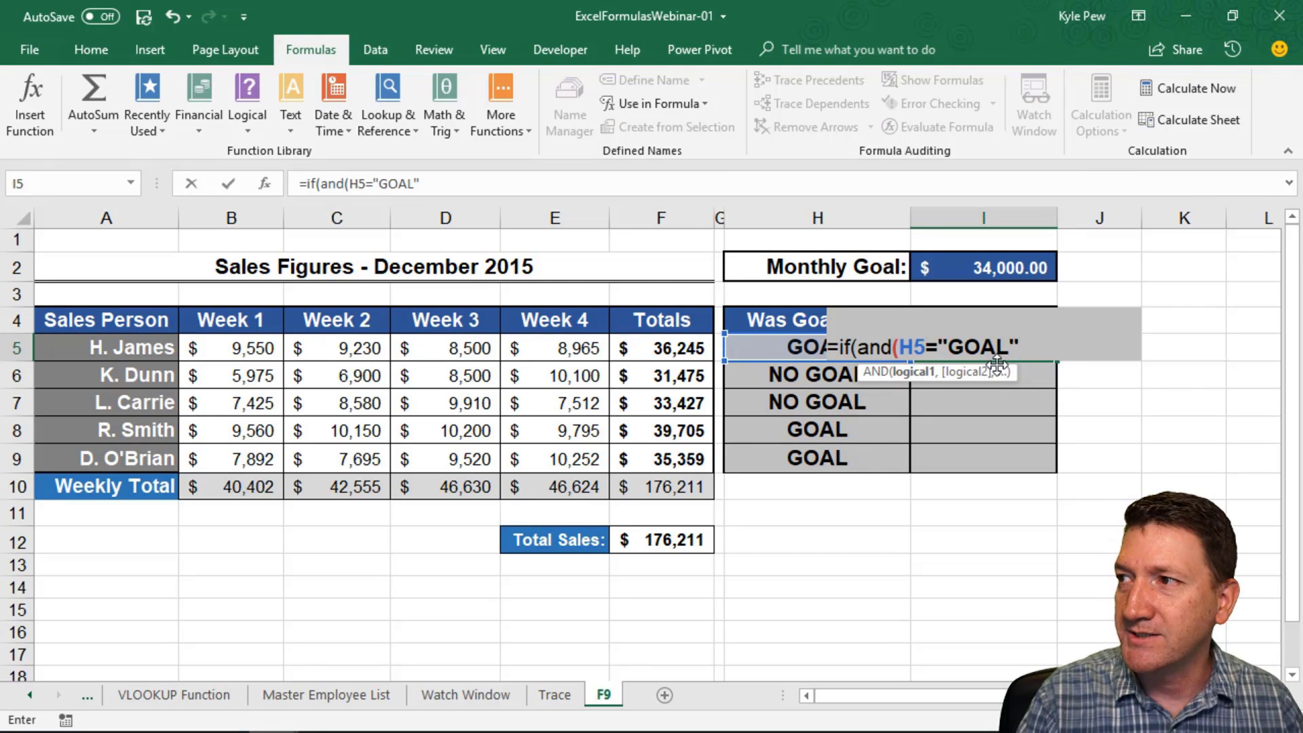
text(,)
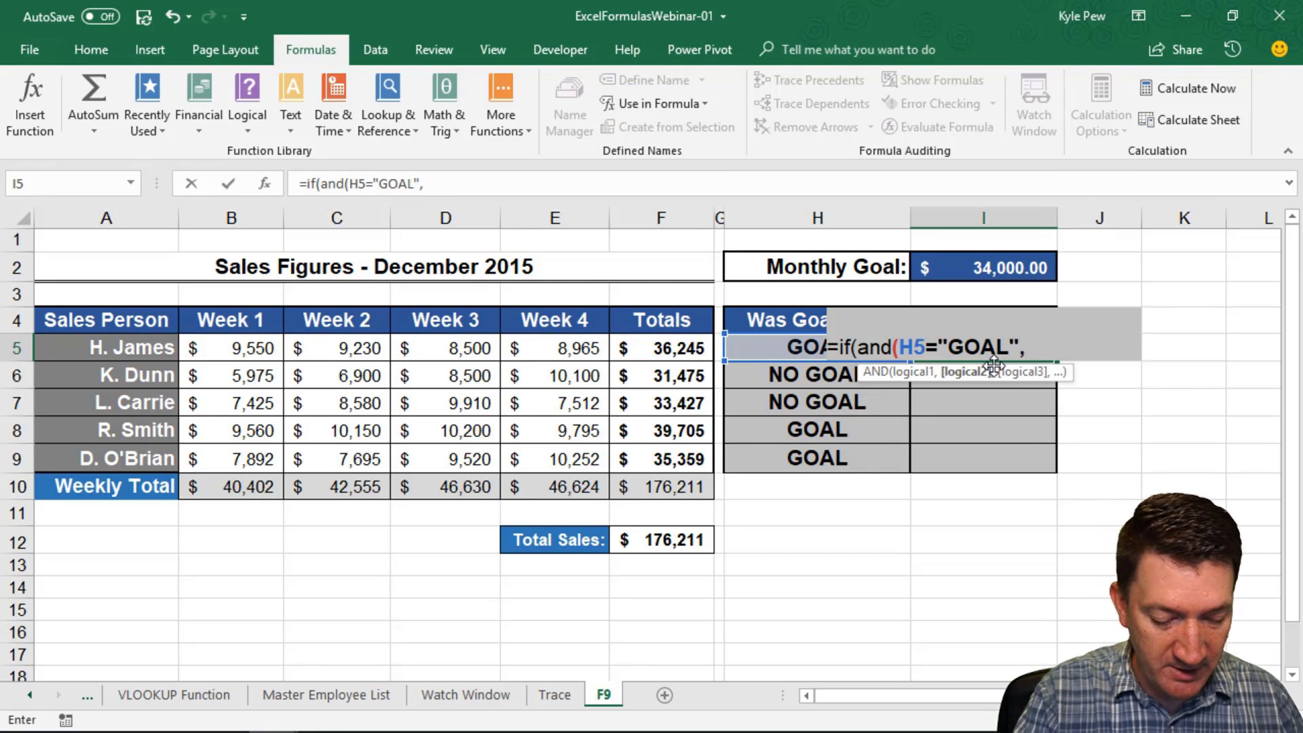
- Add MIN(B5:E5)>=8000 as the second AND condition in the I5 formula and close the AND function
text(min()
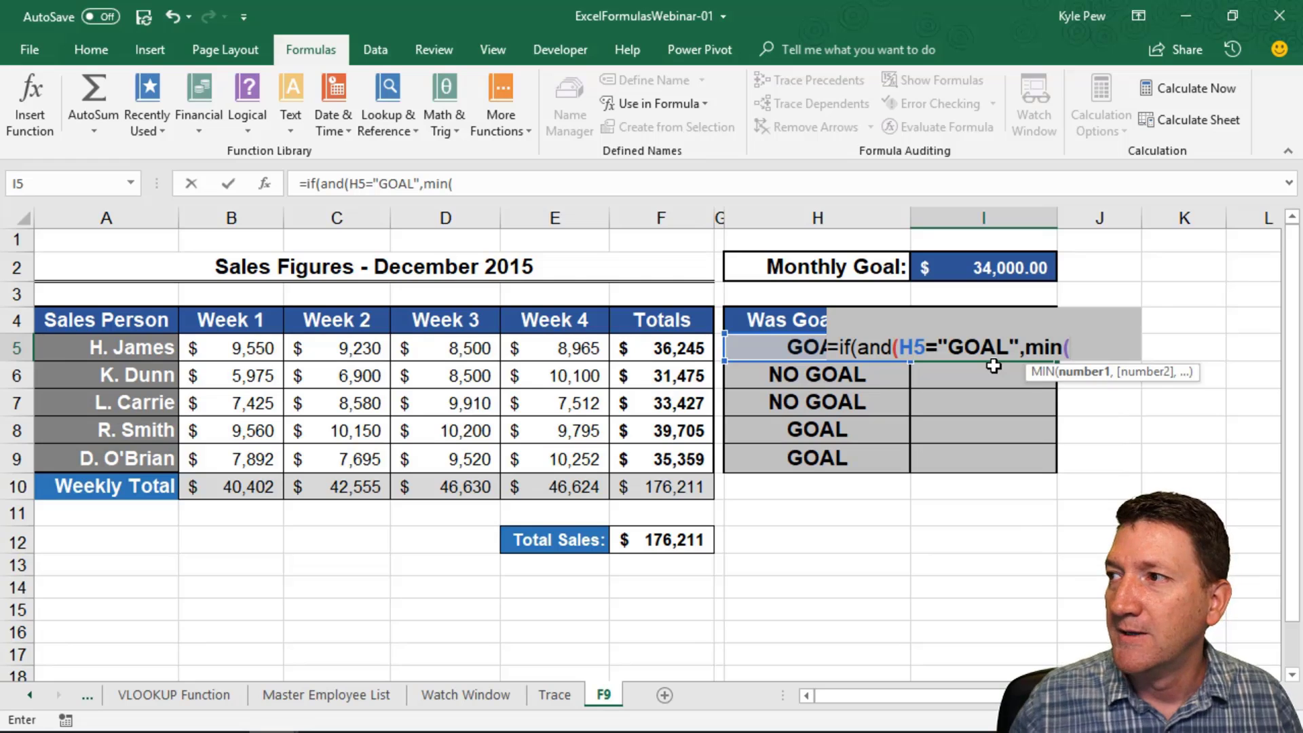
drag(237, 350, 544, 349)
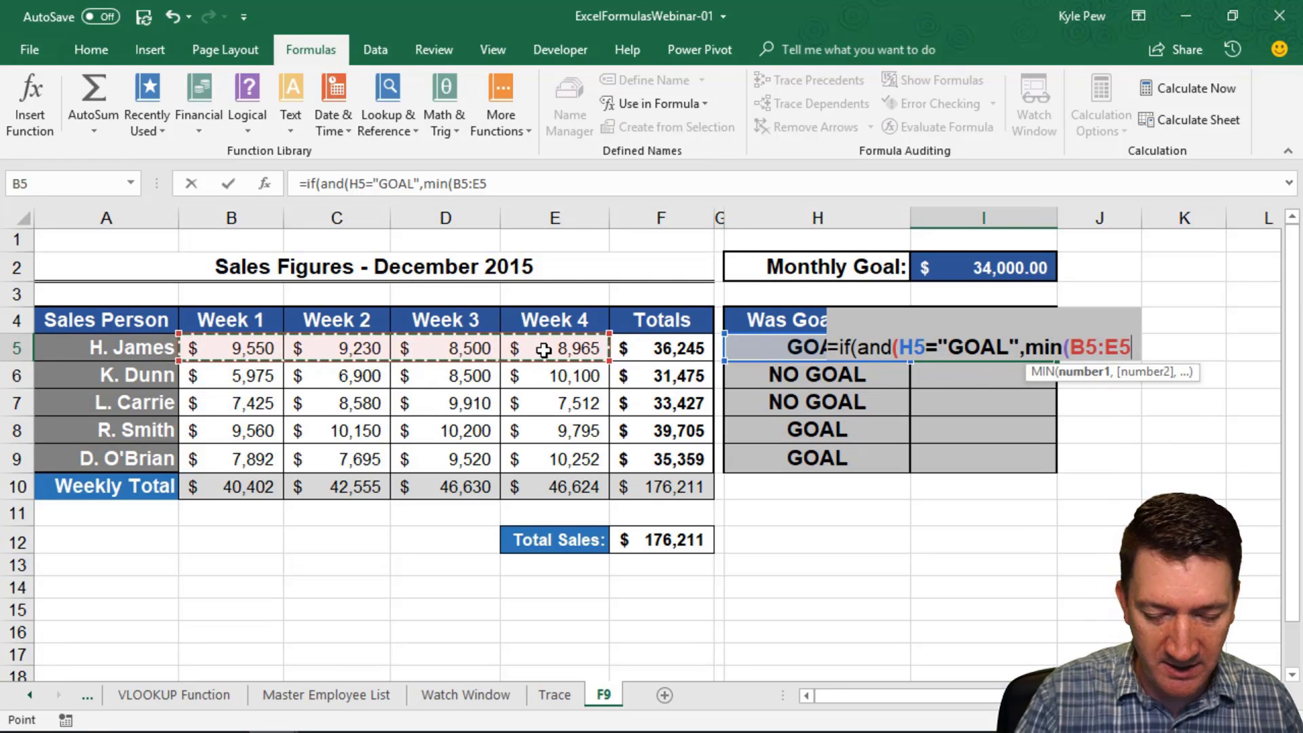
text()>)
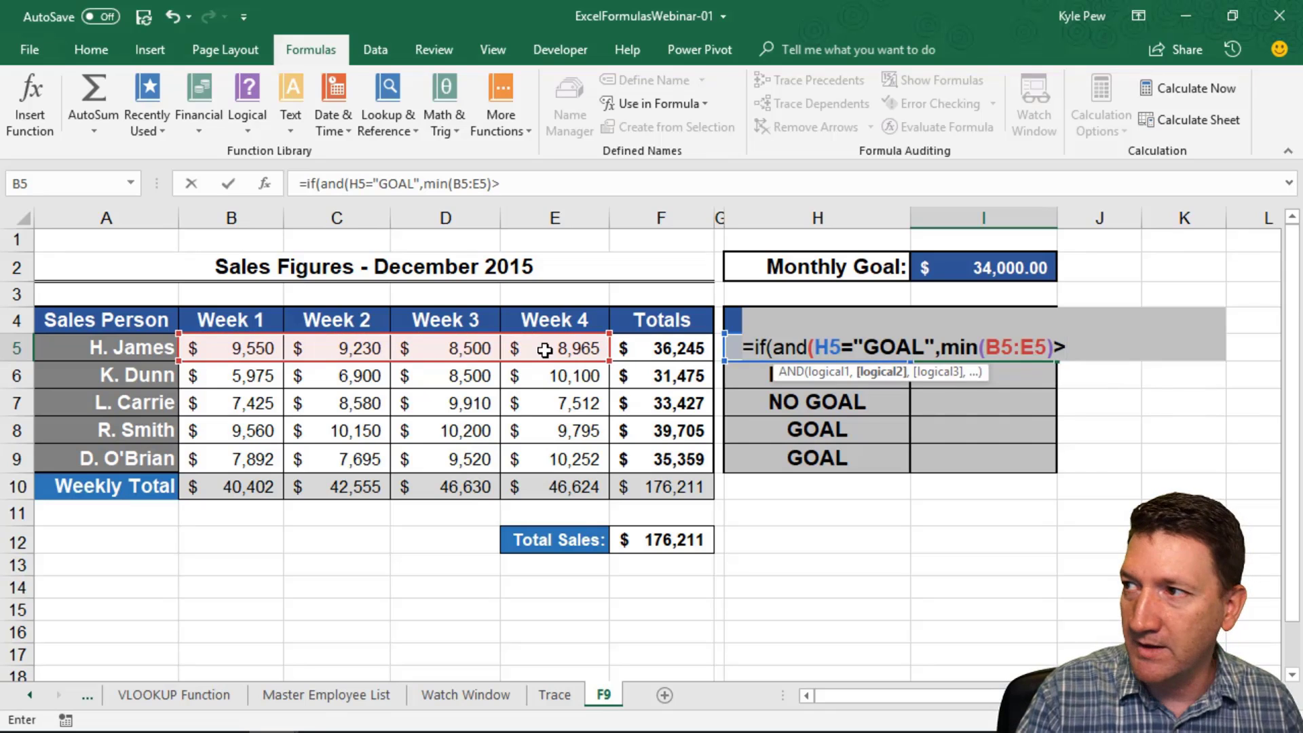
text(=8)
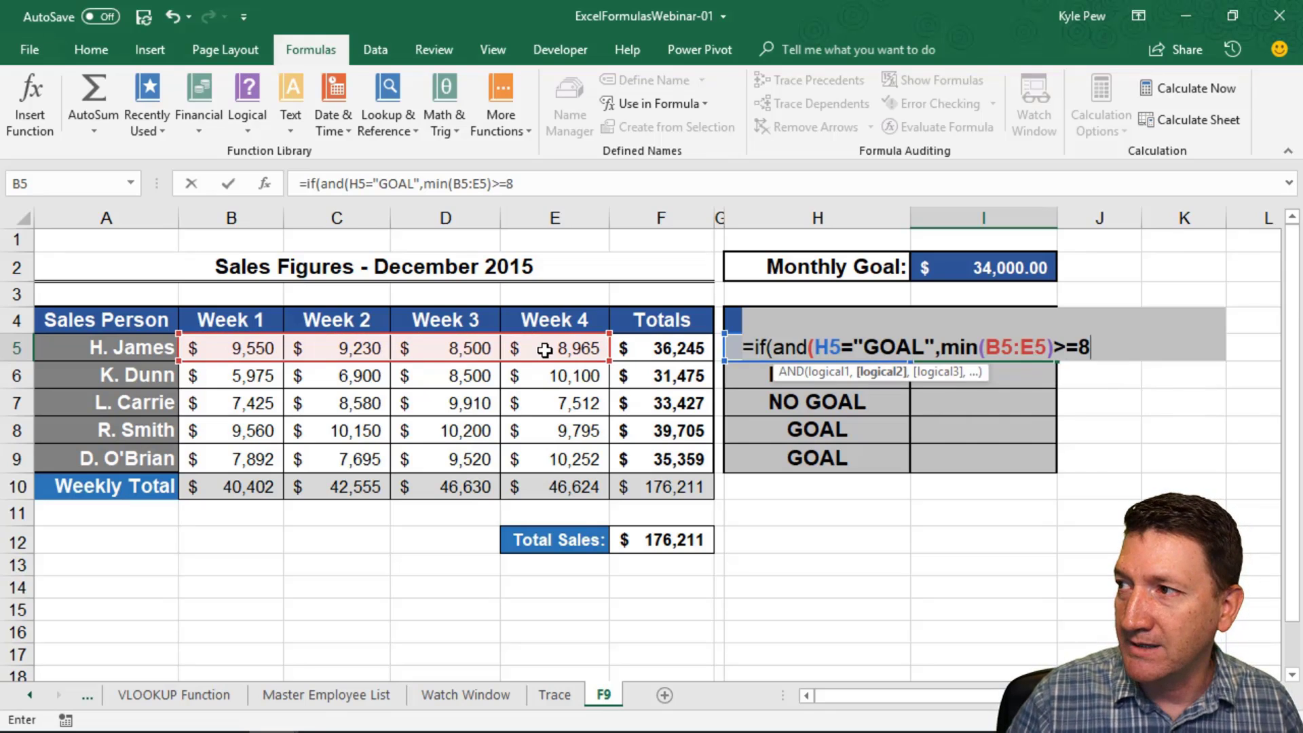
text(000)
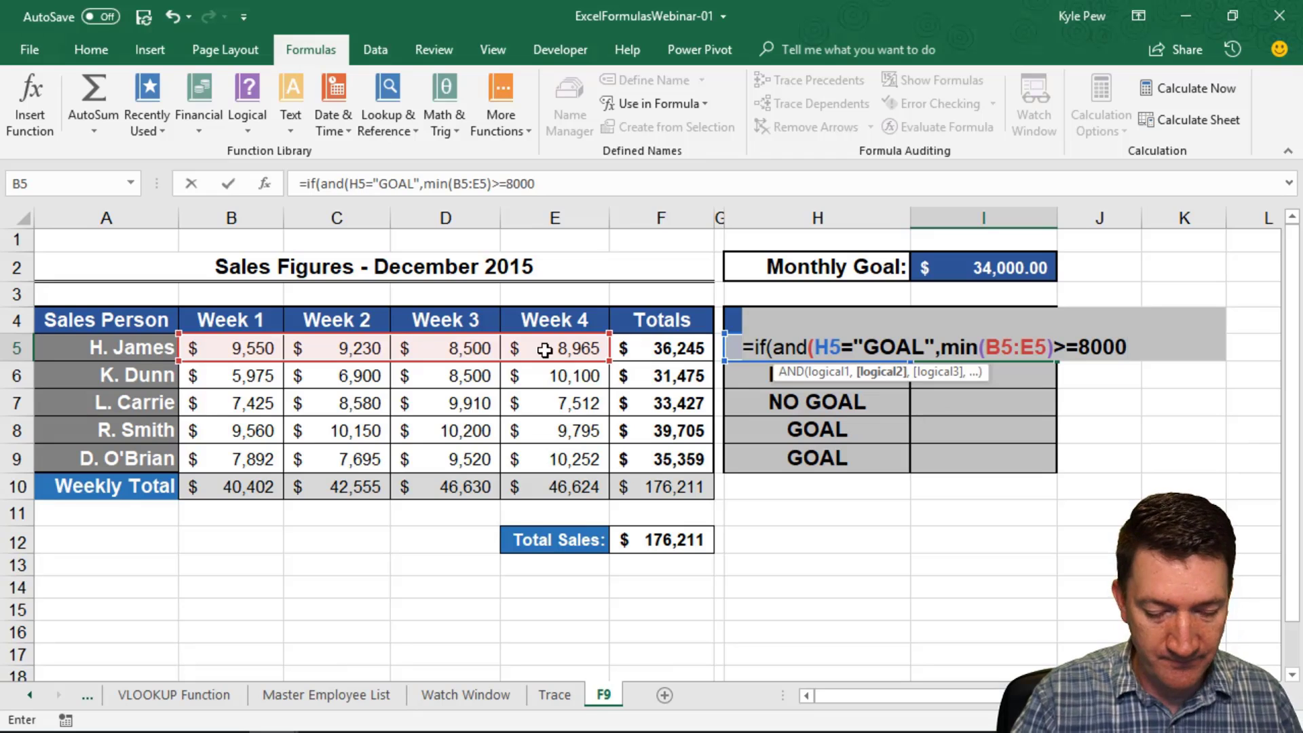
text())
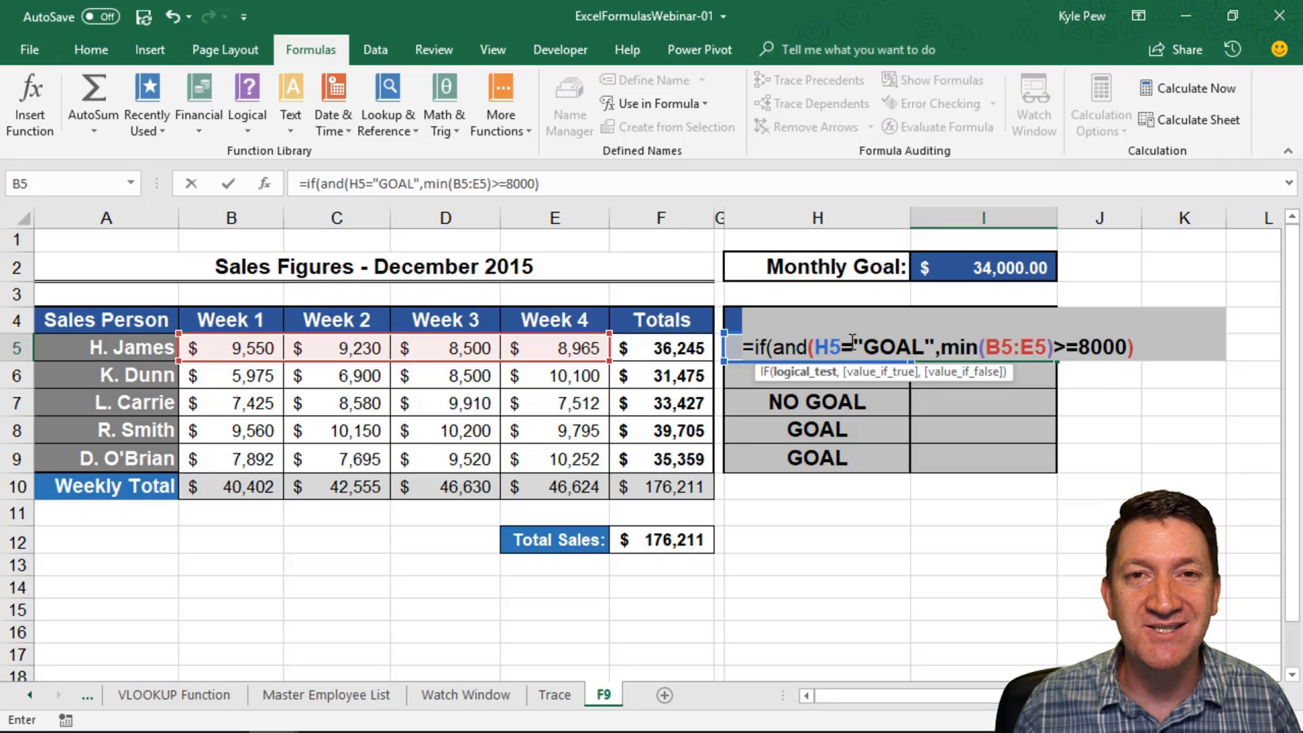
click(1139, 345)
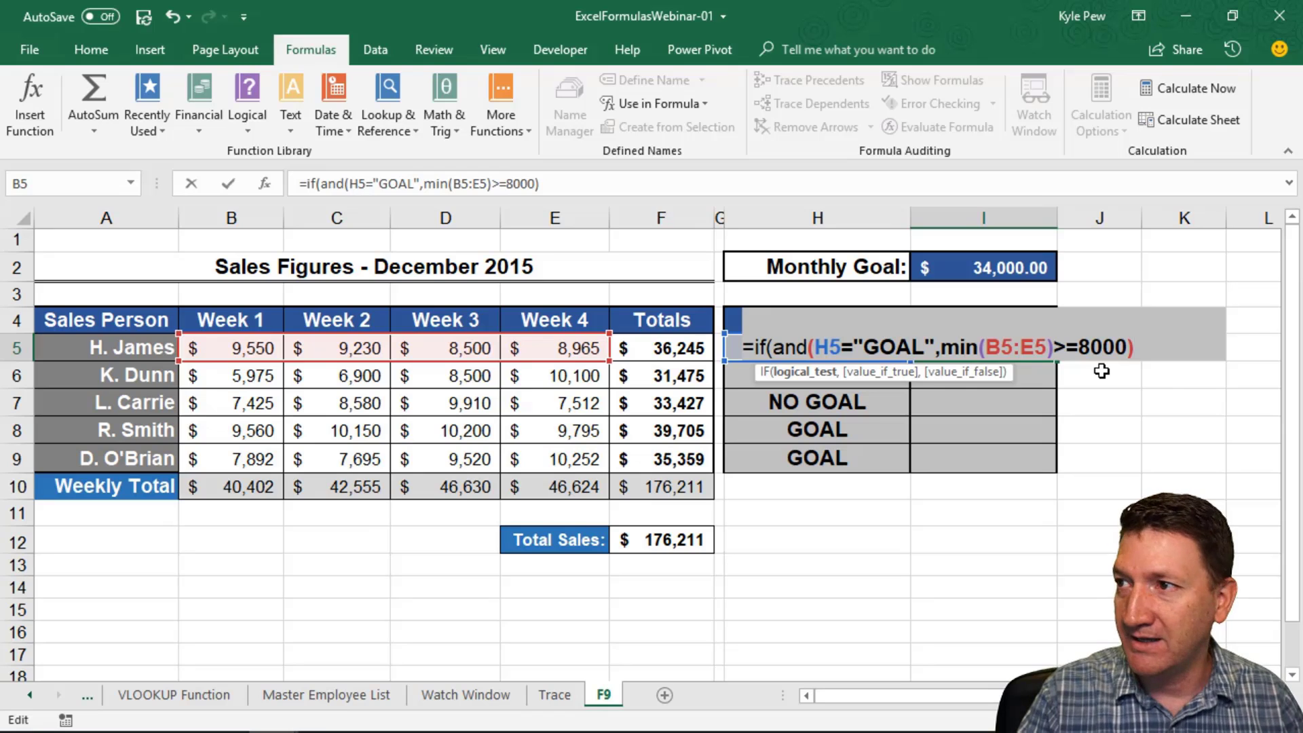
- Complete the I5 formula with "BONUS" as the value if true and "NO BONUS" as the value if false
text(,)
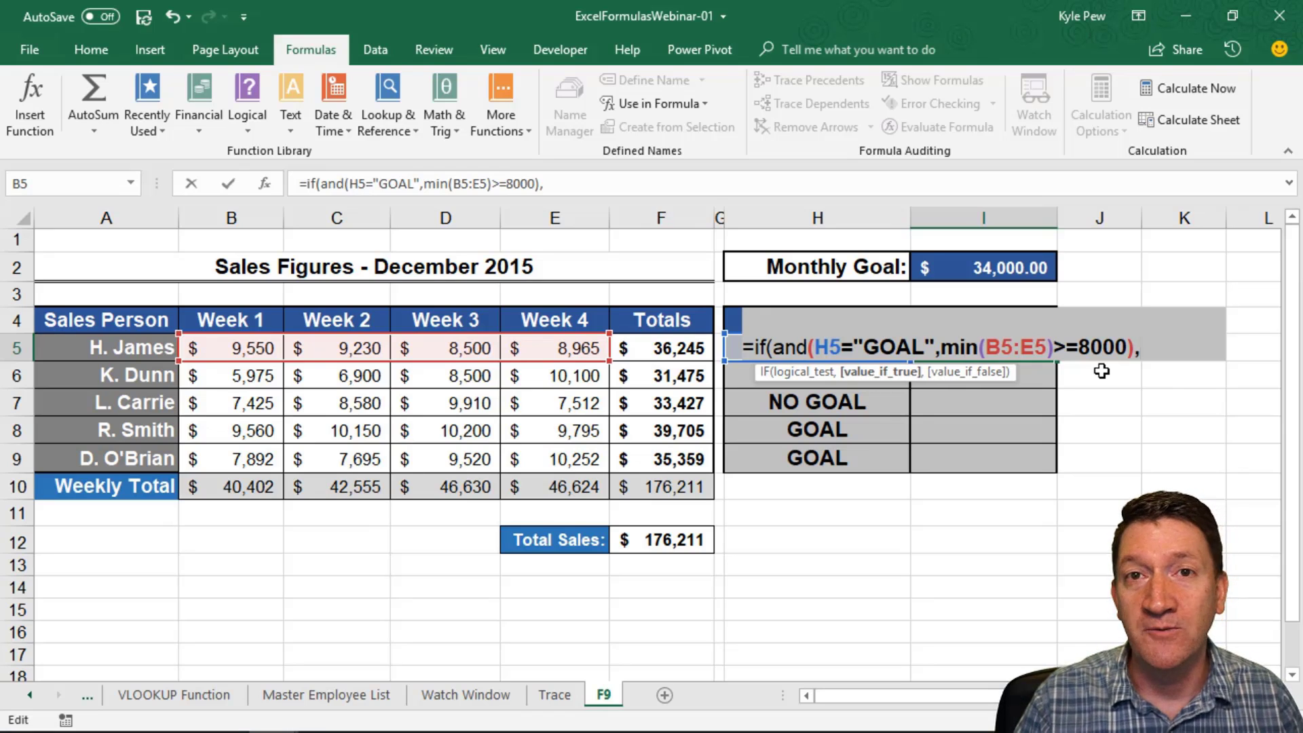
text("BON)
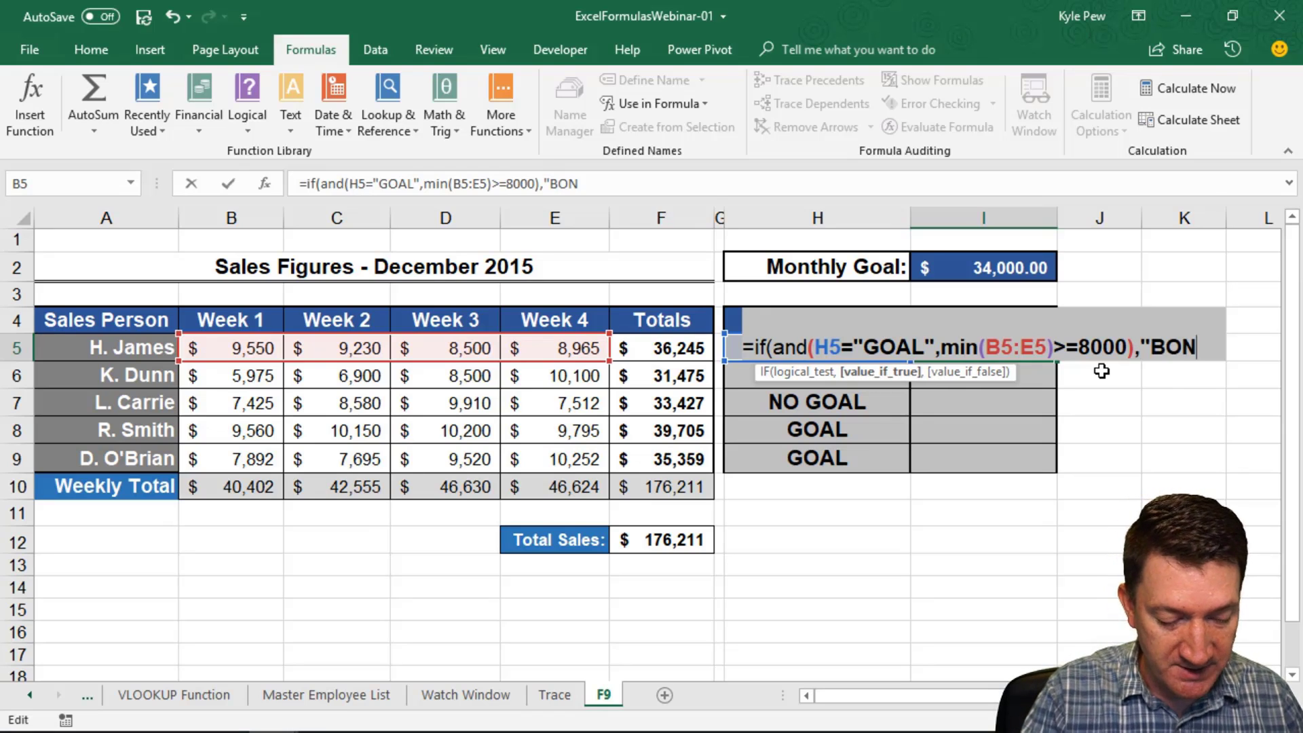
text(US",)
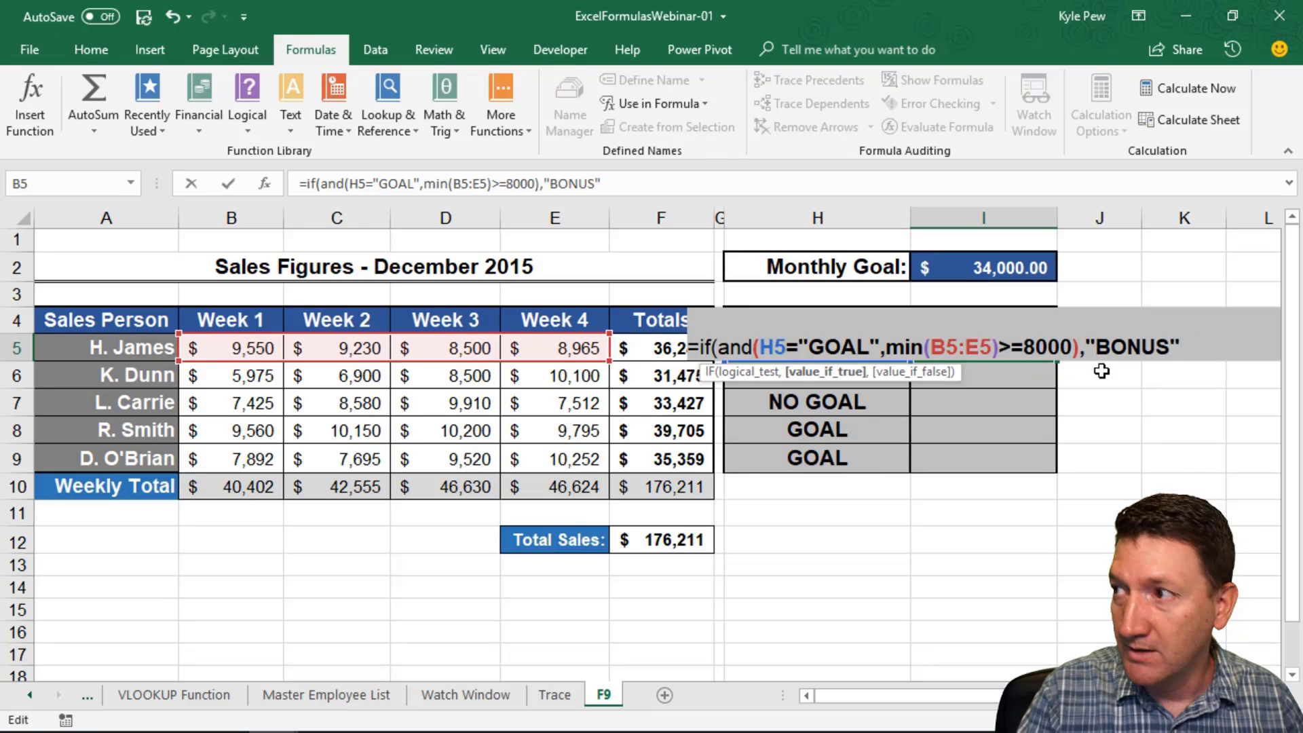
text("NO BONUS)
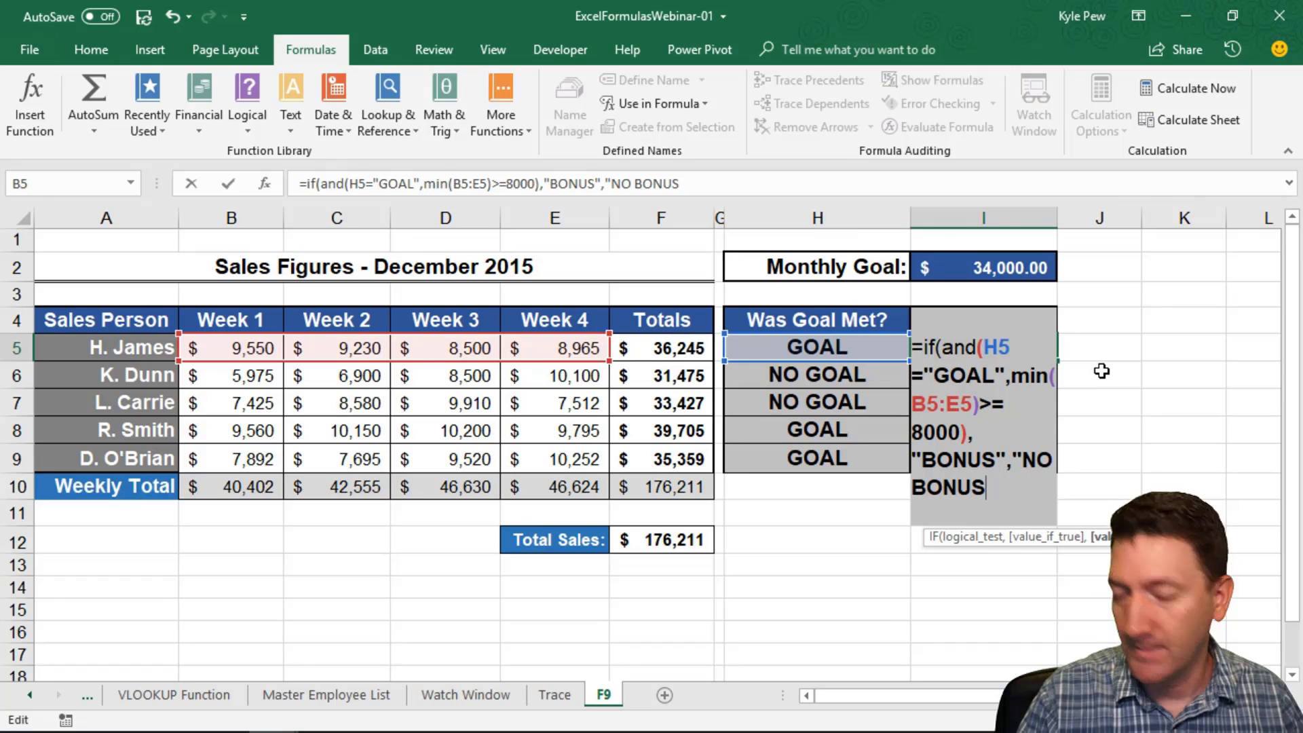
text("))
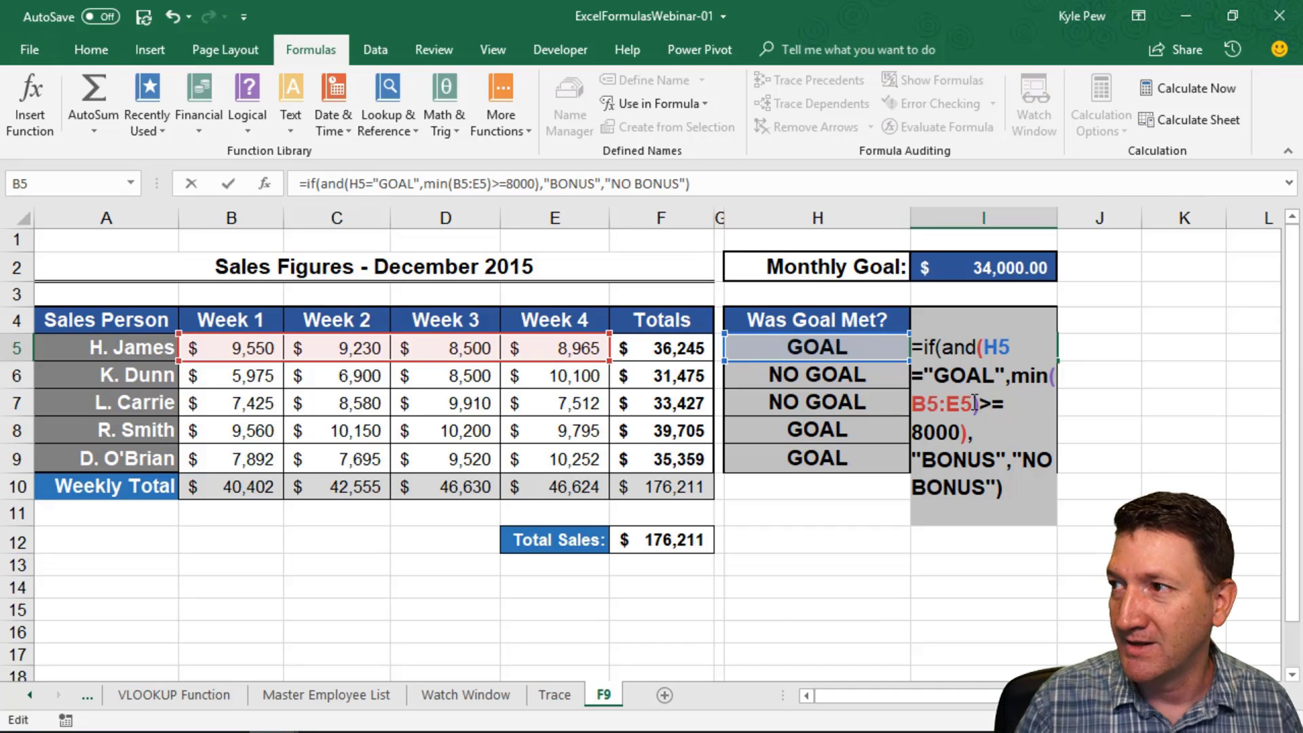
key(Return)
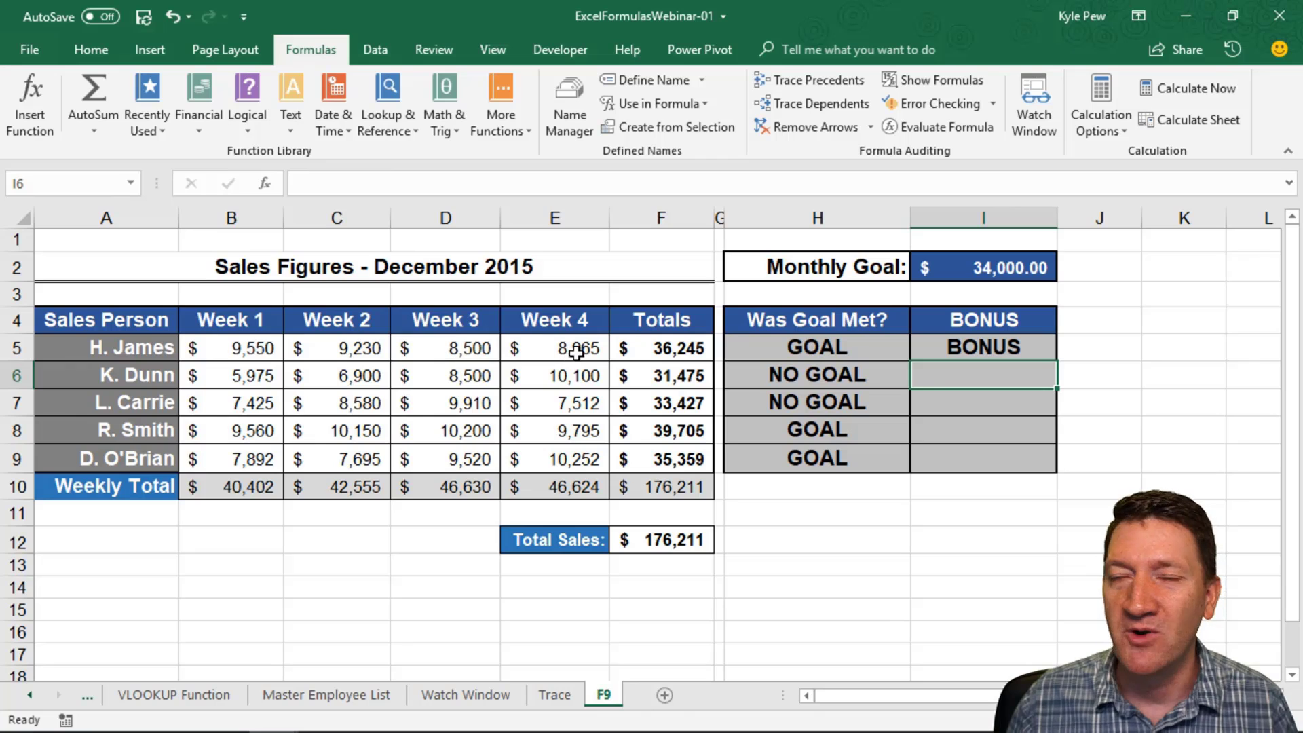
- Copy the I5 bonus formula down through I9 and check the week 1 and week 2 sales in B9:C9
click(1019, 348)
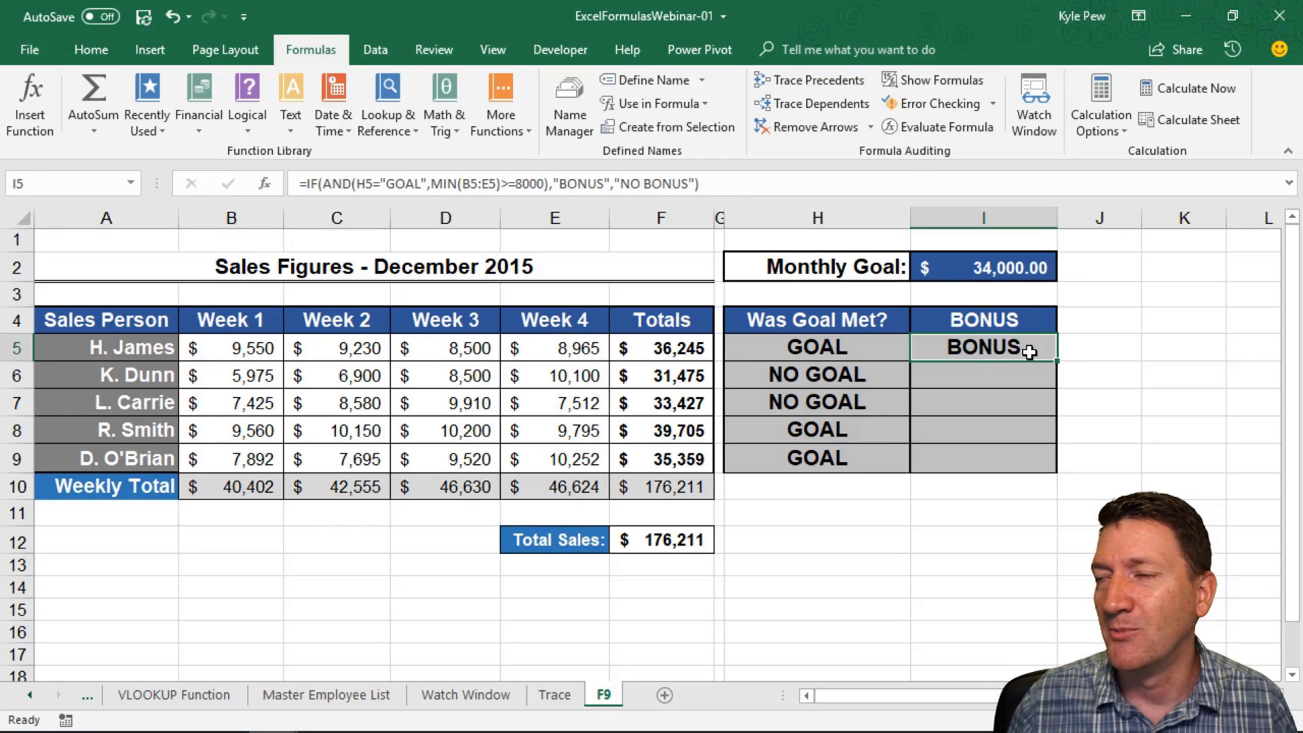
drag(1061, 362, 1057, 473)
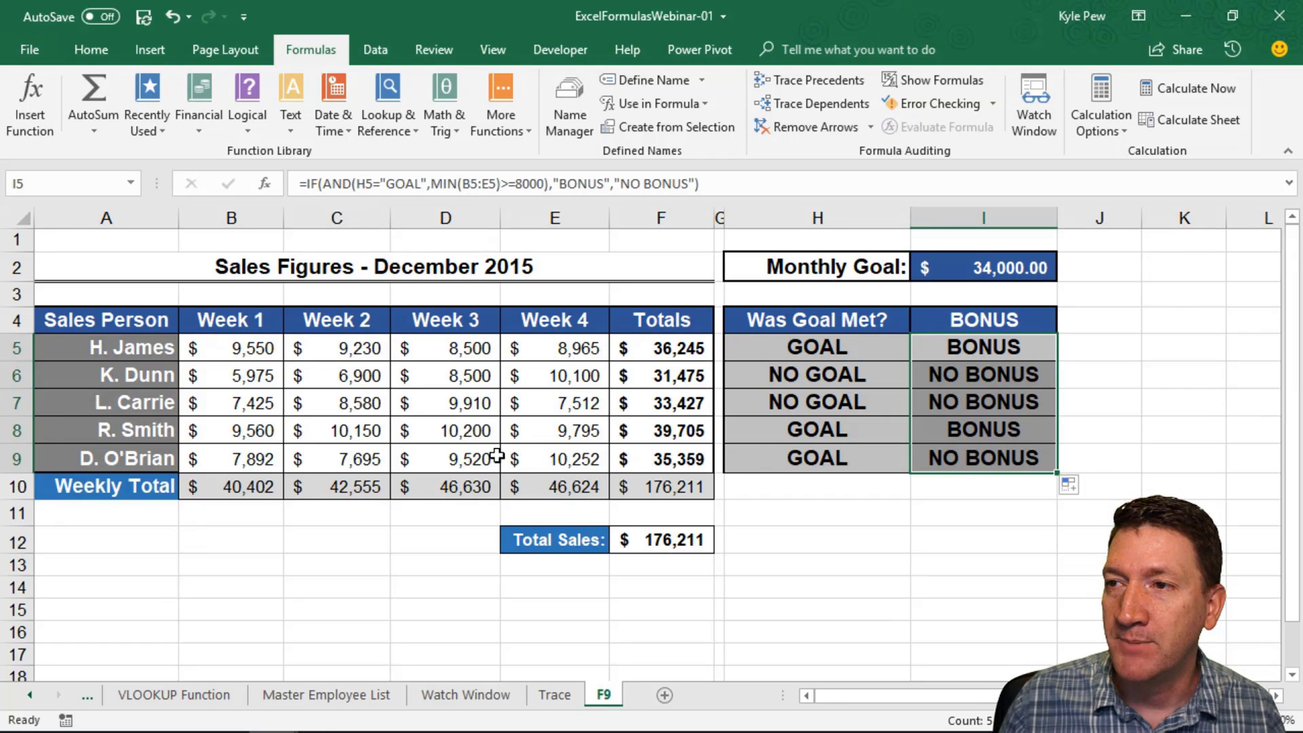
drag(339, 458, 234, 459)
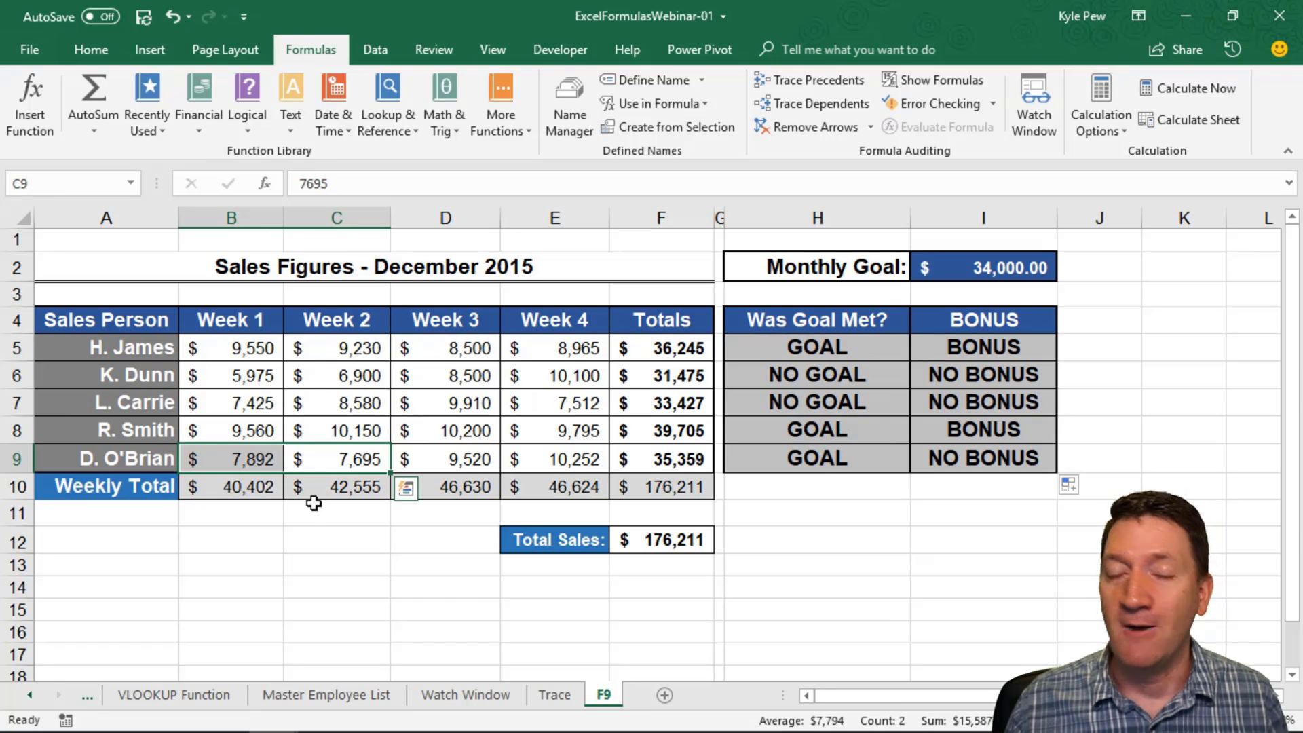
- Evaluate H5="GOAL" and MIN(B5:E5)>=8000 in place within the I5 formula, and leave the cell without saving the evaluated values
click(946, 343)
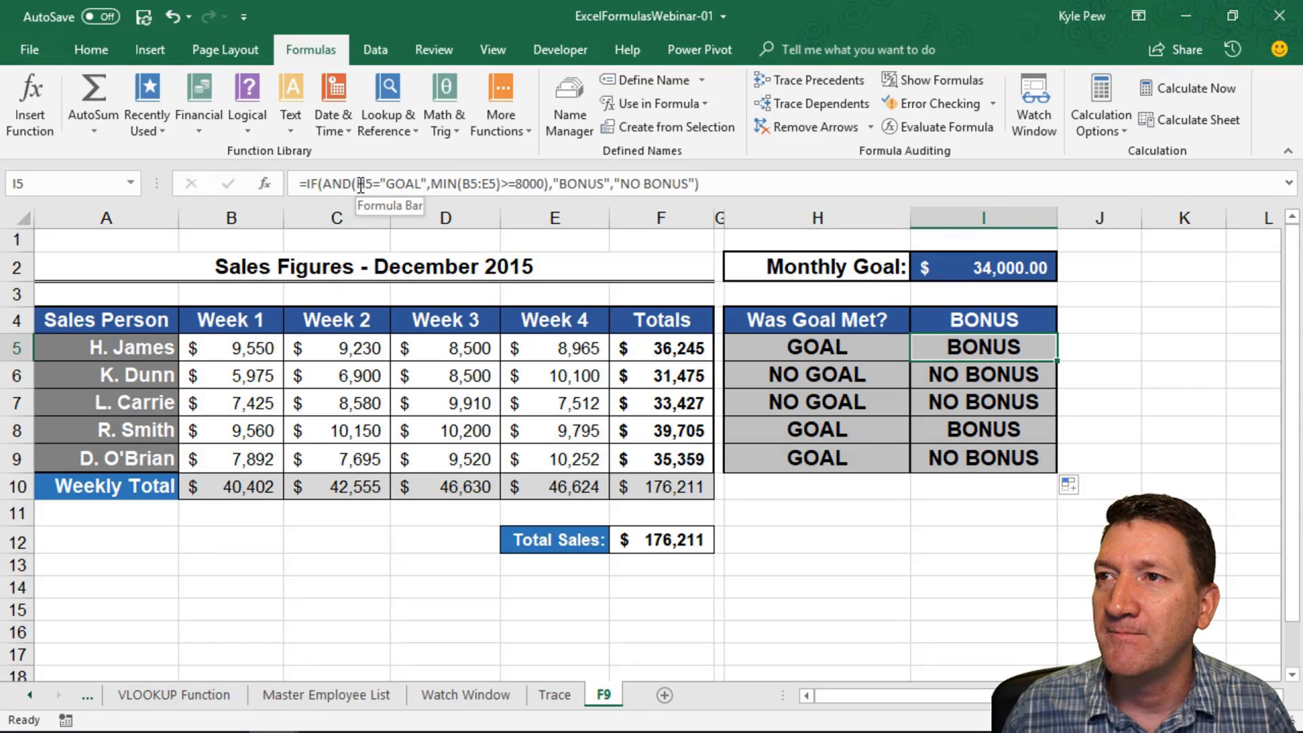
drag(357, 183, 428, 184)
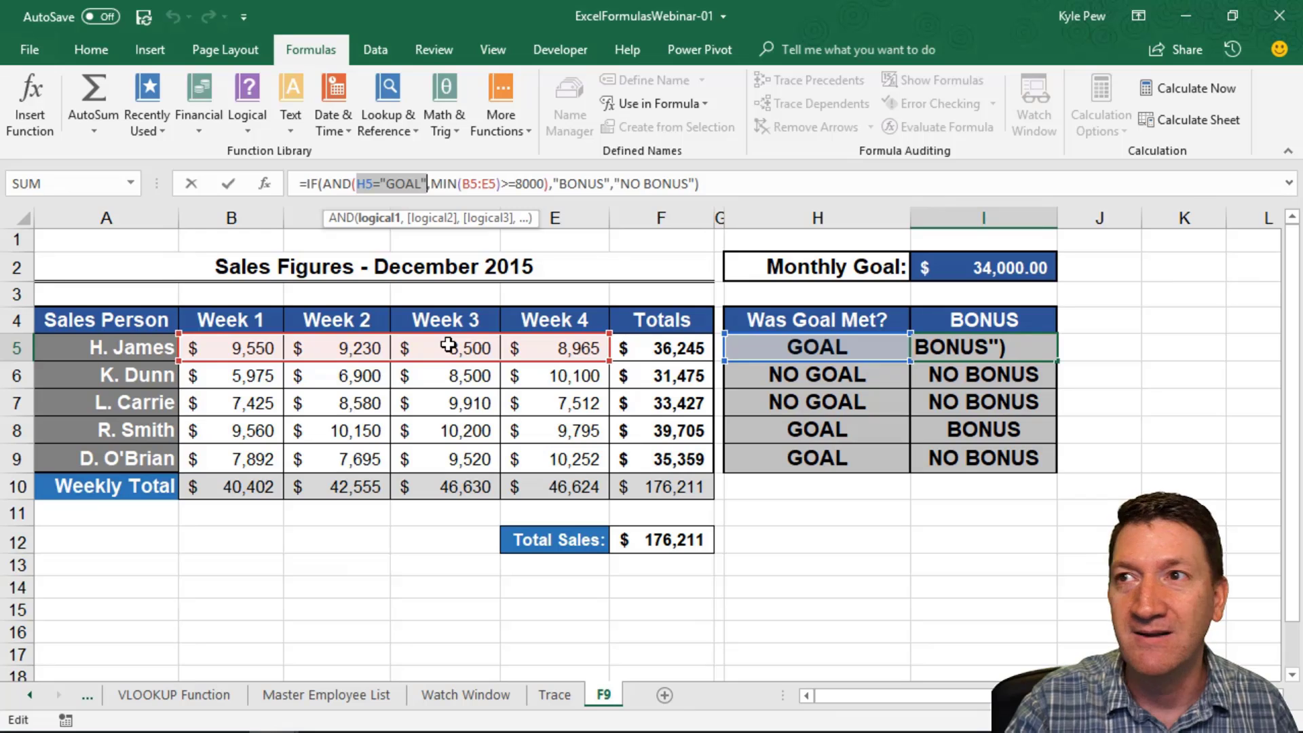
key(F9)
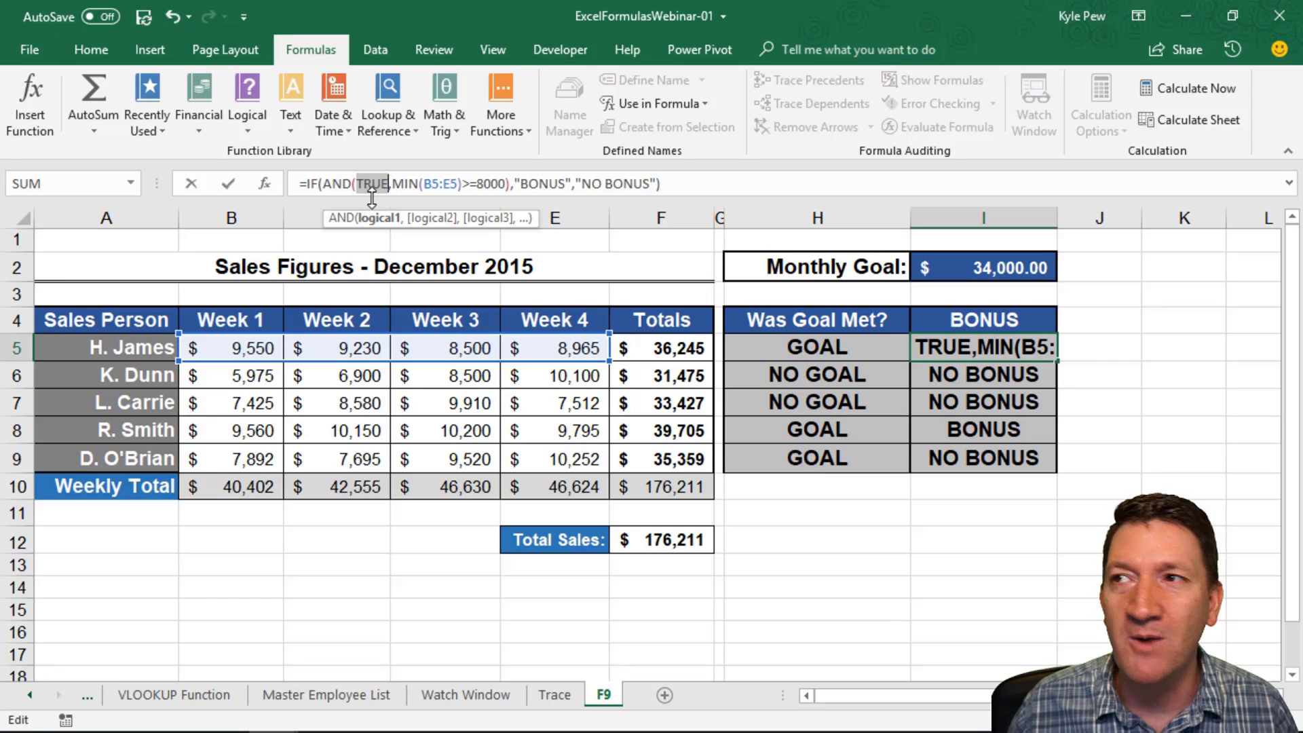
click(503, 183)
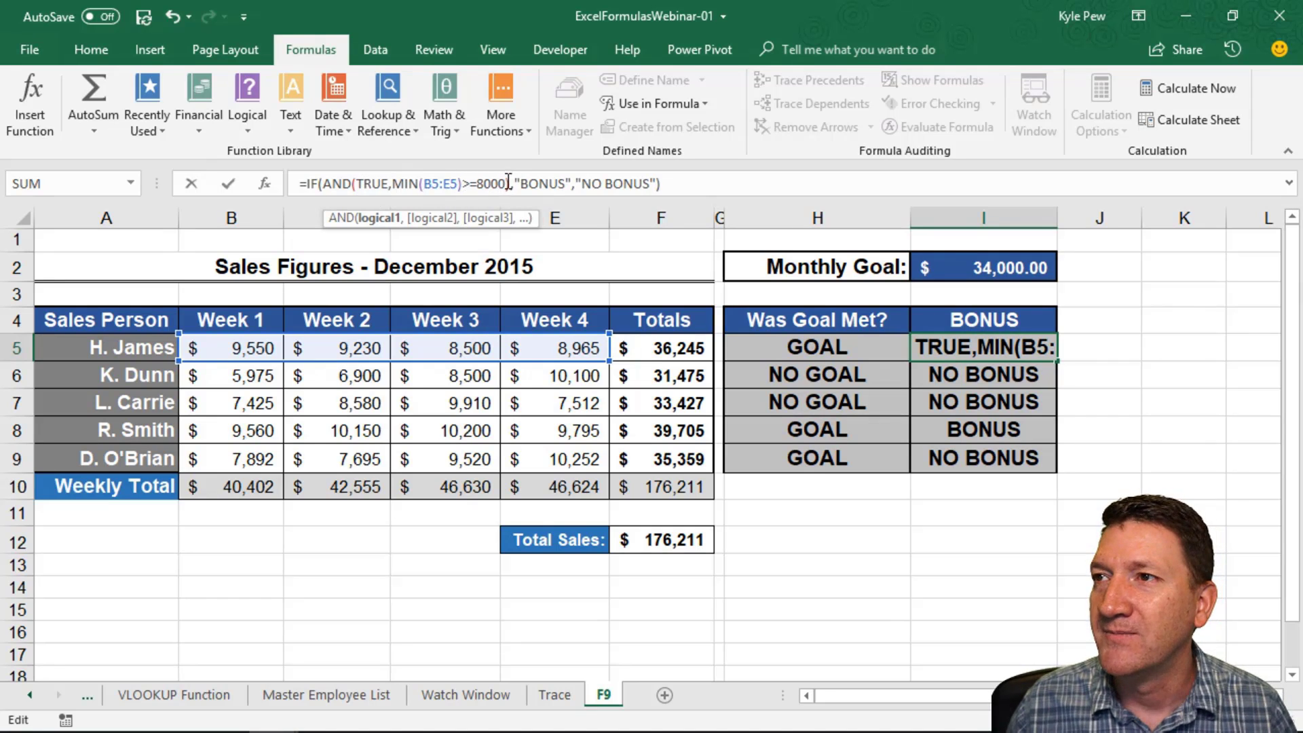
drag(503, 183, 392, 181)
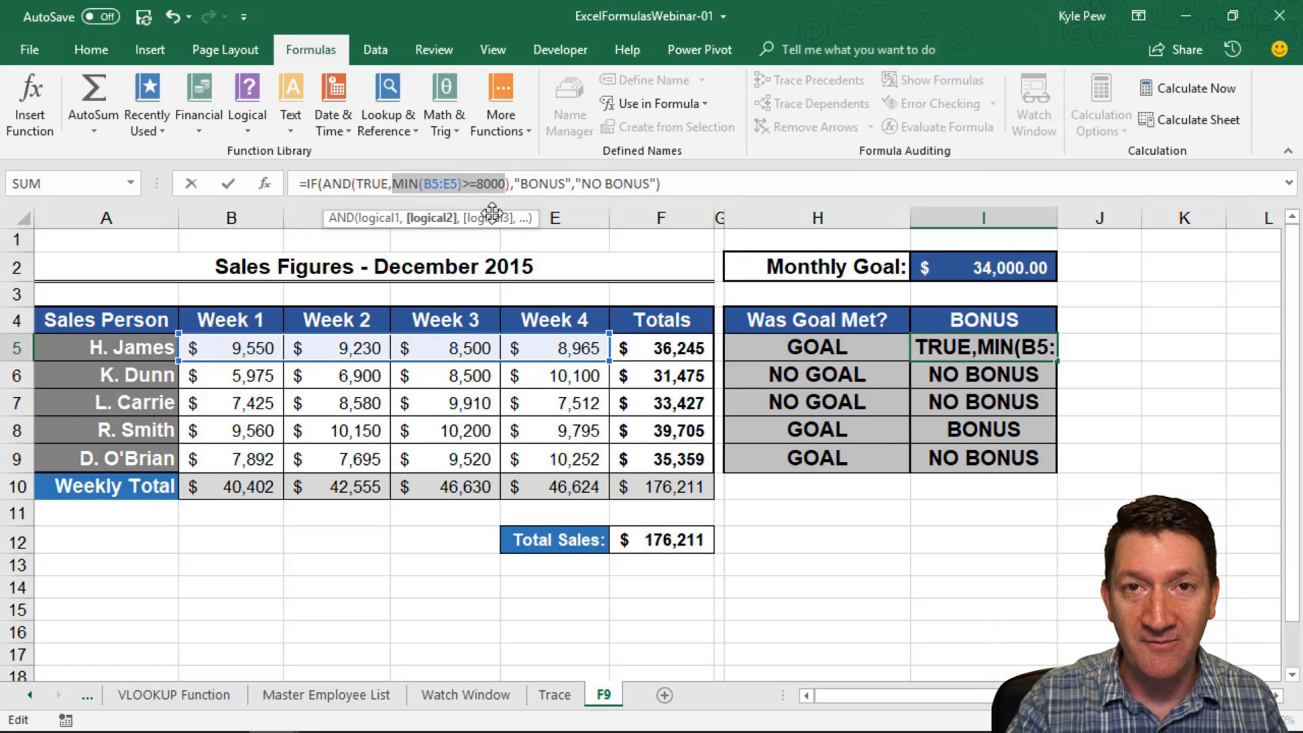
key(F9)
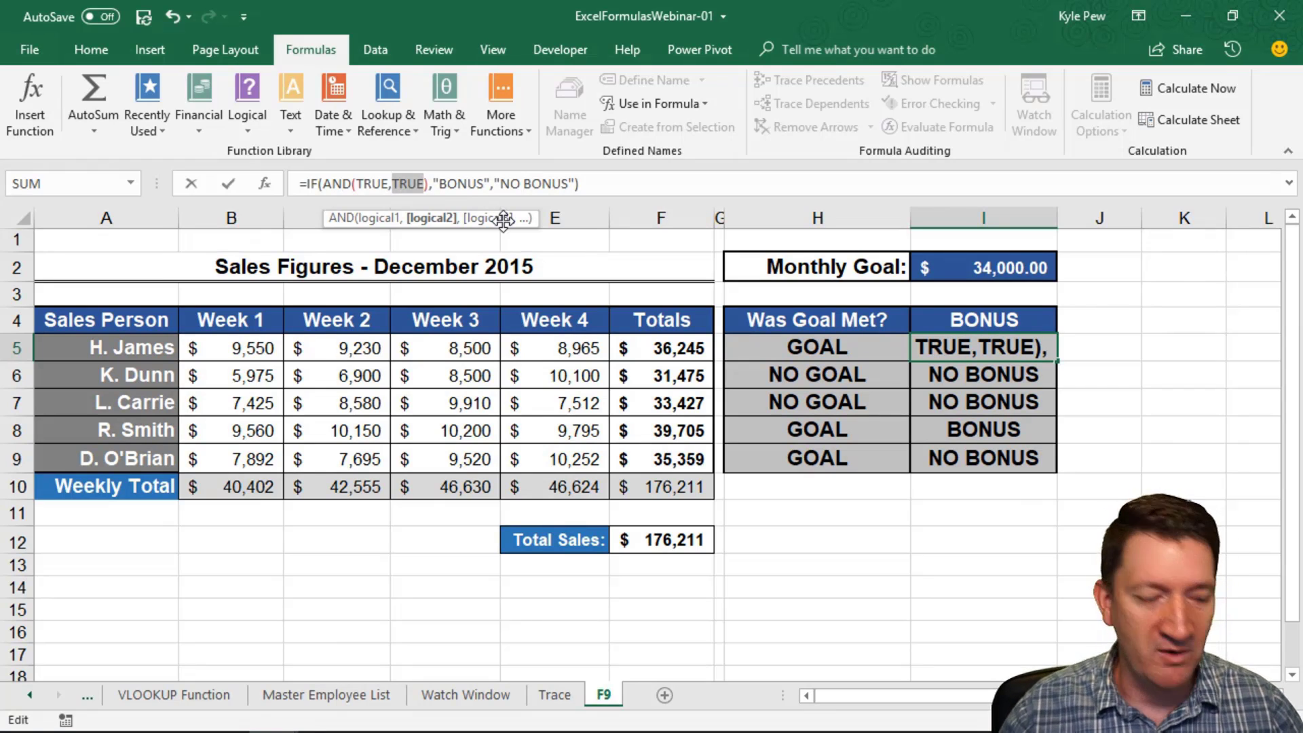
key(Escape)
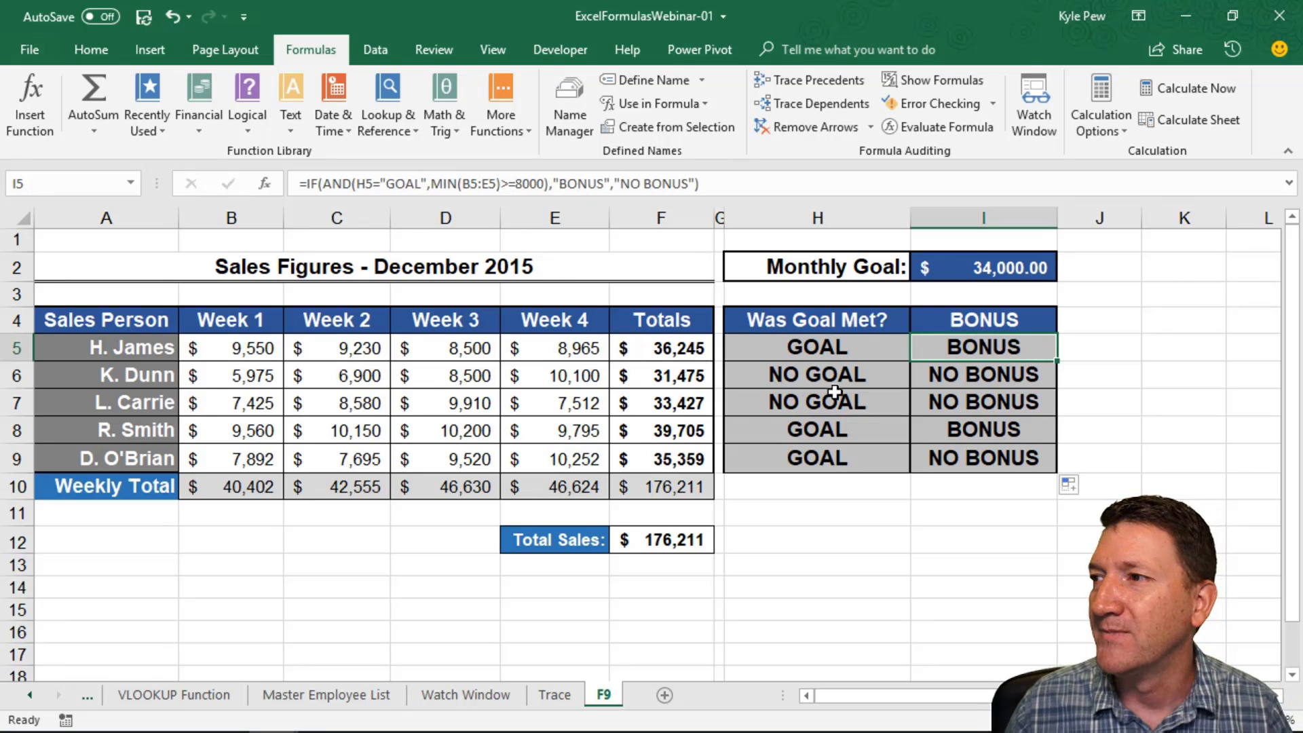
- Evaluate H9="GOAL" and MIN(B9:E9)>=8000 in place within the I9 formula, discard the evaluation, and view the goal formula in H5
click(944, 458)
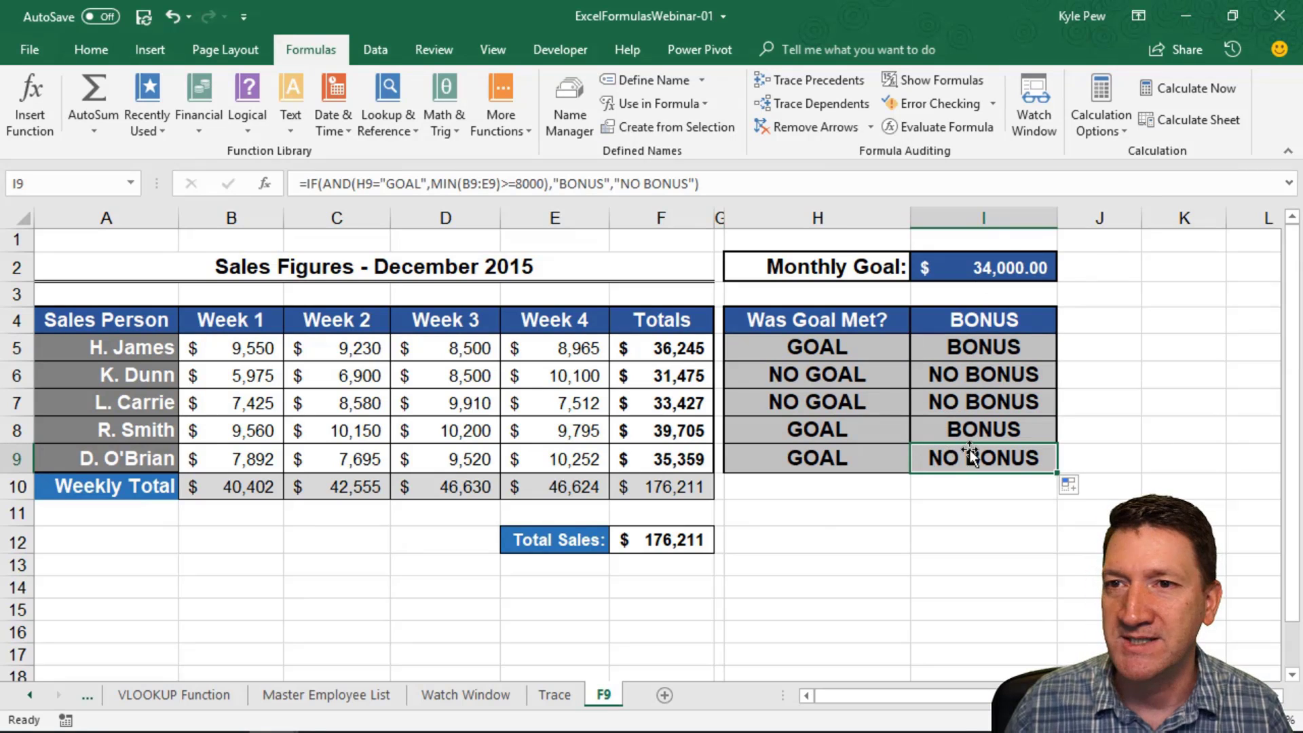
click(415, 181)
drag(424, 182, 356, 182)
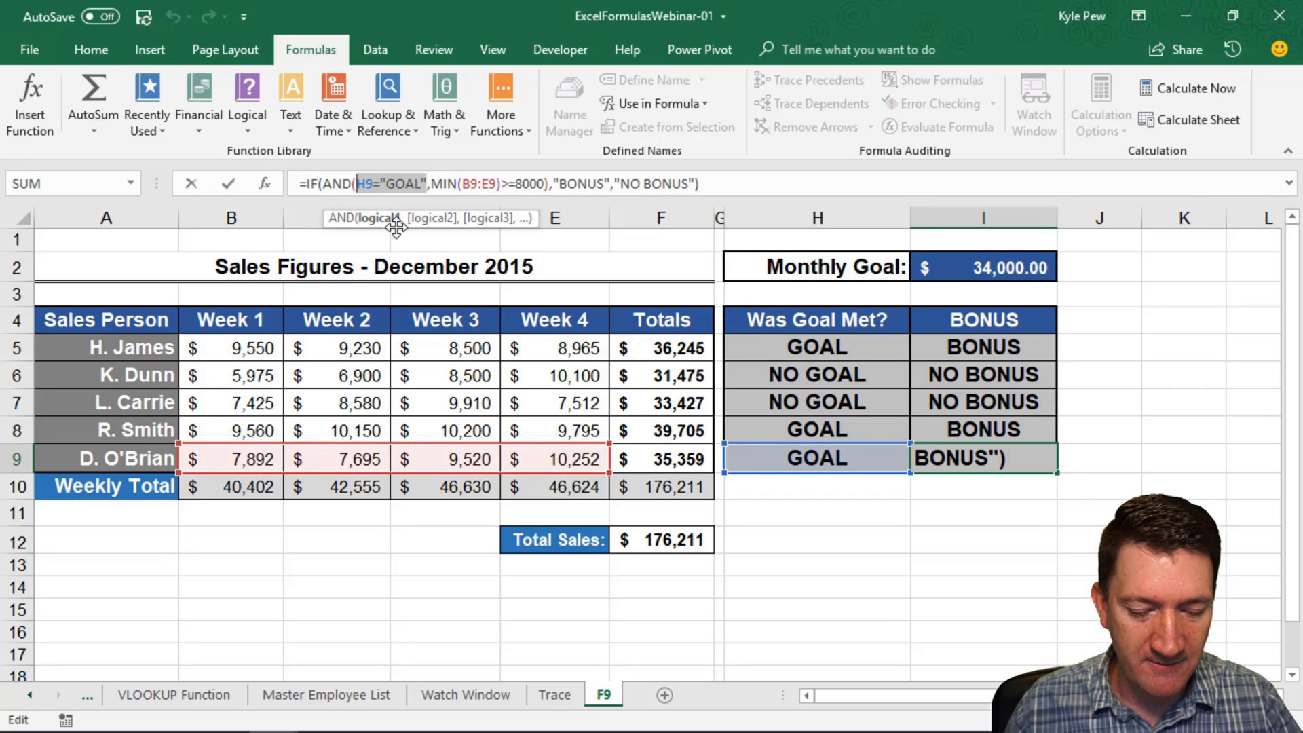
key(F9)
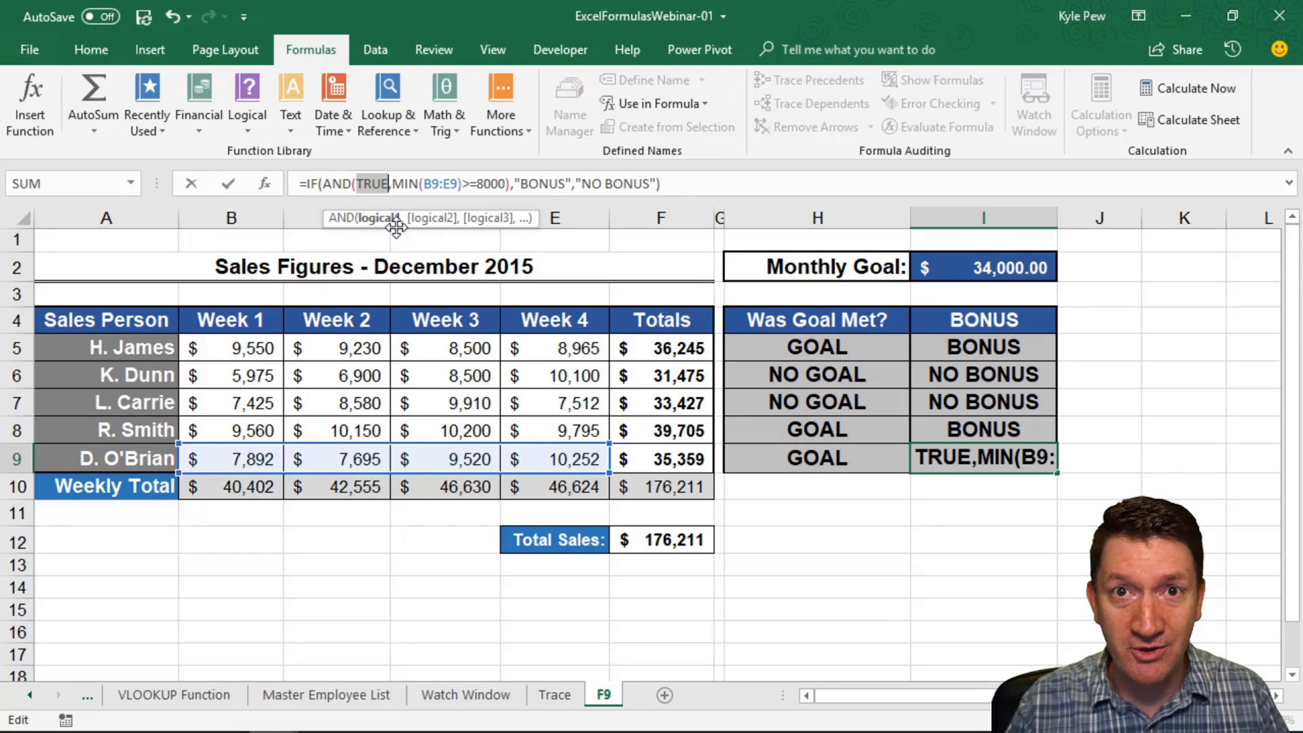
drag(394, 184, 506, 184)
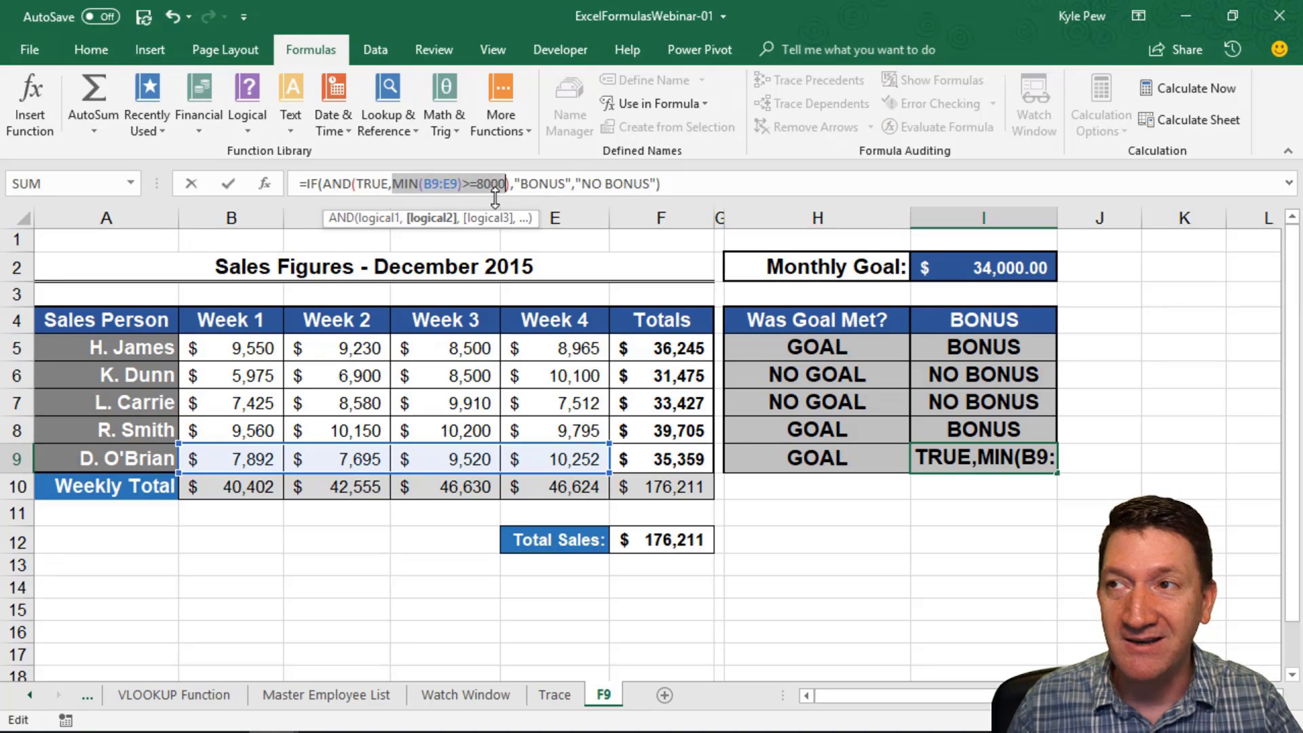
key(F9)
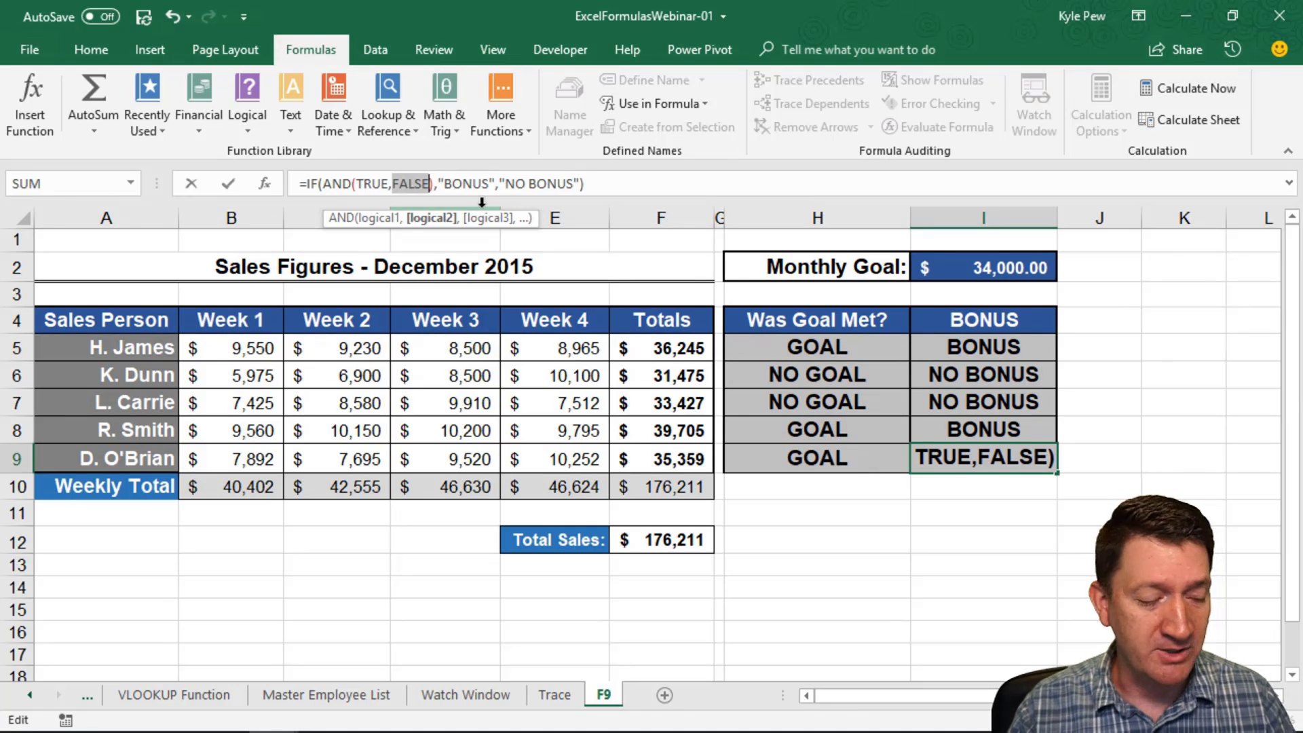
key(Escape)
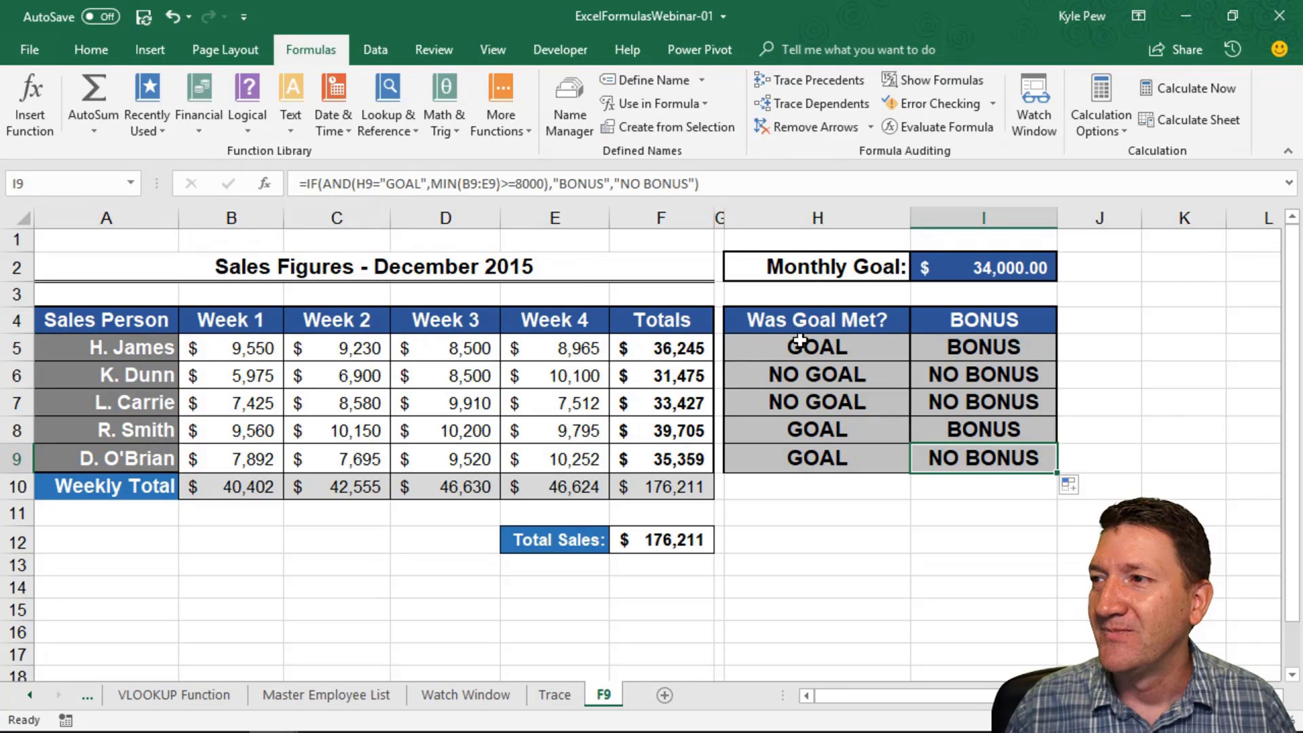
click(801, 342)
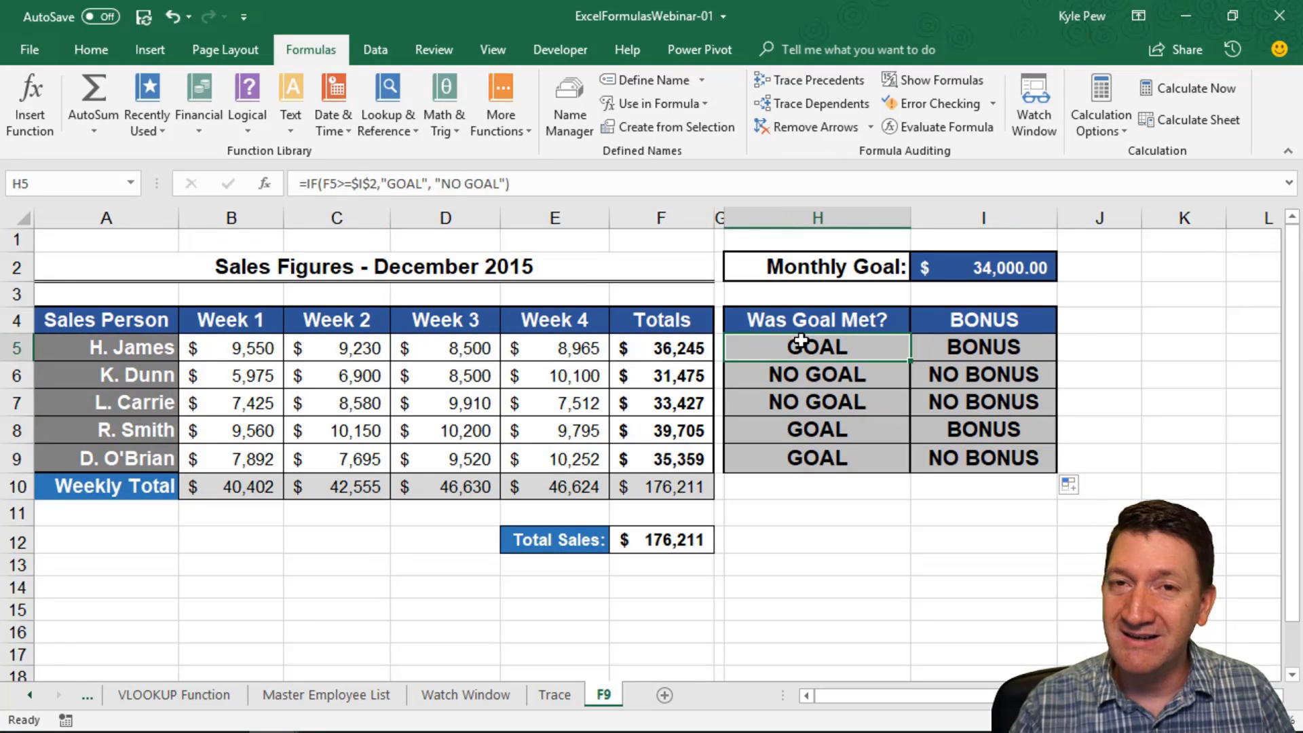
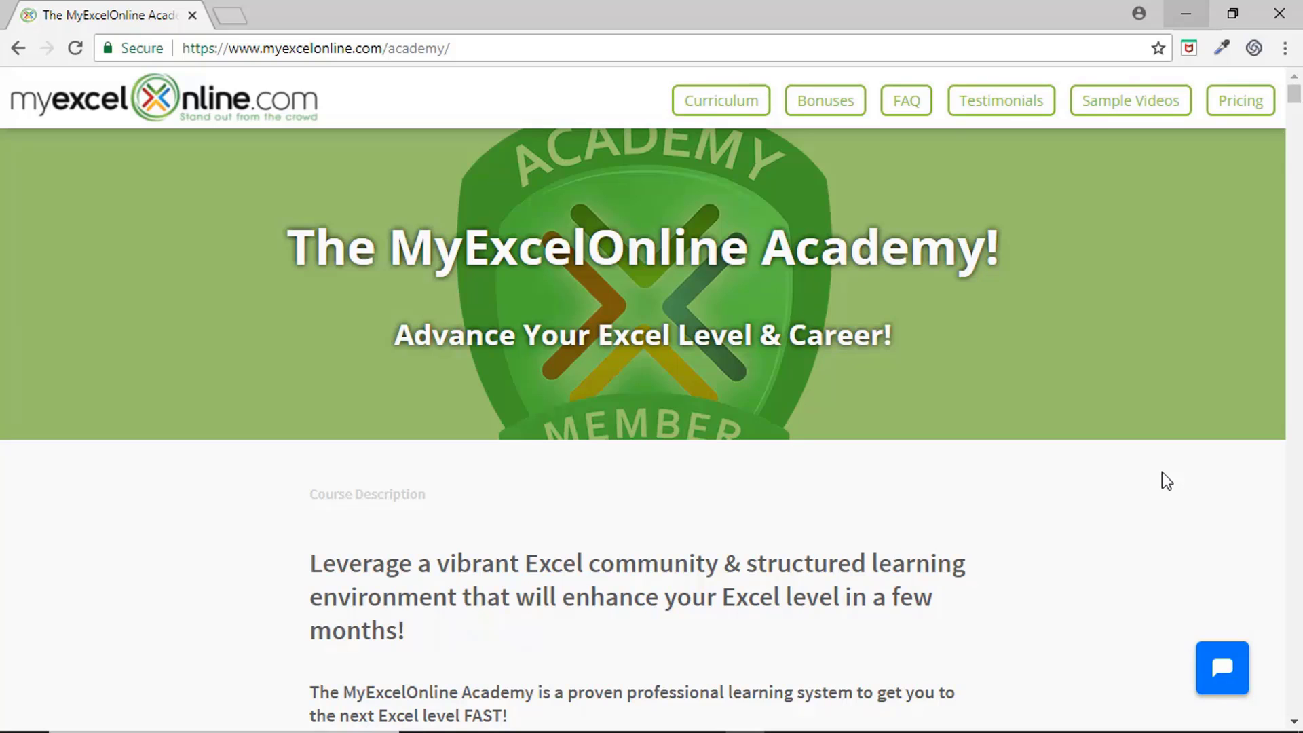
- Examine the MyExcelOnline Academy page in the browser, from the course description and member process through the feature and bonus lists
scroll(1077, 321, down, 4)
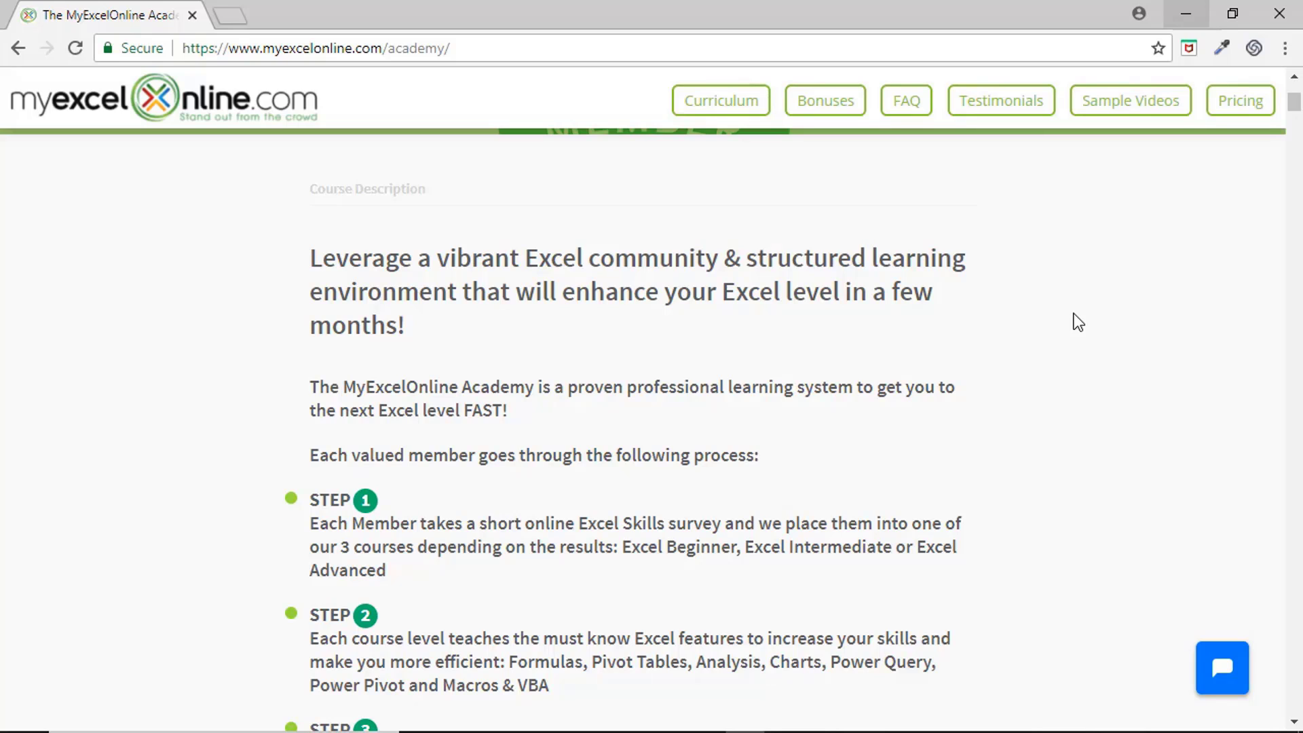
scroll(1077, 322, down, 3)
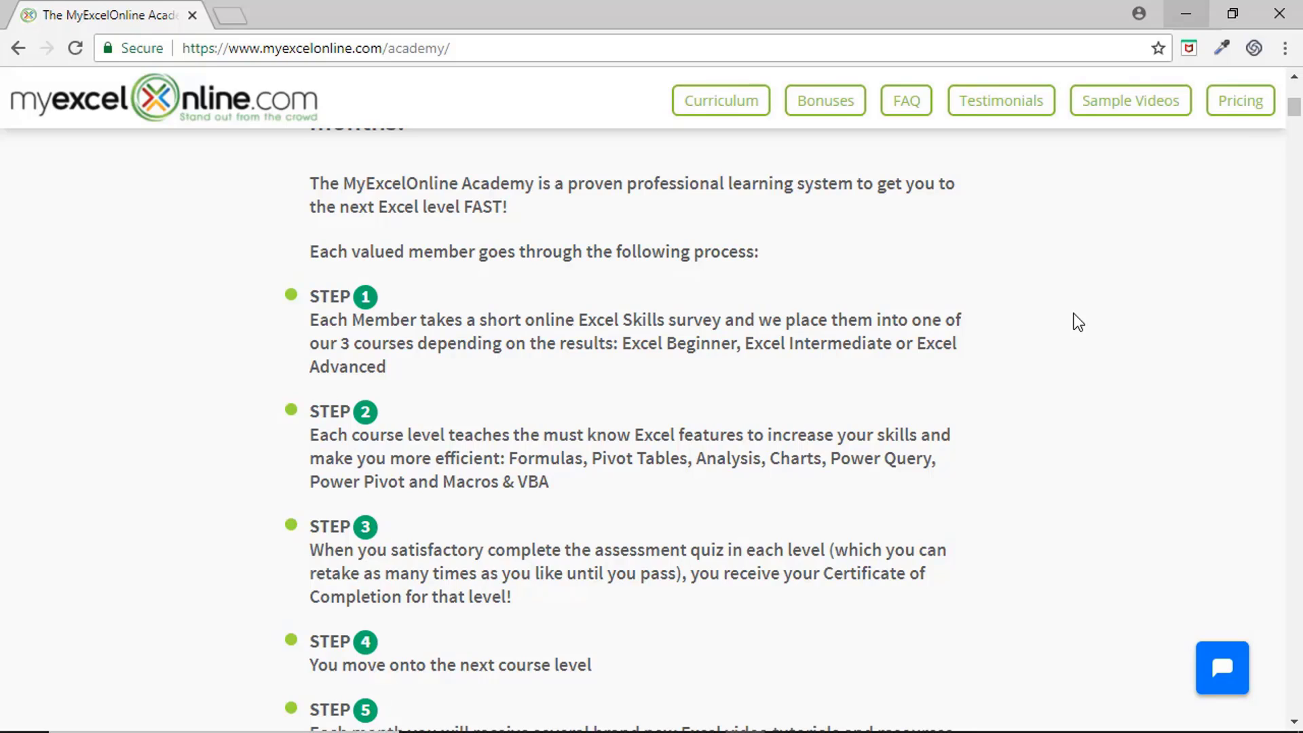
scroll(997, 494, down, 3)
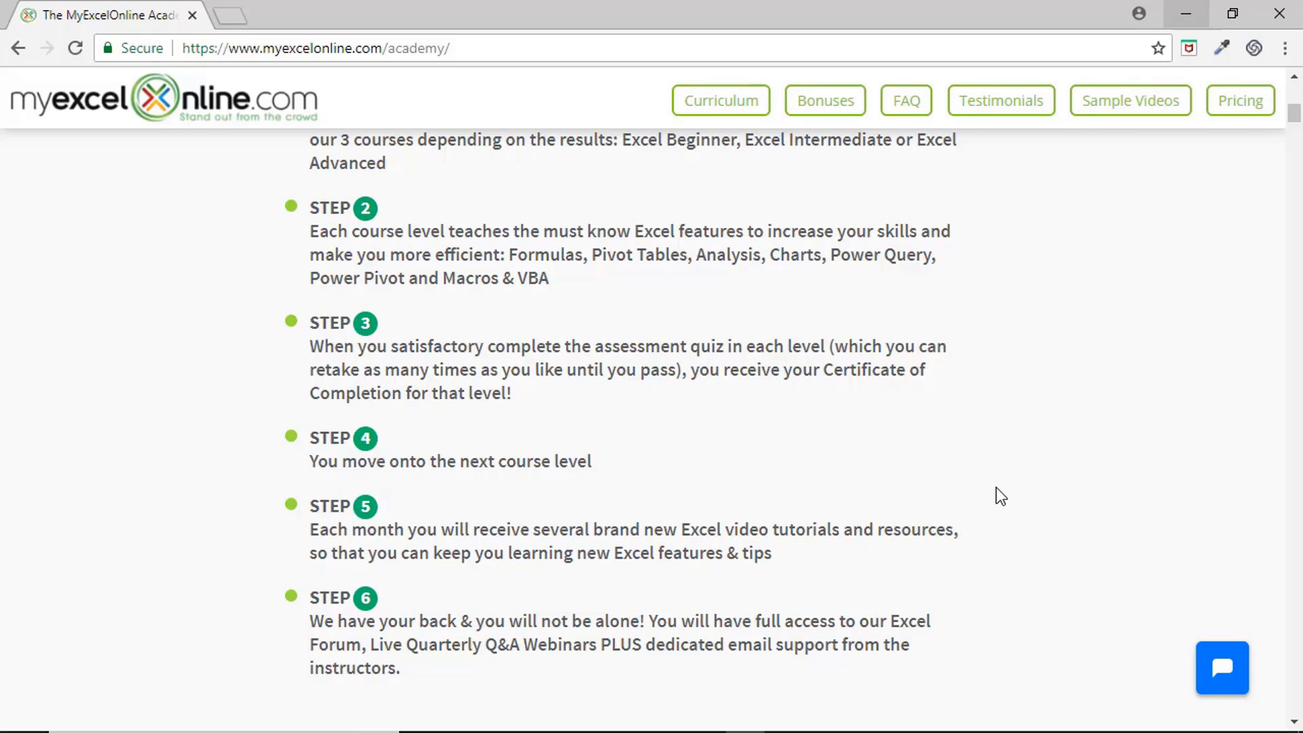
scroll(996, 487, down, 3)
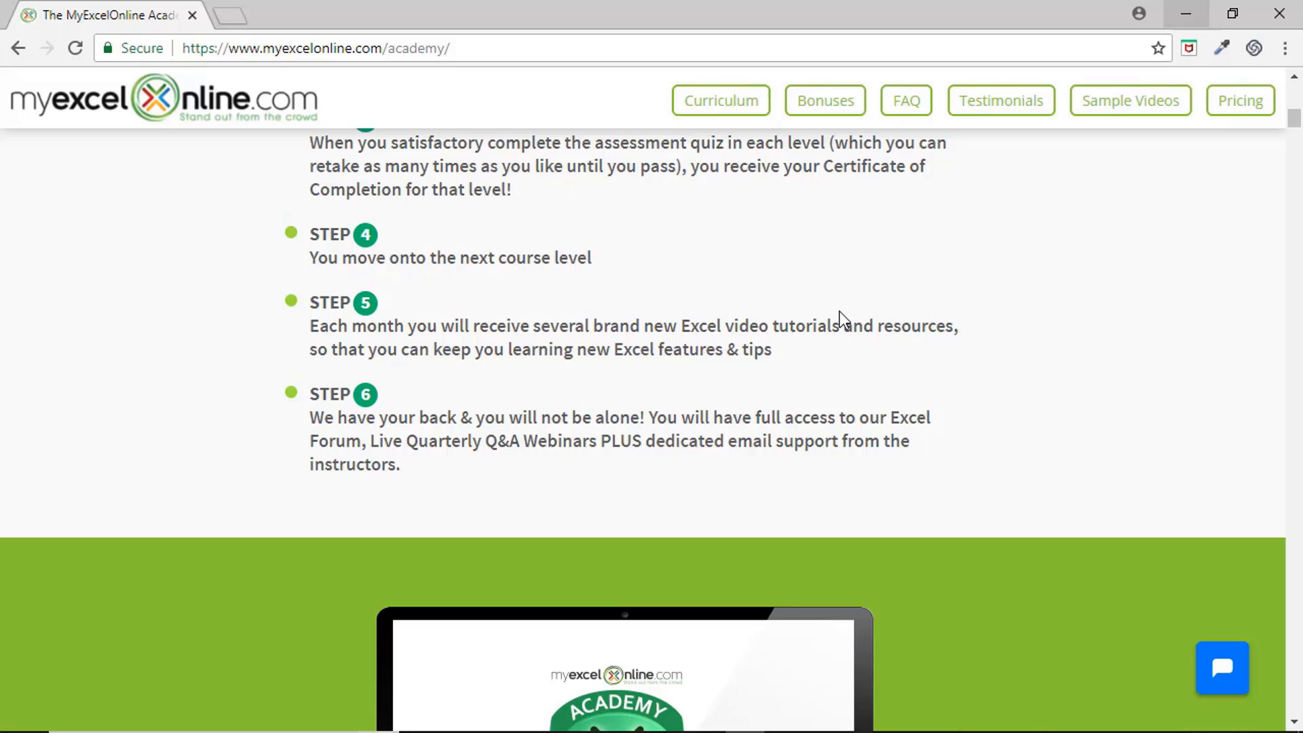
scroll(853, 266, down, 7)
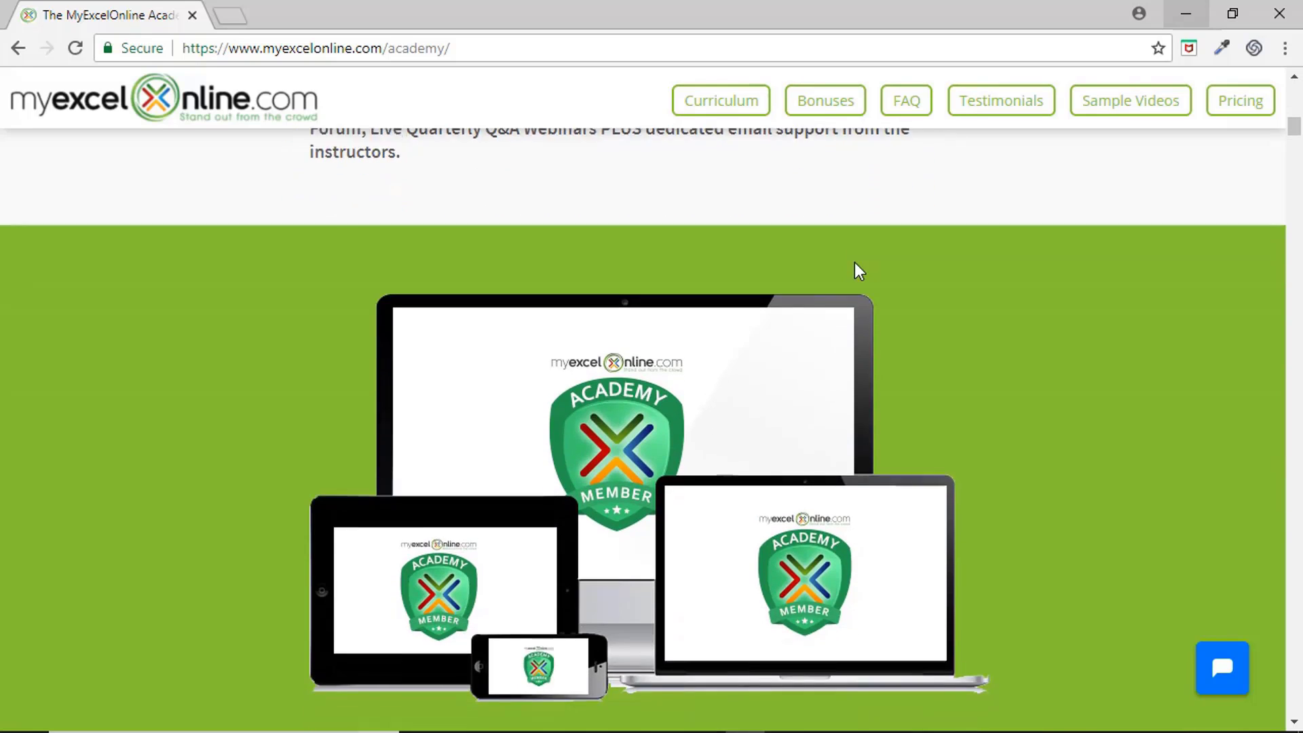
scroll(855, 266, down, 5)
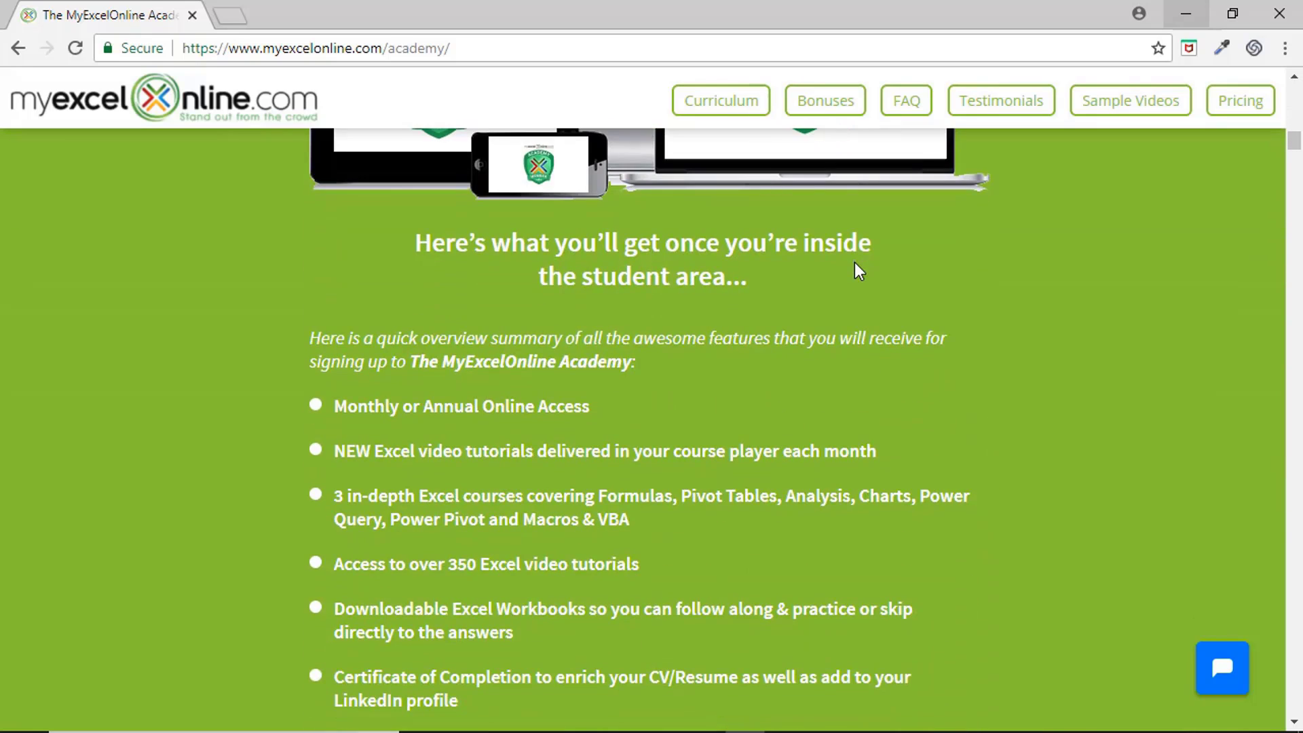
scroll(854, 262, down, 2)
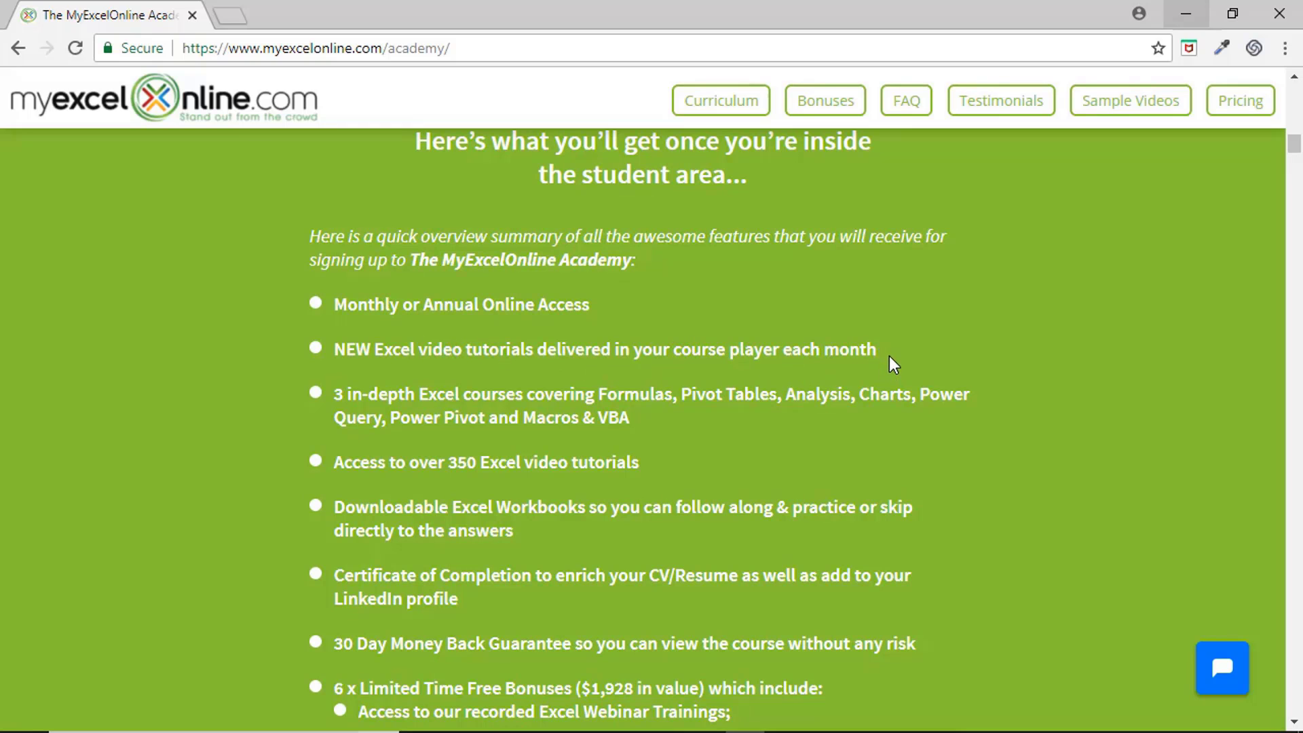
scroll(888, 356, down, 2)
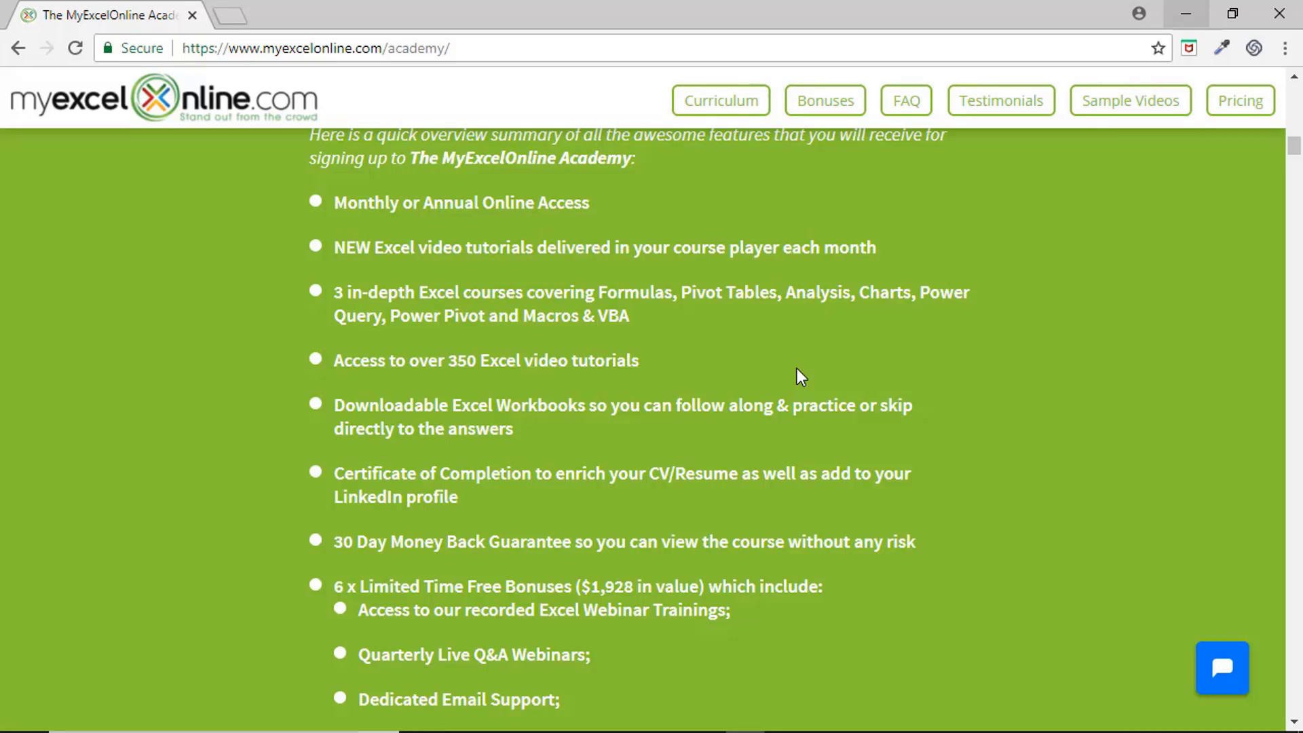
scroll(798, 370, down, 2)
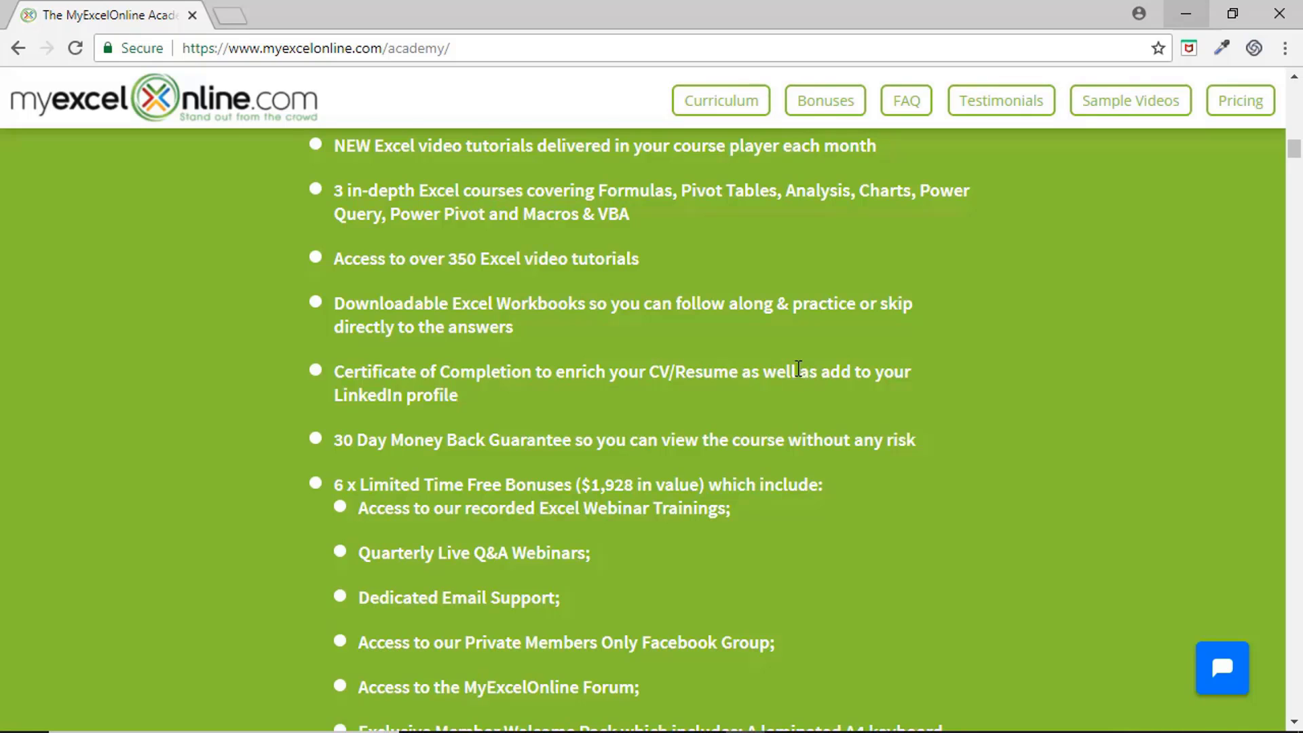
scroll(797, 368, down, 3)
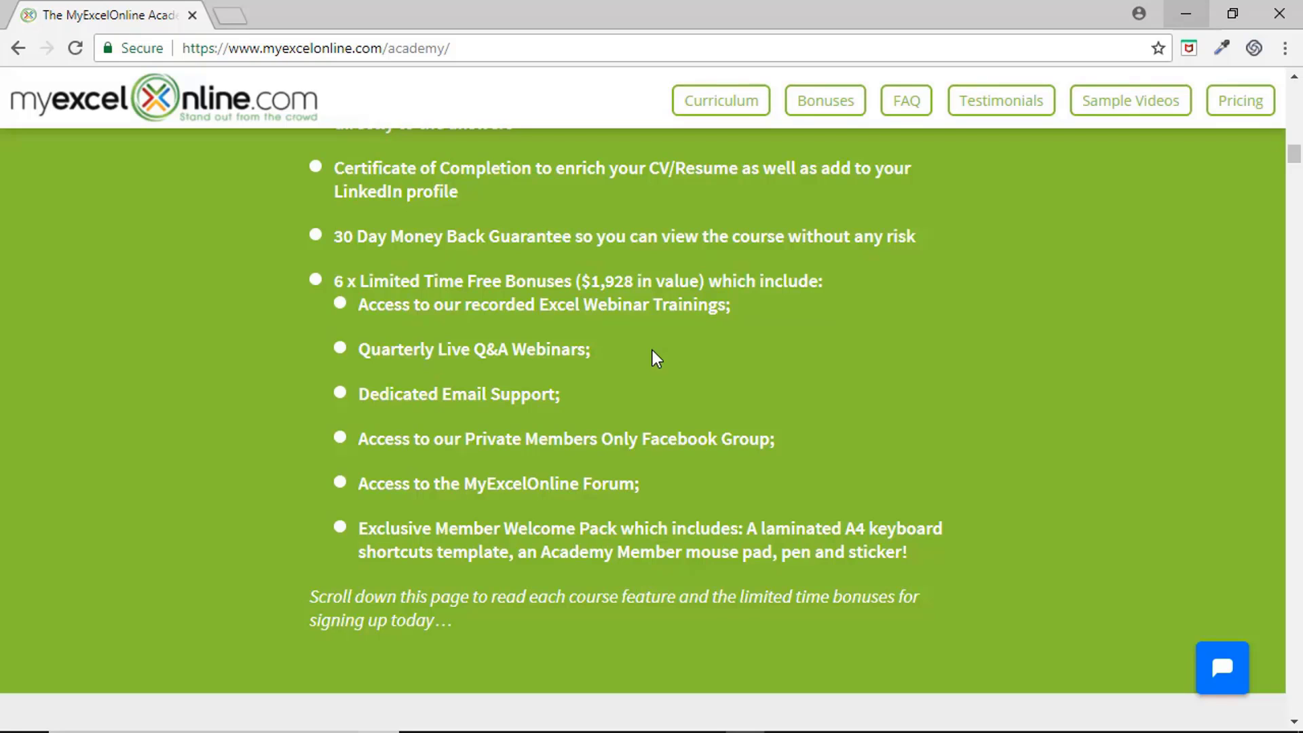
scroll(824, 366, down, 2)
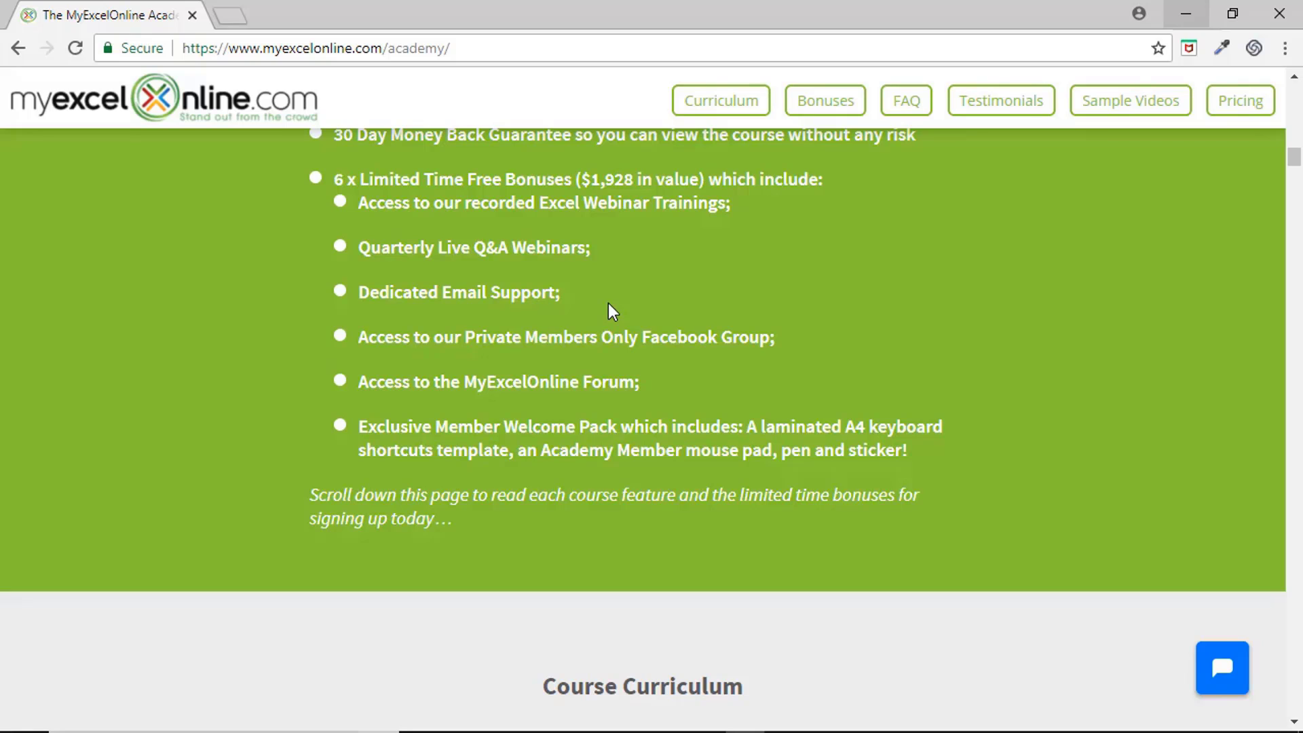
- Review the Excel Beginner curriculum's Introduction section and expand its Formulas content
scroll(597, 373, down, 2)
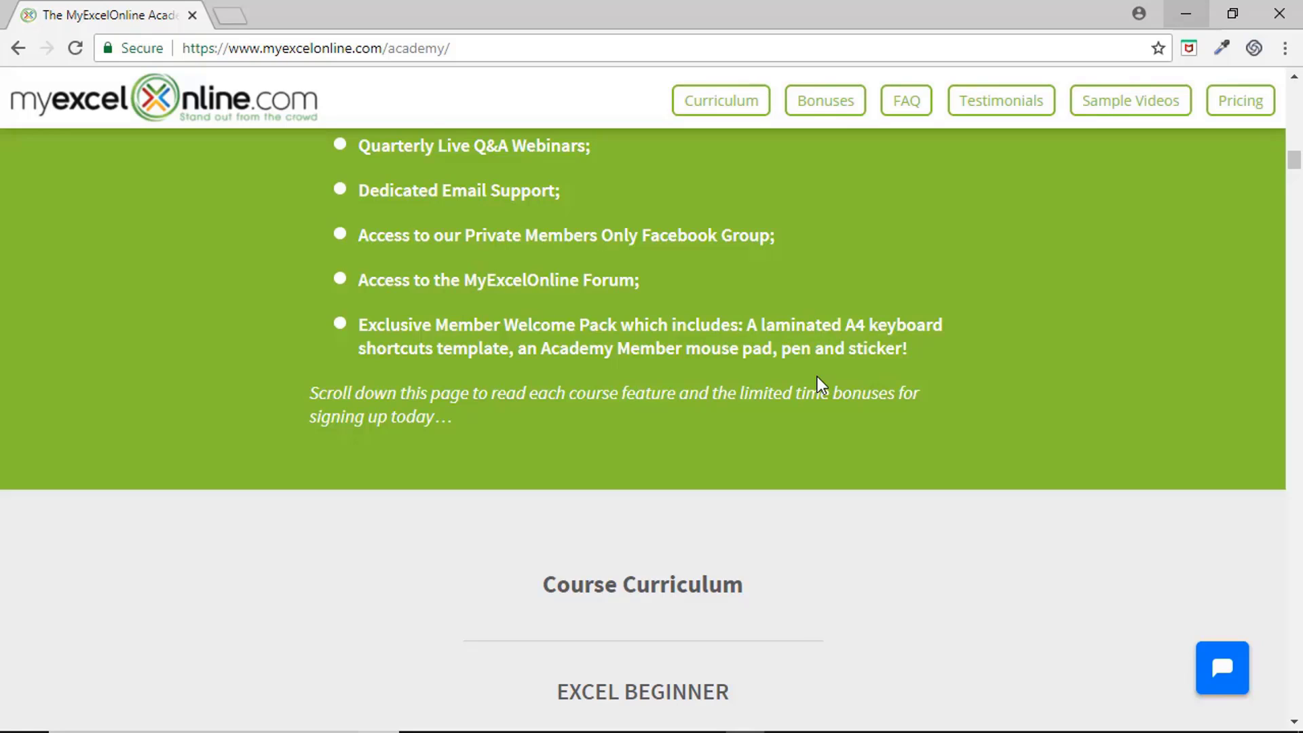
scroll(819, 380, down, 5)
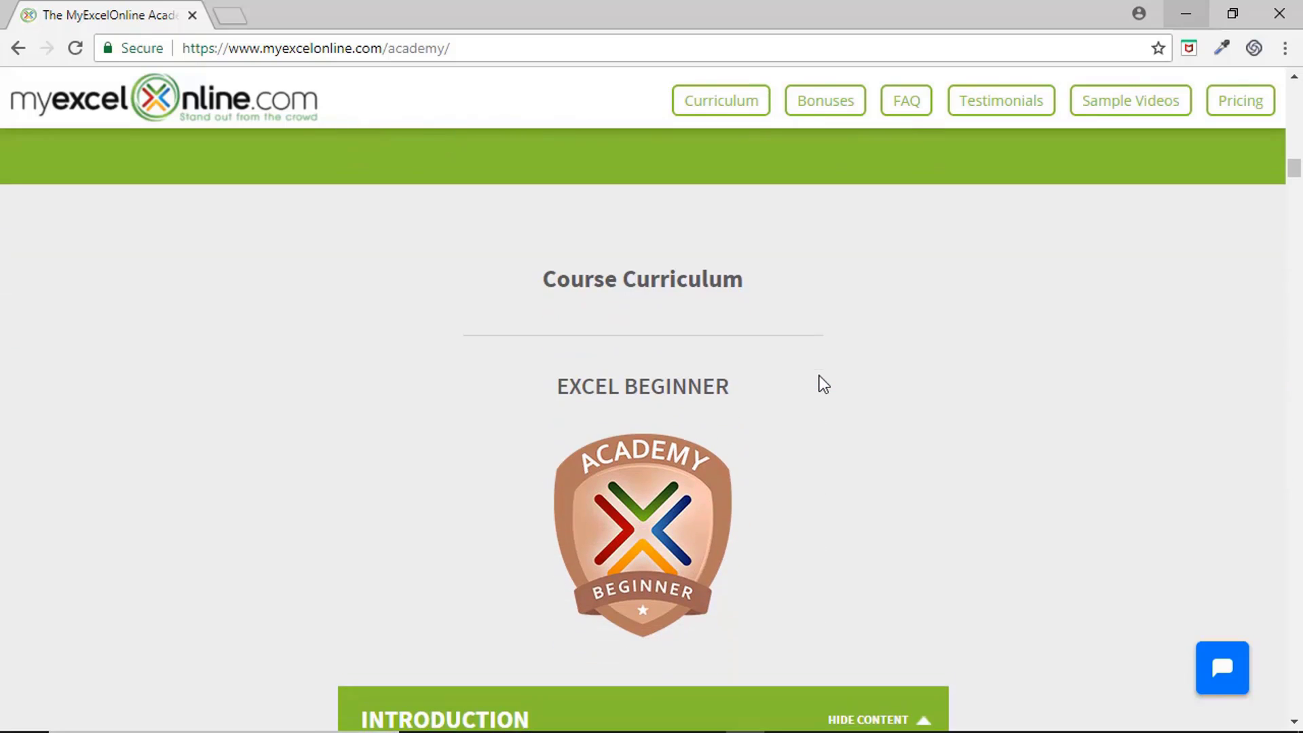
scroll(819, 380, down, 1)
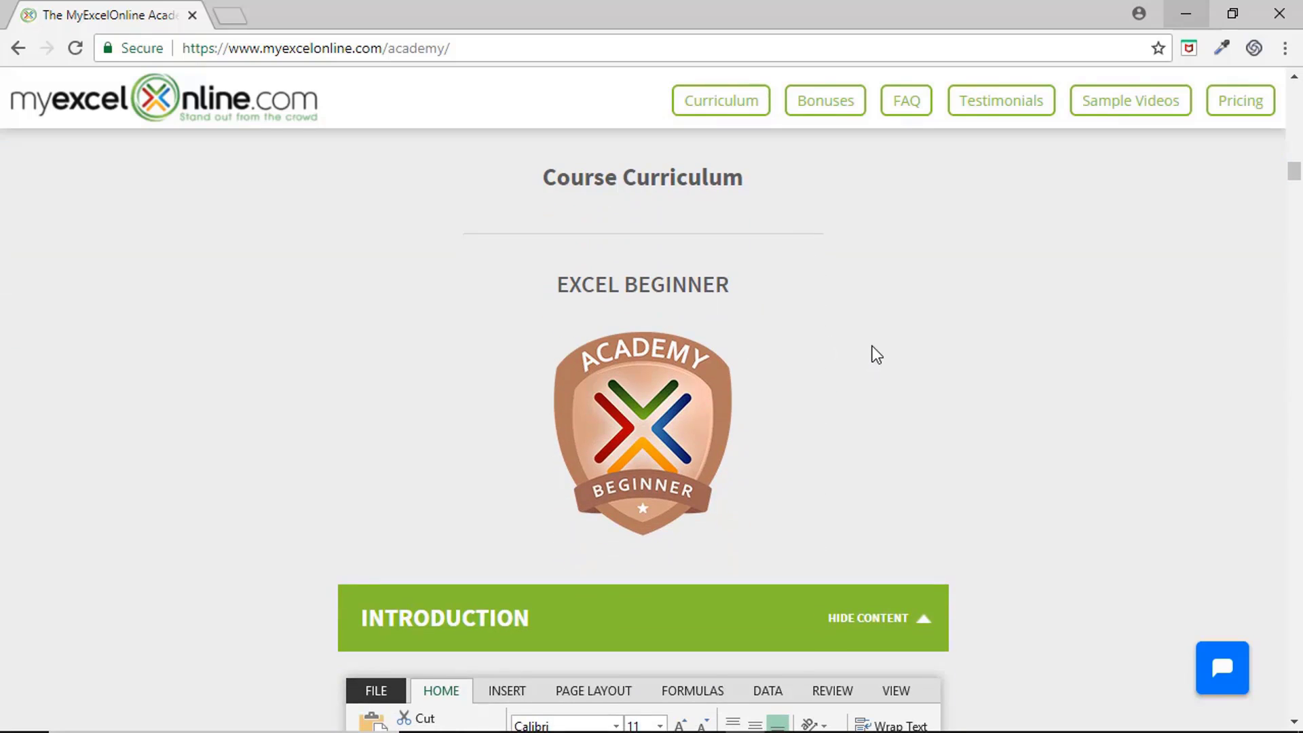
scroll(876, 353, down, 6)
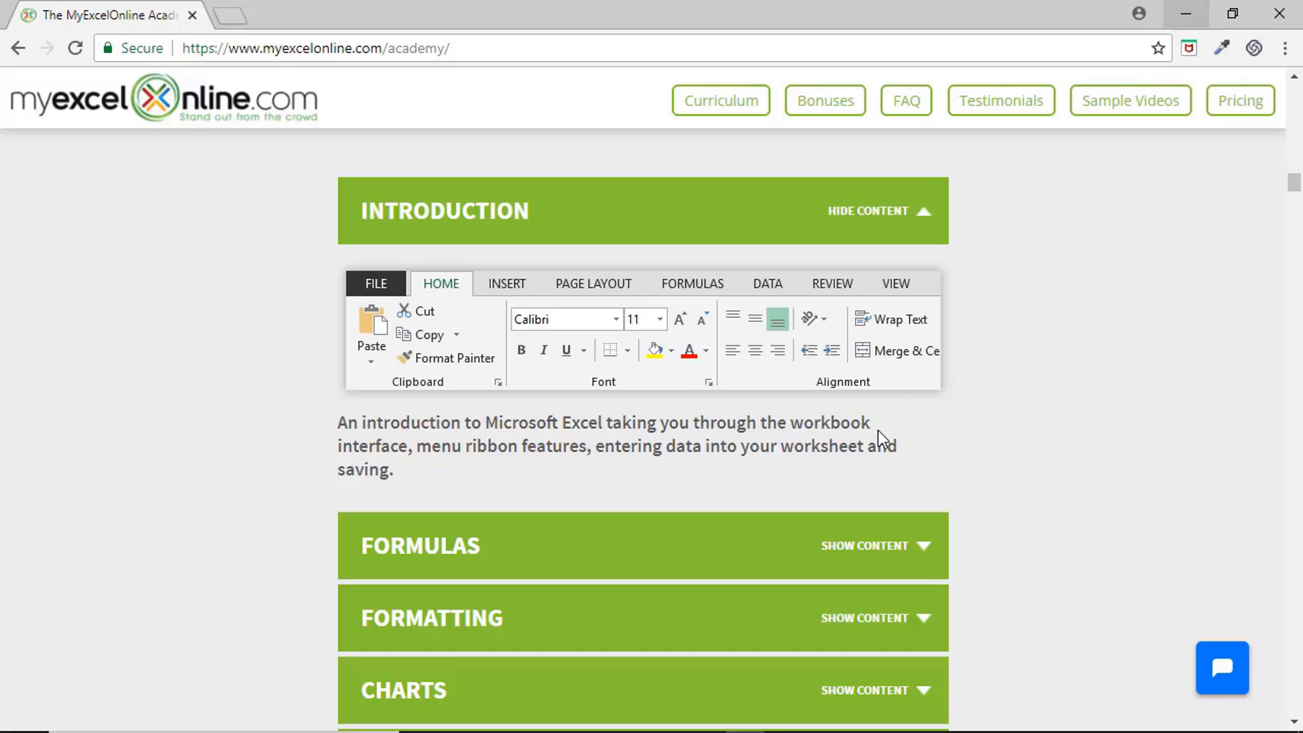
scroll(878, 430, down, 3)
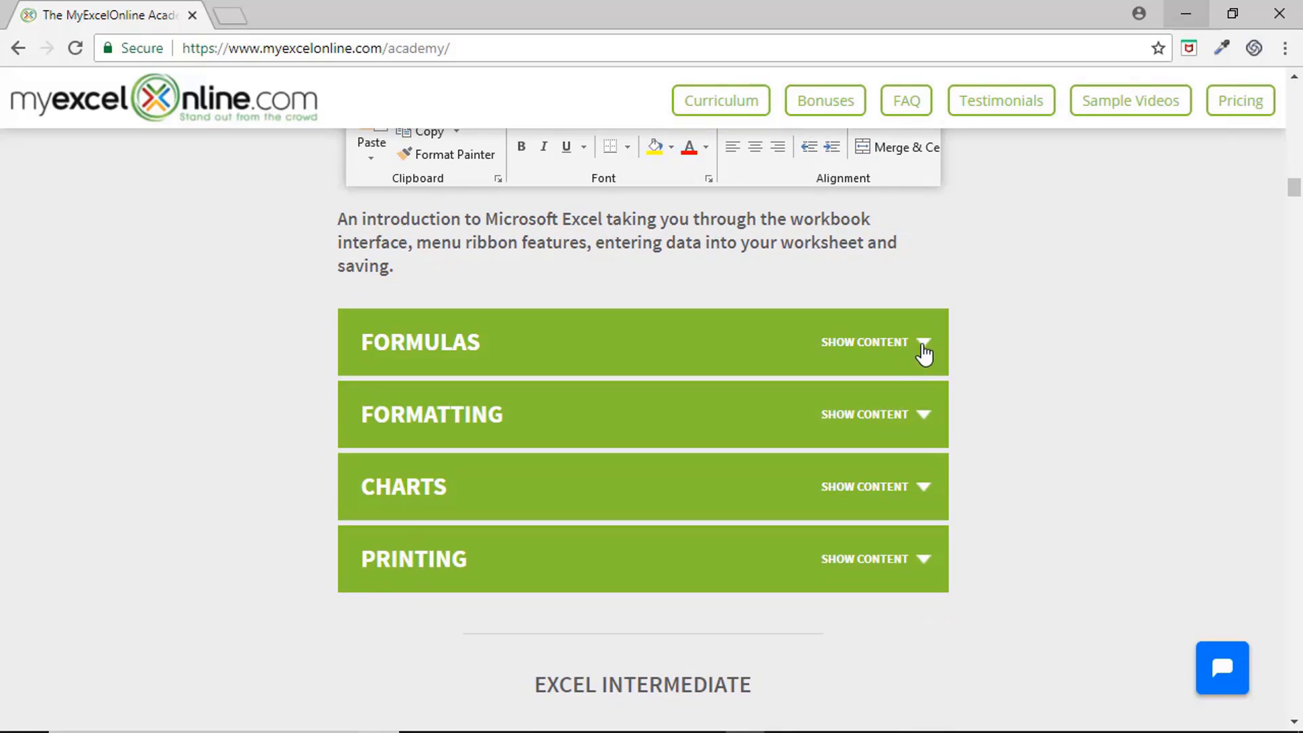
click(922, 344)
scroll(977, 407, down, 1)
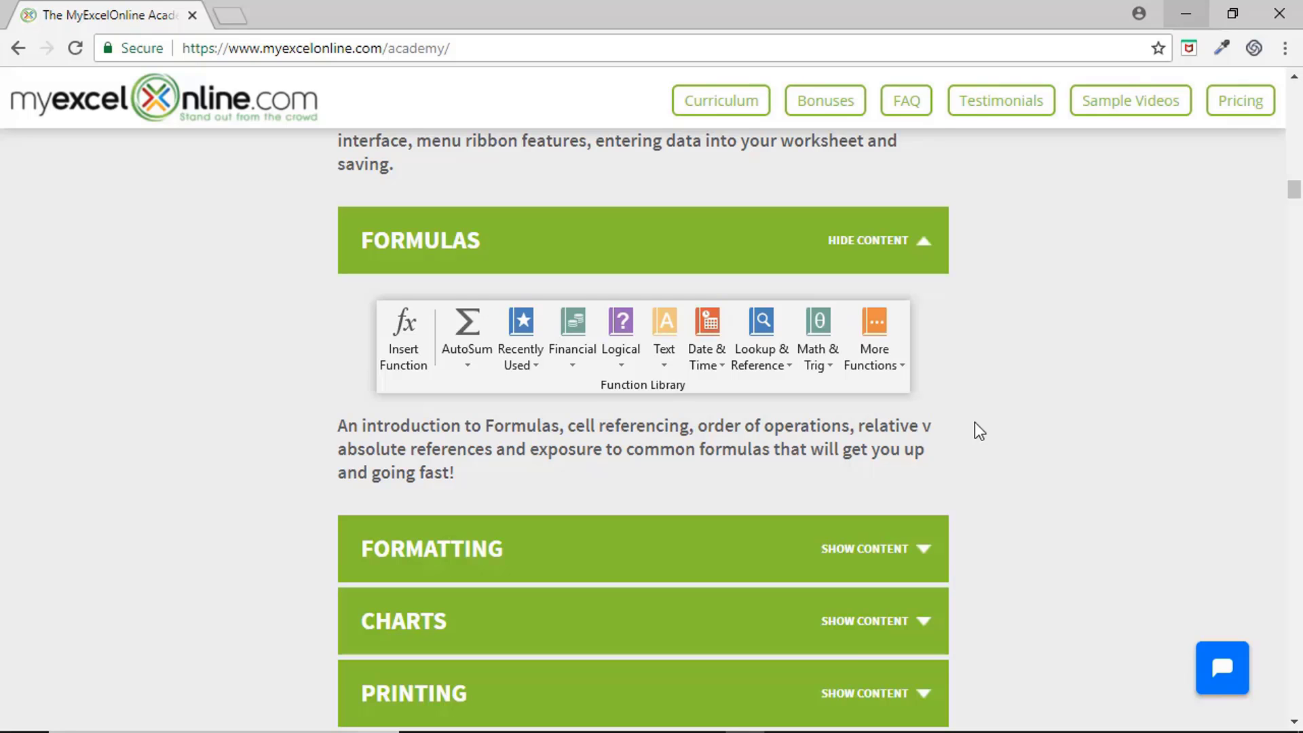
- Expand and read the Formatting and Charts content in the Excel Beginner curriculum
scroll(974, 428, down, 3)
click(924, 343)
scroll(974, 393, down, 1)
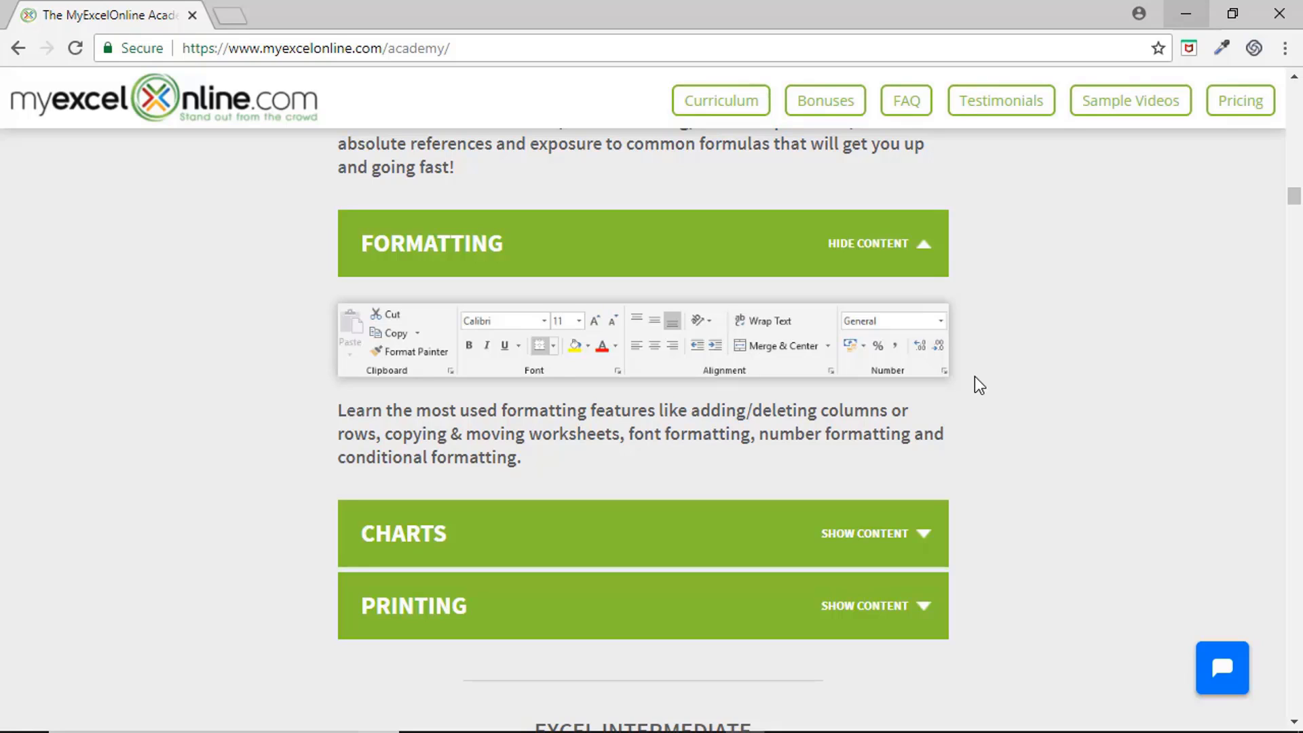
scroll(974, 376, down, 2)
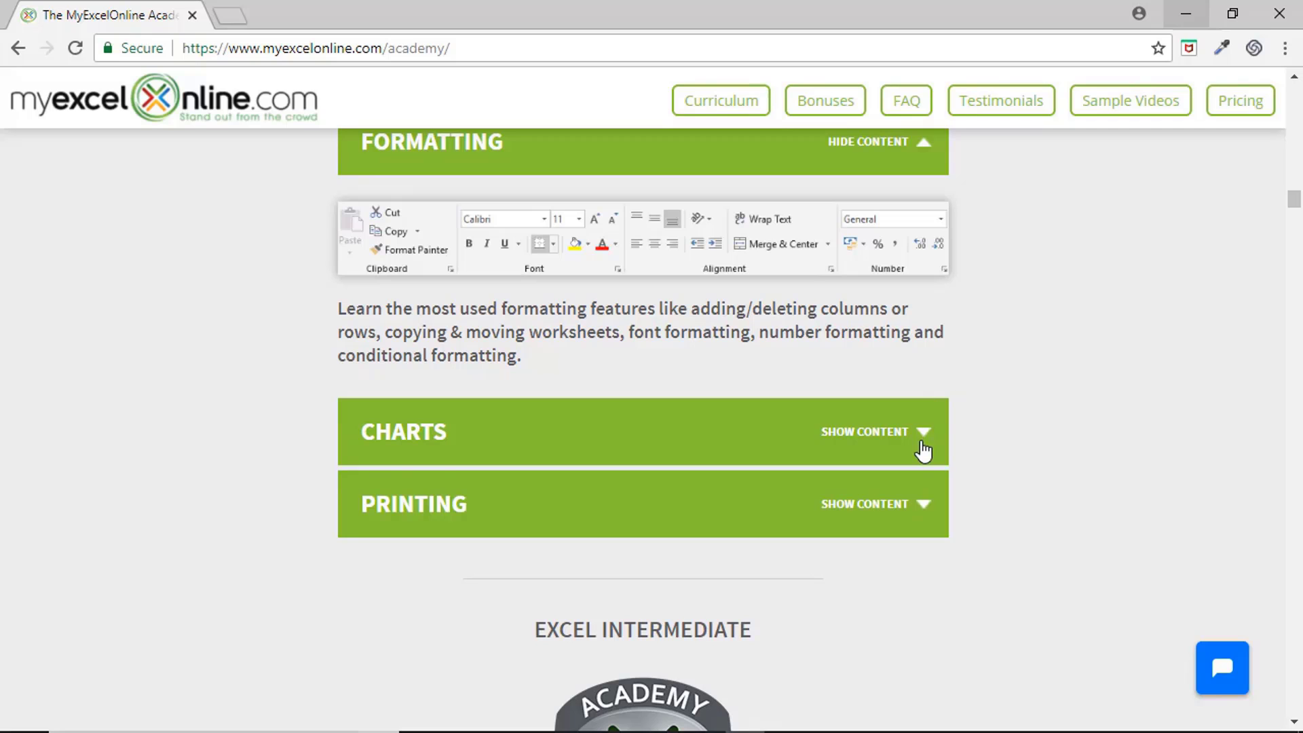
click(921, 442)
scroll(946, 451, down, 2)
scroll(950, 453, down, 2)
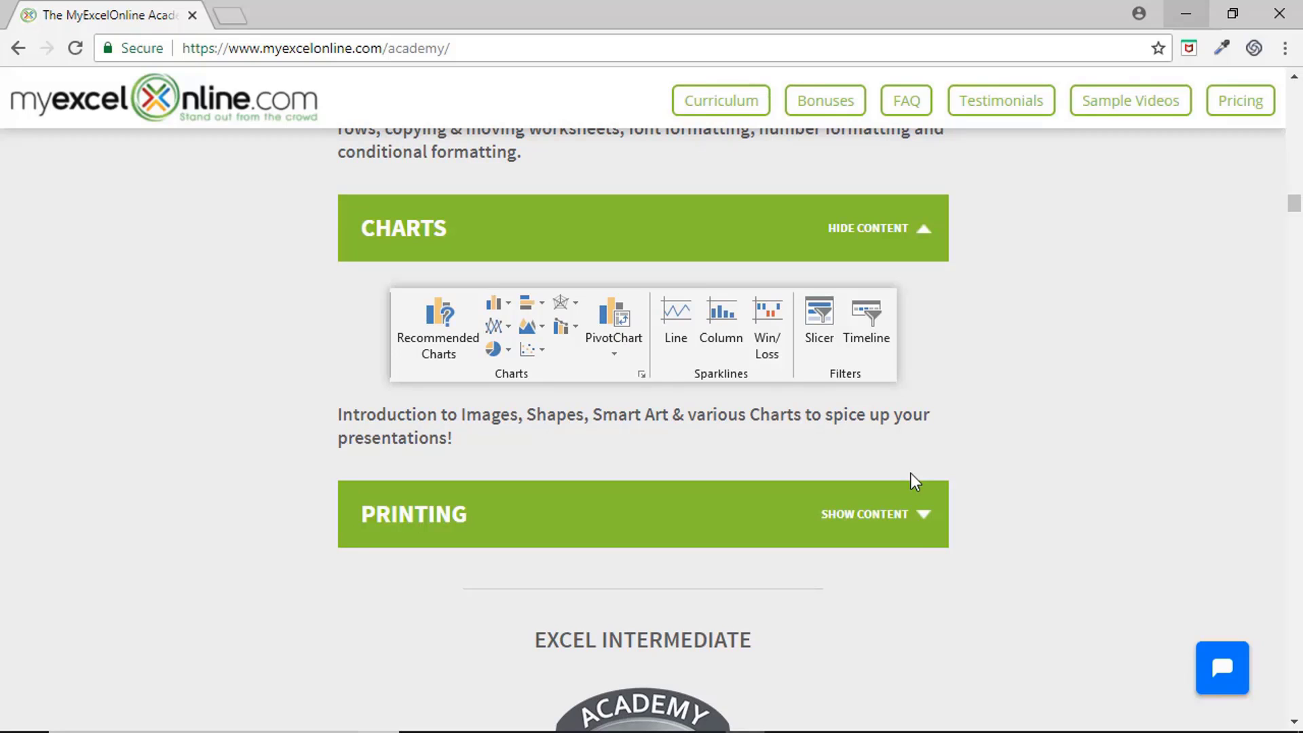
- Expand and read the Printing content at the end of the Excel Beginner curriculum
click(919, 531)
scroll(929, 519, down, 2)
scroll(936, 527, down, 1)
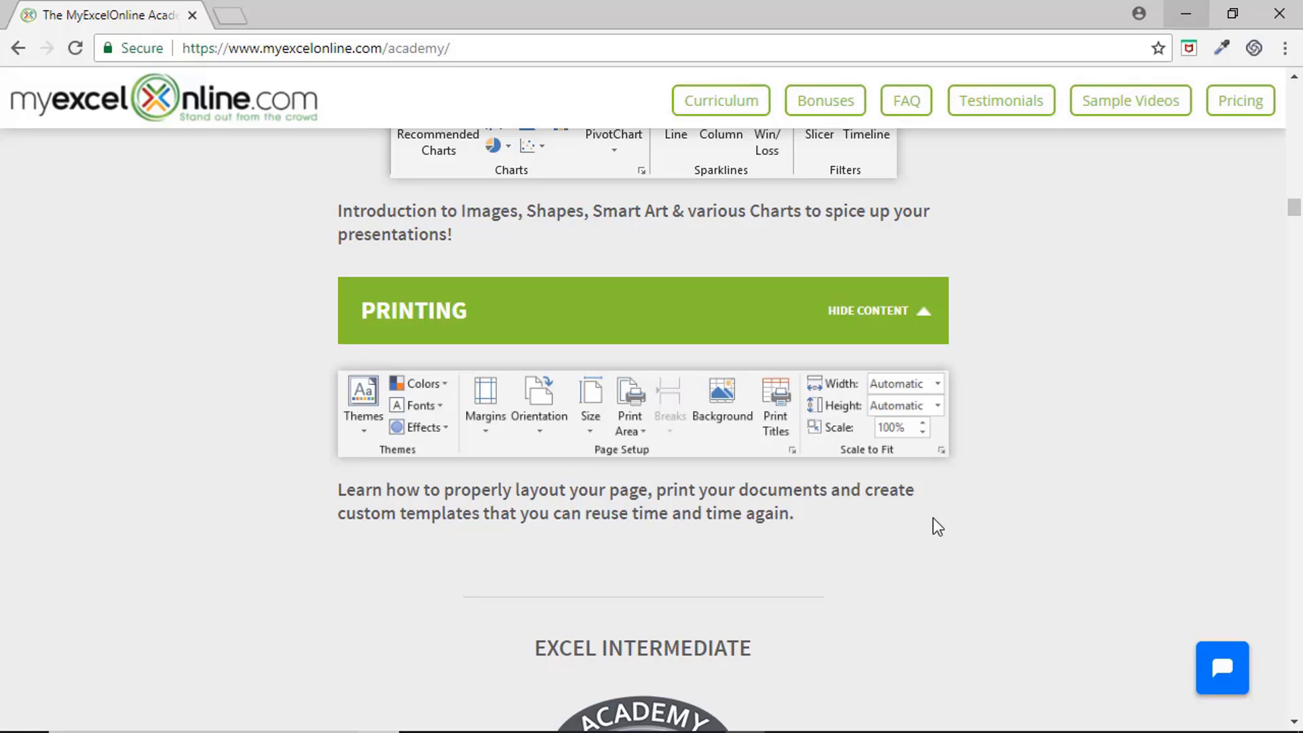
scroll(936, 527, down, 1)
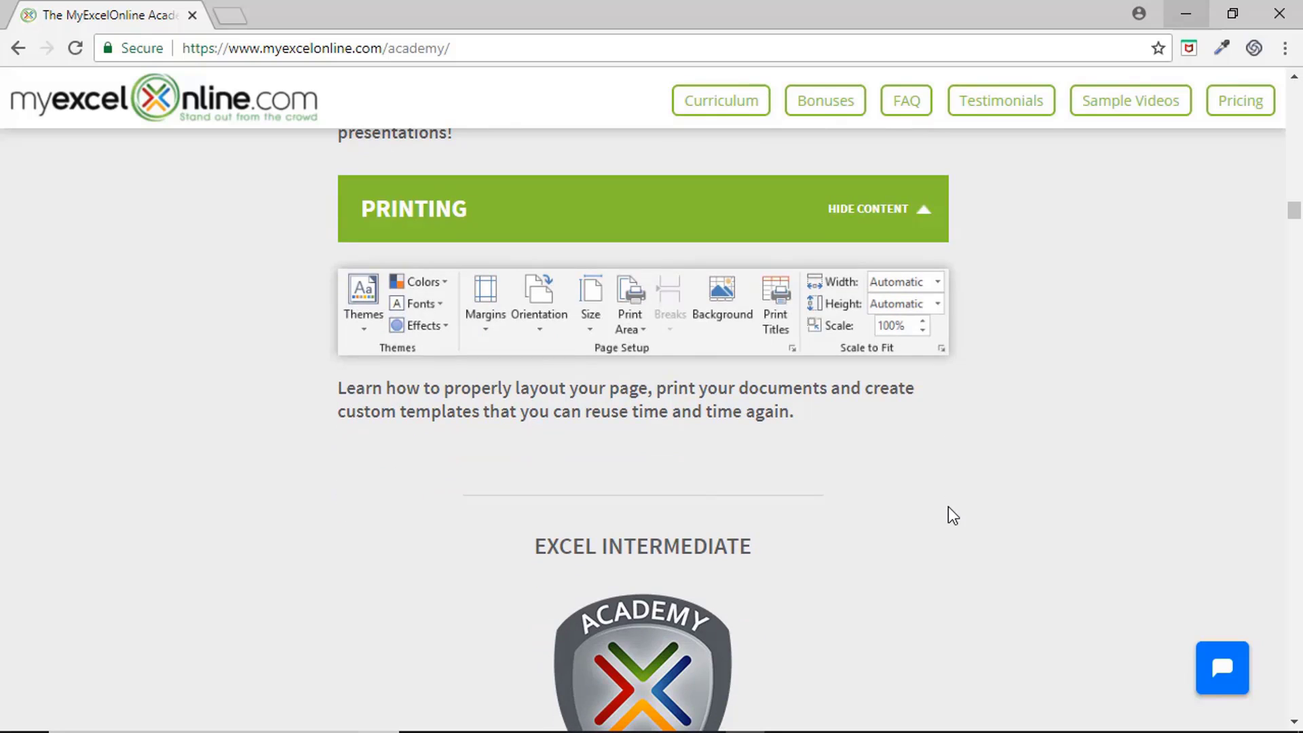
scroll(945, 491, up, 1)
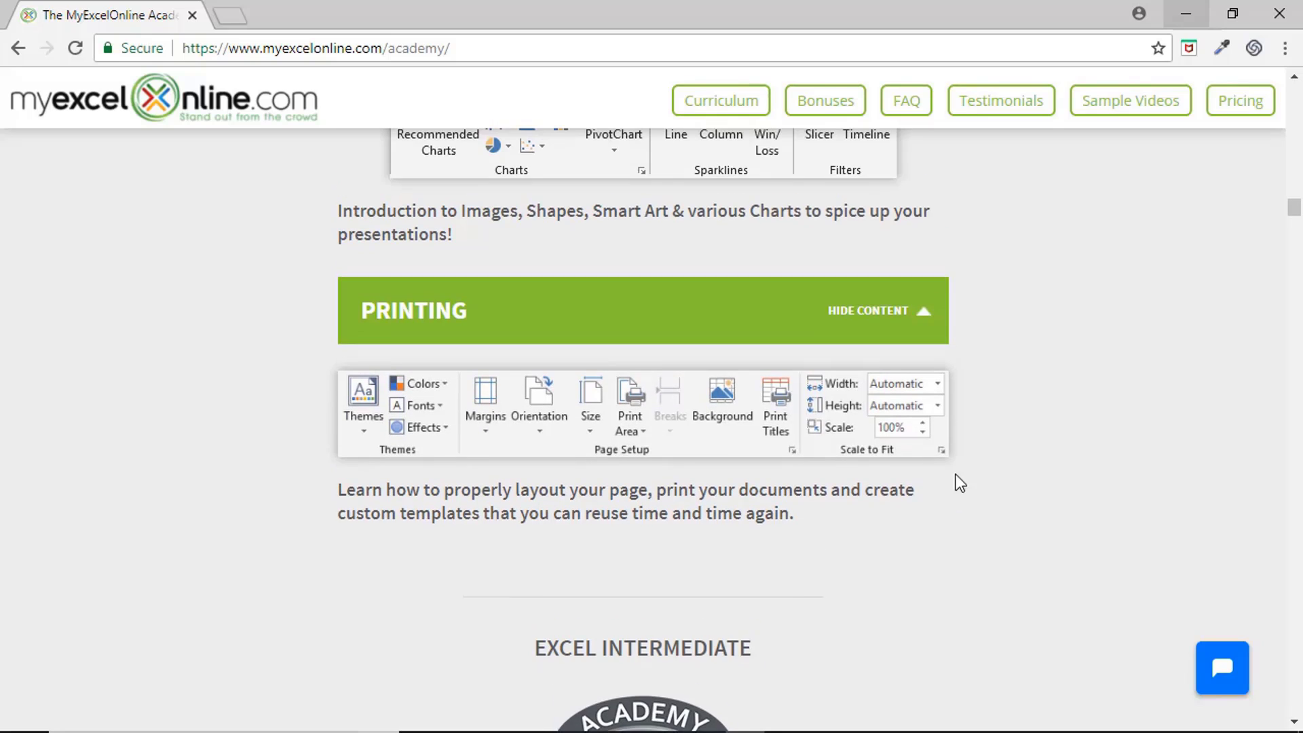
scroll(947, 495, down, 1)
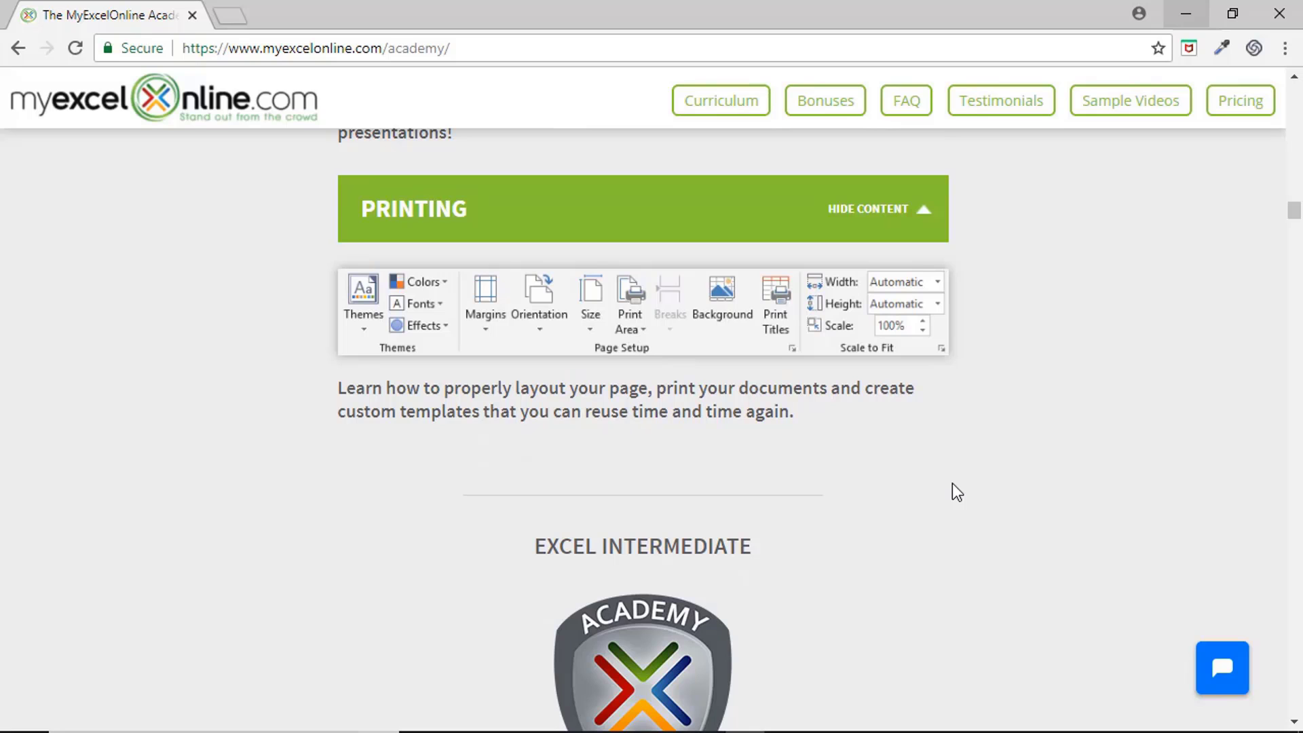
- Go to the Excel Intermediate curriculum and expand its Formulas content to read the covered functions
scroll(953, 484, down, 4)
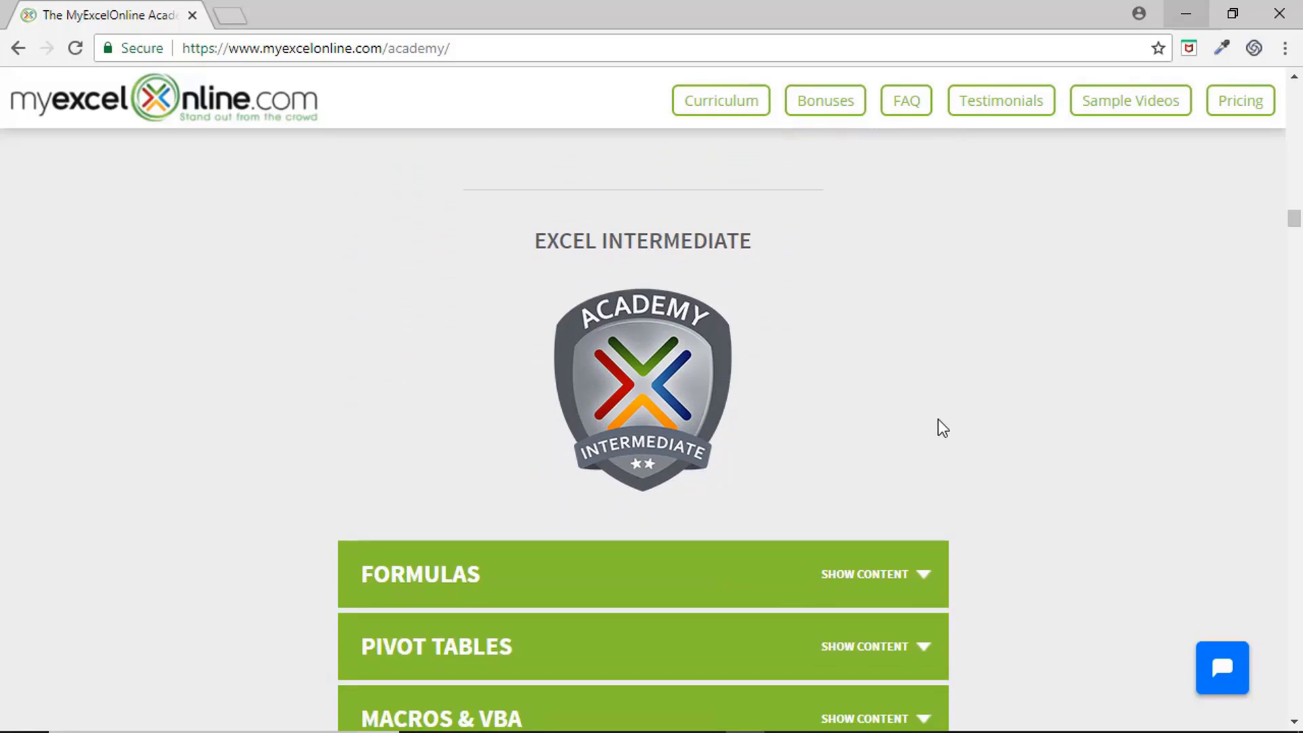
scroll(938, 417, down, 1)
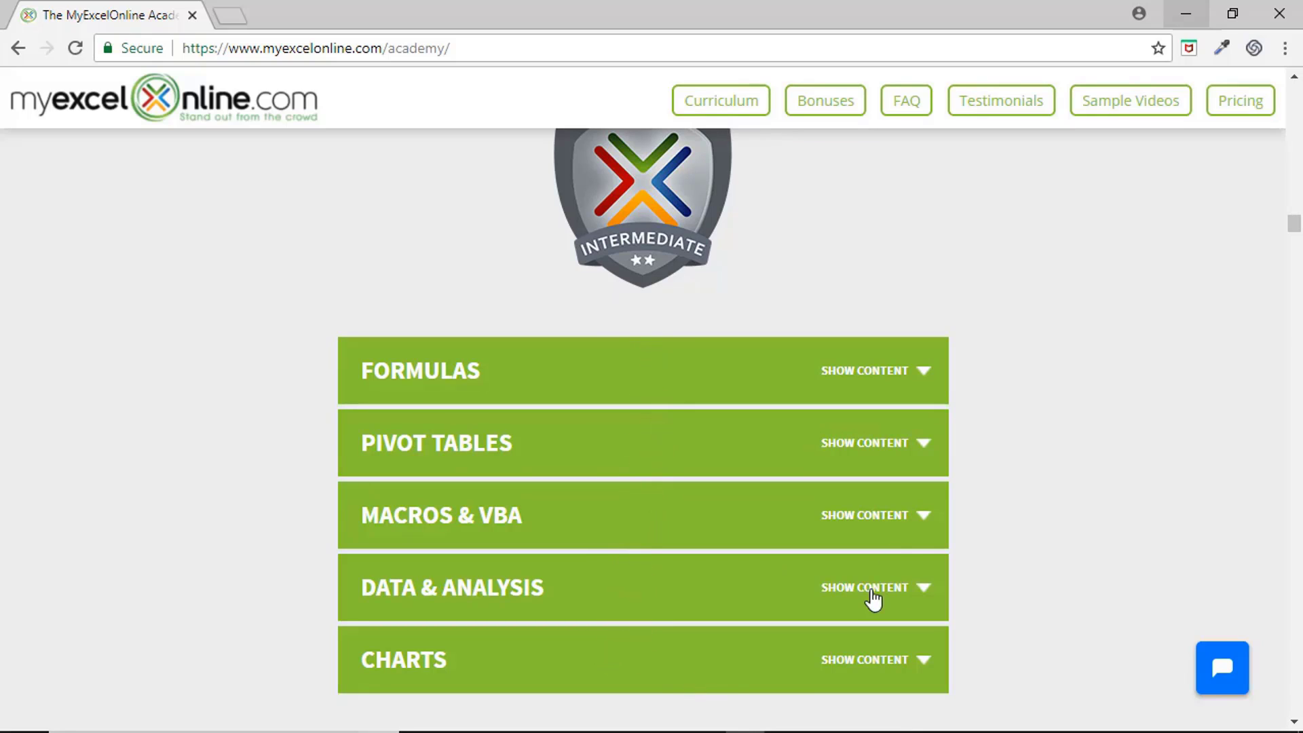
click(925, 371)
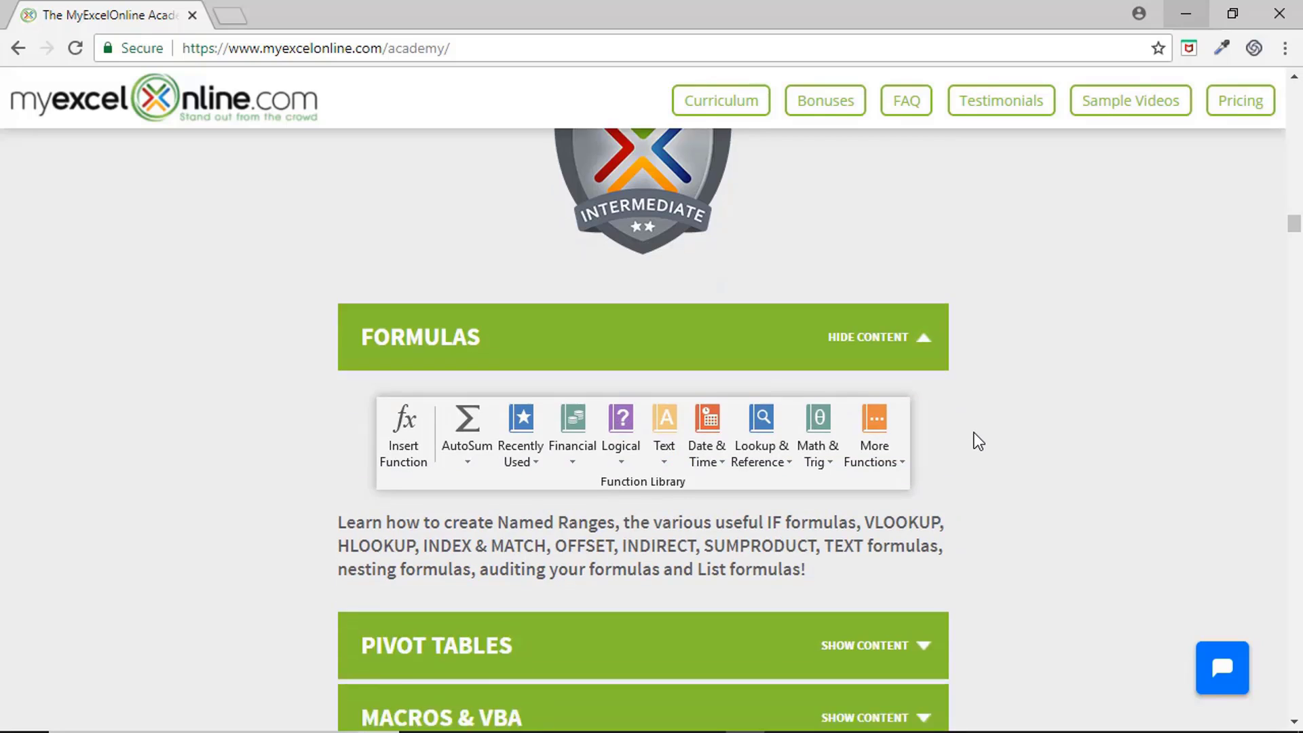
scroll(974, 433, down, 1)
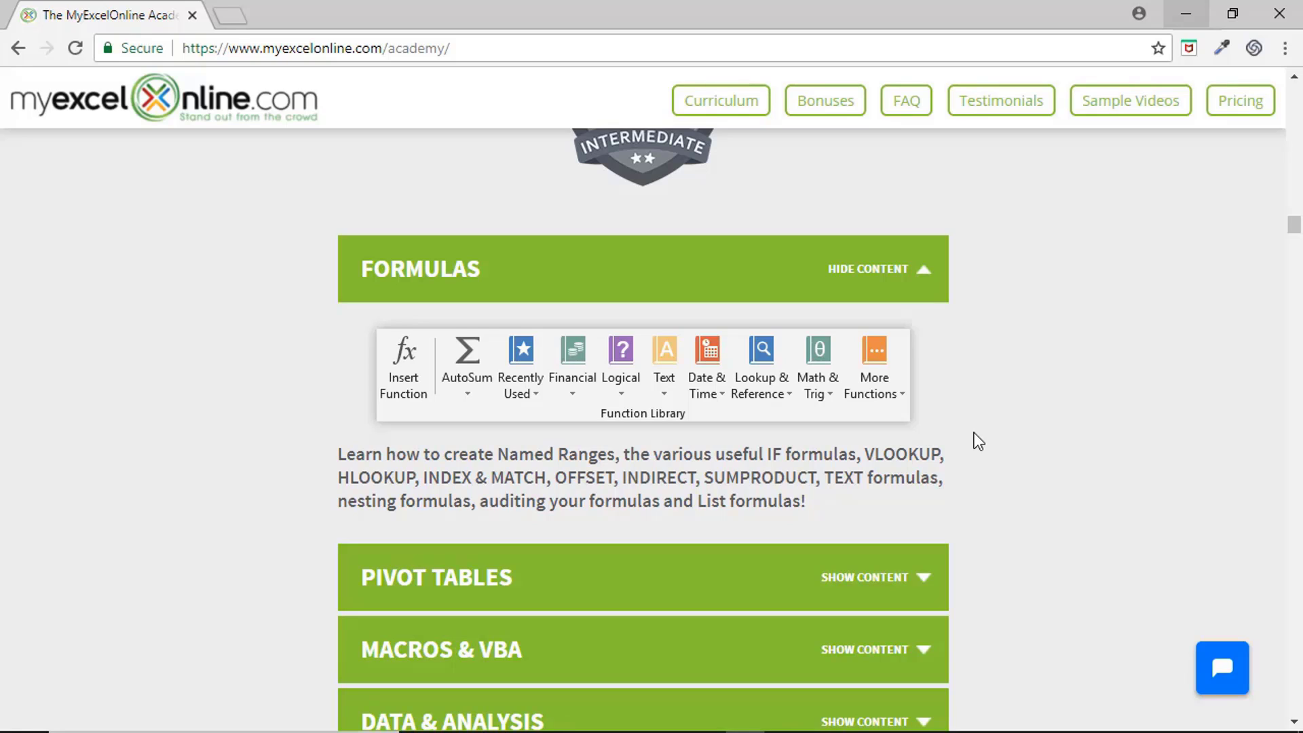
- Expand and read the Pivot Tables and Macros & VBA content in the Excel Intermediate curriculum
scroll(973, 433, down, 3)
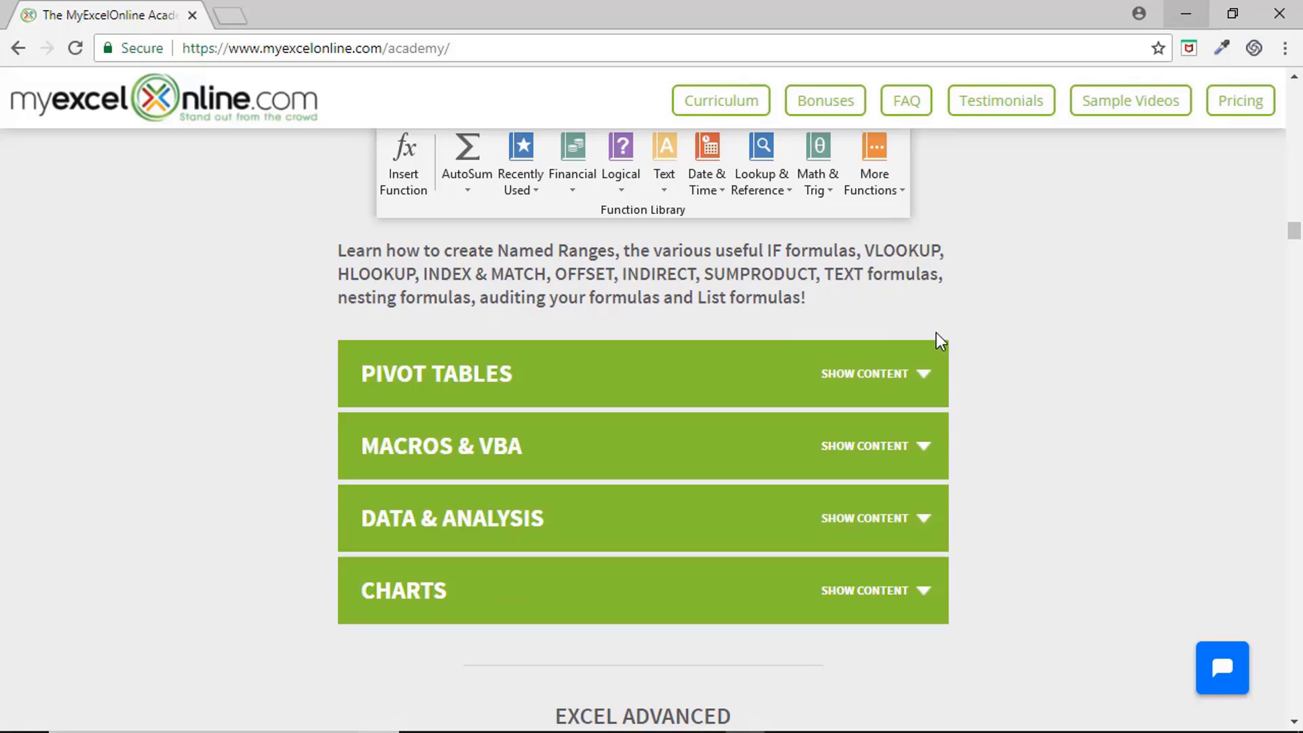
click(928, 373)
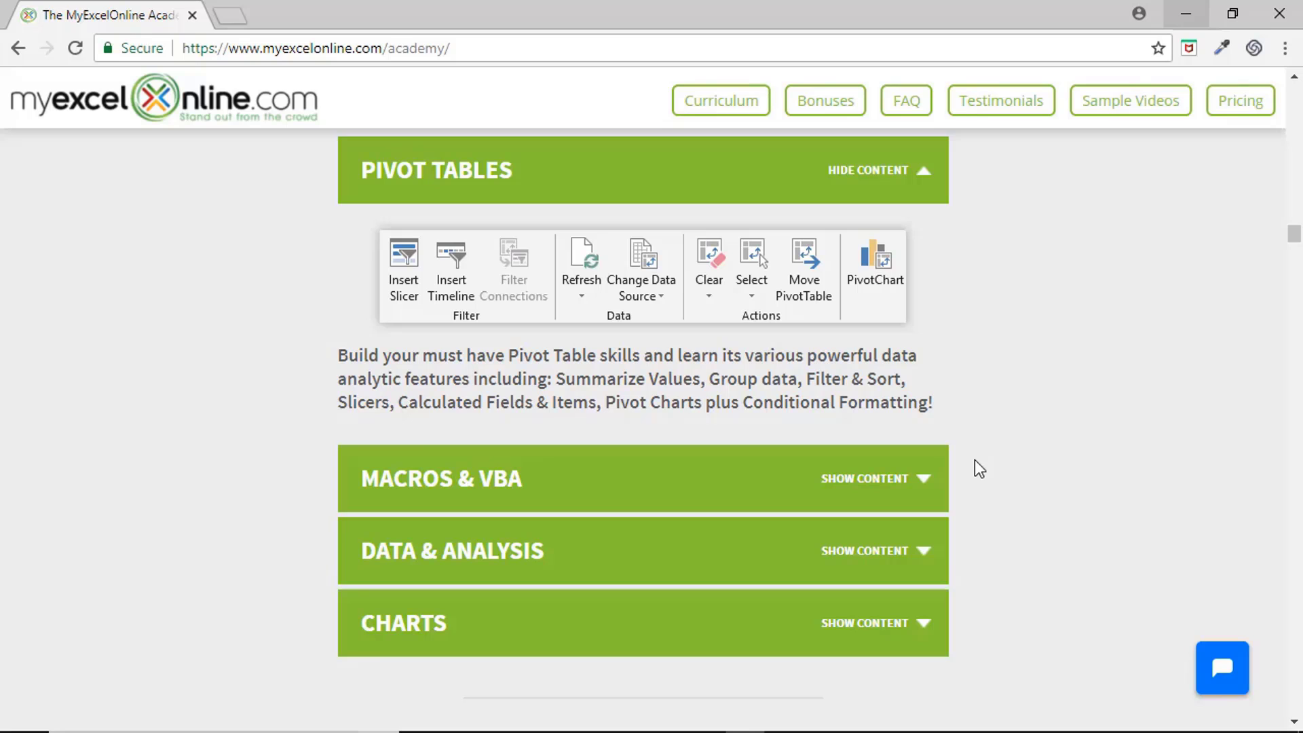
scroll(975, 460, down, 2)
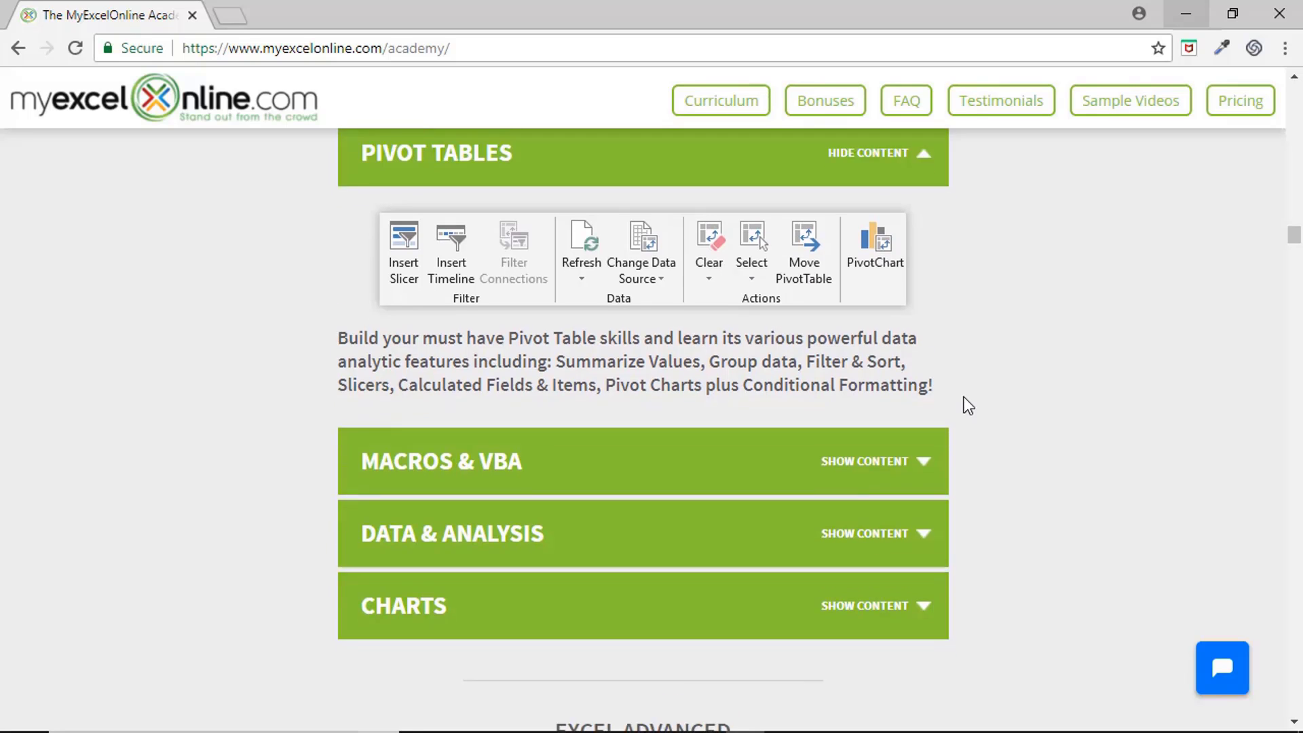
click(932, 379)
scroll(957, 412, down, 3)
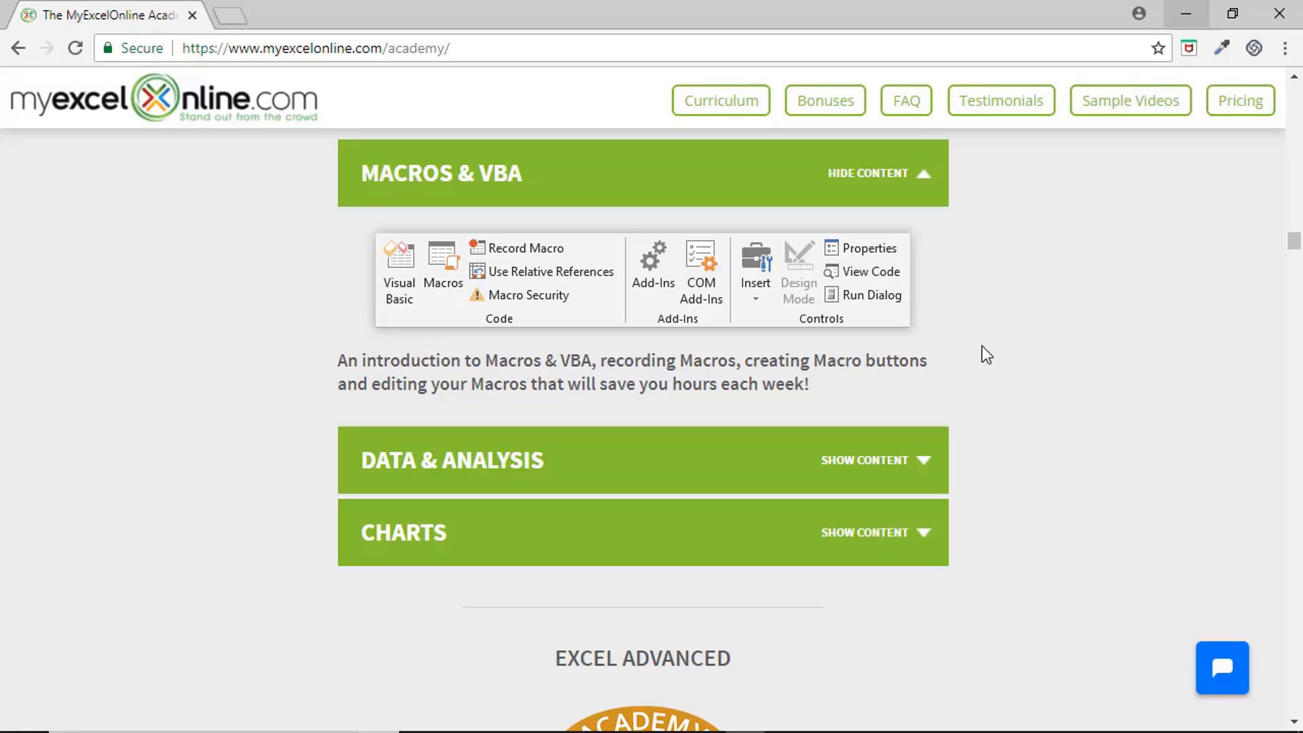
- Expand and read the Data & Analysis and Charts content in the Excel Intermediate curriculum
scroll(987, 356, down, 1)
click(928, 366)
scroll(933, 373, down, 1)
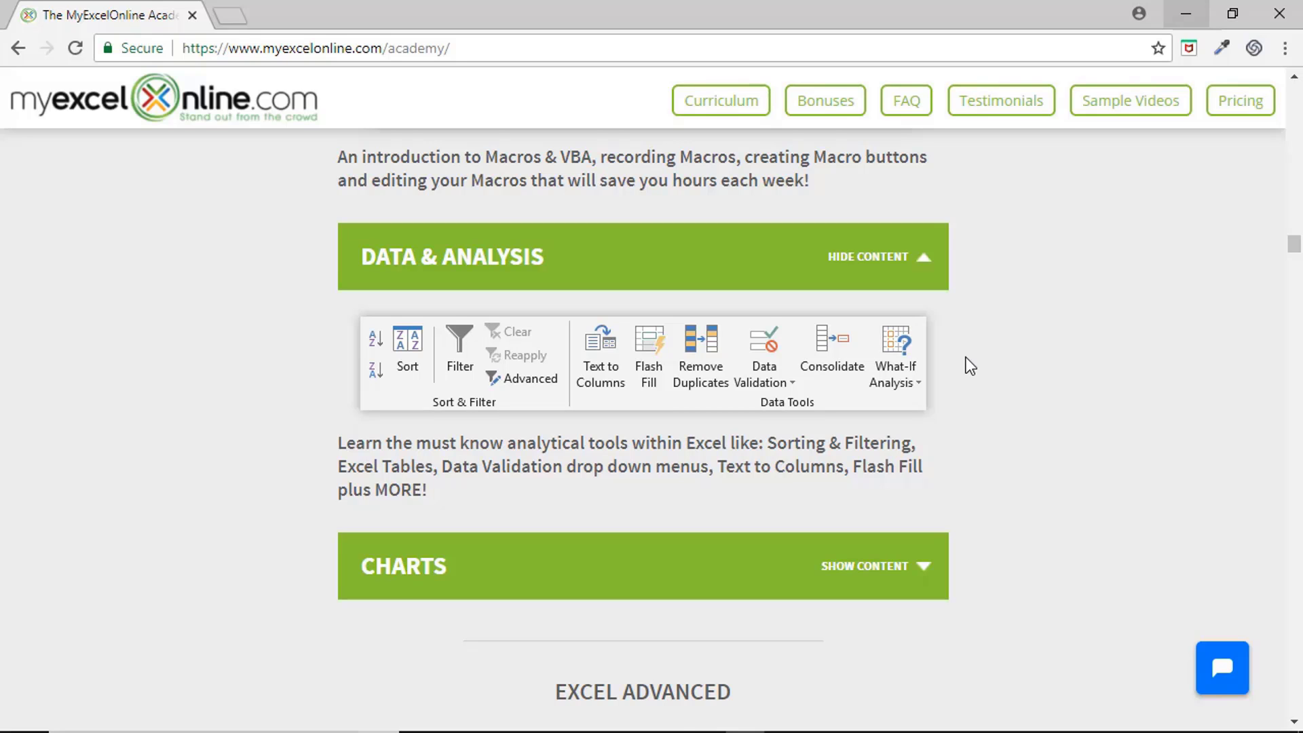
scroll(950, 380, down, 3)
click(923, 366)
scroll(984, 420, down, 2)
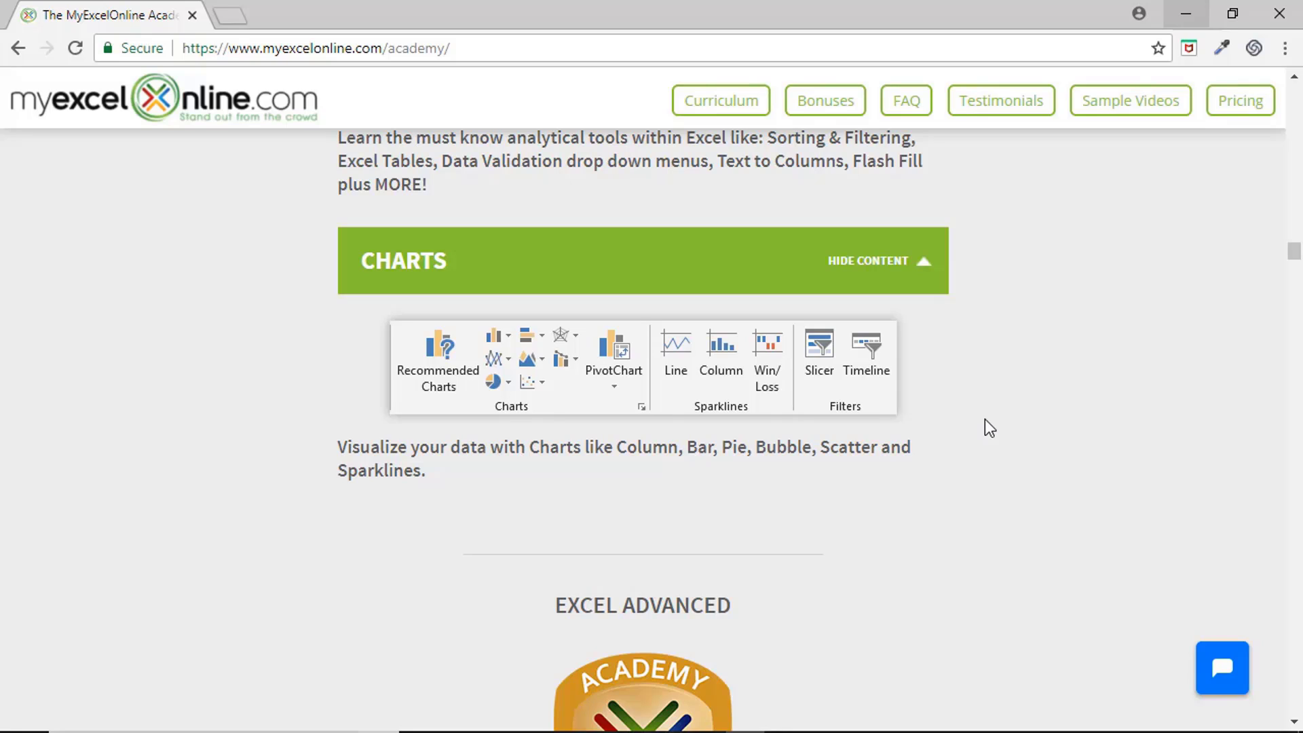
- Go to the Excel Advanced curriculum and expand its Formulas and Pivot Tables content
scroll(985, 421, down, 5)
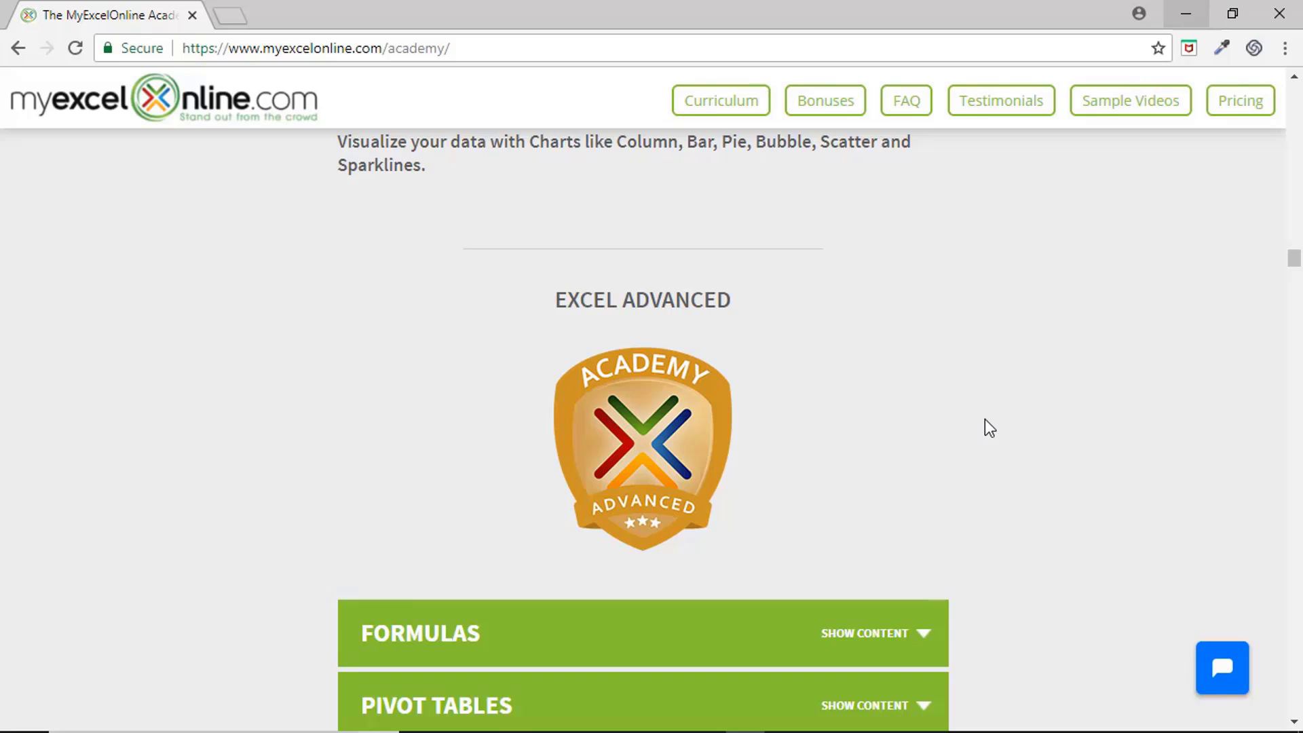
scroll(984, 418, down, 6)
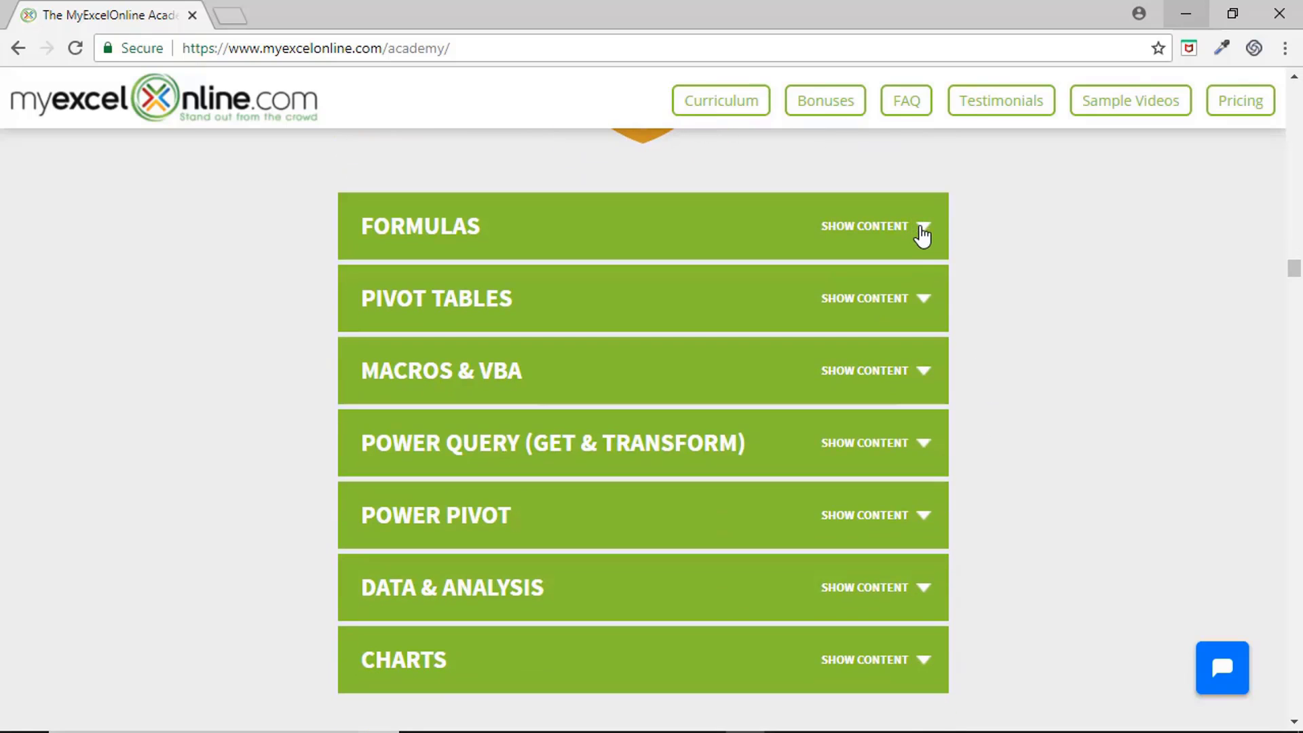
click(919, 228)
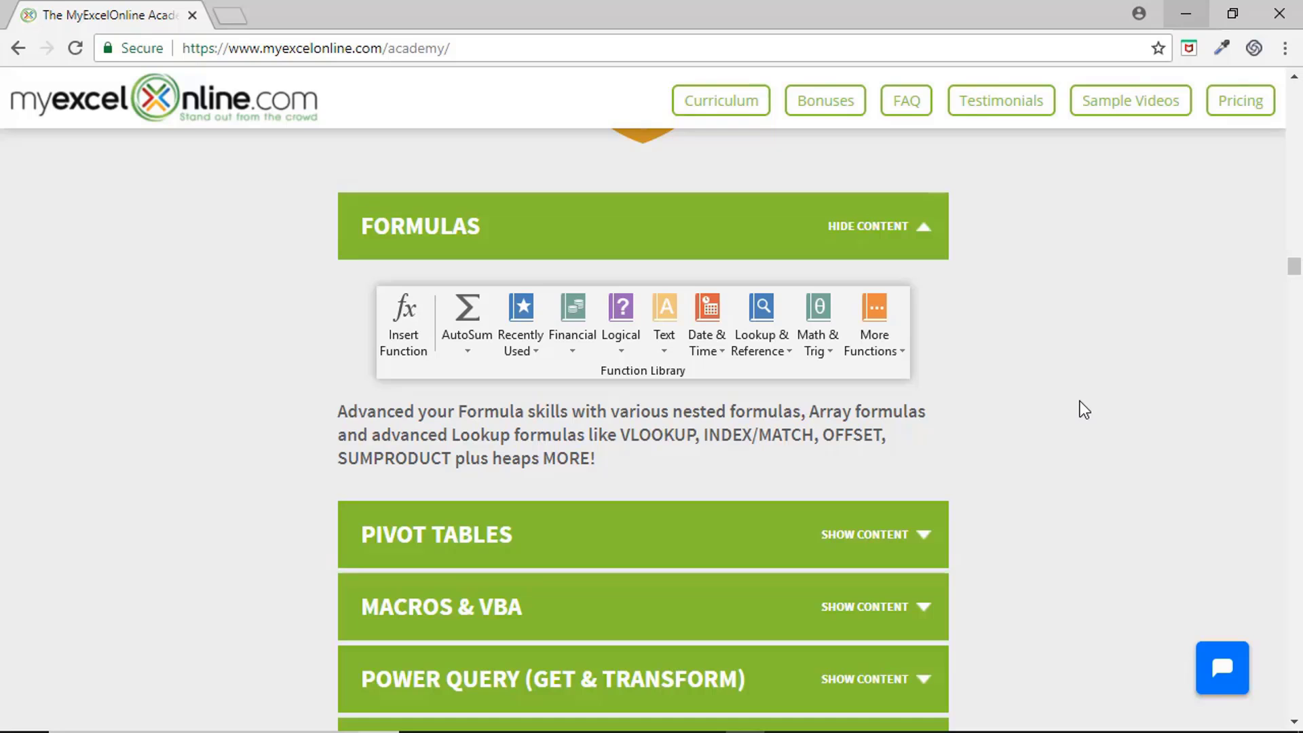
scroll(1084, 409, down, 3)
click(926, 330)
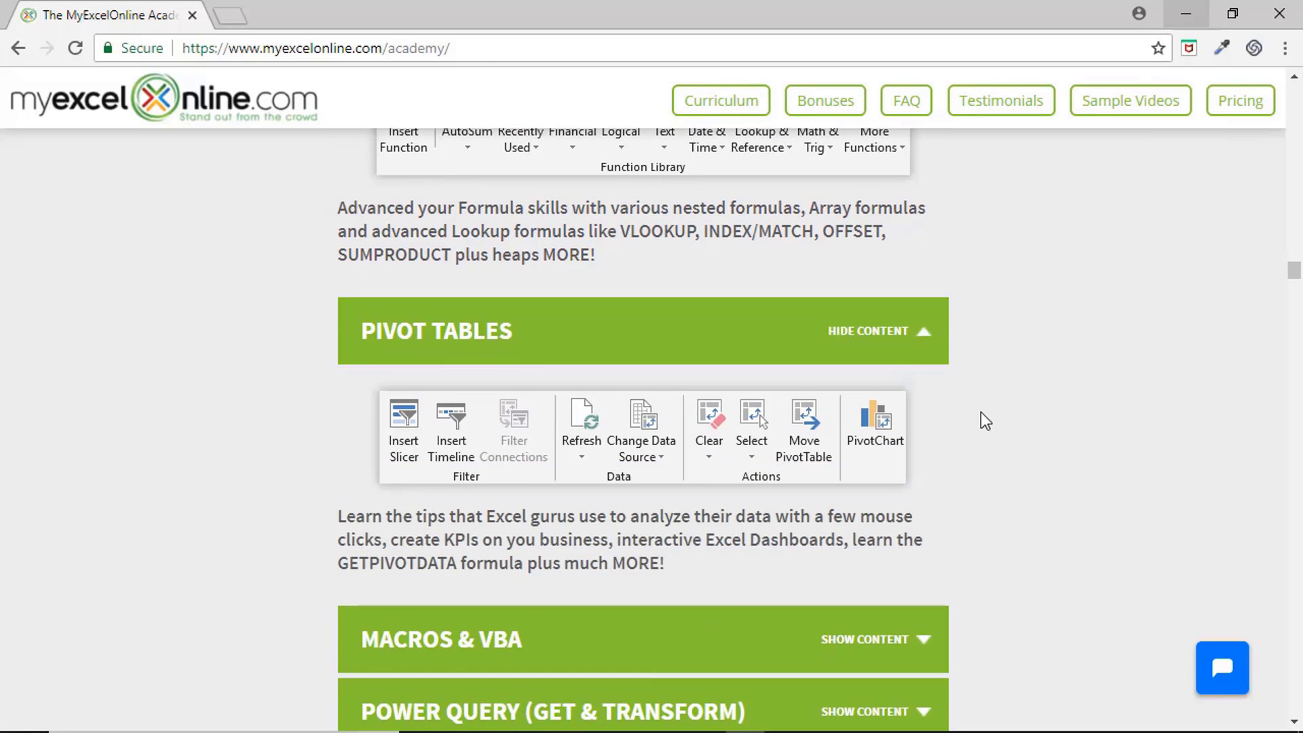
scroll(983, 410, down, 2)
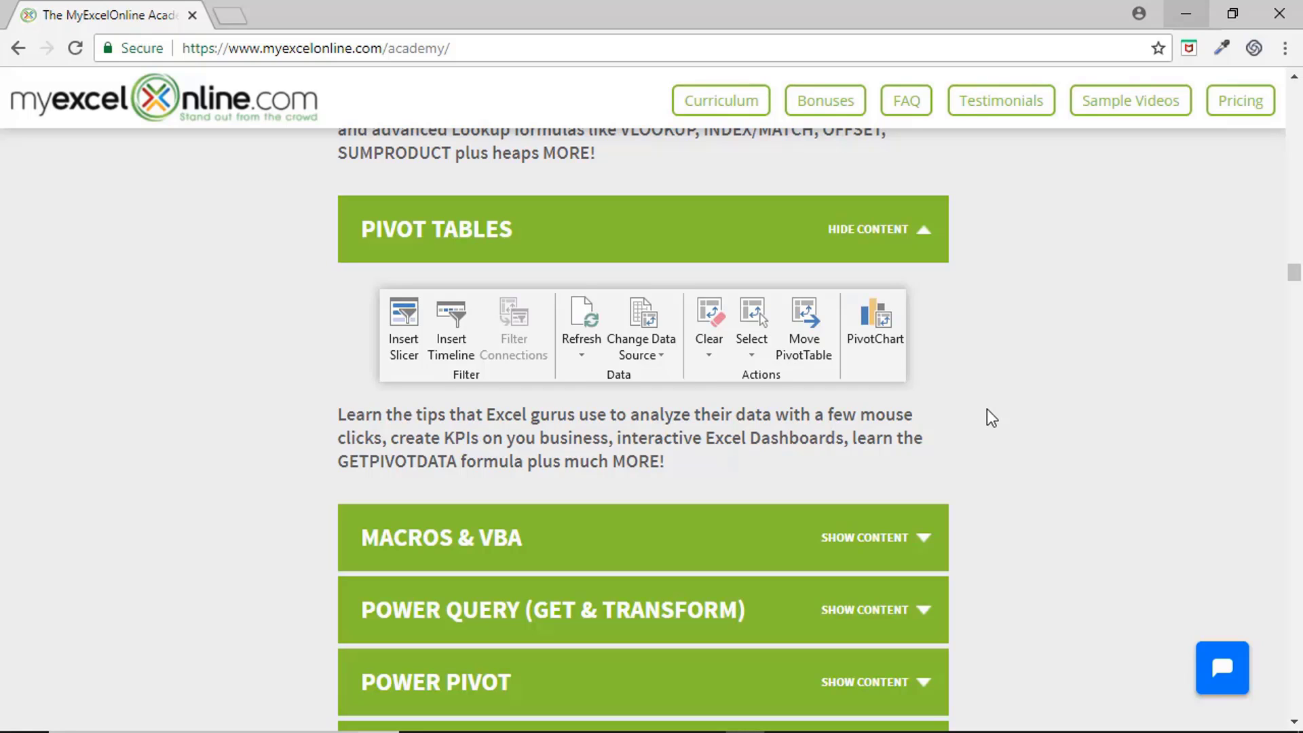
- Expand and read the Macros & VBA and Power Query (Get & Transform) content in the Excel Advanced curriculum
scroll(991, 417, down, 3)
click(924, 334)
scroll(948, 407, down, 1)
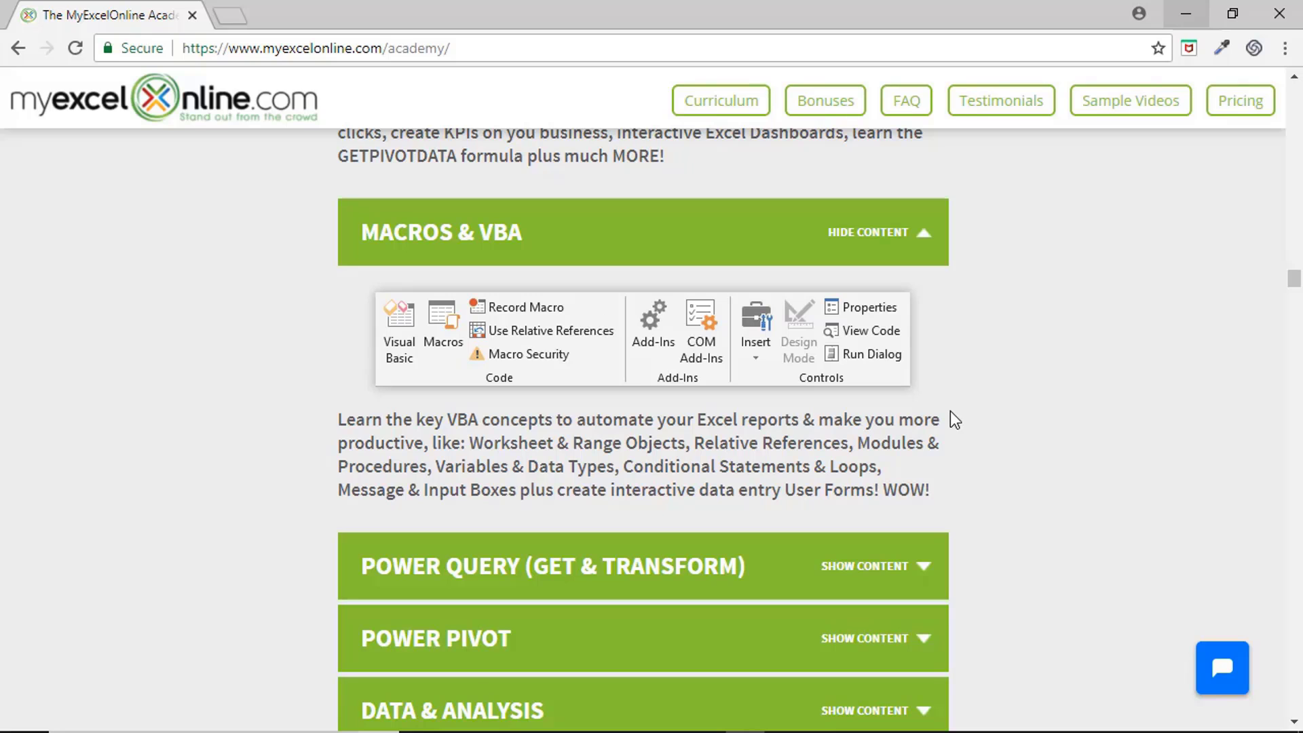
scroll(950, 412, down, 3)
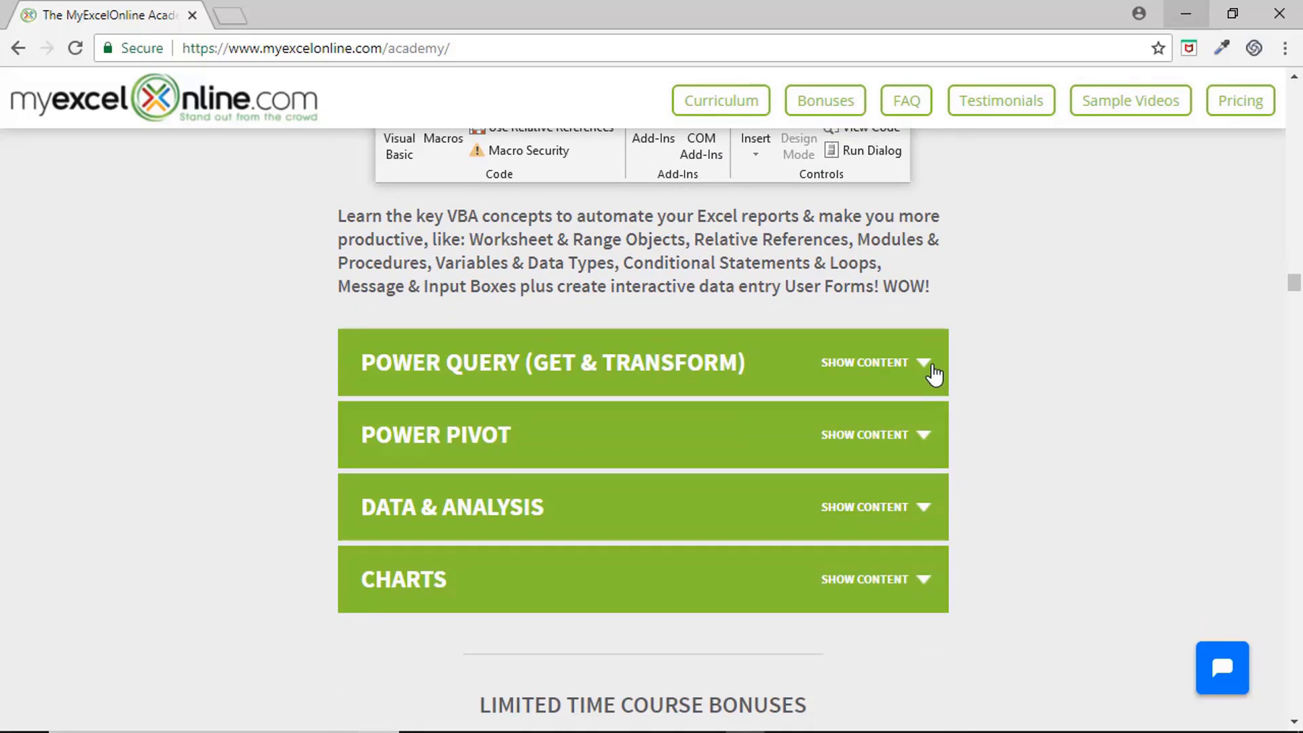
click(933, 372)
scroll(1018, 414, down, 2)
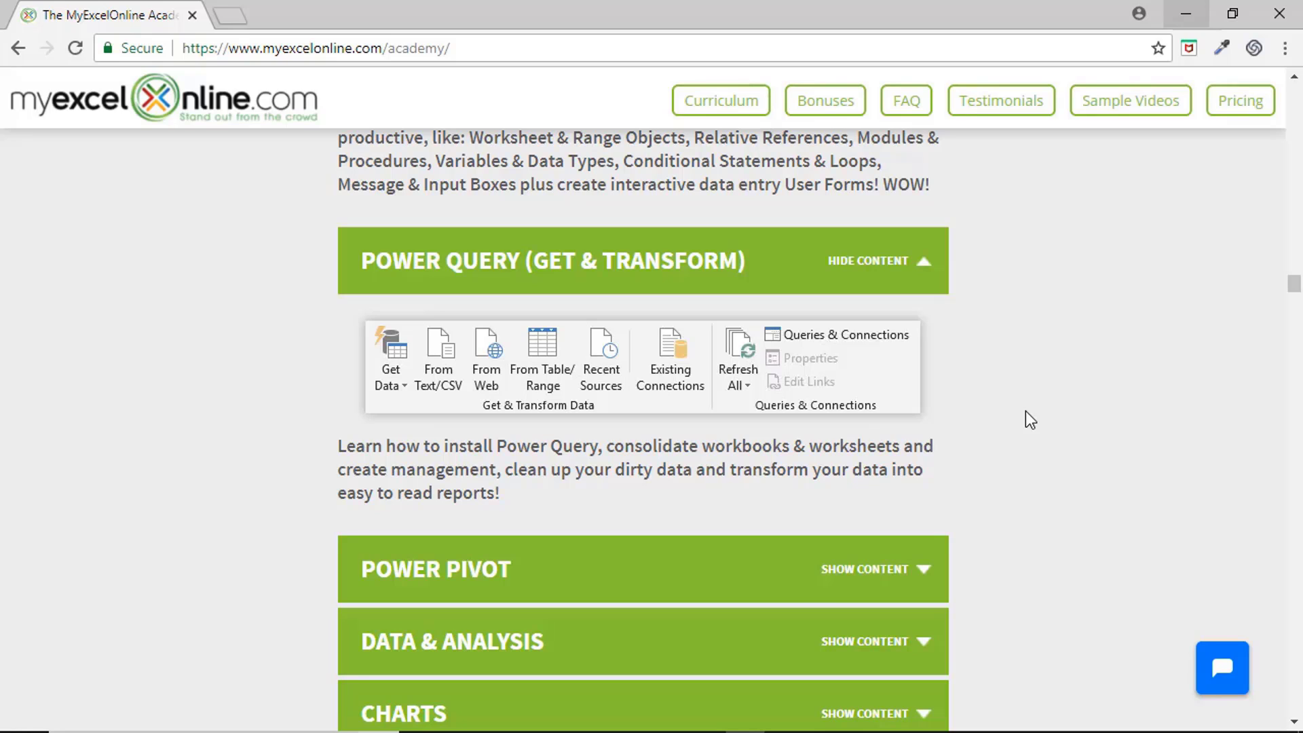
- Expand and read the Power Pivot and Data & Analysis content in the Excel Advanced curriculum
scroll(1025, 411, down, 3)
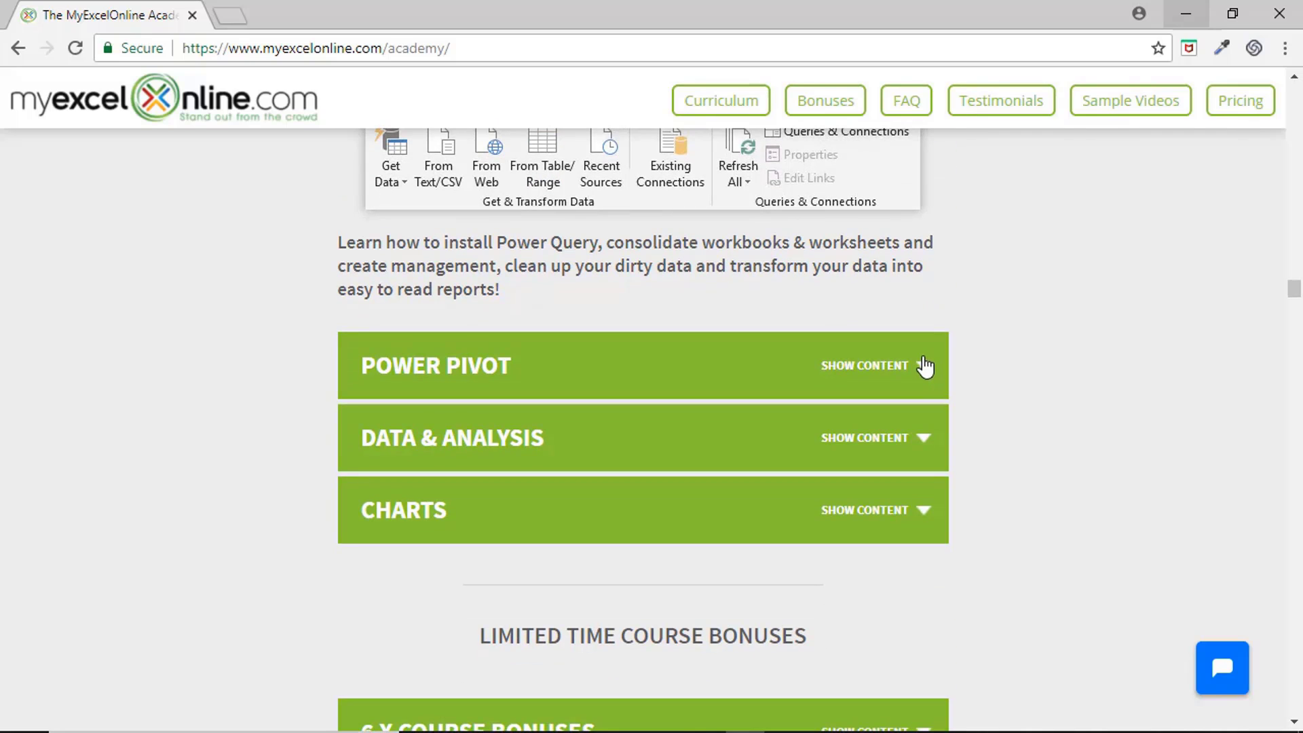
click(924, 364)
scroll(1012, 463, down, 2)
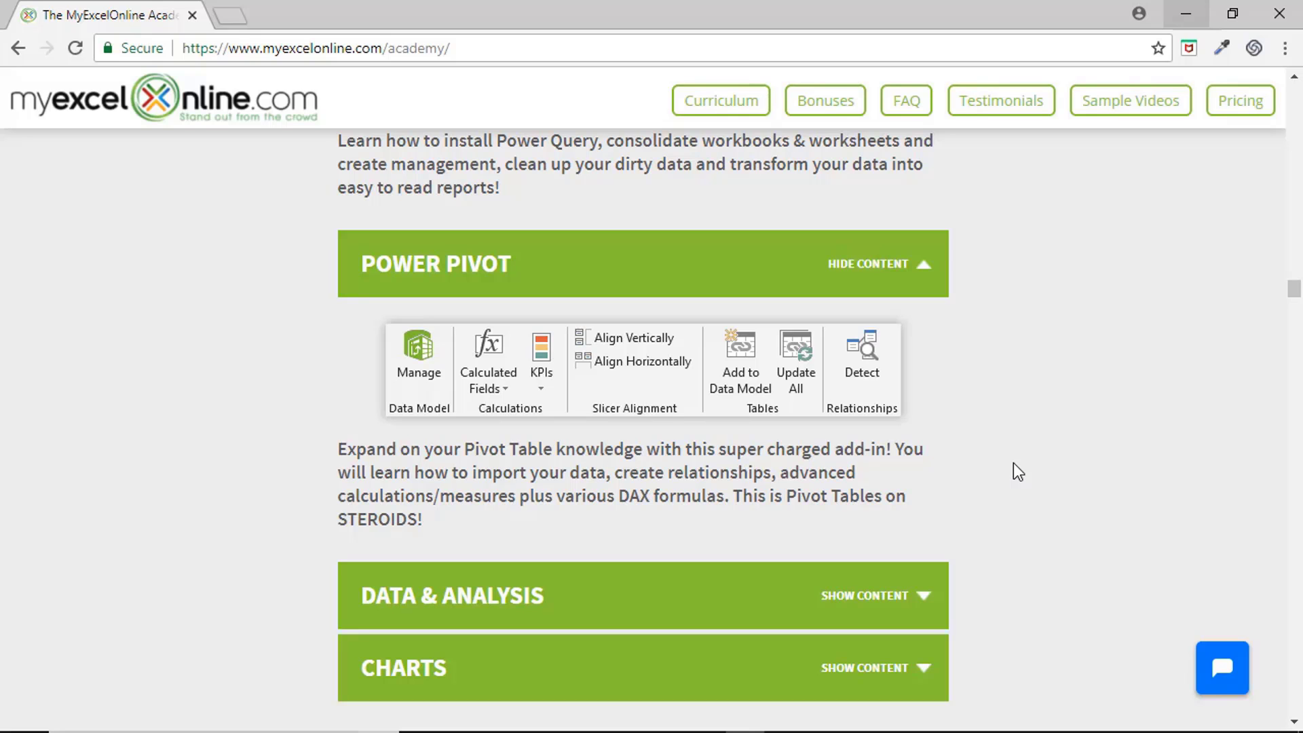
scroll(1012, 463, down, 3)
click(924, 382)
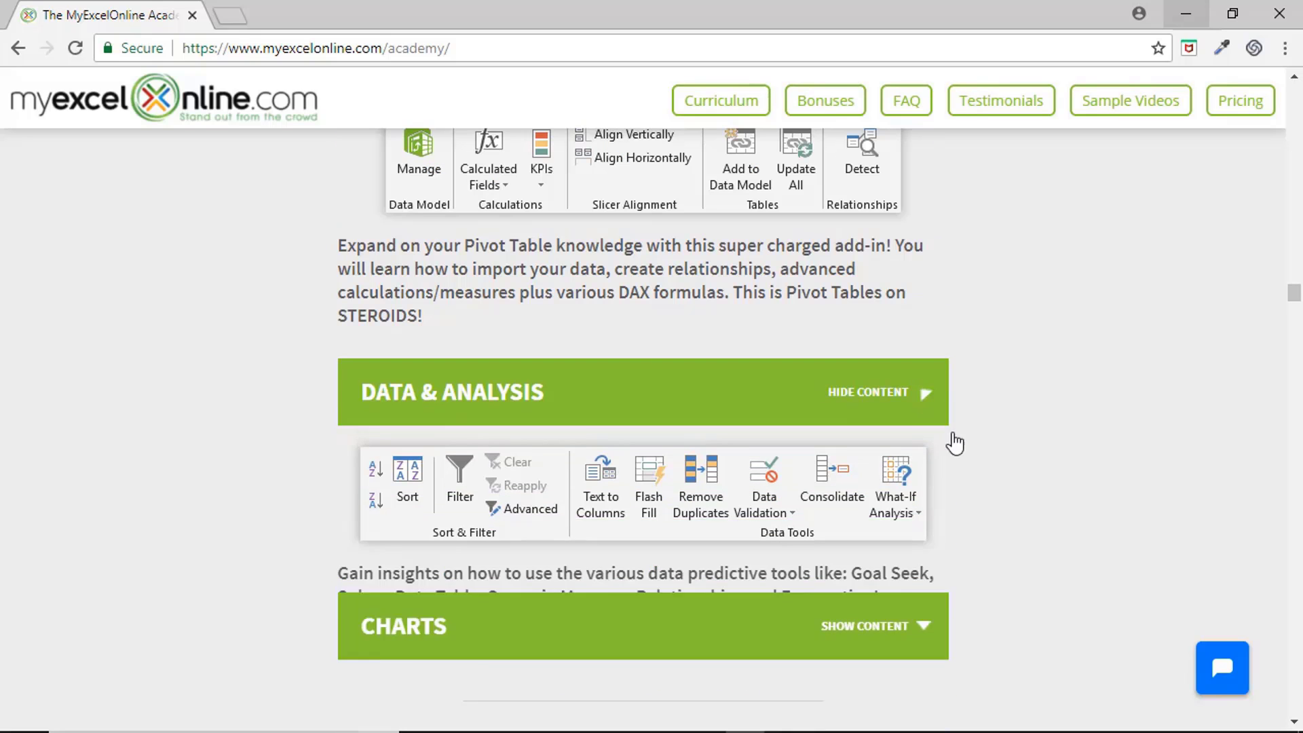
scroll(956, 441, down, 2)
scroll(960, 443, down, 1)
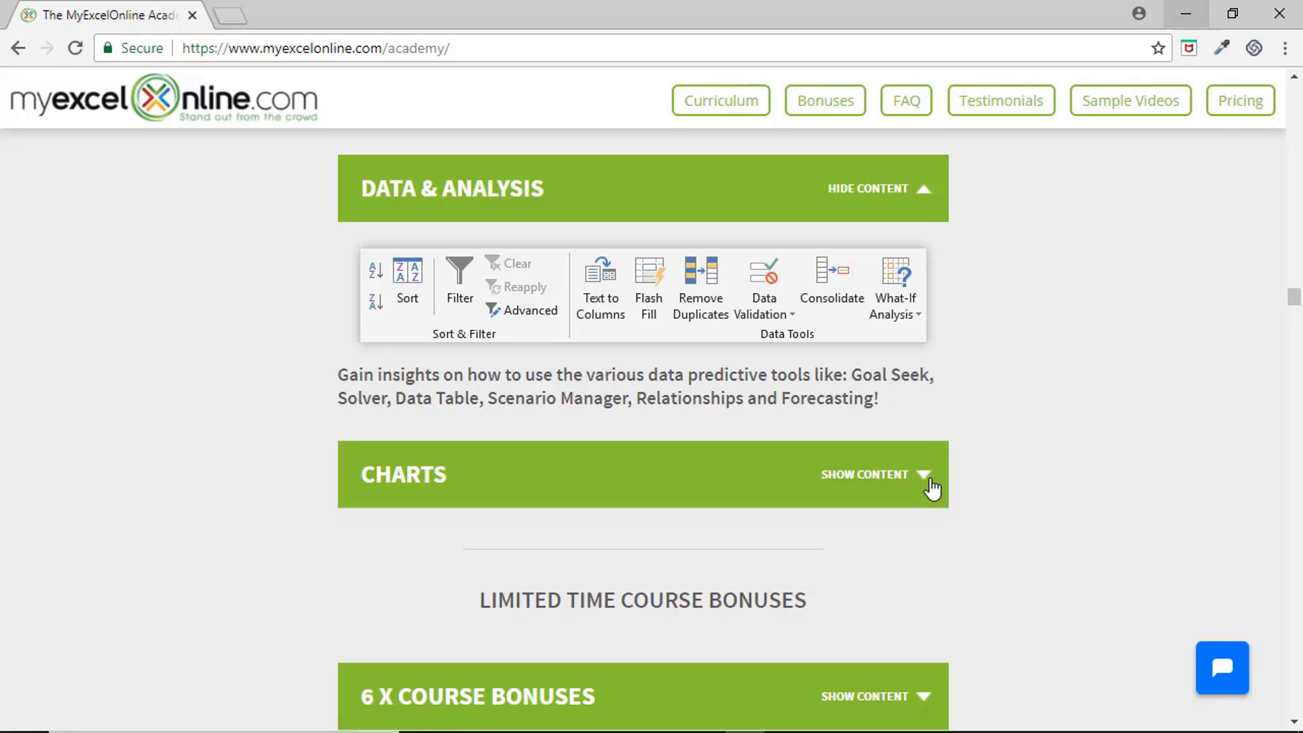
- Expand and read the Charts content in the Excel Advanced curriculum, down to the limited time course bonuses heading
click(931, 487)
scroll(931, 487, down, 3)
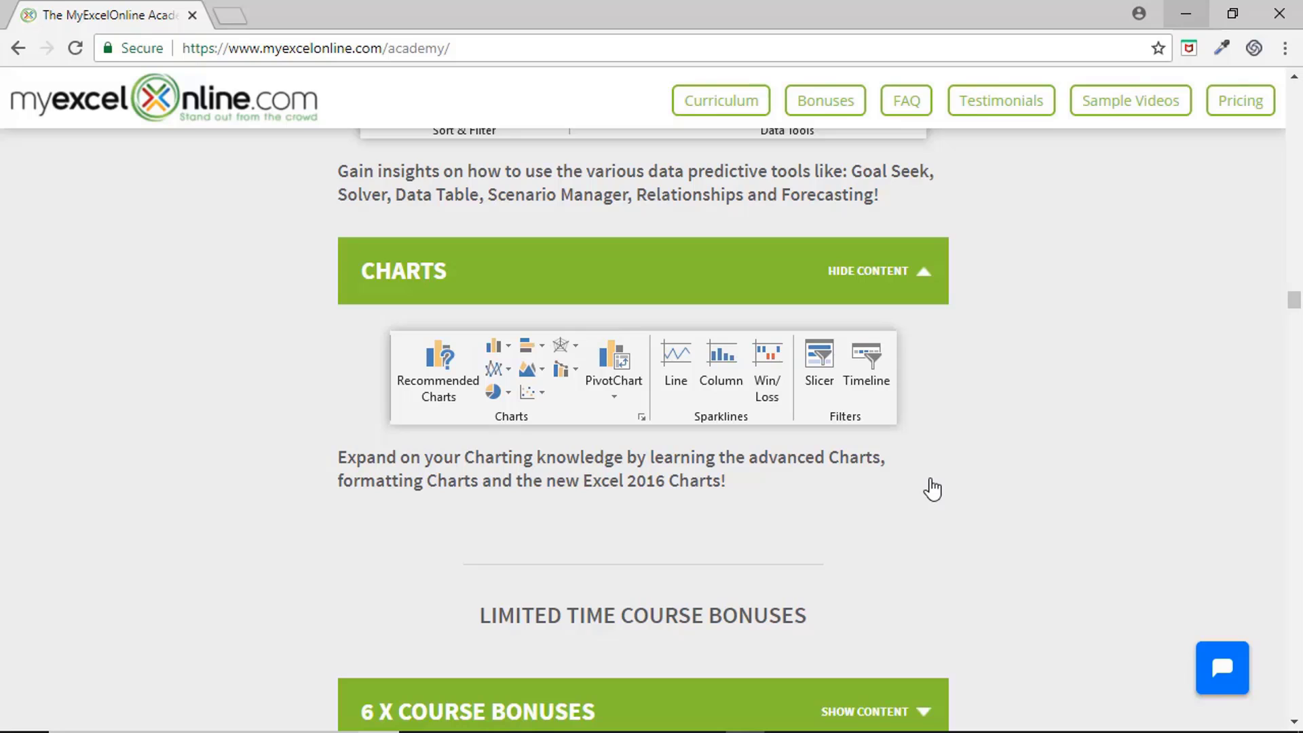
scroll(932, 488, down, 9)
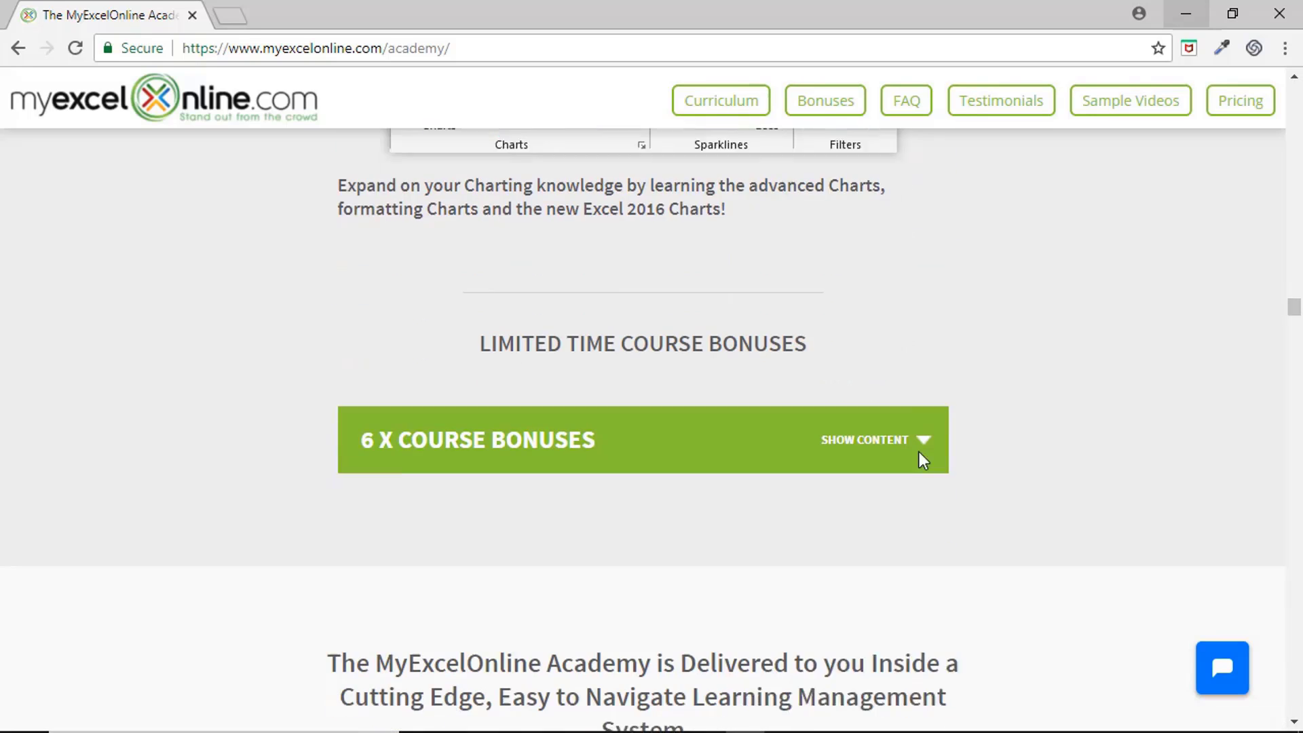
- Look over the learning management system and online access sections, continuing to the Limited Time Free Bonuses
scroll(932, 373, down, 10)
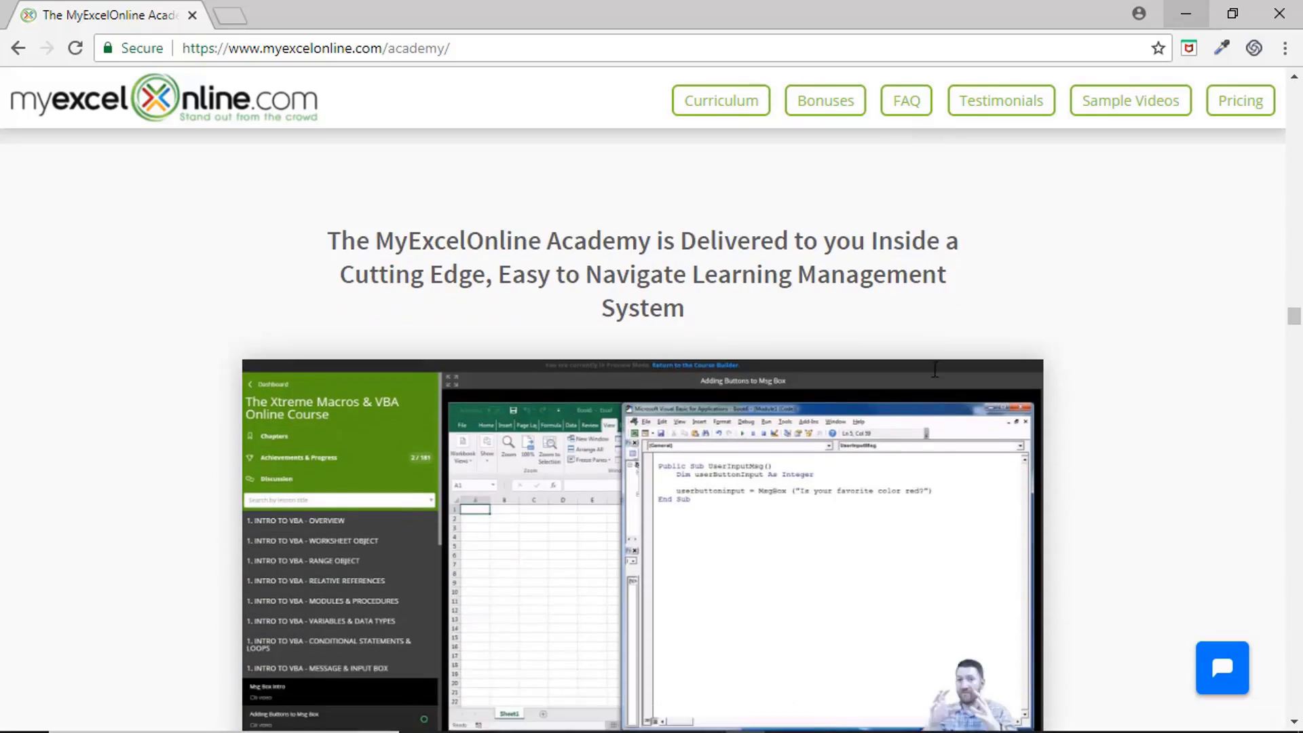
scroll(936, 374, down, 15)
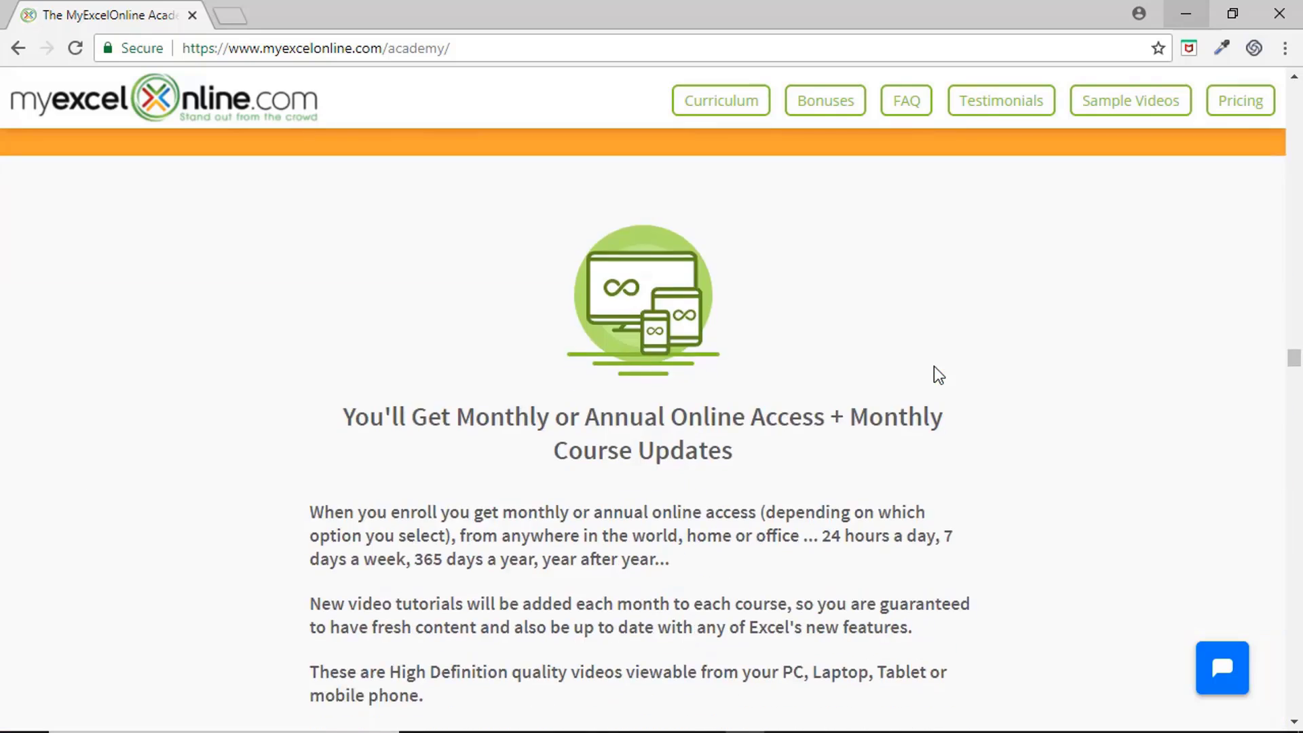
scroll(939, 370, down, 1)
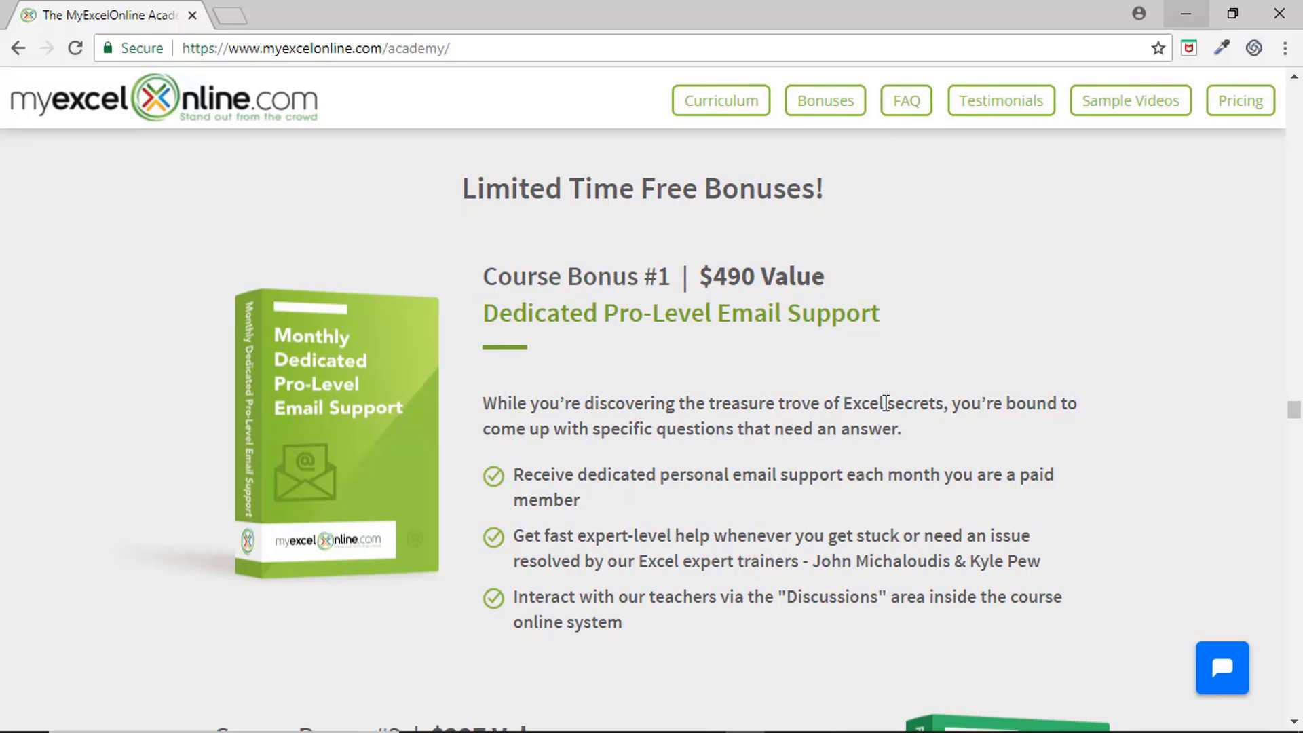
- Read through the Academy's free course bonuses, from Course Bonus #1 on email support to Course Bonus #6 for annual subscribers
scroll(887, 397, down, 5)
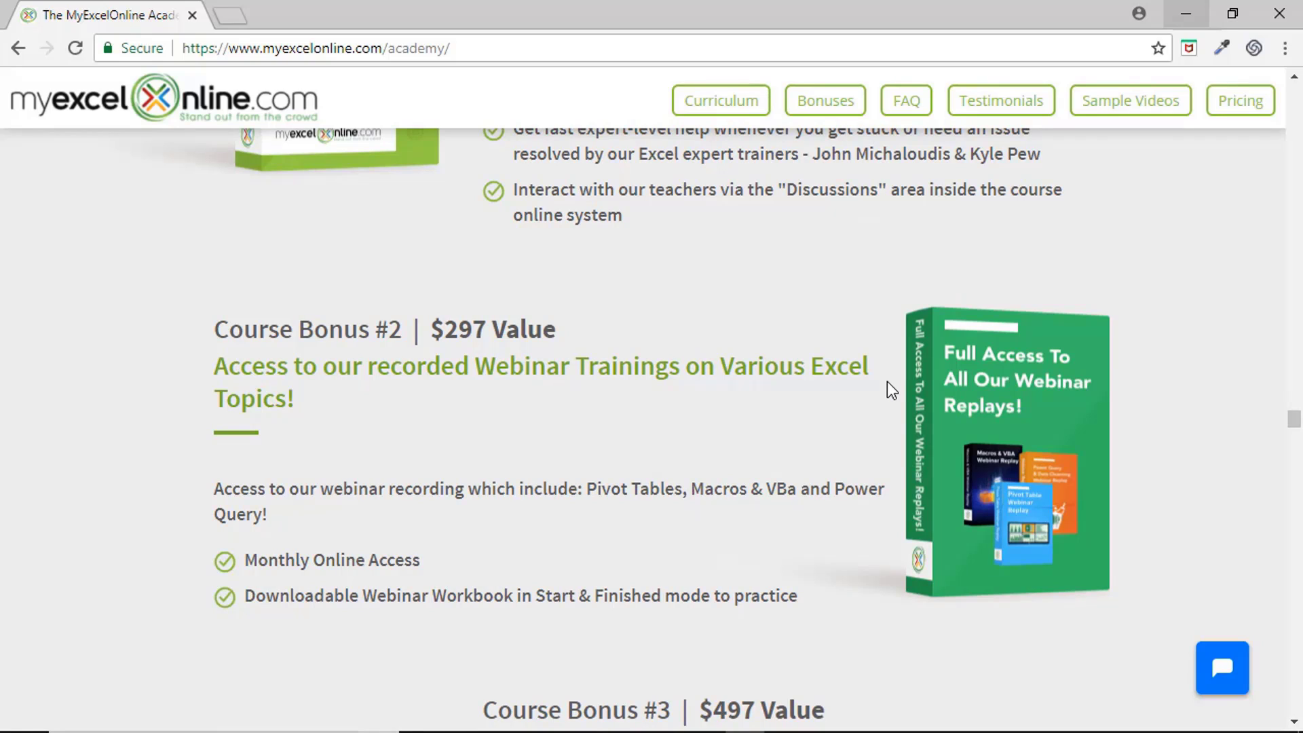
scroll(886, 381, down, 2)
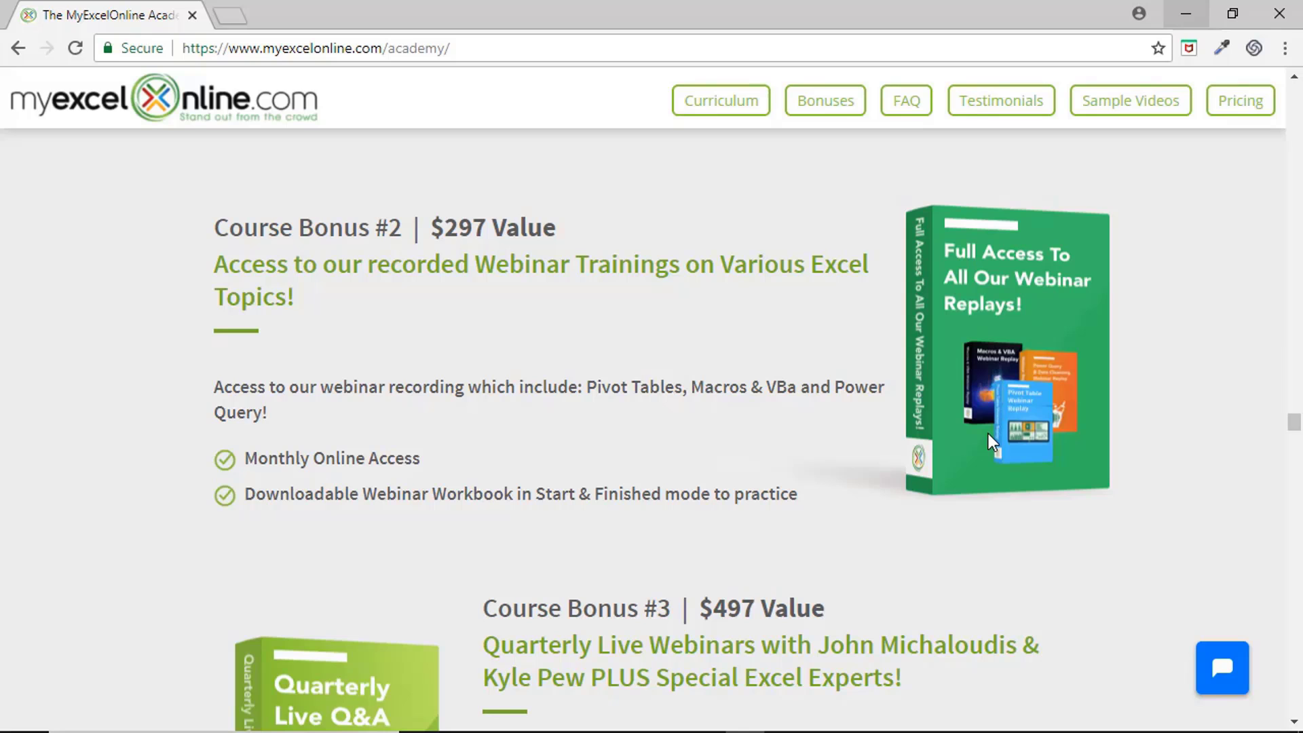
scroll(987, 433, down, 6)
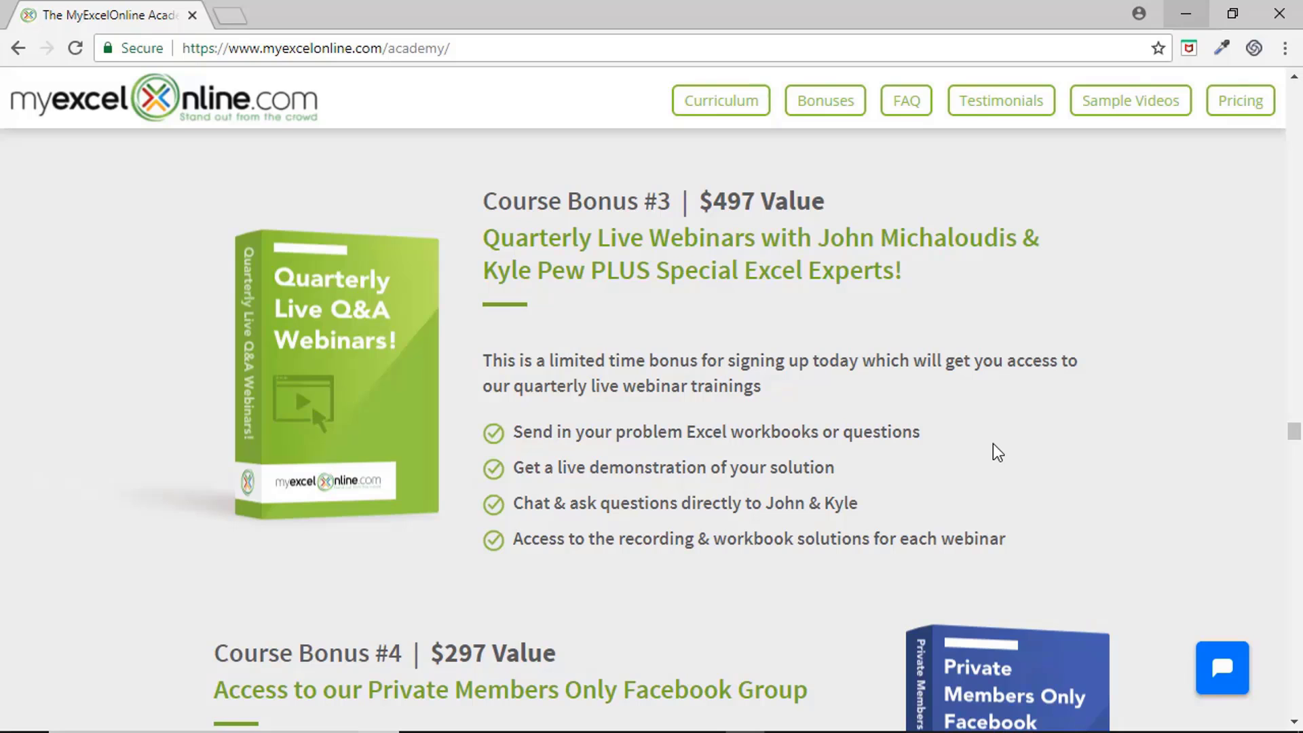
scroll(988, 425, down, 6)
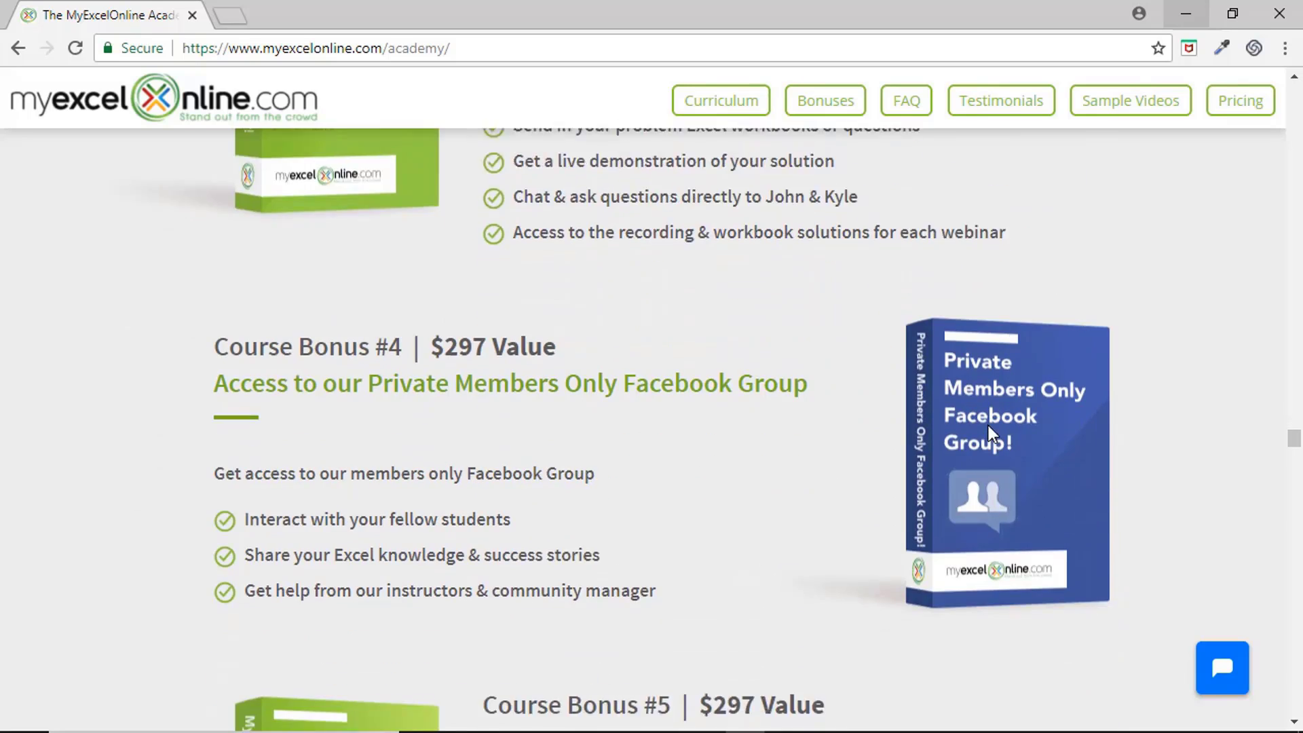
scroll(871, 410, up, 1)
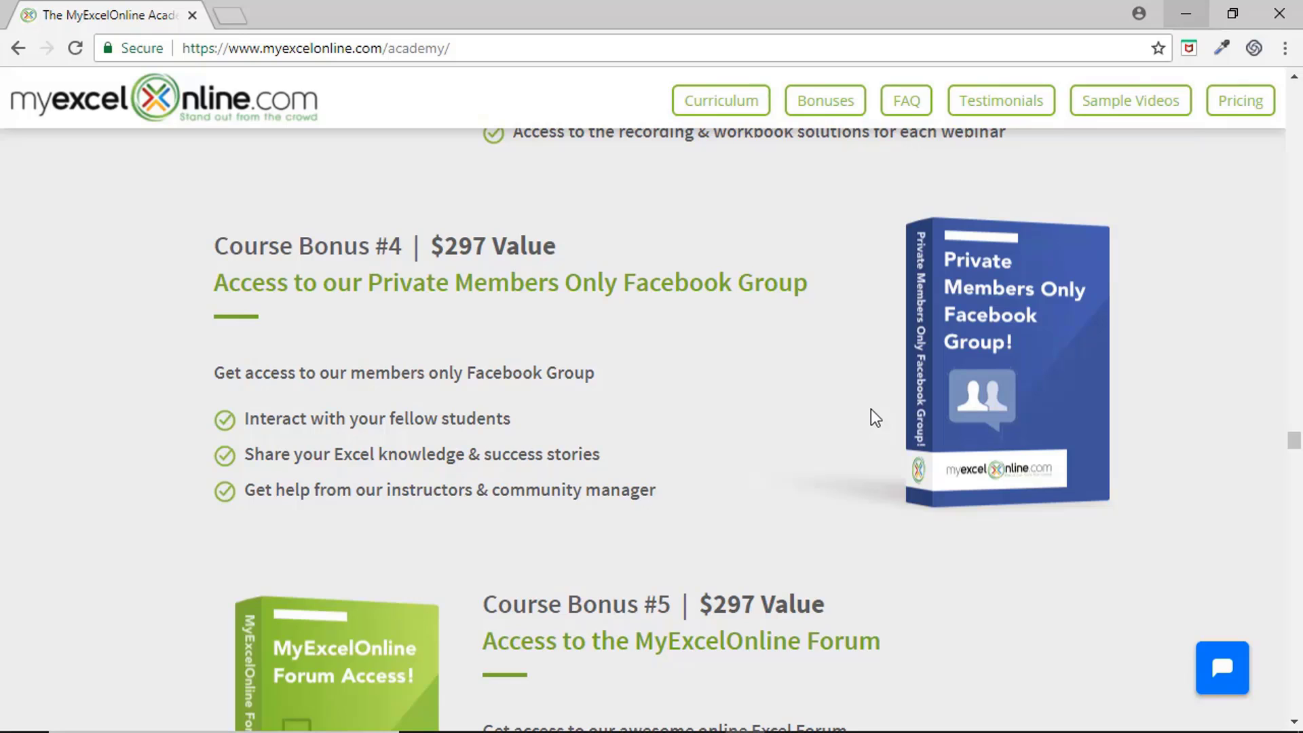
scroll(871, 415, down, 4)
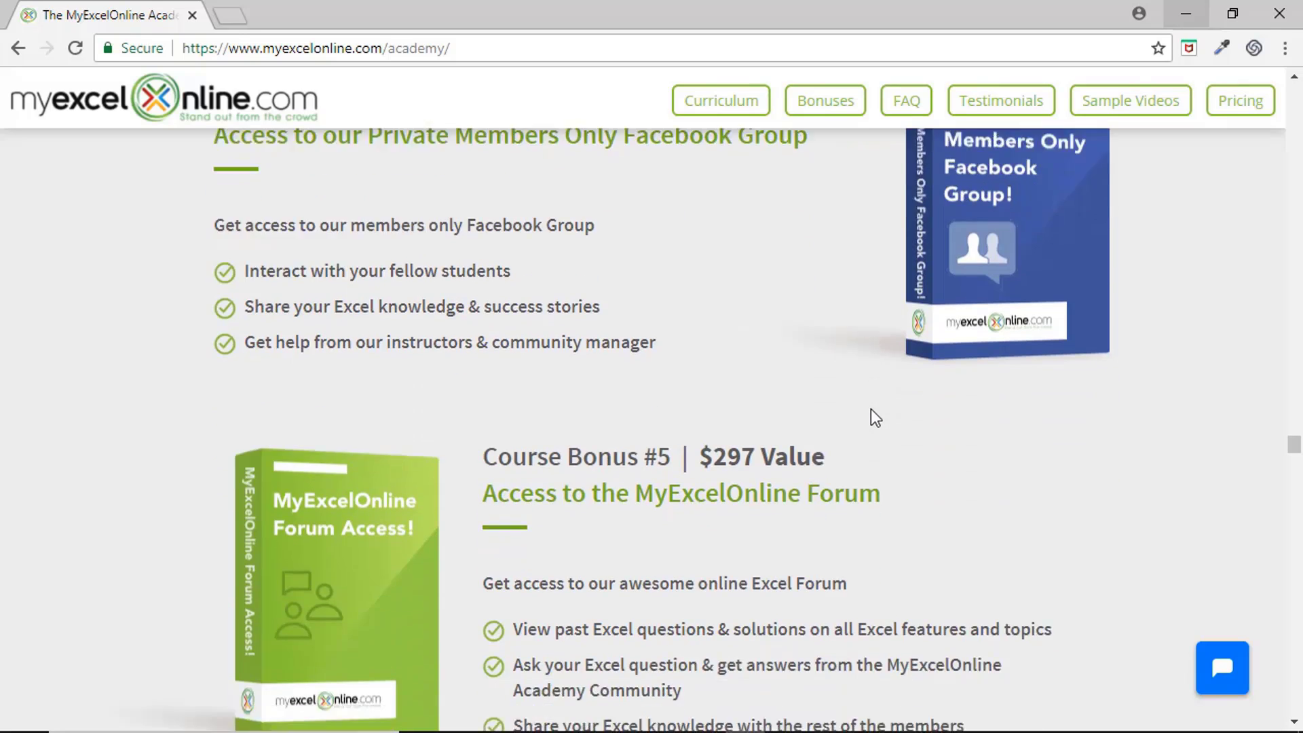
scroll(871, 415, down, 1)
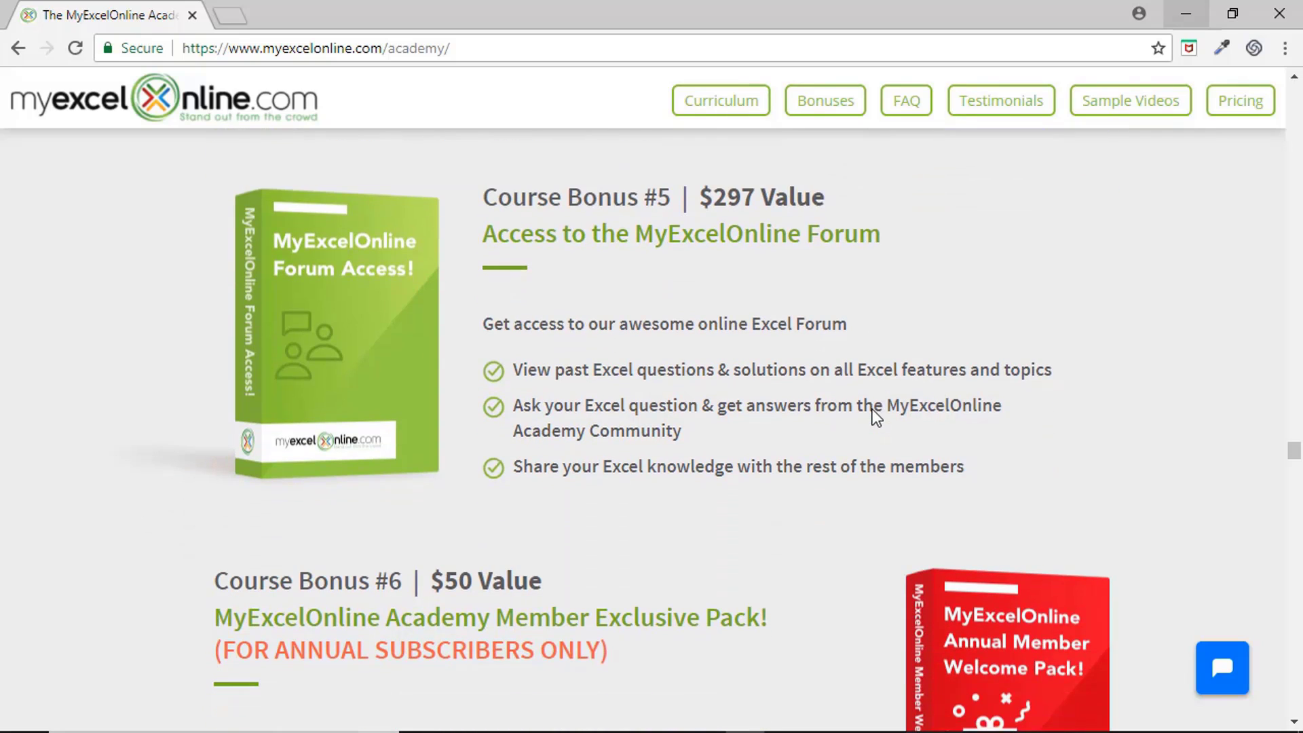
scroll(874, 415, down, 4)
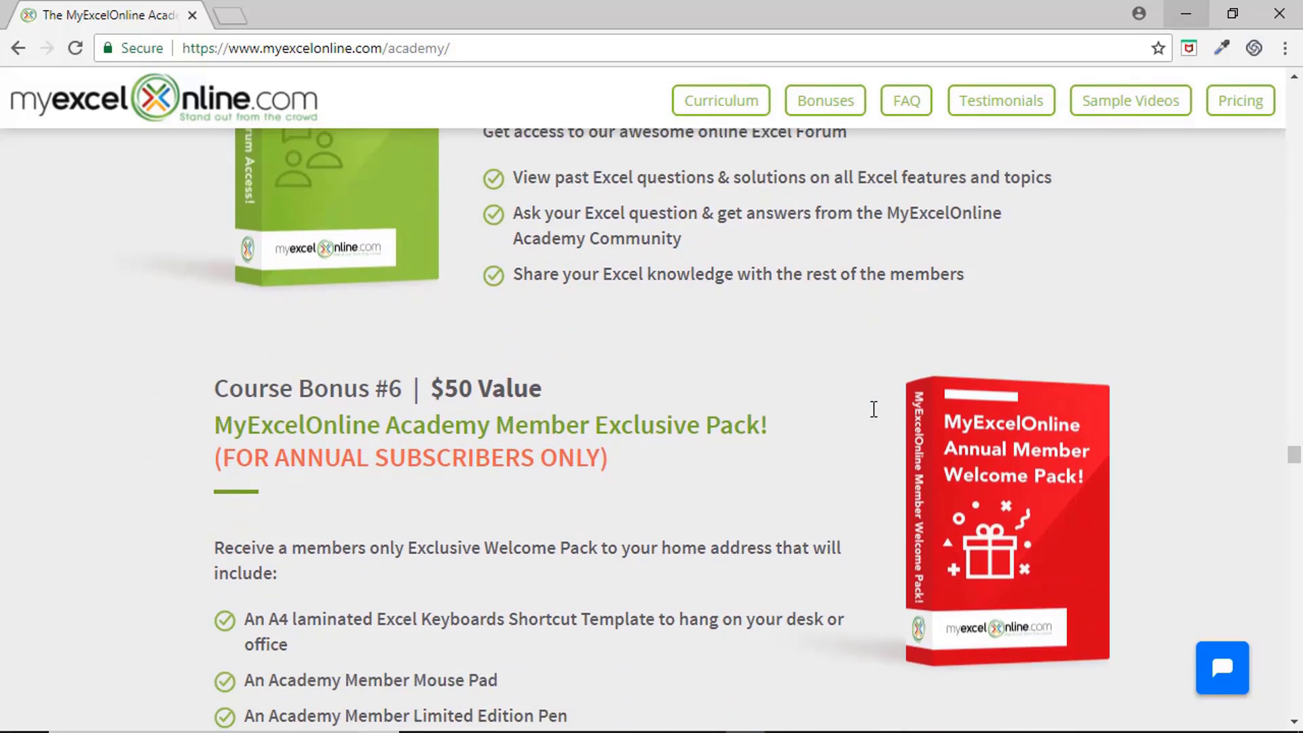